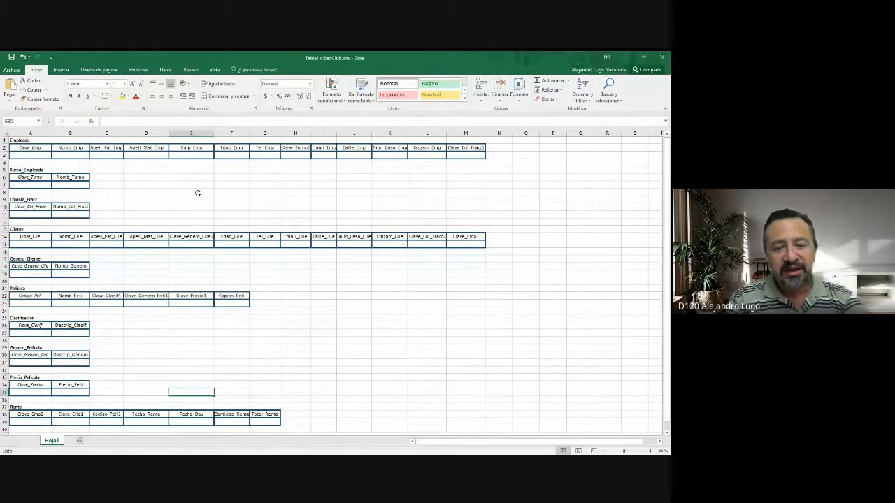
{"action": "key", "text": "alt+Tab"}
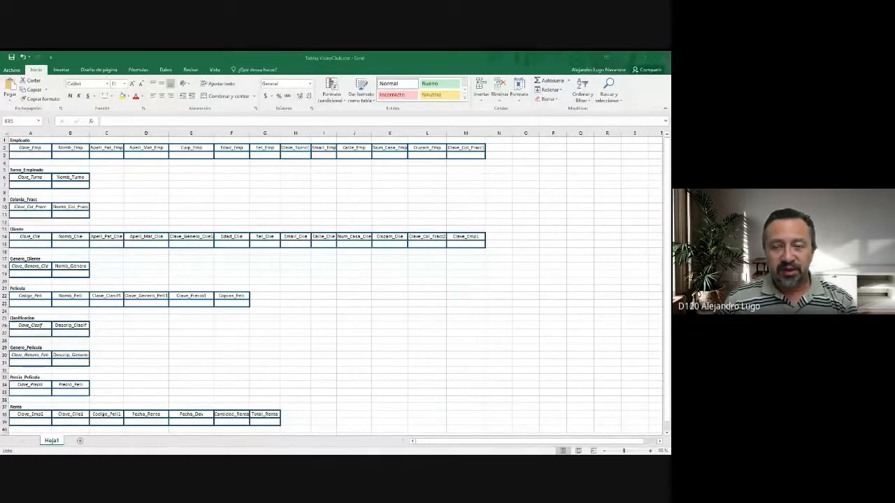
{"action": "left_click", "coordinate": [206, 238]}
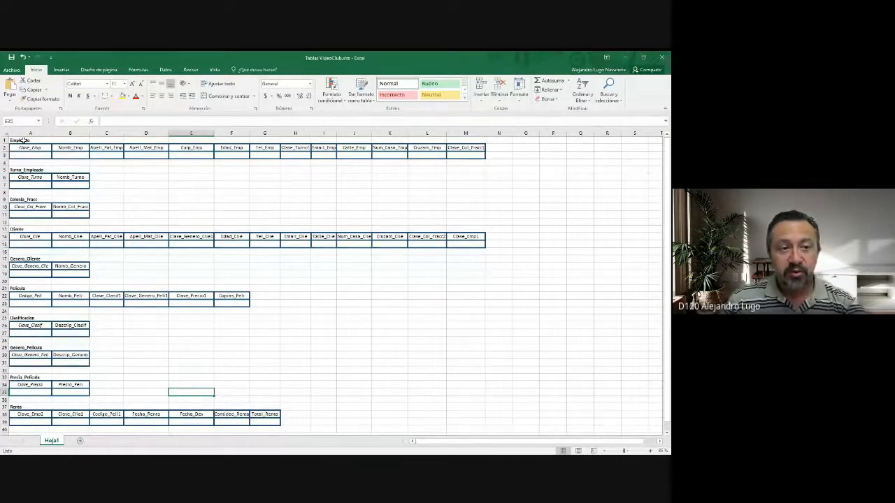
Examine the key and field headings of the Empleado and Cliente tables across all columns.
{"action": "left_click", "coordinate": [651, 452]}
{"action": "left_click", "coordinate": [650, 452]}
{"action": "left_click", "coordinate": [650, 451]}
{"action": "left_click", "coordinate": [651, 451]}
{"action": "scroll", "coordinate": [617, 382], "scroll_direction": "up", "scroll_amount": 3}
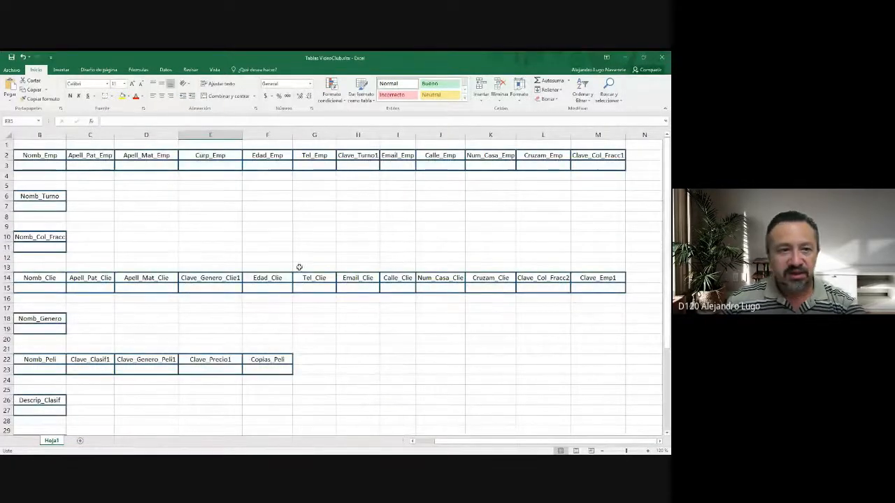
{"action": "left_click", "coordinate": [419, 441]}
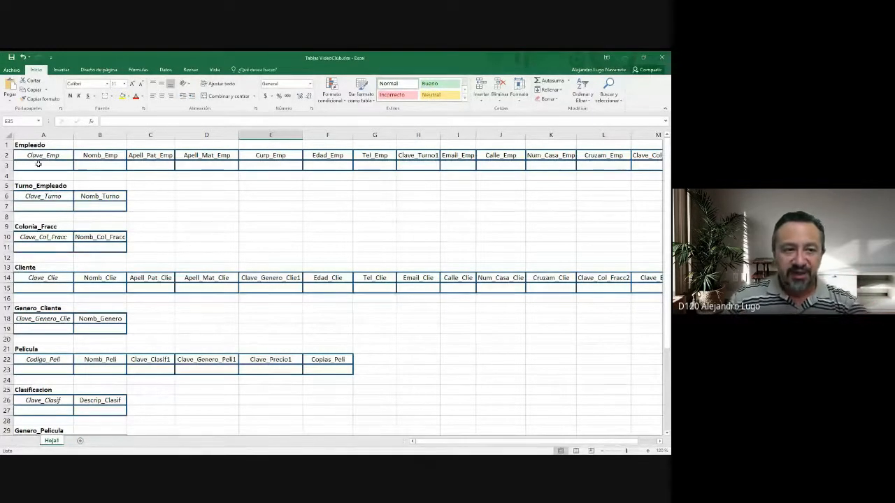
{"action": "left_click", "coordinate": [41, 165]}
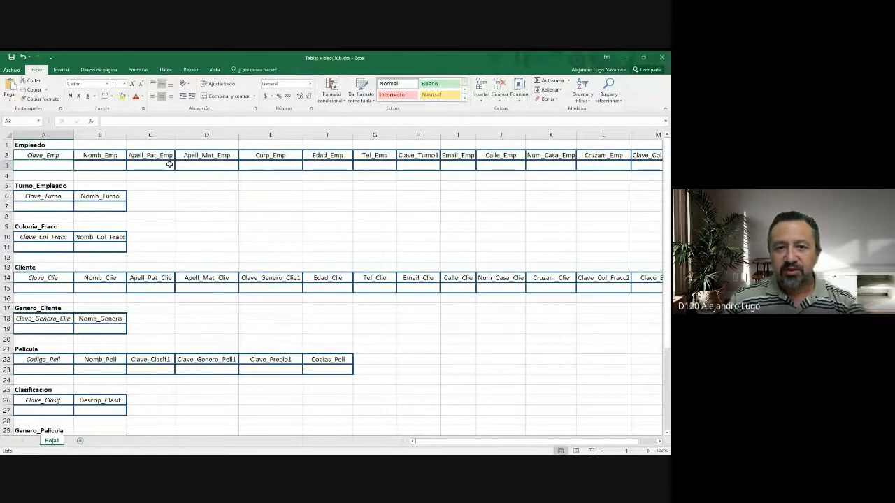
{"action": "left_click", "coordinate": [659, 441]}
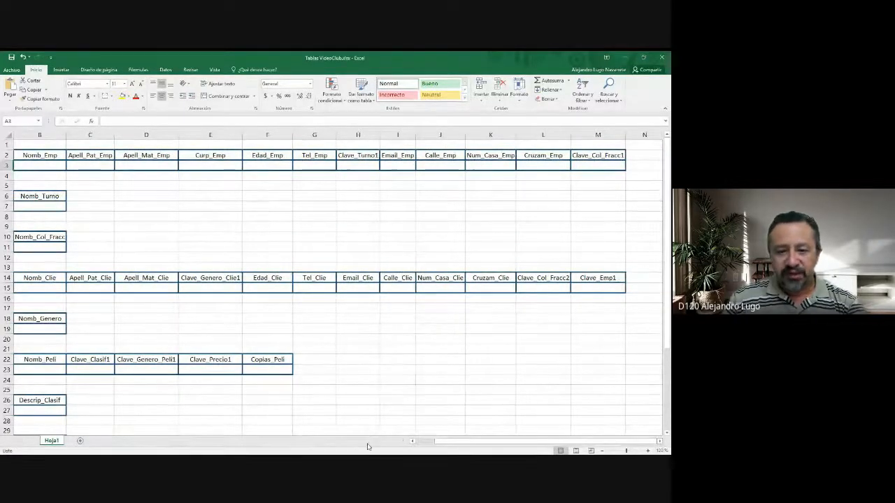
{"action": "left_click", "coordinate": [419, 441]}
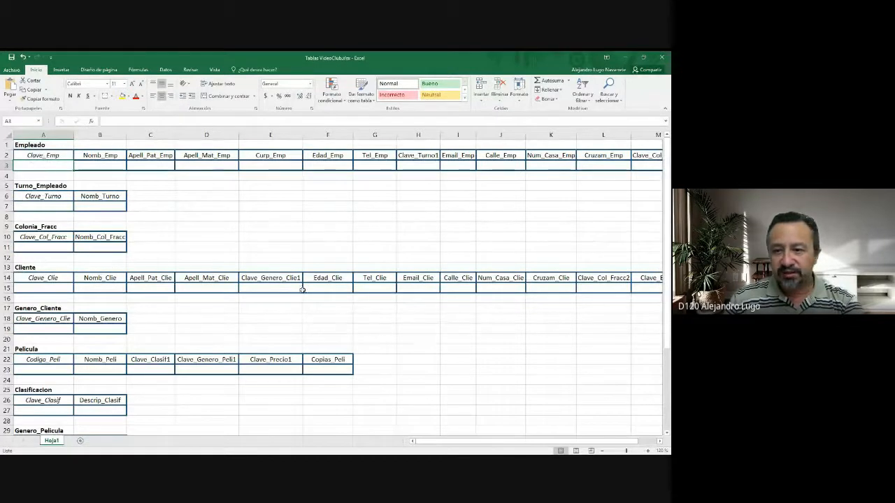
{"action": "left_click", "coordinate": [30, 274]}
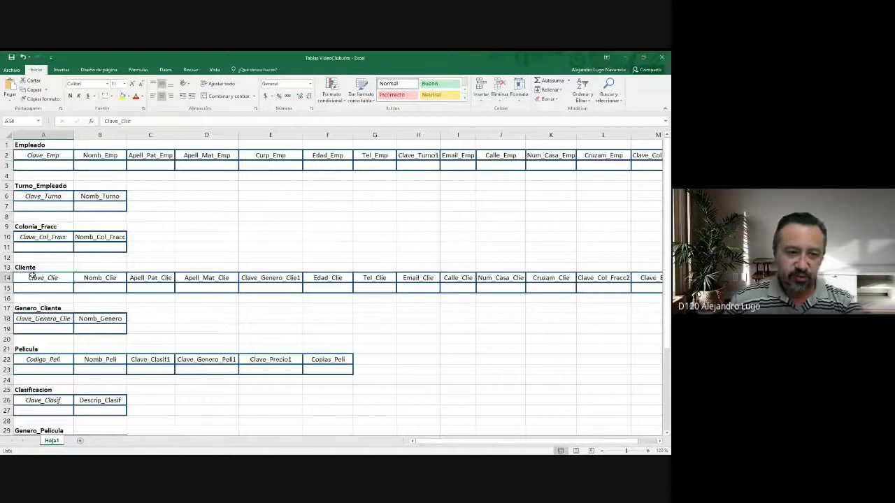
{"action": "left_click", "coordinate": [661, 442]}
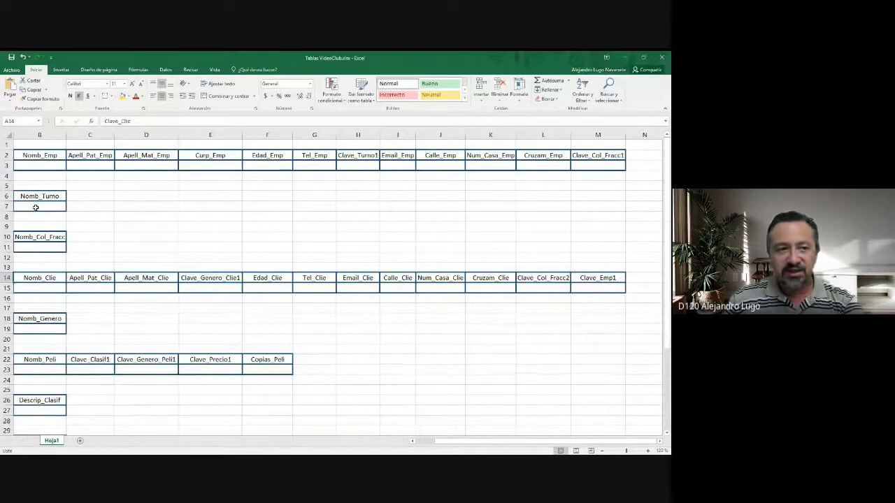
Fill the Clave_Emp heading in the Empleado table and the Clave_Emp1 heading in the Cliente table with green.
{"action": "left_click", "coordinate": [602, 452]}
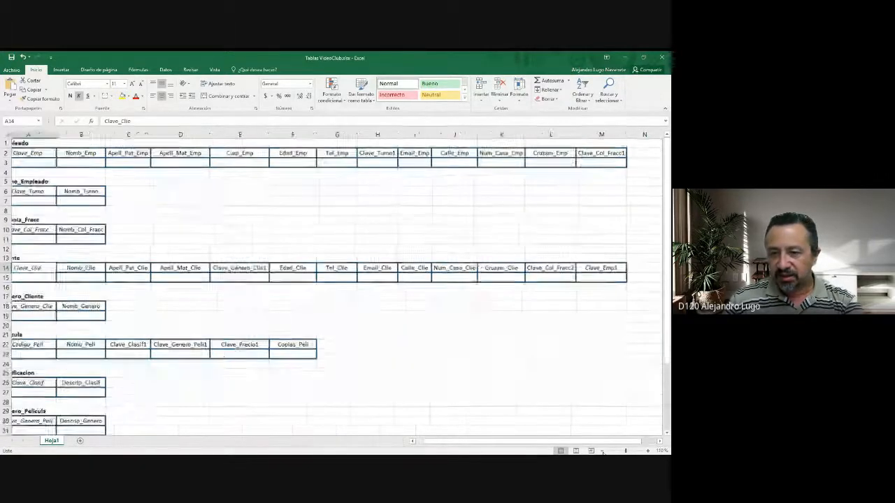
{"action": "left_click", "coordinate": [38, 154]}
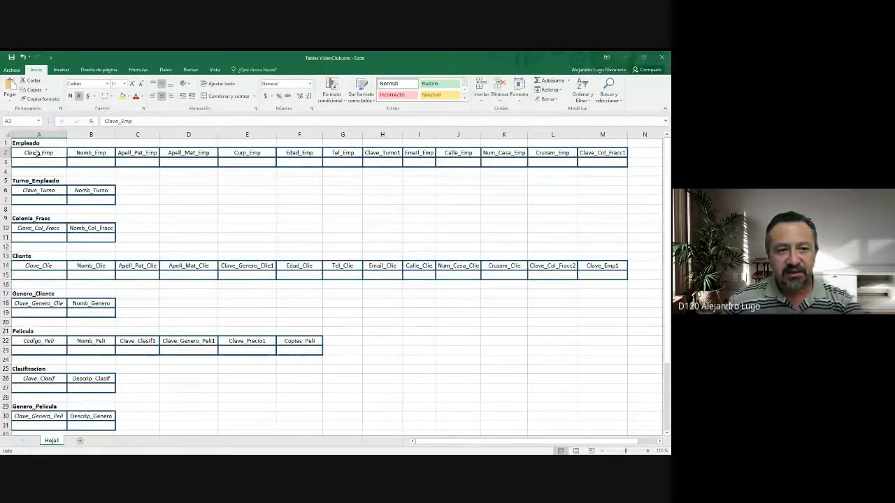
{"action": "left_click", "coordinate": [607, 268]}
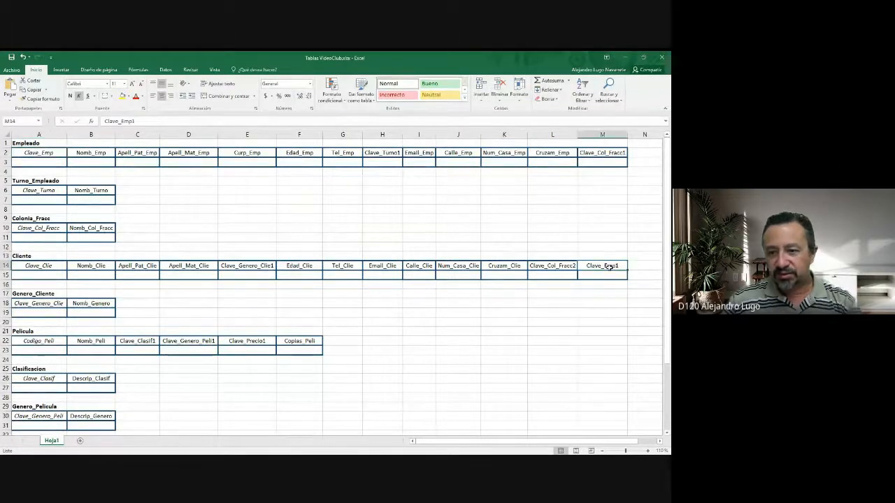
{"action": "left_click", "coordinate": [38, 154], "text": "ctrl"}
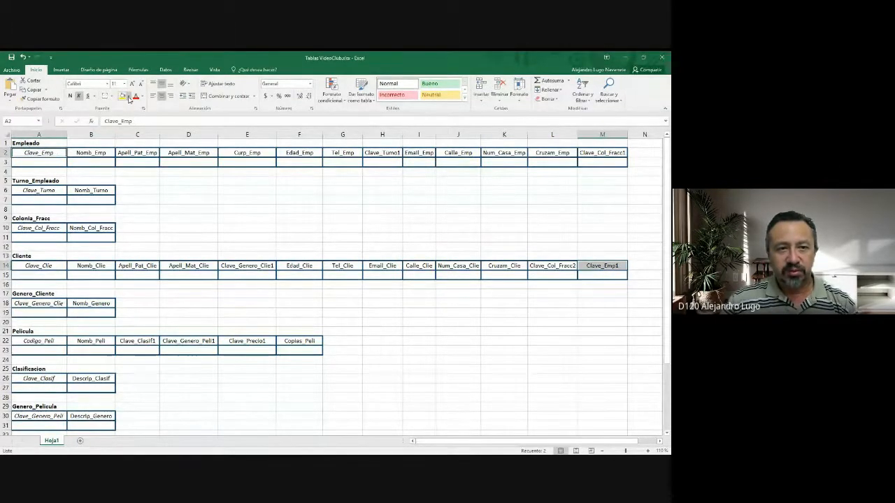
{"action": "left_click", "coordinate": [128, 96]}
{"action": "left_click", "coordinate": [154, 159]}
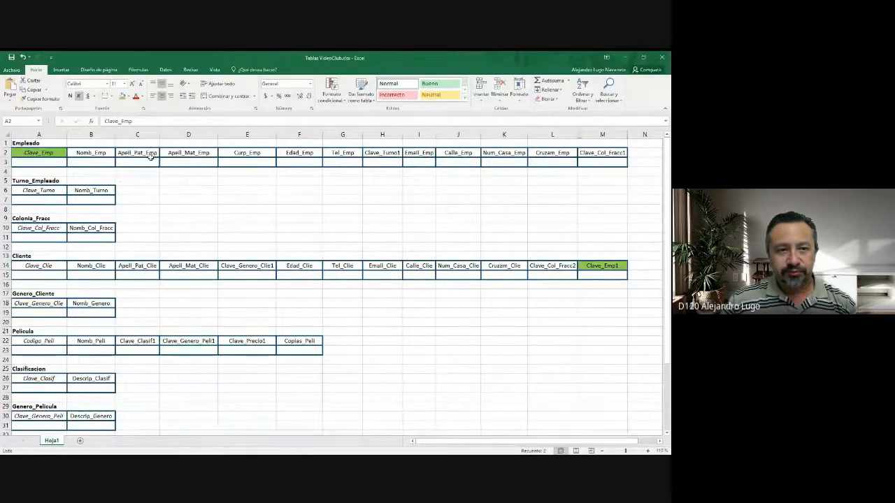
{"action": "left_click", "coordinate": [539, 237]}
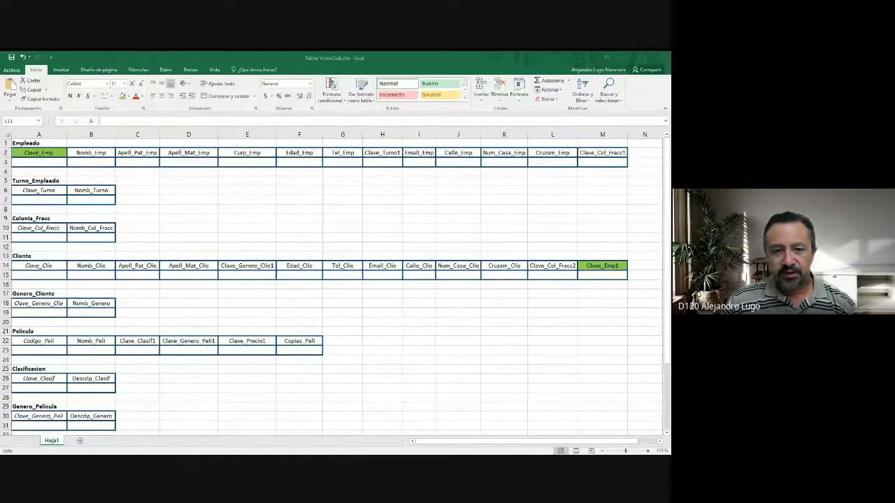
{"action": "left_click", "coordinate": [552, 238]}
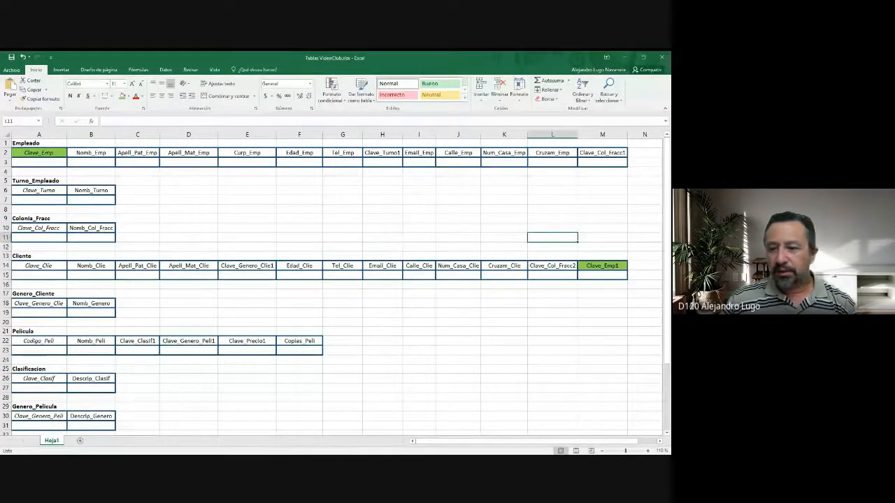
{"action": "key", "text": "alt+Tab"}
{"action": "left_click", "coordinate": [507, 346]}
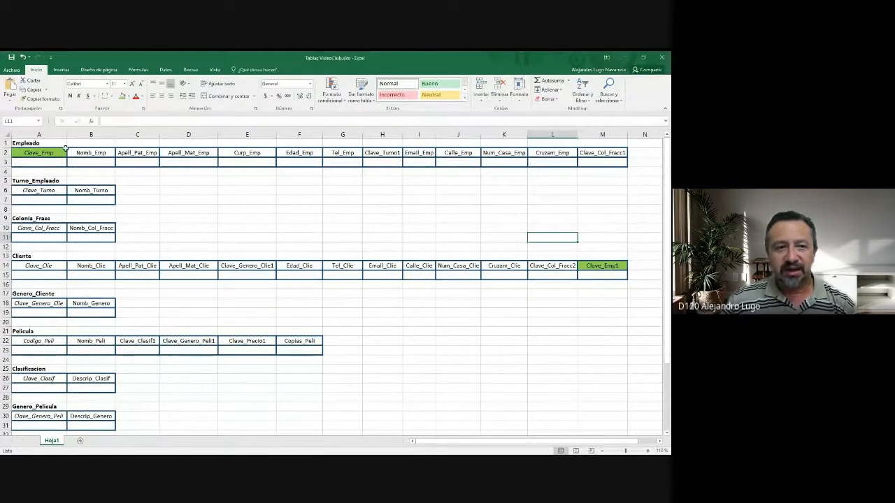
Compare the Clave_Emp key of the Empleado table with the Clave_Clie and Clave_Emp1 fields of the Cliente table.
{"action": "left_click", "coordinate": [27, 254]}
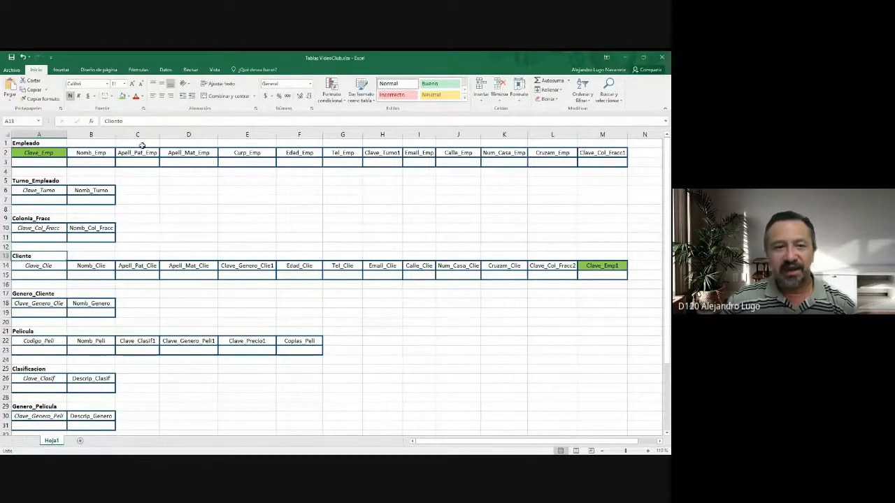
{"action": "left_click", "coordinate": [41, 156]}
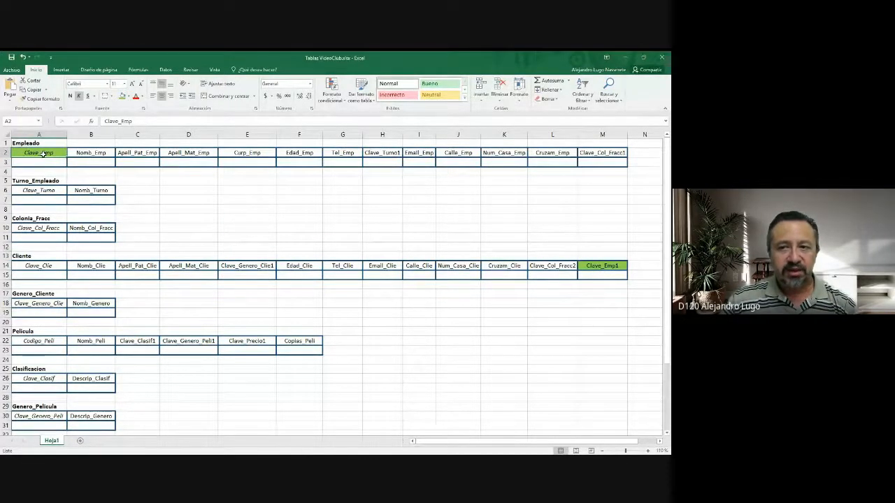
{"action": "left_click", "coordinate": [36, 264]}
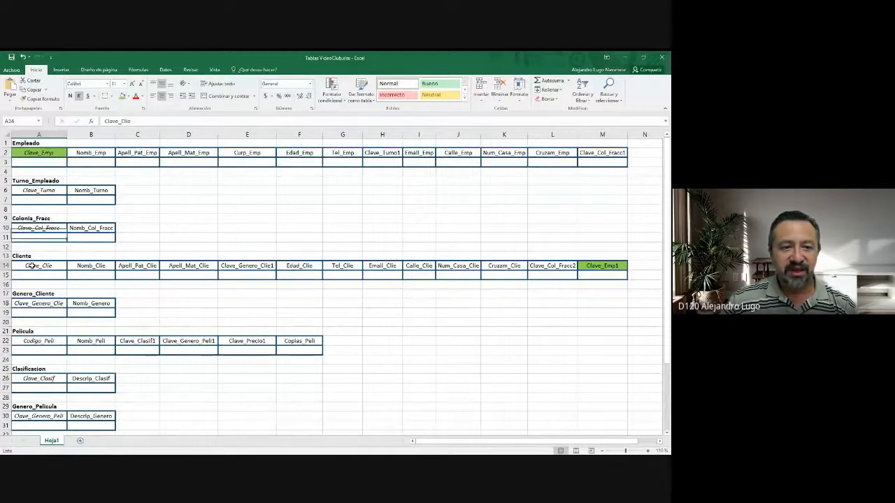
{"action": "left_click", "coordinate": [589, 266]}
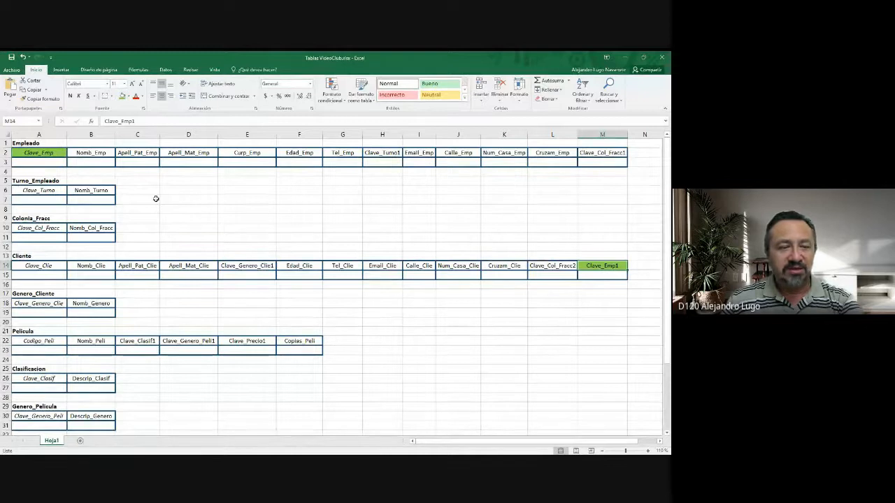
{"action": "left_click", "coordinate": [28, 264]}
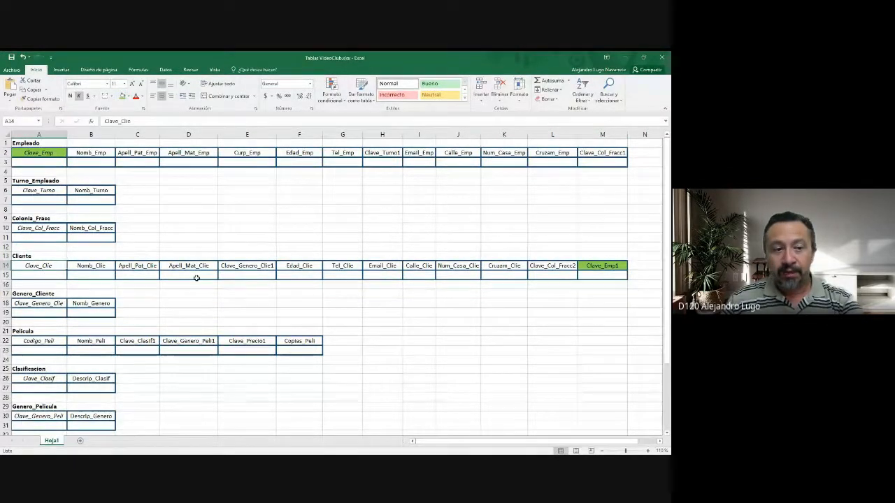
{"action": "left_click", "coordinate": [38, 274]}
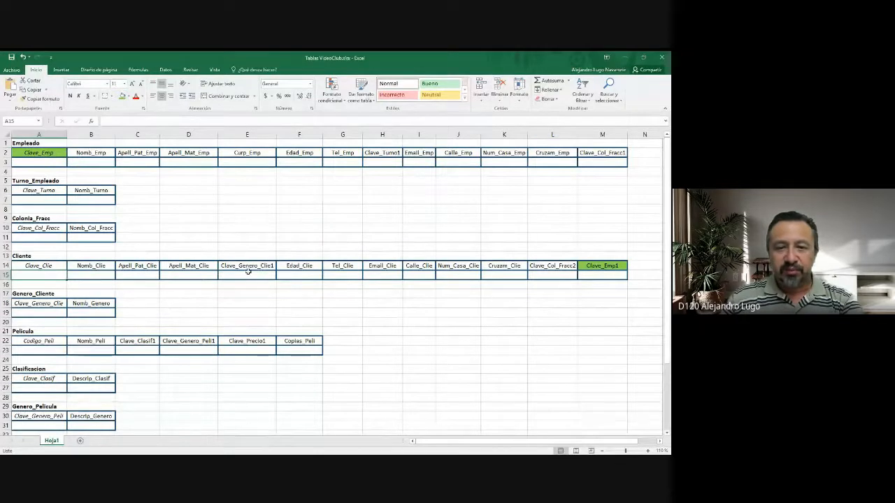
{"action": "left_click", "coordinate": [599, 275]}
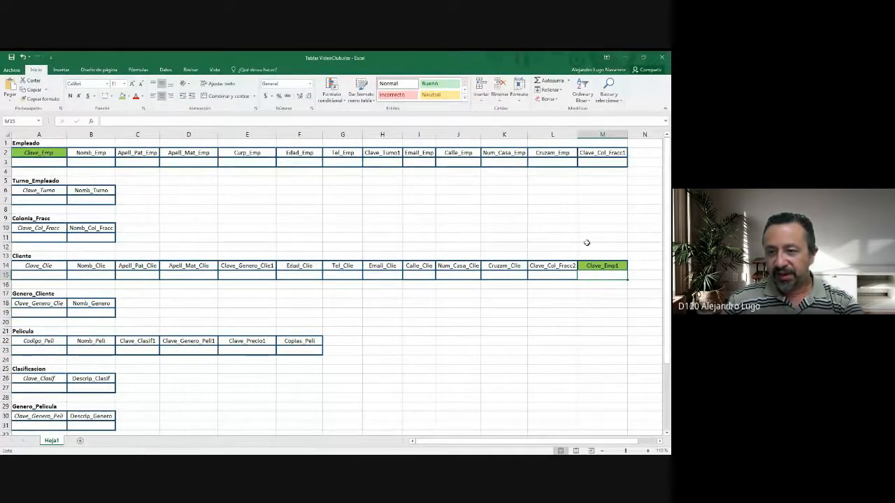
{"action": "left_click_drag", "start_coordinate": [588, 246], "coordinate": [599, 293]}
{"action": "left_click", "coordinate": [607, 314]}
Enter E0006 under Clave_Emp1 in the Cliente table's record row.
{"action": "left_click", "coordinate": [599, 273]}
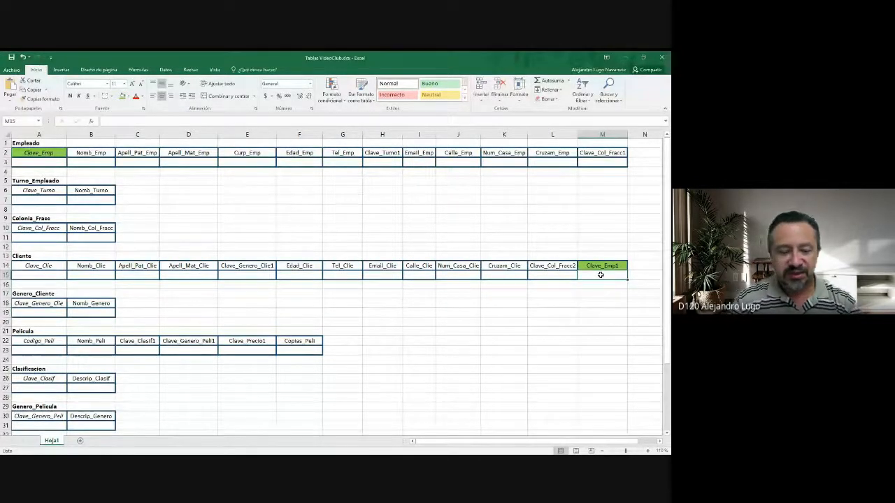
{"action": "type", "text": "E000"}
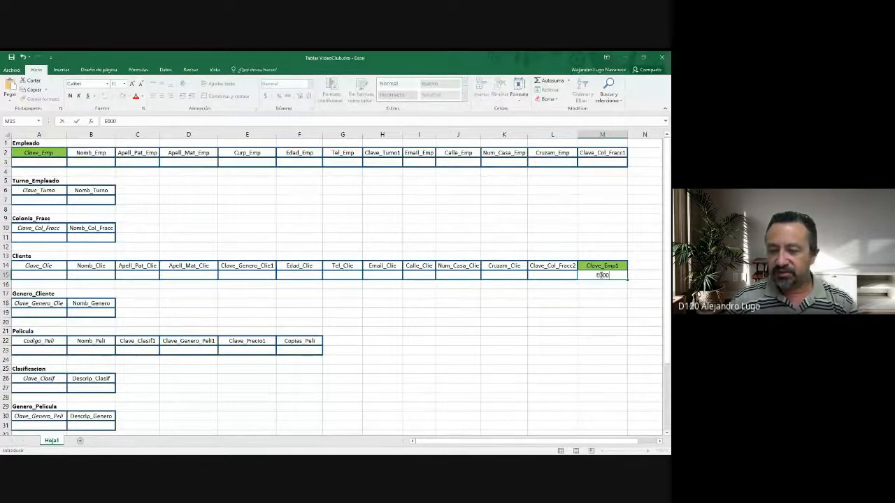
{"action": "type", "text": "6"}
{"action": "key", "text": "Return"}
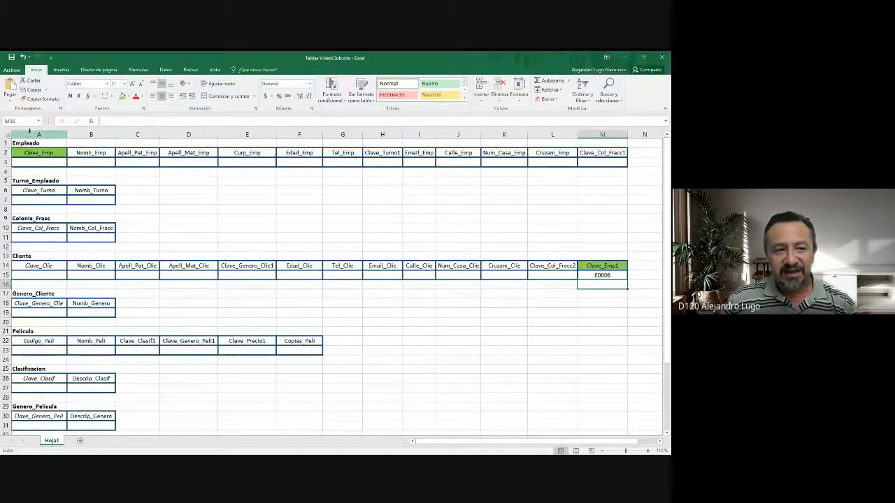
Fill in the Empleado record with E0006 as Clave_Emp and the employee's first name under Nomb_Emp.
{"action": "left_click", "coordinate": [29, 163]}
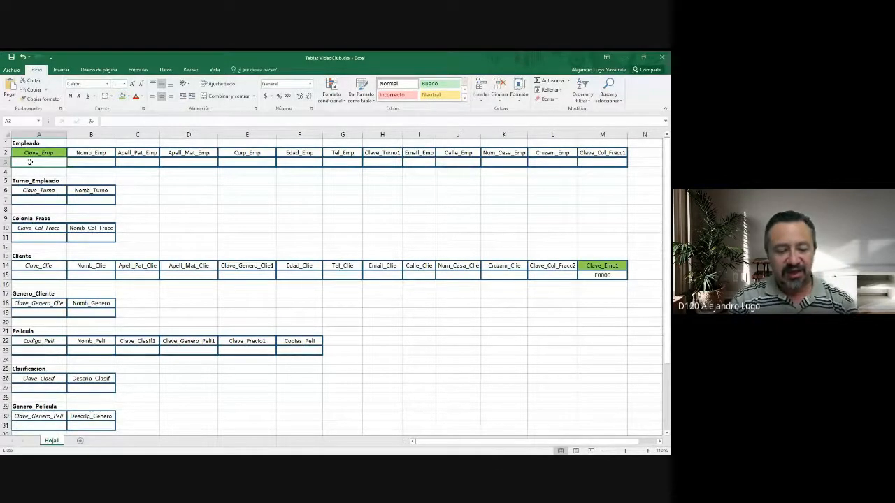
{"action": "type", "text": "E0006"}
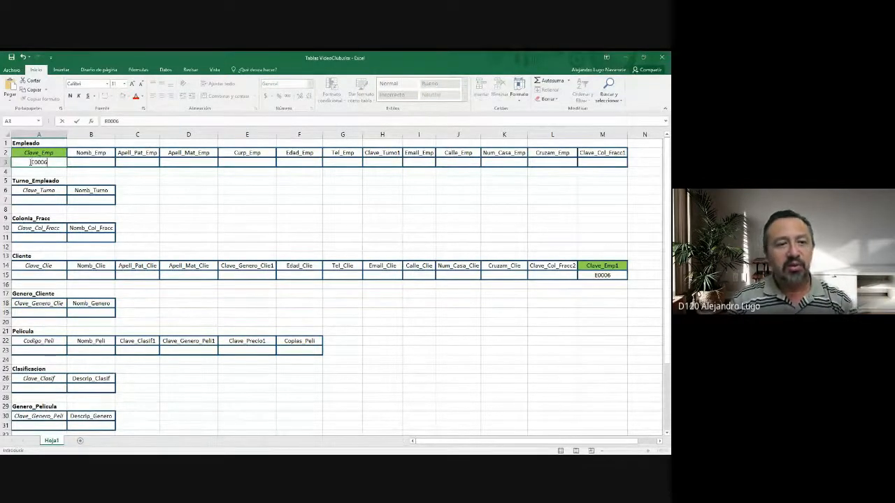
{"action": "key", "text": "Tab"}
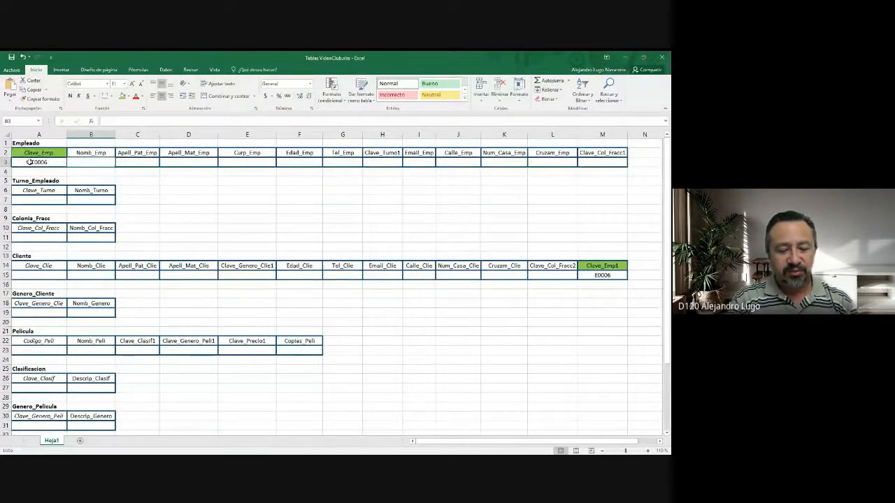
{"action": "type", "text": "PEdro"}
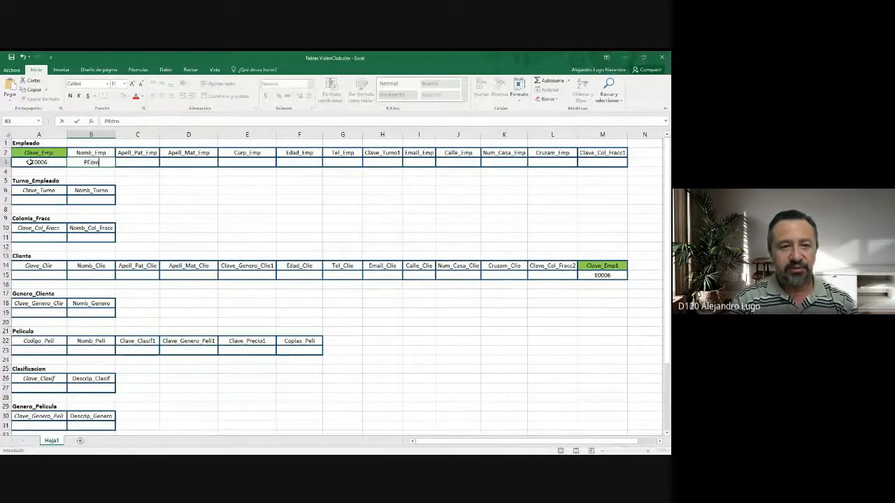
{"action": "key", "text": "Tab"}
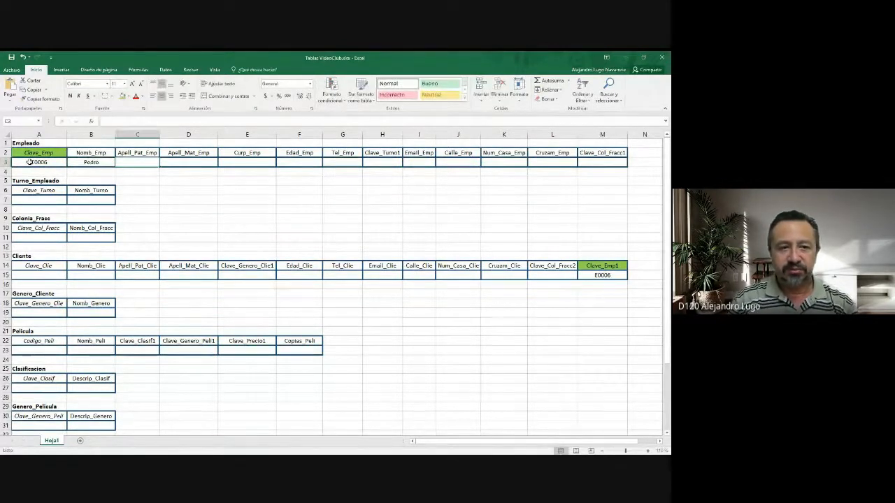
Look through the remaining empty fields of the Empleado record up to Clave_Col_Fracc1.
{"action": "key", "text": "Tab"}
{"action": "key", "text": "Tab"}
{"action": "key", "text": "Tab"}
{"action": "key", "text": "Tab"}
{"action": "key", "text": "Tab"}
{"action": "key", "text": "Tab"}
{"action": "key", "text": "Tab"}
{"action": "key", "text": "Tab"}
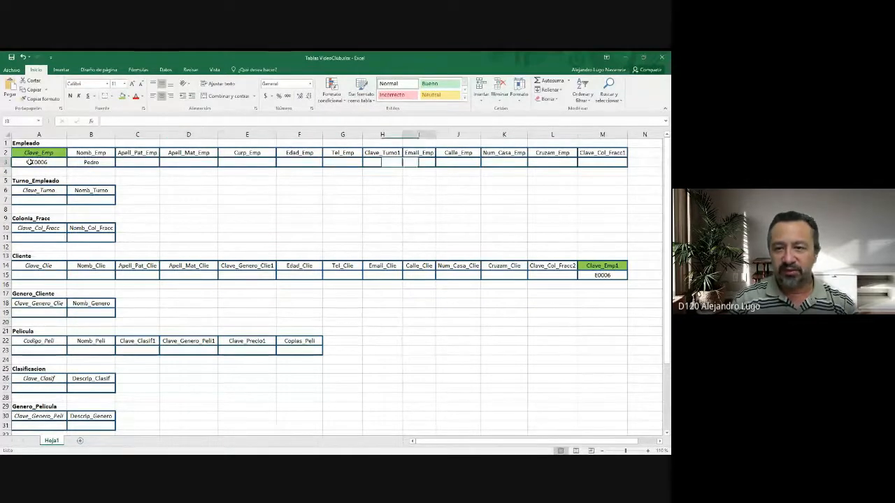
{"action": "key", "text": "Tab"}
{"action": "key", "text": "Tab"}
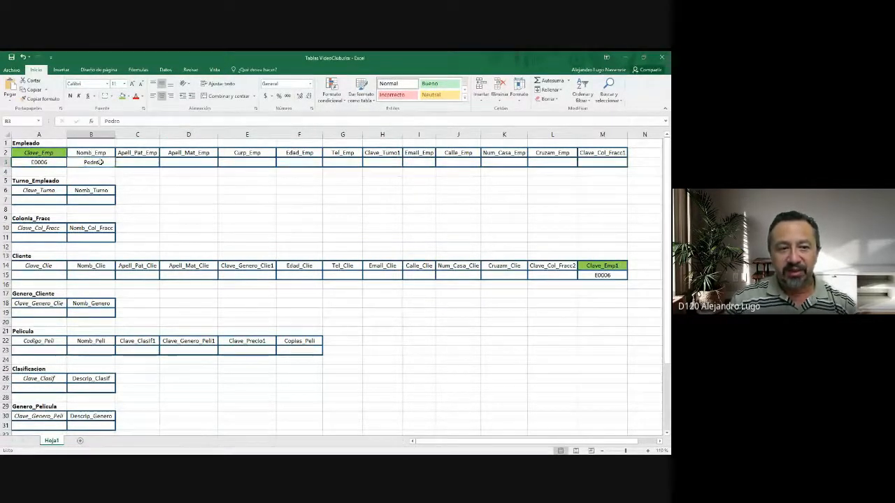
Enter the client's first name under Clave_Clie in the Cliente table's record row.
{"action": "left_click", "coordinate": [38, 276]}
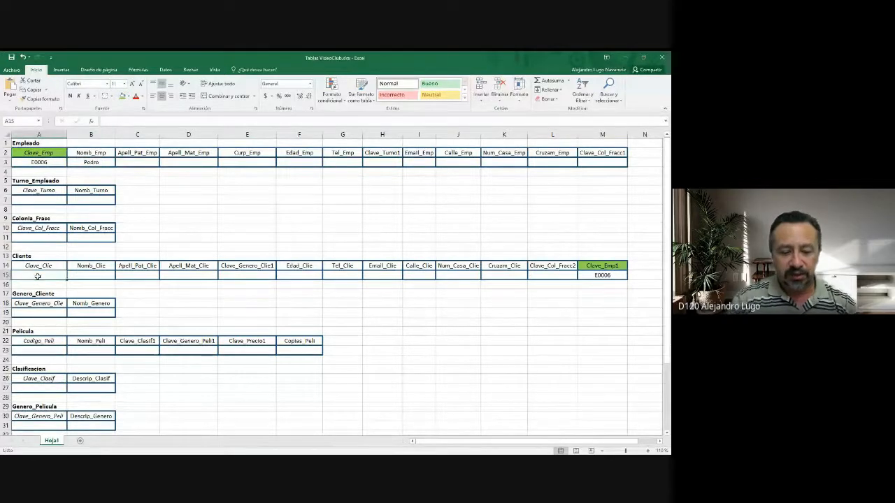
{"action": "type", "text": "Jun"}
{"action": "key", "text": "BackSpace"}
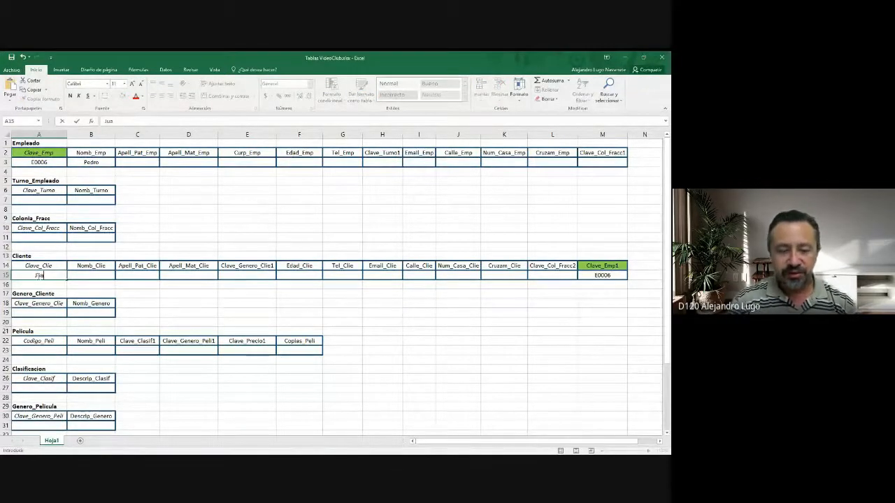
{"action": "type", "text": "an"}
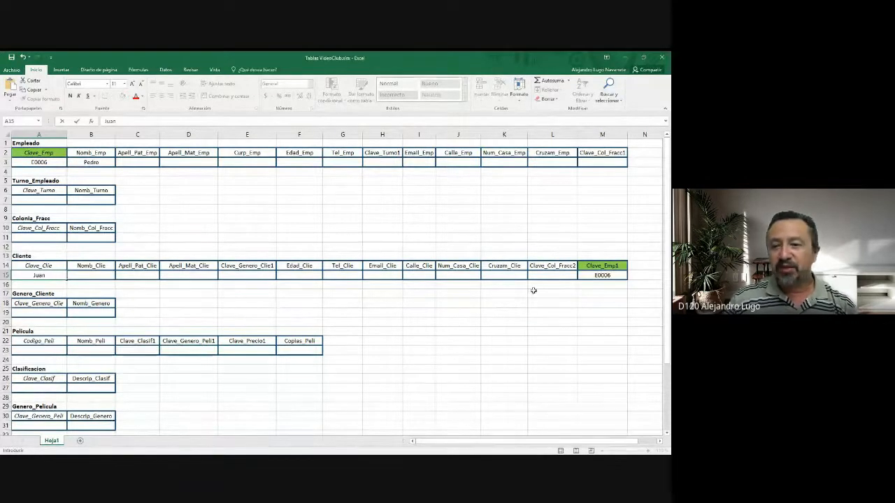
{"action": "left_click", "coordinate": [598, 275]}
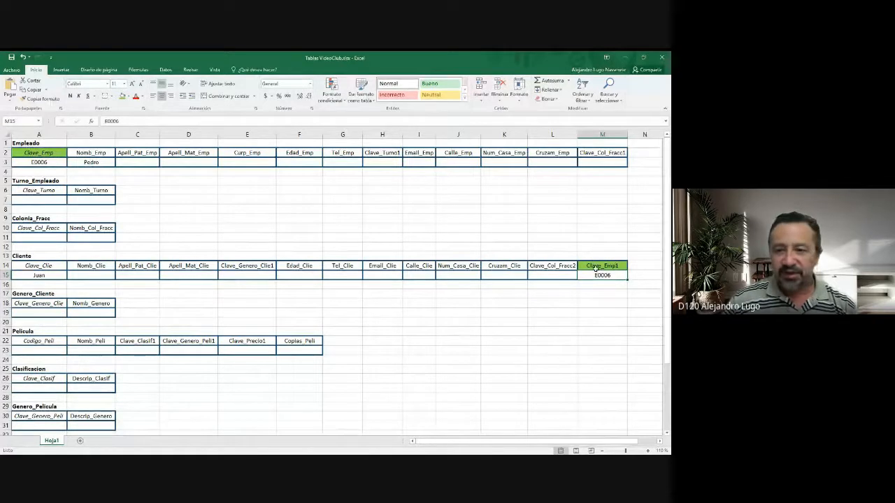
Clear the employee's first name under Nomb_Emp in the Empleado record, and undo the deletion.
{"action": "left_click", "coordinate": [99, 162]}
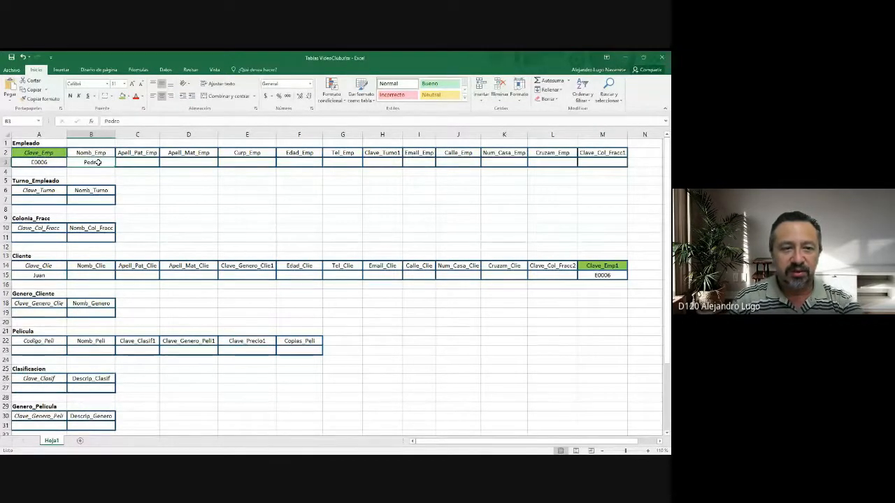
{"action": "key", "text": "Delete"}
{"action": "key", "text": "Left"}
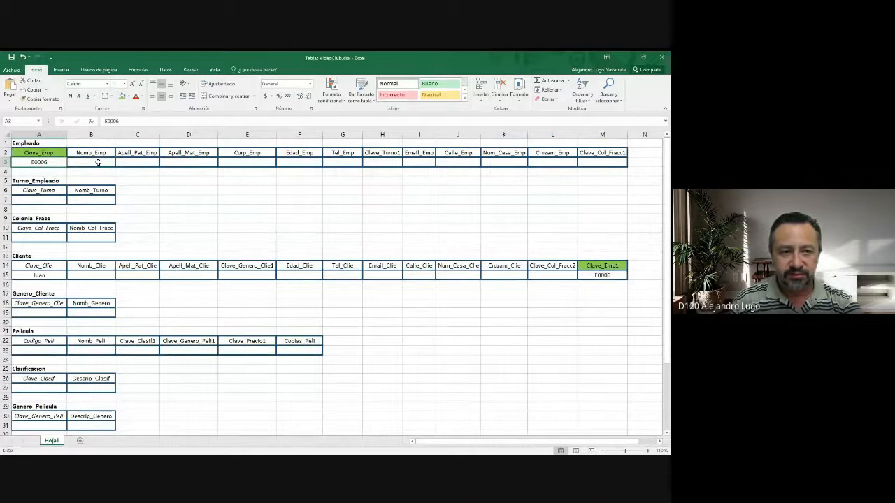
{"action": "key", "text": "ctrl+z"}
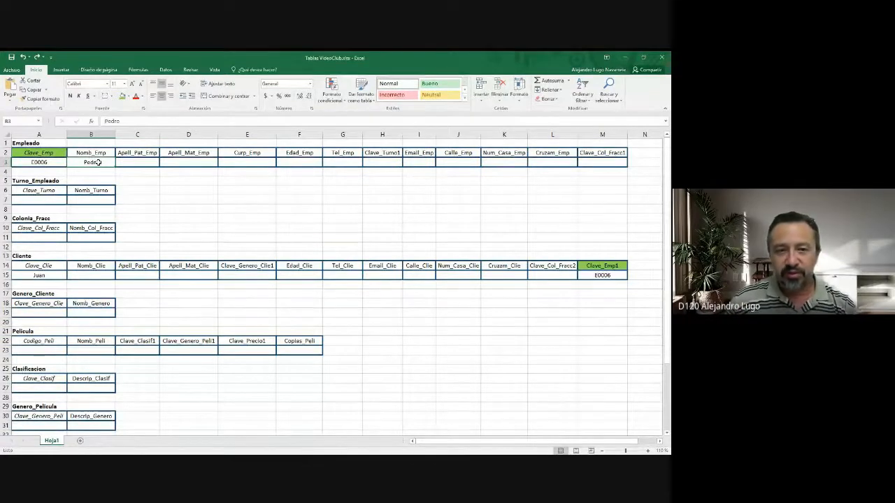
{"action": "key", "text": "alt+Tab"}
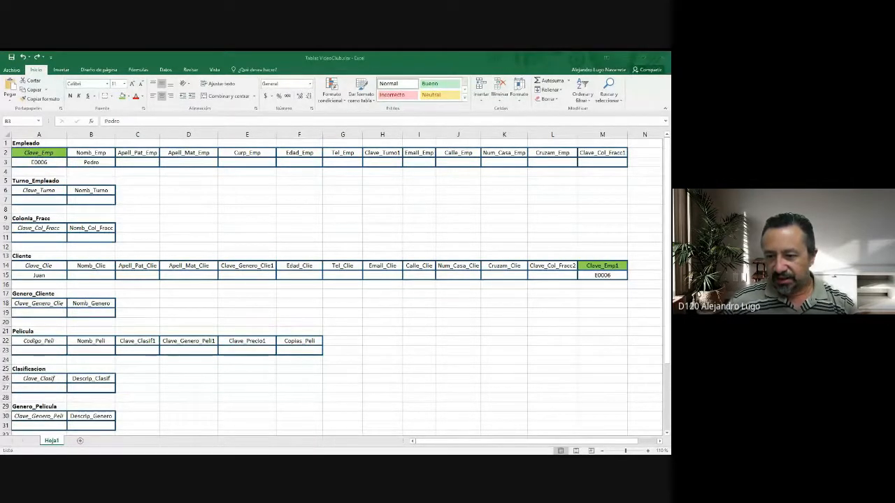
{"action": "left_click", "coordinate": [441, 276]}
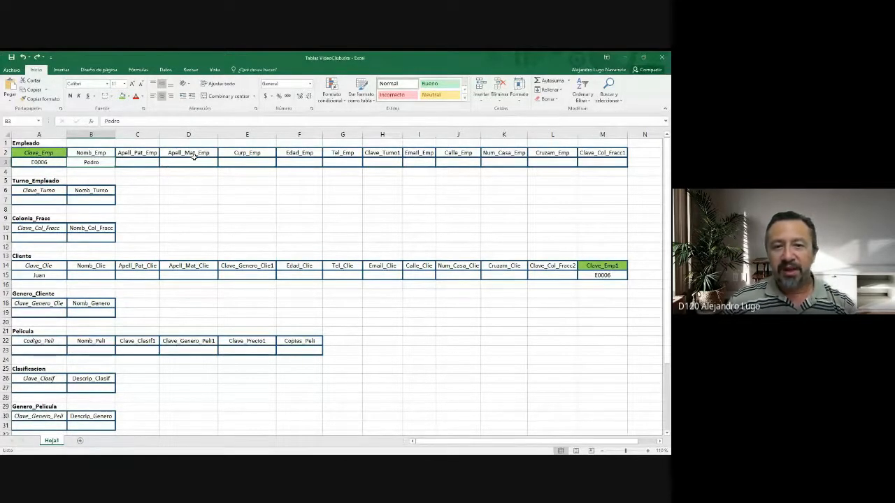
Compare the Clave_Turno1 field of the Empleado table with the key of the Turno_Empleado table.
{"action": "left_click", "coordinate": [378, 153]}
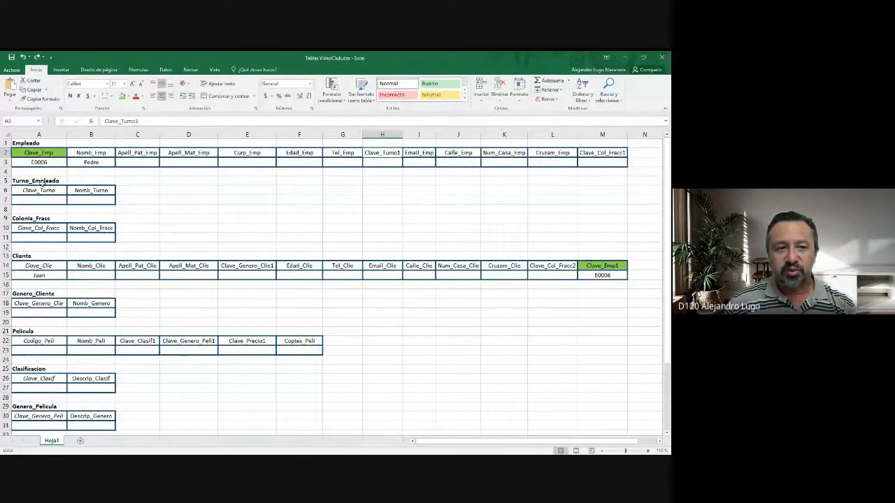
{"action": "left_click", "coordinate": [55, 200]}
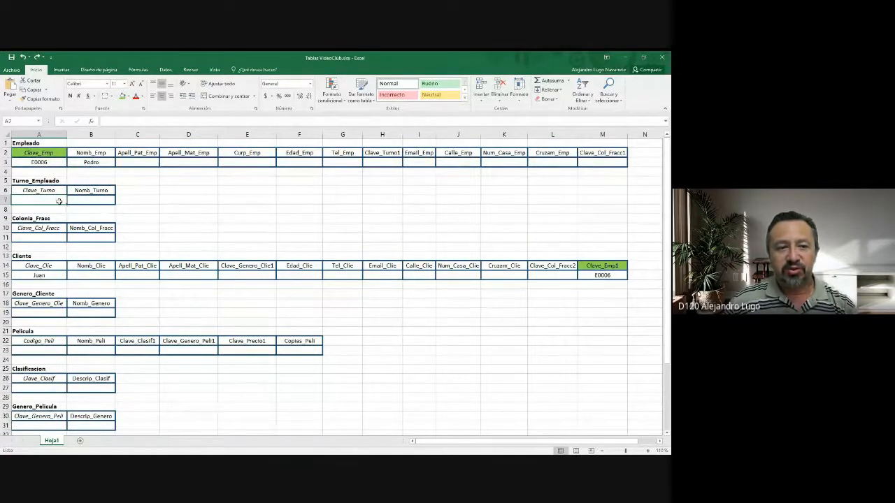
{"action": "left_click", "coordinate": [382, 164]}
{"action": "left_click", "coordinate": [40, 163]}
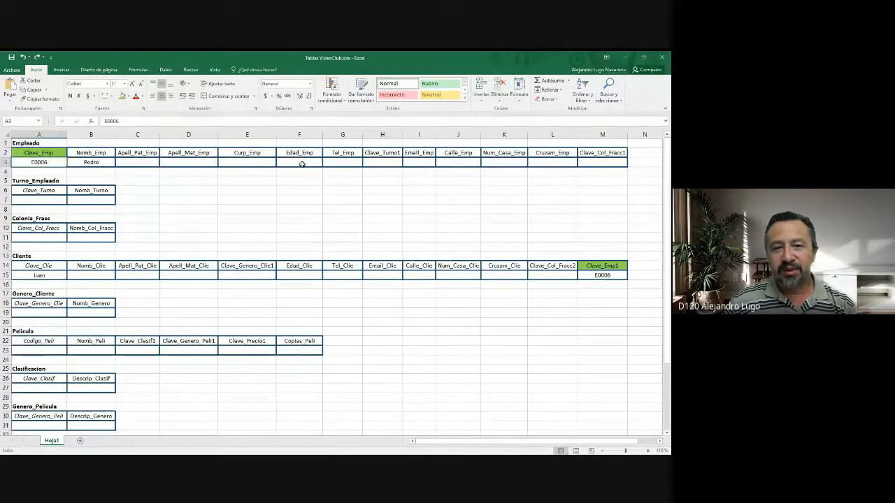
{"action": "left_click", "coordinate": [383, 162]}
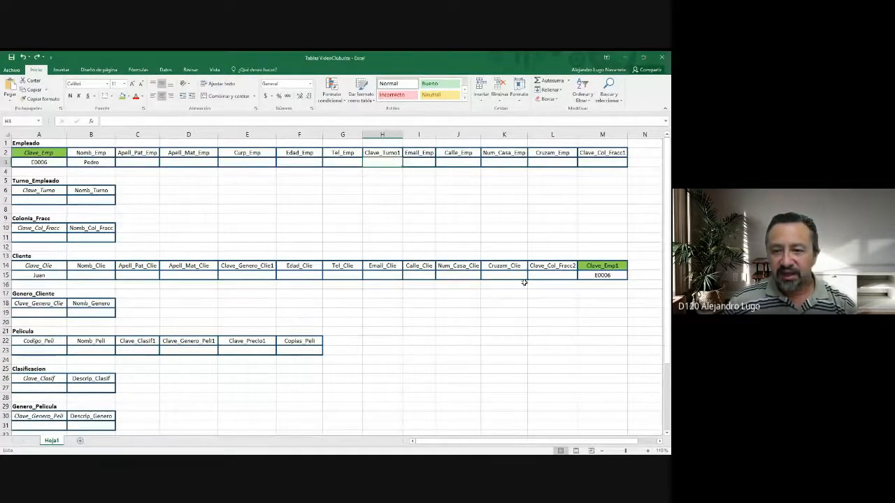
Trace the Clave_Col_Fracc2, Clave_Col_Fracc1 and Clave_Turno1 fields to the Colonia_Fracc and Turno_Empleado tables.
{"action": "left_click", "coordinate": [544, 267]}
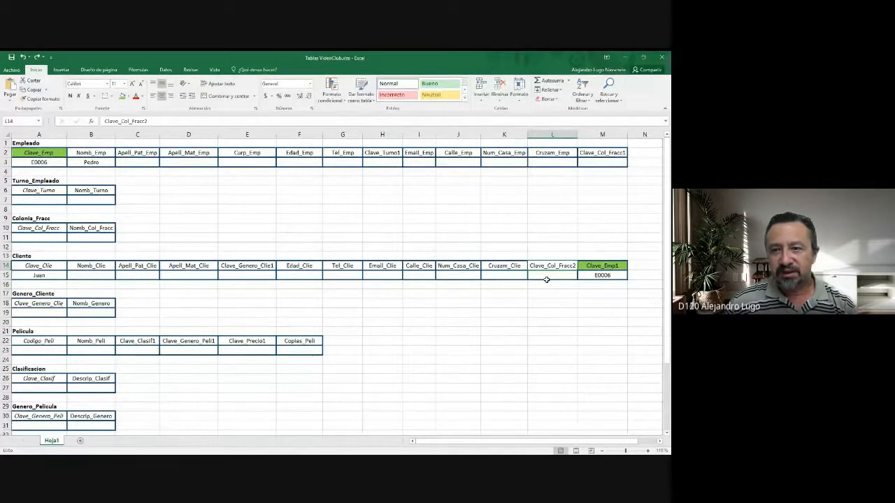
{"action": "left_click", "coordinate": [604, 155]}
{"action": "left_click", "coordinate": [605, 162]}
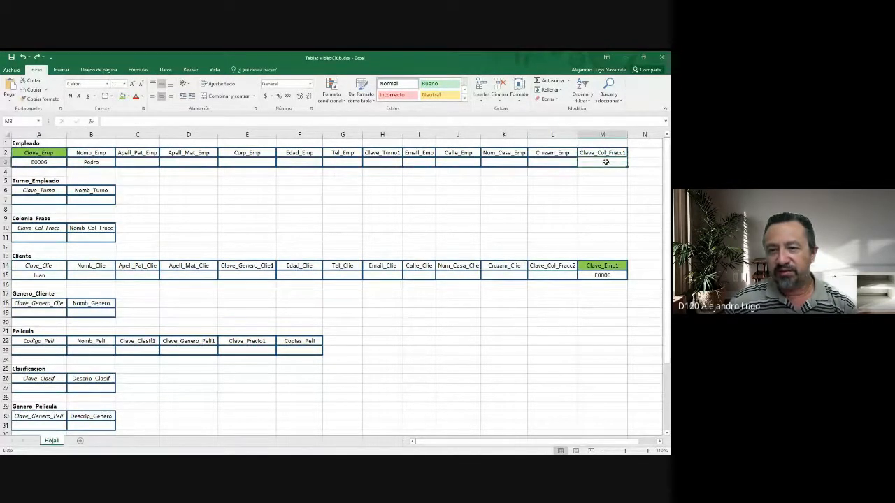
{"action": "left_click", "coordinate": [610, 151]}
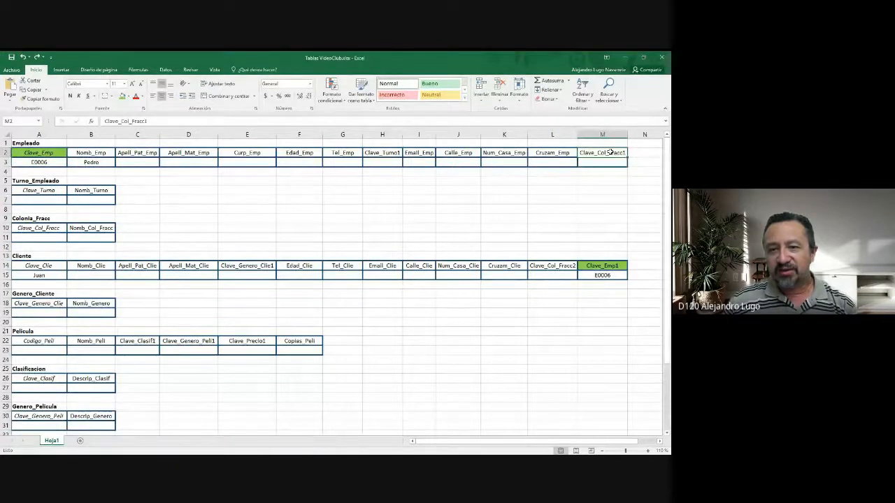
{"action": "left_click", "coordinate": [39, 219]}
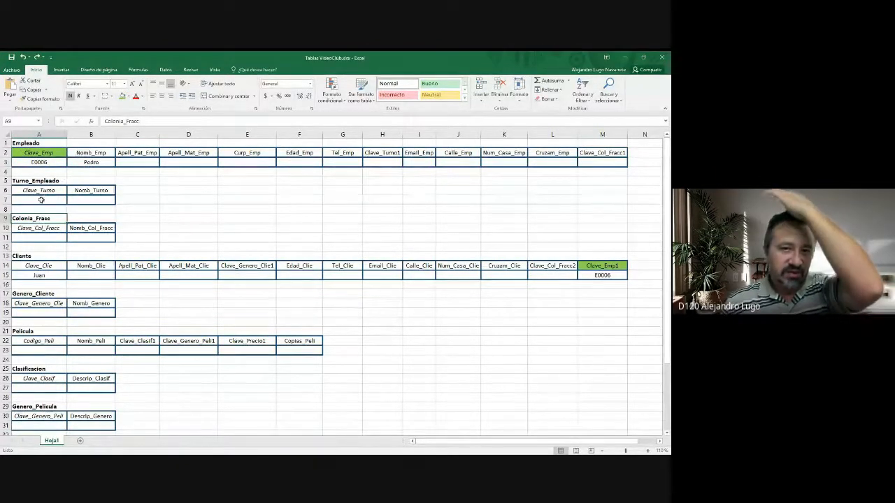
{"action": "left_click", "coordinate": [376, 155]}
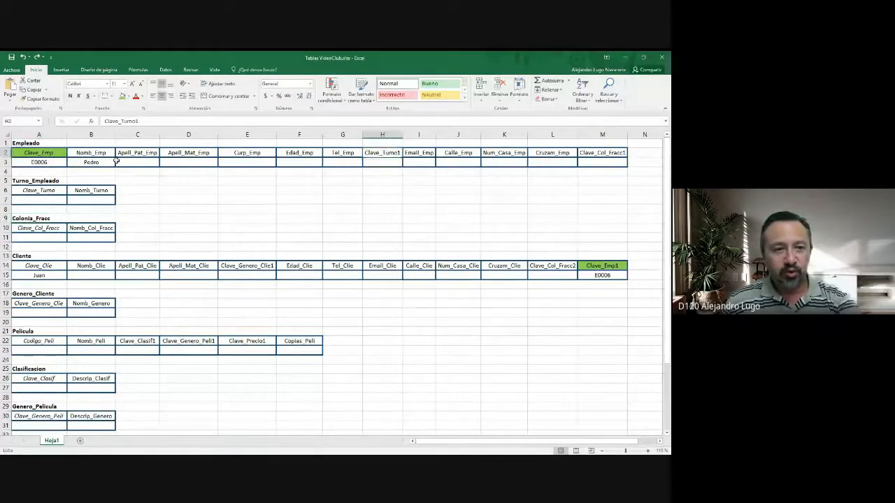
{"action": "left_click", "coordinate": [32, 179]}
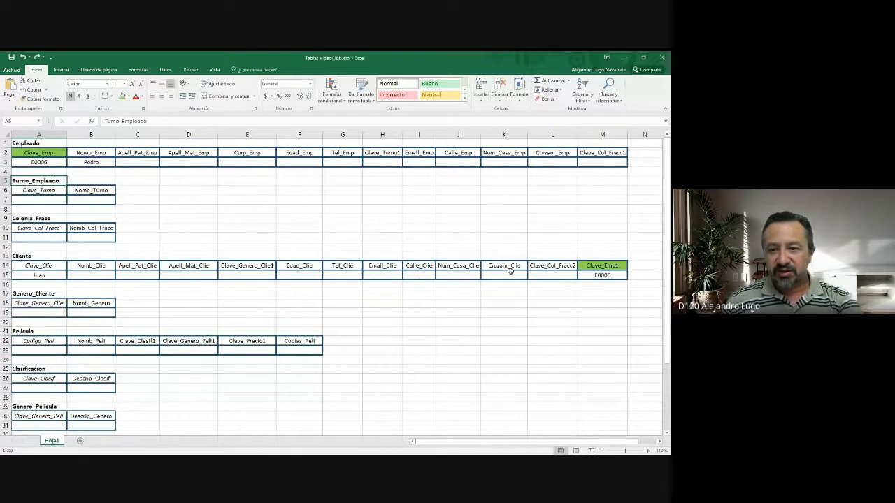
{"action": "left_click", "coordinate": [536, 267]}
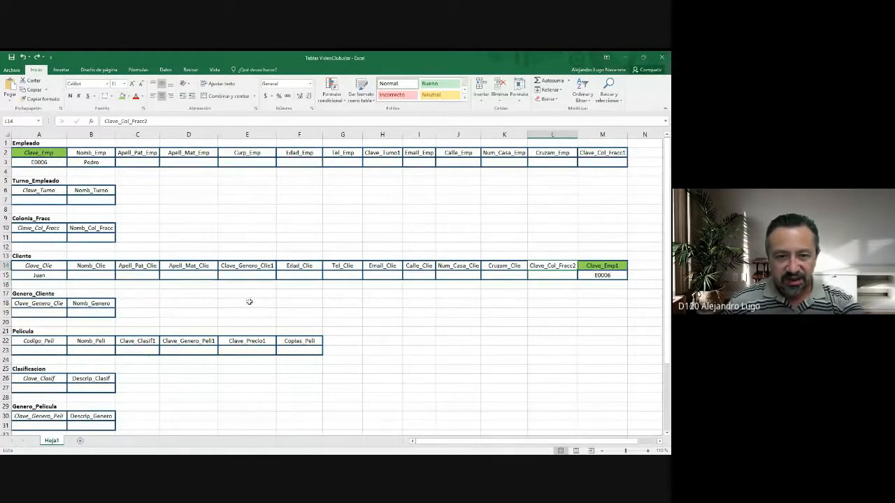
Compare the Clave_Genero_Clie1 field of the Cliente table with the Genero_Cliente table, and check Clave_Col_Fracc2 again.
{"action": "left_click", "coordinate": [241, 267]}
{"action": "left_click_drag", "start_coordinate": [242, 267], "coordinate": [244, 276]}
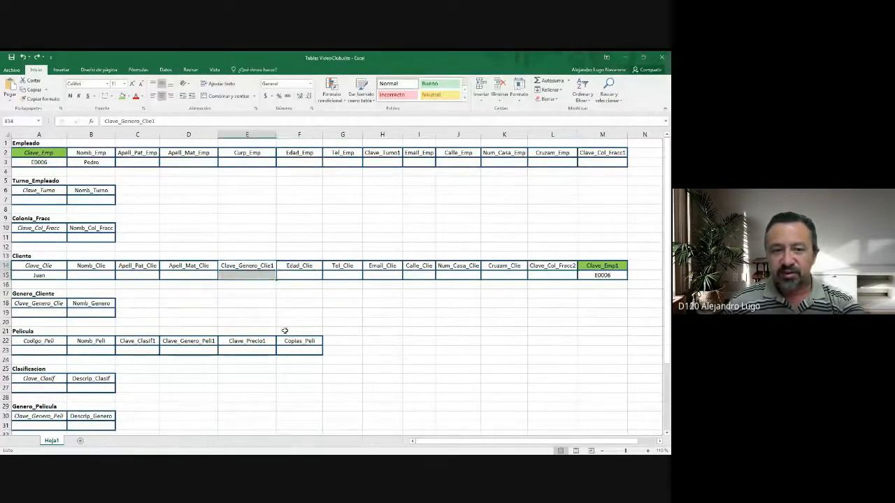
{"action": "left_click", "coordinate": [235, 296]}
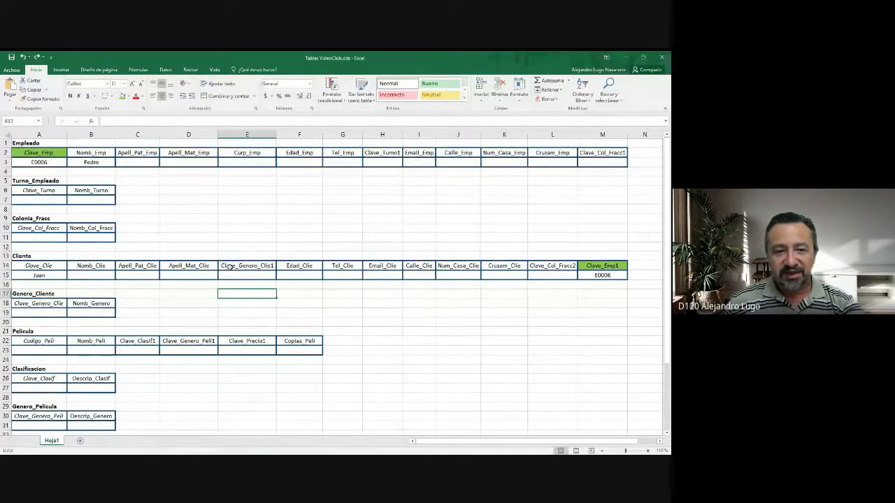
{"action": "left_click_drag", "start_coordinate": [248, 267], "coordinate": [248, 274]}
{"action": "left_click", "coordinate": [37, 293]}
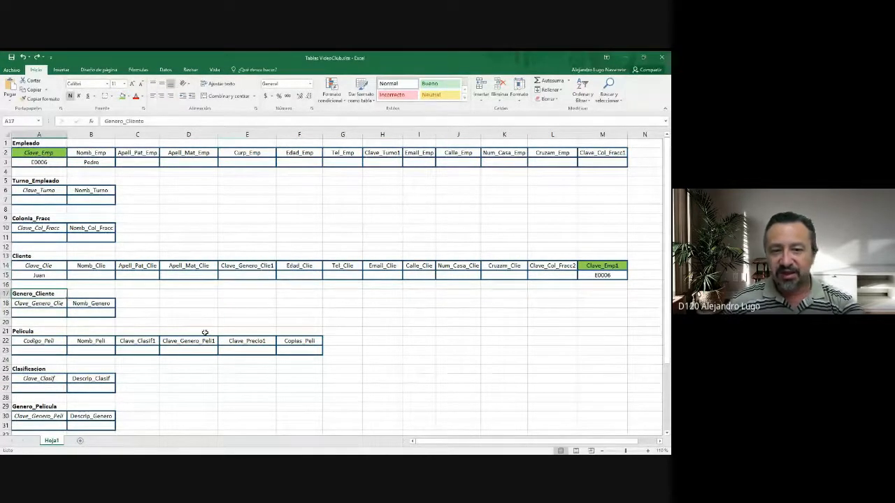
{"action": "left_click_drag", "start_coordinate": [239, 267], "coordinate": [245, 276]}
{"action": "left_click", "coordinate": [538, 267]}
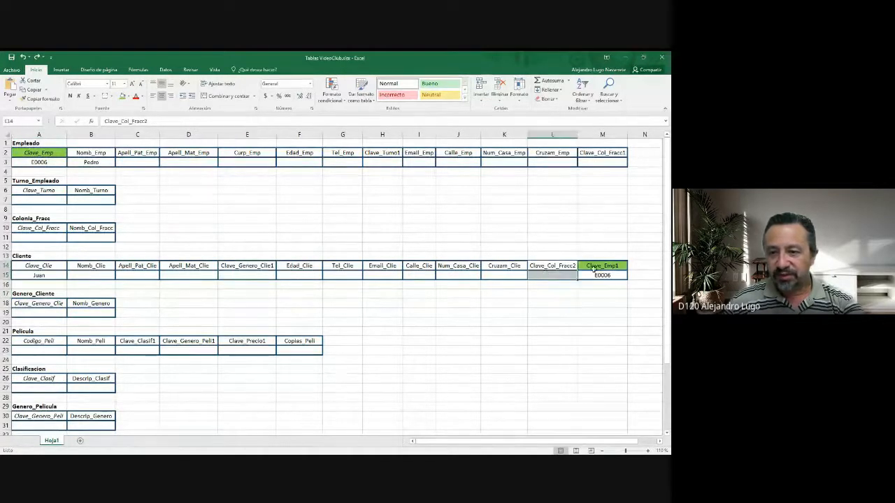
Remove the fill colour from the Clave_Emp header in Empleado and the Clave_Emp1 header in Cliente.
{"action": "left_click", "coordinate": [601, 267]}
{"action": "left_click", "coordinate": [38, 153]}
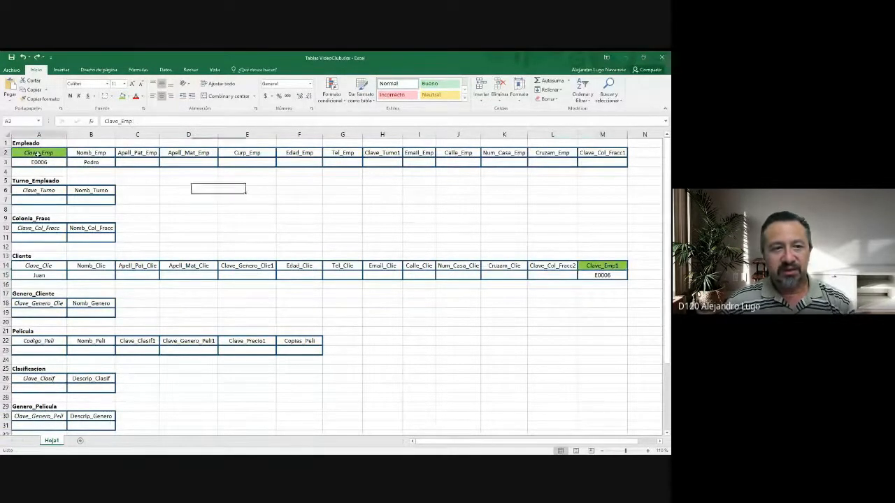
{"action": "left_click", "coordinate": [599, 267], "text": "ctrl"}
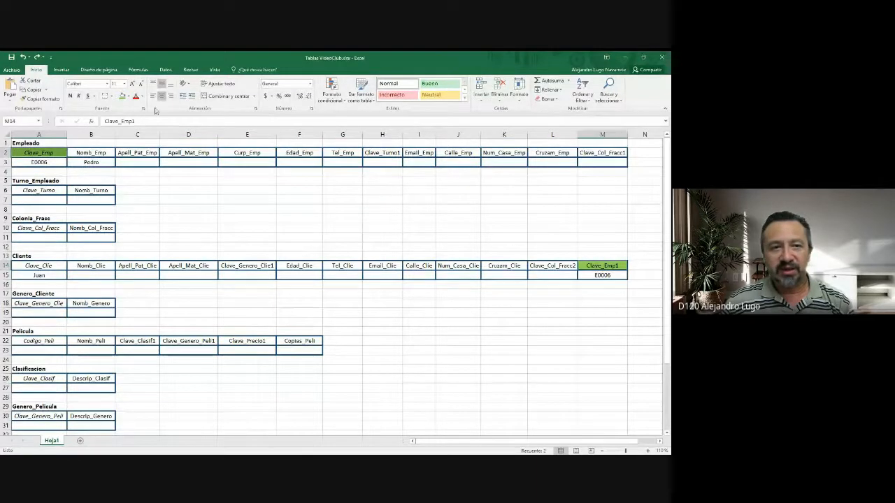
{"action": "left_click", "coordinate": [126, 96]}
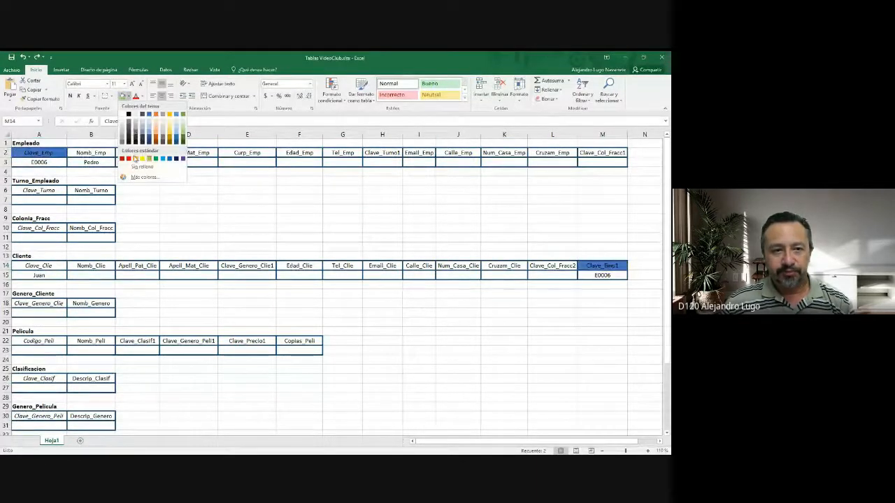
{"action": "left_click", "coordinate": [137, 167]}
{"action": "left_click", "coordinate": [297, 245]}
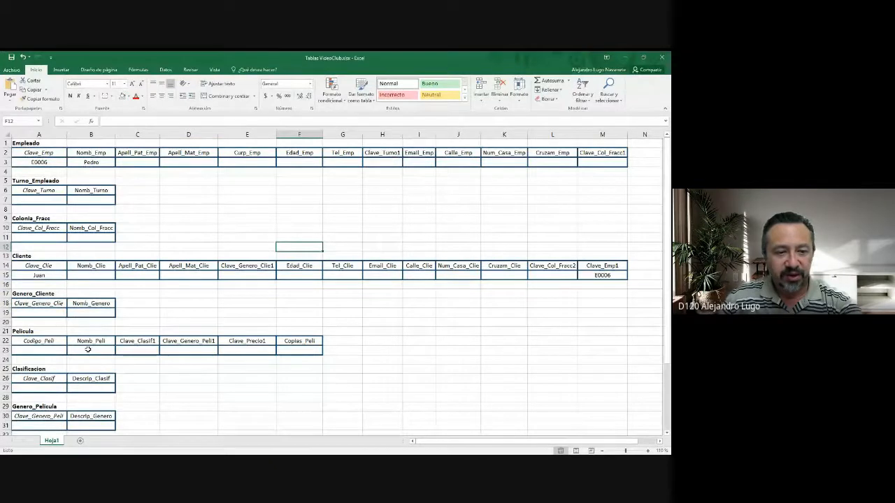
Examine the Clave_Genero_Peli1, Clave_Clasif1 and Clave_Precio1 fields of the Pelicula table against their related tables.
{"action": "left_click", "coordinate": [170, 341]}
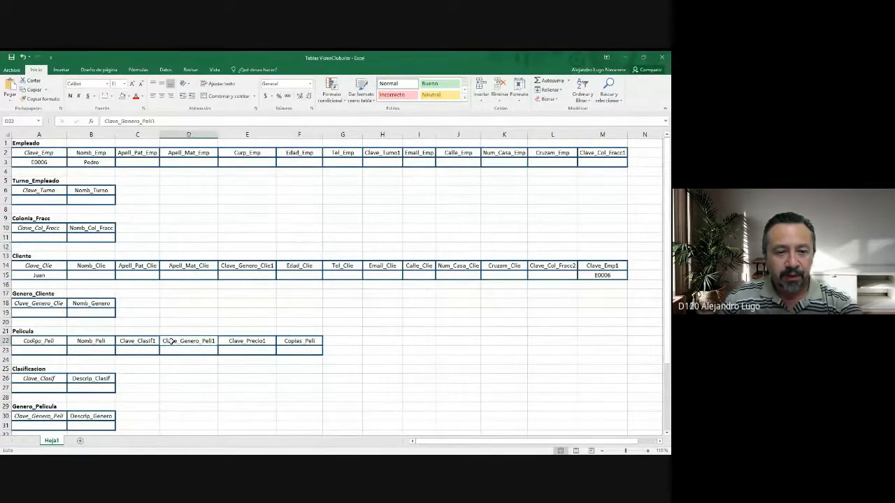
{"action": "left_click", "coordinate": [26, 409]}
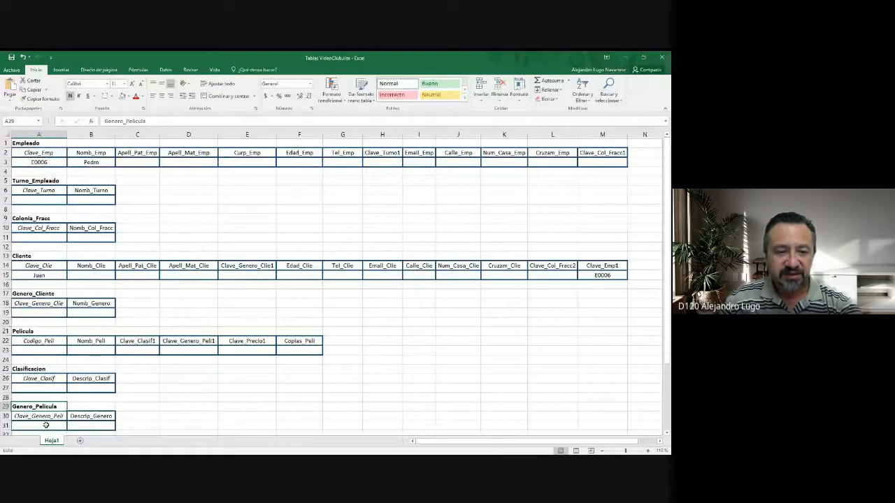
{"action": "left_click", "coordinate": [142, 341]}
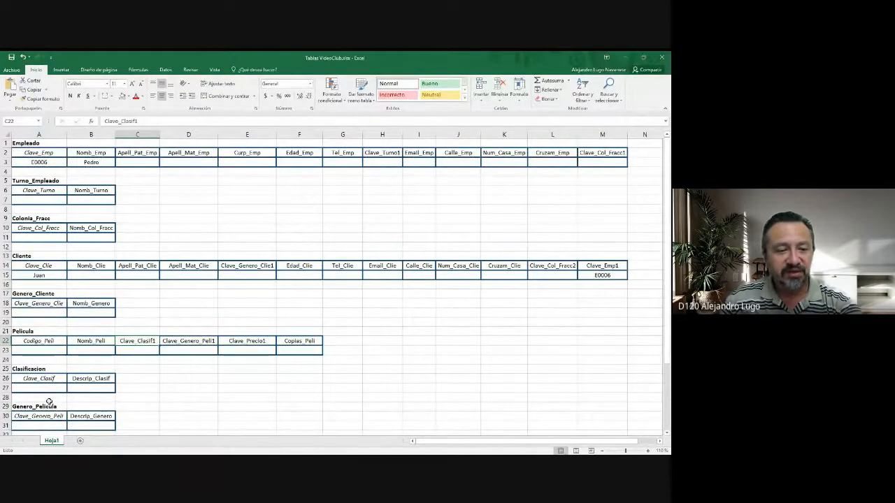
{"action": "left_click", "coordinate": [255, 342]}
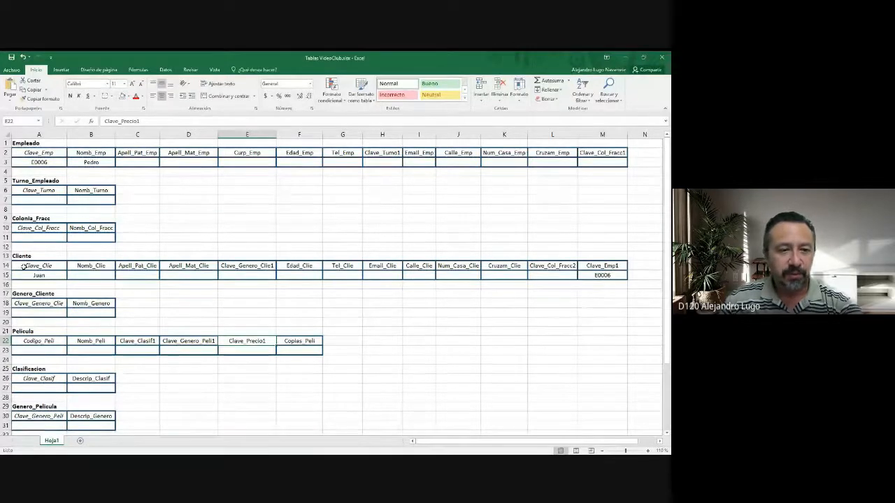
Examine the Clave_Emp2, Clave_Clie1 and Codigo_Peli1 fields of the Renta table.
{"action": "scroll", "coordinate": [81, 297], "scroll_direction": "down", "scroll_amount": 3}
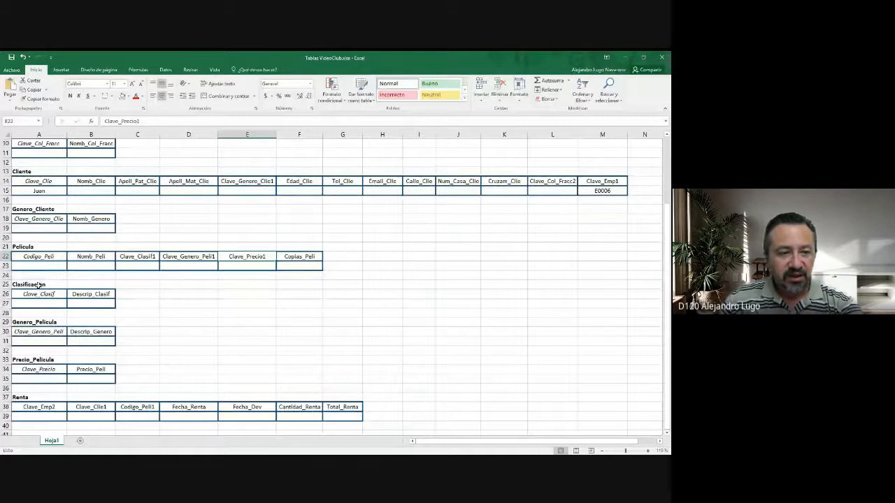
{"action": "left_click", "coordinate": [42, 409]}
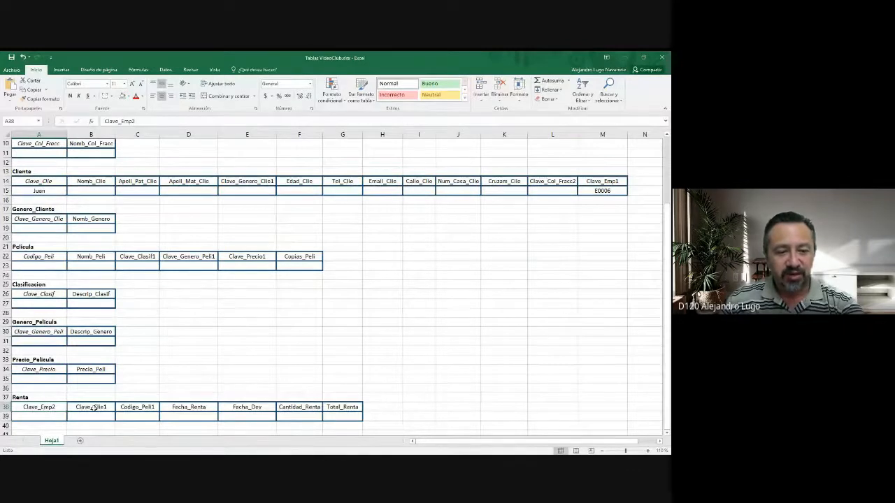
{"action": "left_click", "coordinate": [93, 408]}
{"action": "left_click", "coordinate": [140, 411]}
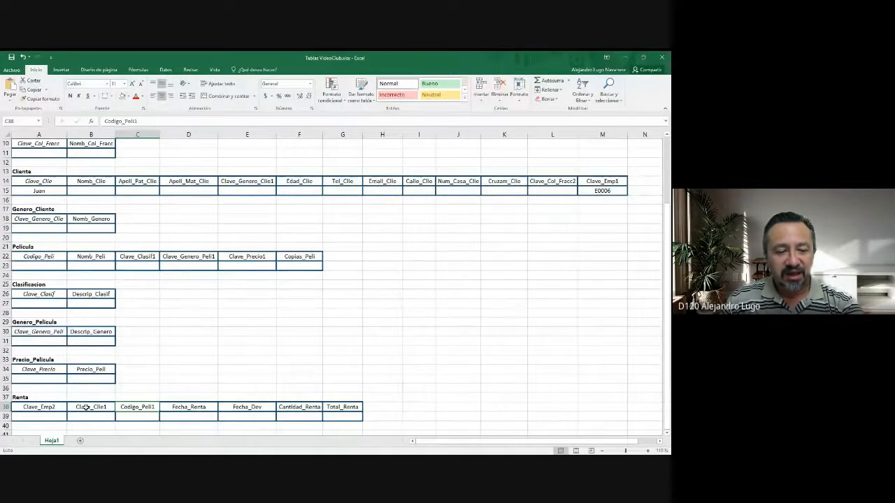
Trace the Clave_Emp2, Clave_Clie1 and Codigo_Peli1 fields of the Renta table back to the Pelicula, Cliente and Empleado tables.
{"action": "left_click", "coordinate": [83, 408]}
{"action": "left_click", "coordinate": [138, 410]}
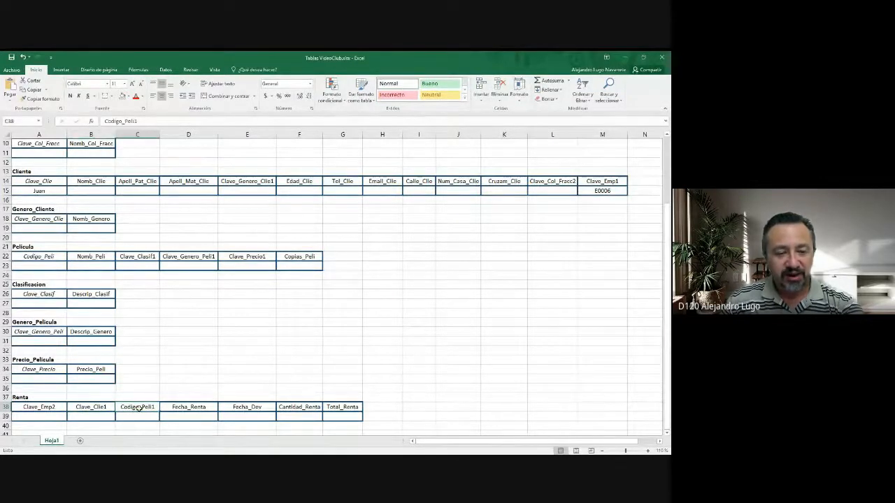
{"action": "left_click", "coordinate": [92, 408]}
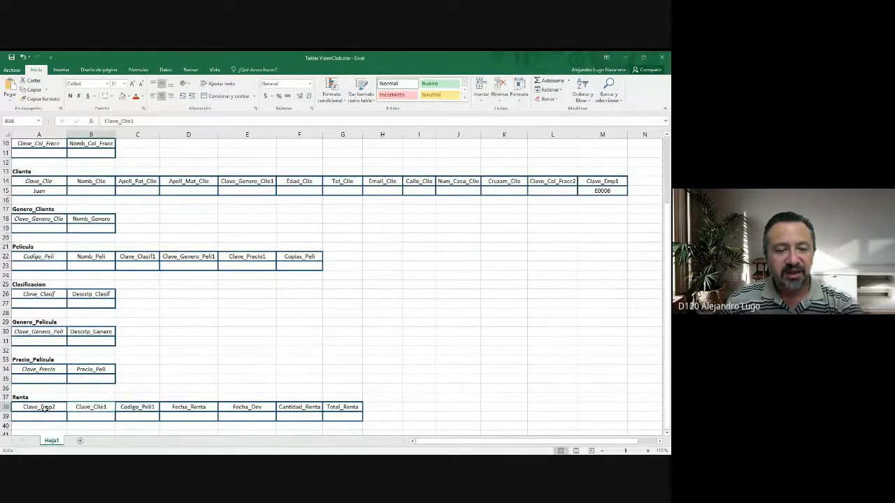
{"action": "left_click", "coordinate": [44, 411]}
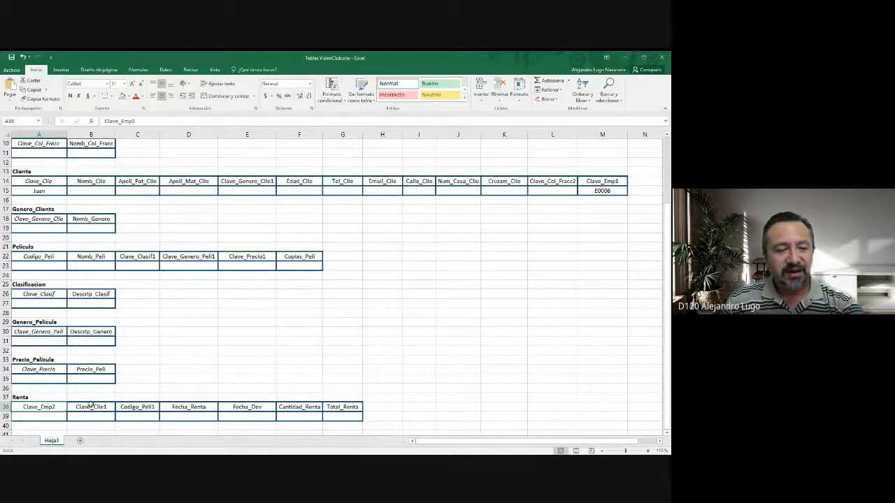
{"action": "scroll", "coordinate": [91, 406], "scroll_direction": "up", "scroll_amount": 1}
{"action": "left_click", "coordinate": [31, 277]}
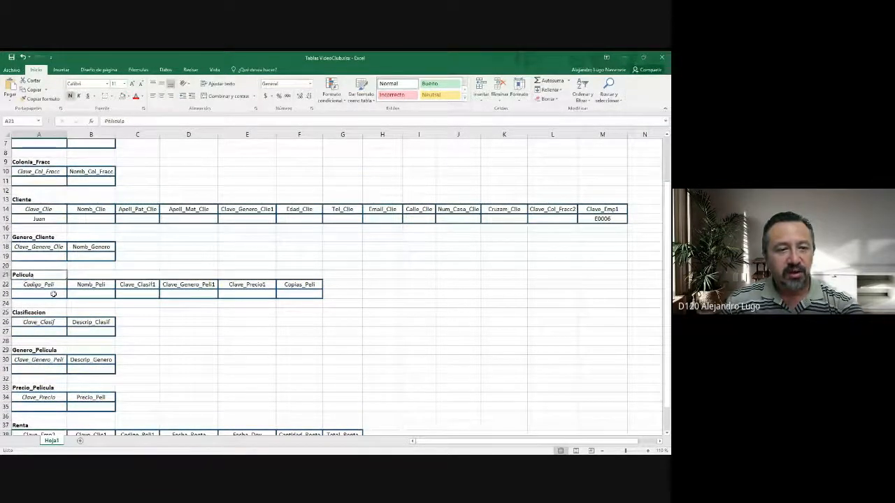
{"action": "scroll", "coordinate": [53, 294], "scroll_direction": "up", "scroll_amount": 2}
{"action": "left_click", "coordinate": [37, 256]}
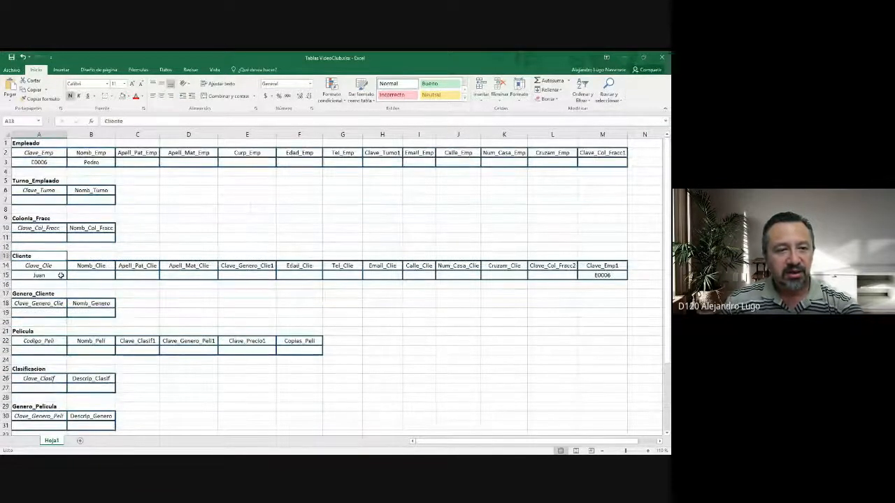
{"action": "left_click", "coordinate": [25, 142]}
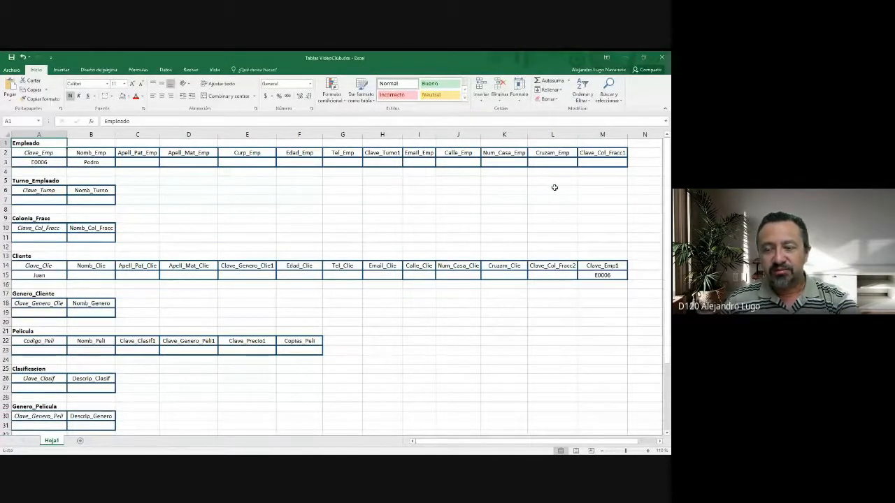
Examine the Clave_Col_Fracc1, Clave_Emp and Nomb_Emp fields of the Empleado table.
{"action": "left_click", "coordinate": [595, 154]}
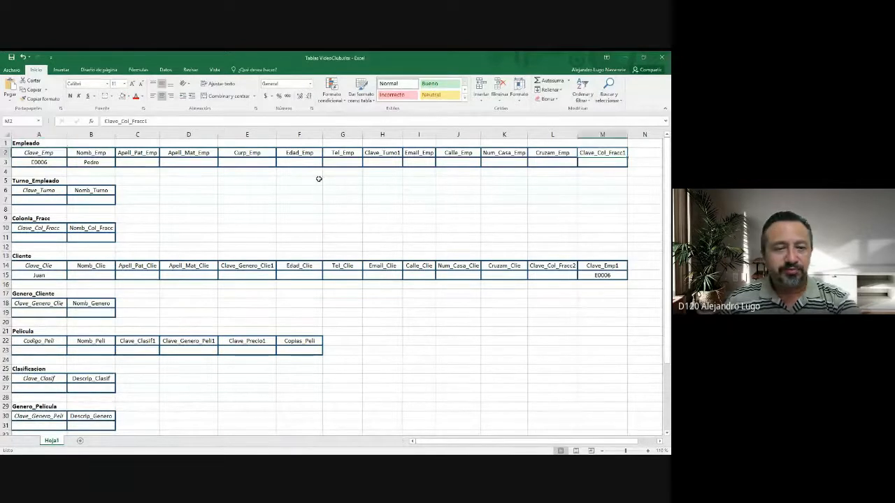
{"action": "left_click", "coordinate": [41, 154]}
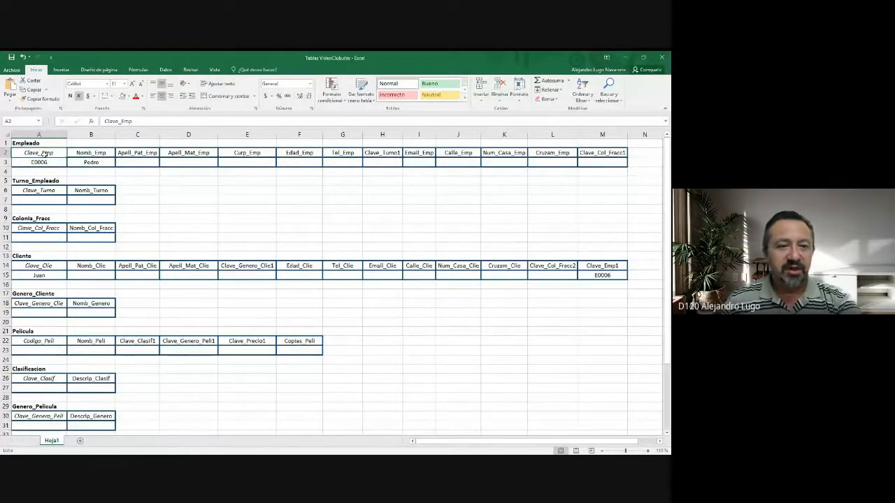
{"action": "left_click", "coordinate": [102, 152]}
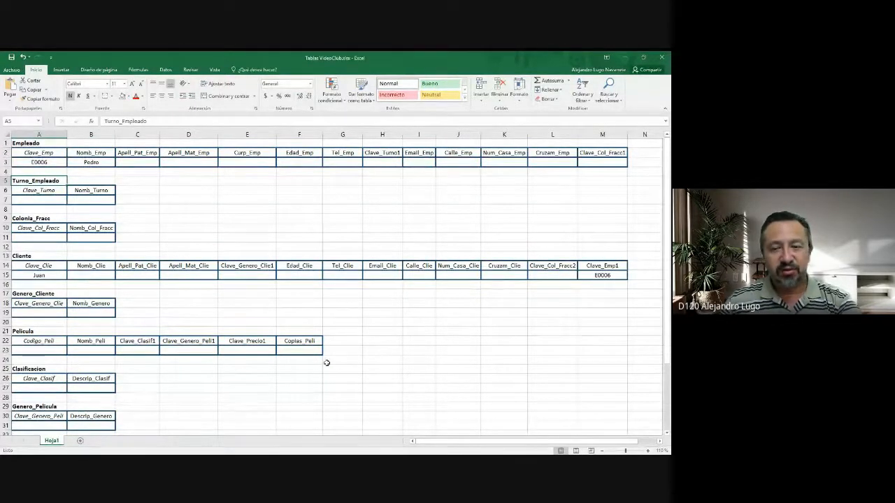
Clear the sample values under Clave_Emp1 in Cliente and under Clave_Emp and Nomb_Emp in Empleado.
{"action": "left_click", "coordinate": [611, 275]}
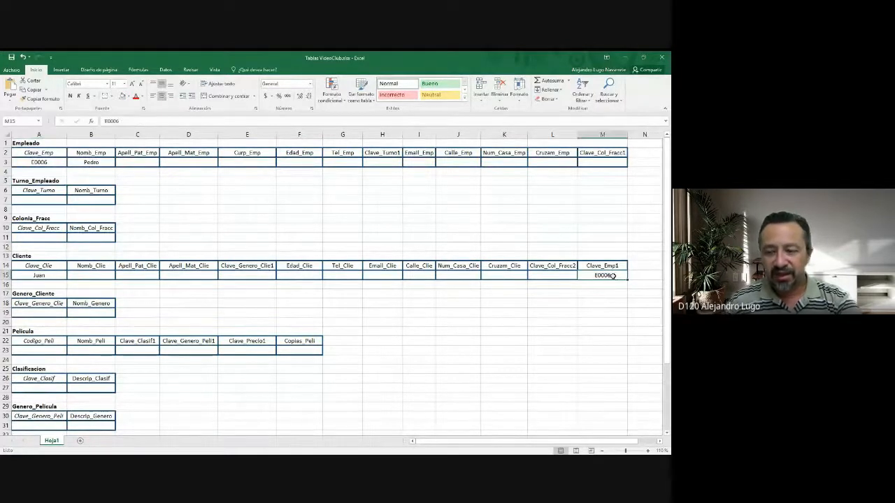
{"action": "key", "text": "Delete"}
{"action": "left_click", "coordinate": [57, 162]}
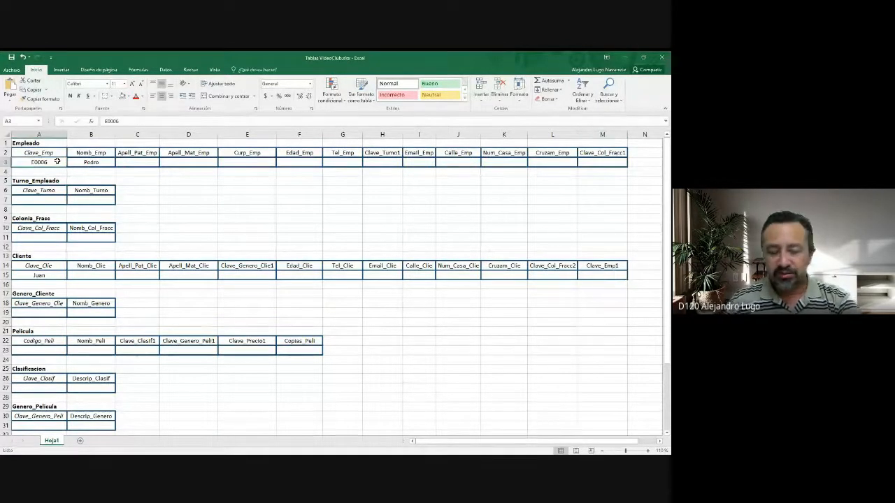
{"action": "key", "text": "Delete"}
{"action": "key", "text": "Right"}
{"action": "key", "text": "Delete"}
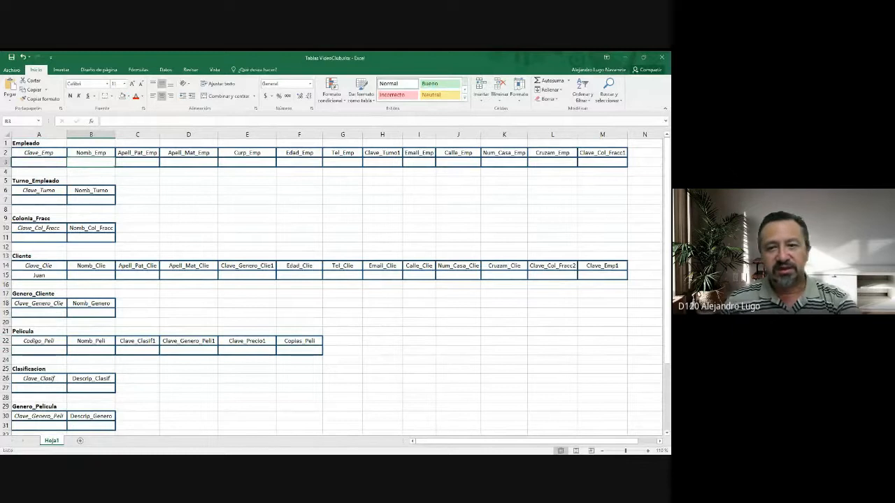
{"action": "left_click", "coordinate": [292, 228]}
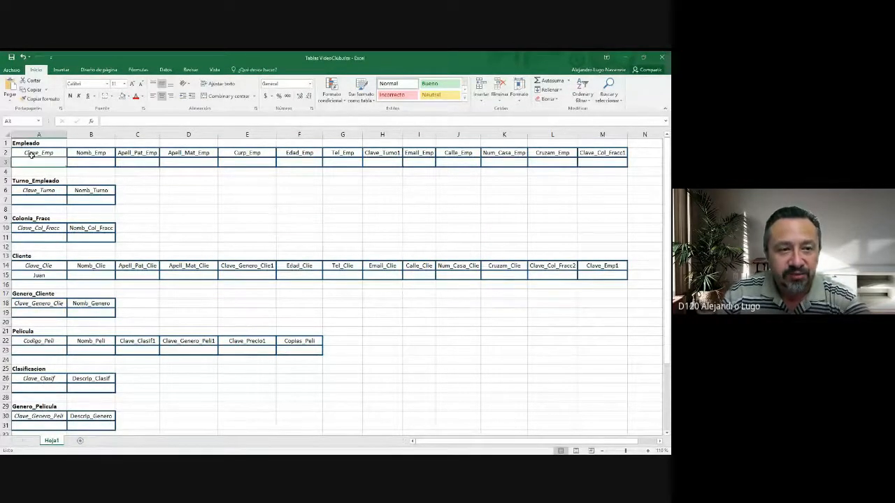
Examine the Clave_Emp header and the record cell below it in the Empleado table.
{"action": "left_click_drag", "start_coordinate": [35, 154], "coordinate": [39, 165]}
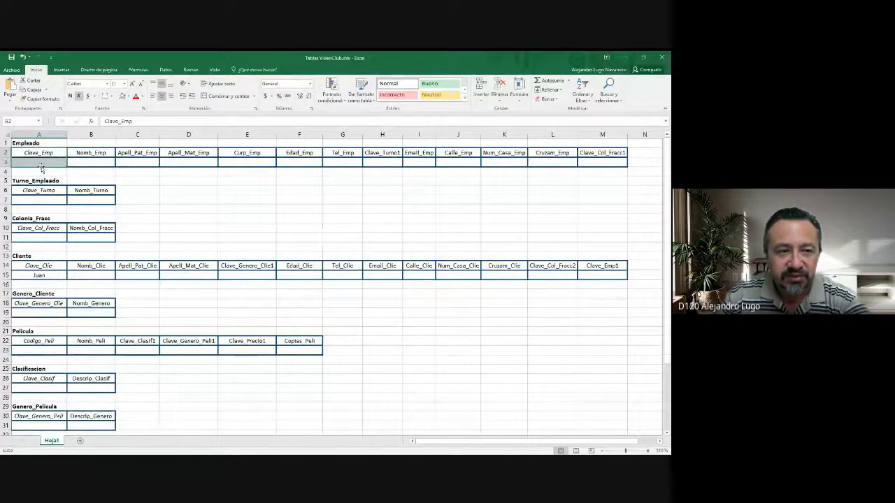
{"action": "left_click", "coordinate": [42, 161]}
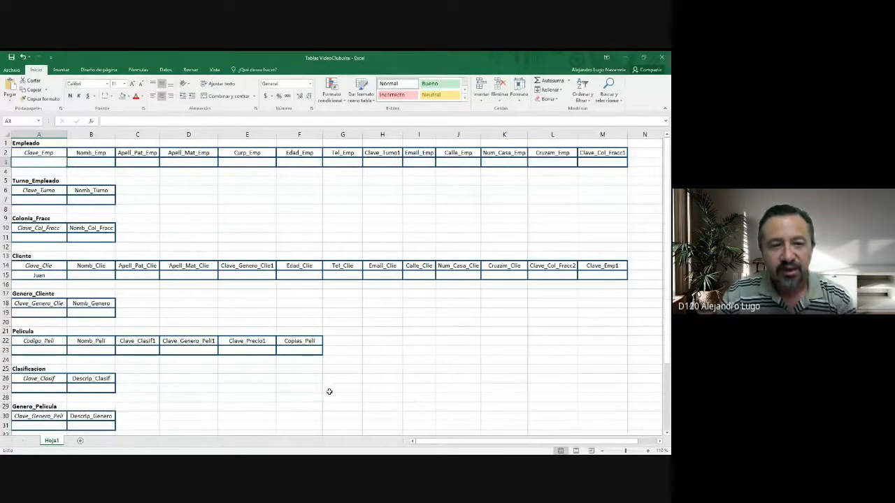
{"action": "key", "text": "alt+Tab"}
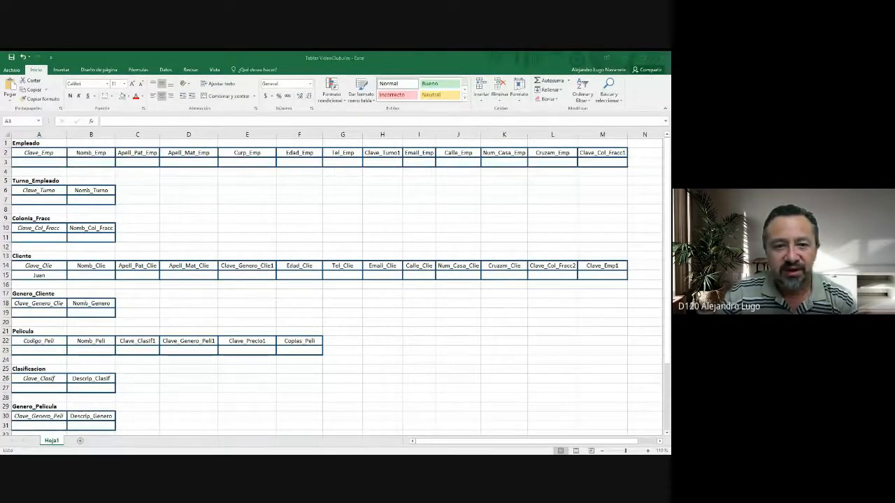
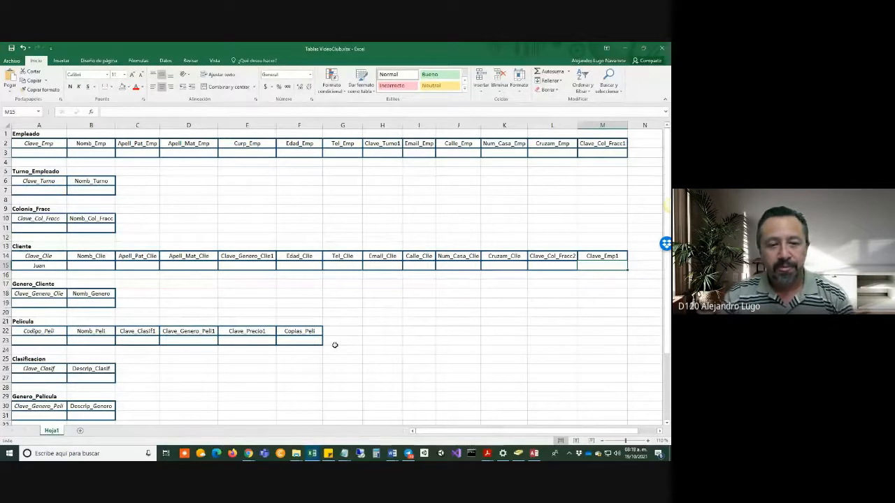
Switch to the Access database and inspect the data type and field size of Clave_Empleado in the Empleado table design.
{"action": "key", "text": "alt+Tab"}
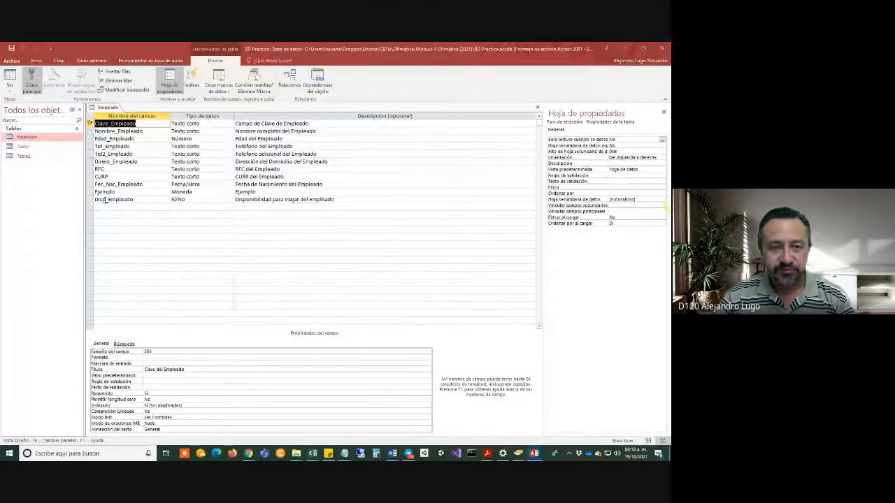
{"action": "key", "text": "alt+Tab"}
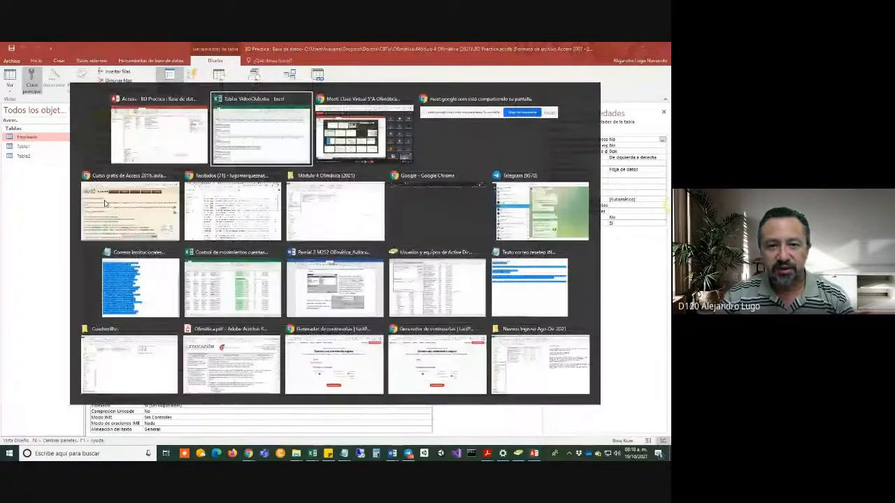
{"action": "key", "text": "alt+Tab"}
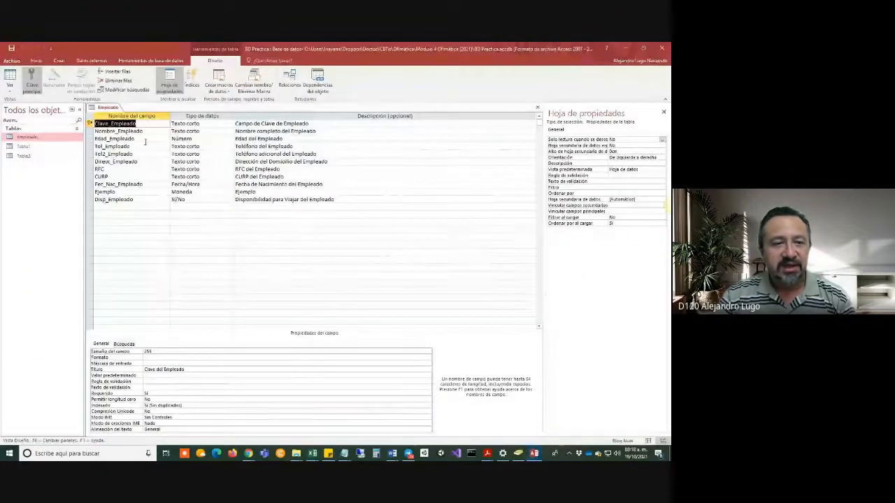
{"action": "key", "text": "Tab"}
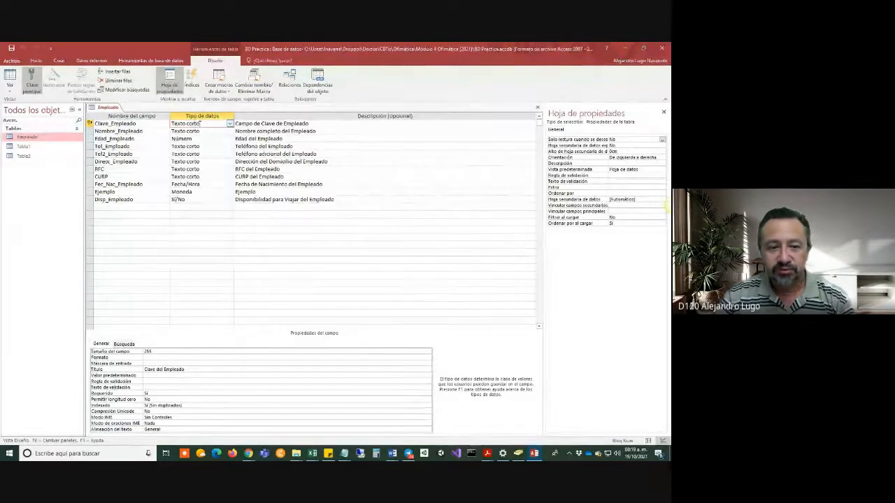
{"action": "left_click", "coordinate": [153, 351]}
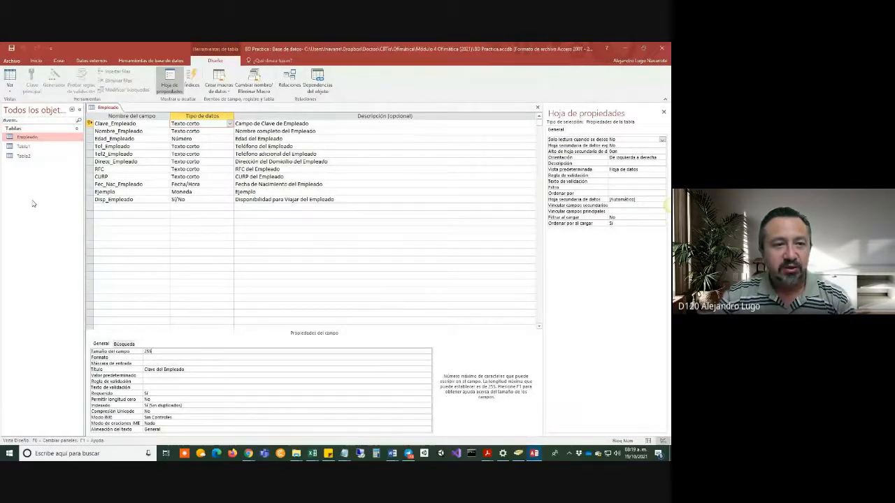
Return to the Excel workbook and examine the Clave_Emp1 field of the Cliente table alongside the Access table design.
{"action": "key", "text": "alt+Tab"}
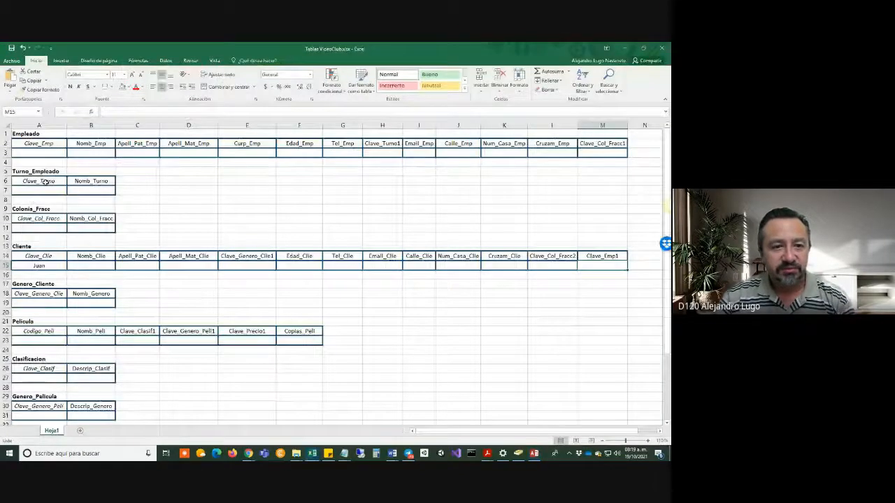
{"action": "left_click", "coordinate": [28, 246]}
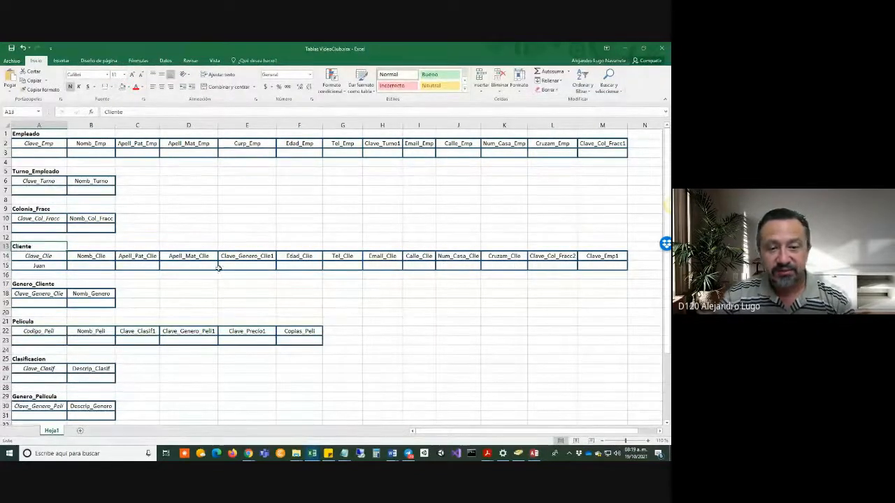
{"action": "left_click", "coordinate": [601, 256]}
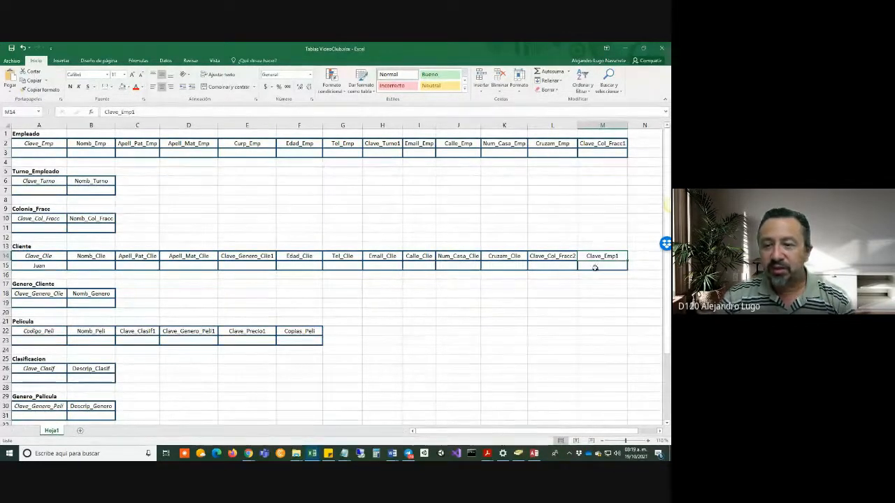
{"action": "key", "text": "alt+Tab"}
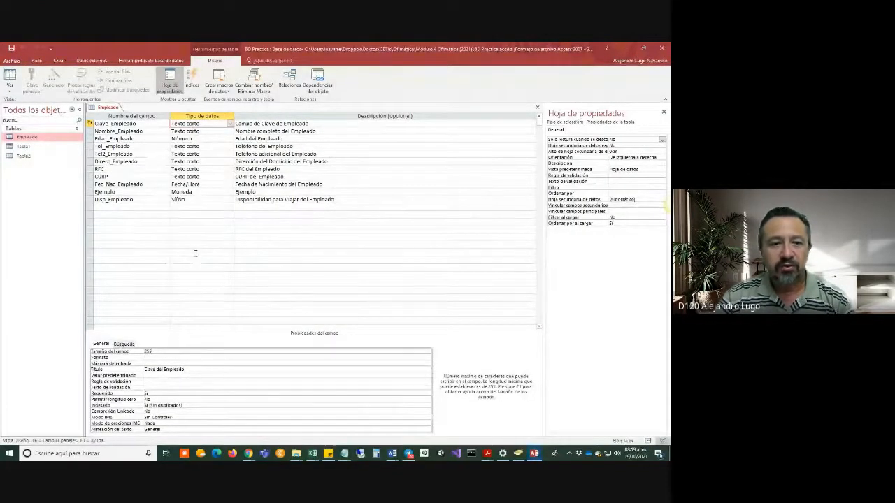
{"action": "key", "text": "alt+Tab"}
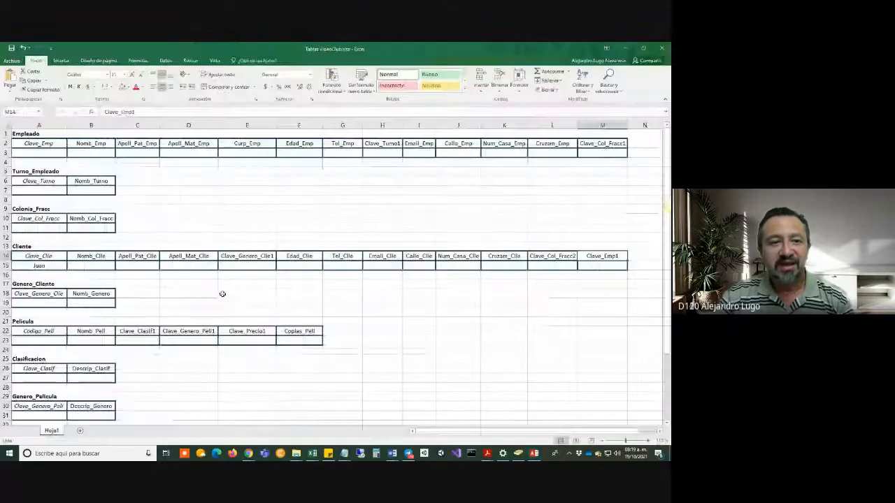
Compare the Clave_Emp field of Empleado with the Clave_Emp1 field of Cliente, and check the record cell under Clave_Turno1.
{"action": "left_click", "coordinate": [32, 144]}
{"action": "left_click_drag", "start_coordinate": [606, 256], "coordinate": [611, 272]}
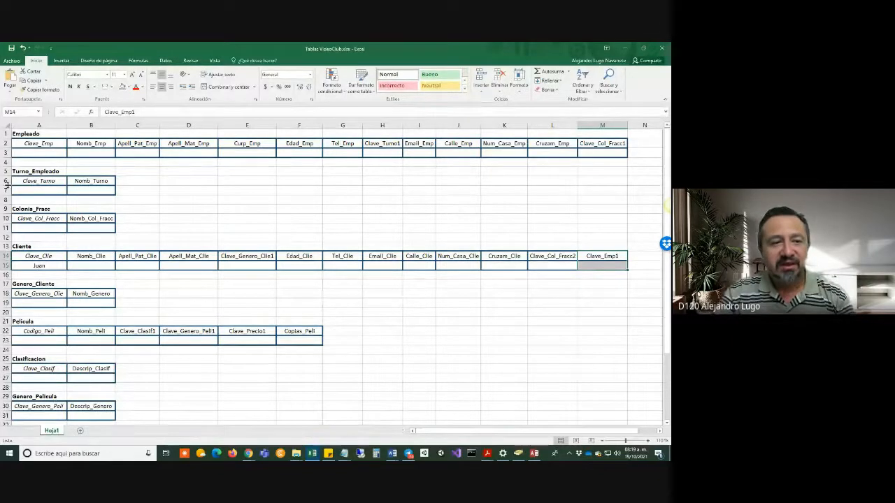
{"action": "left_click", "coordinate": [32, 152]}
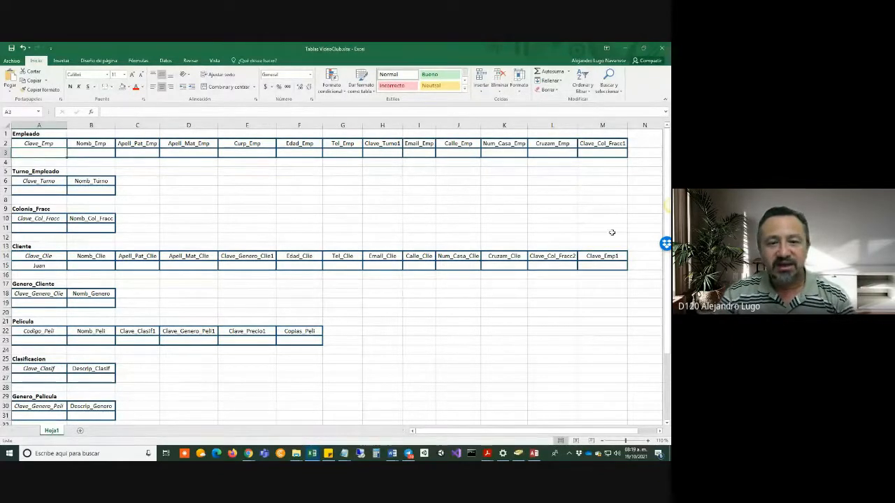
{"action": "left_click", "coordinate": [601, 266]}
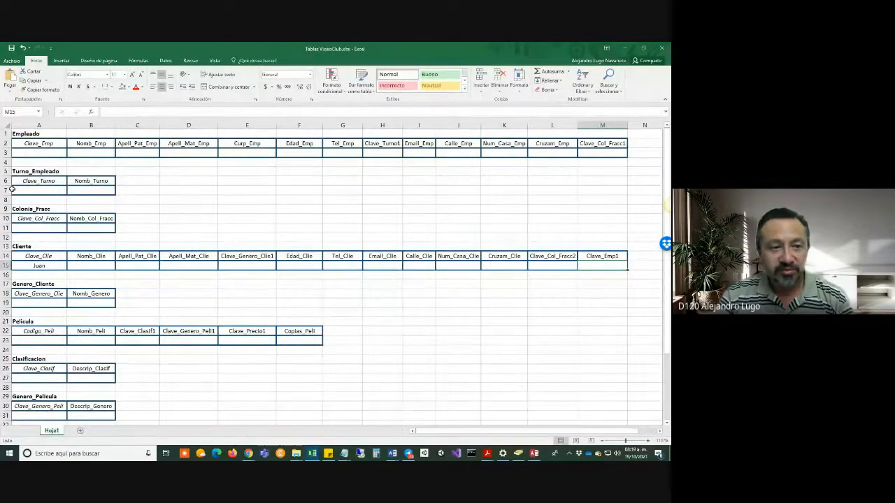
{"action": "left_click", "coordinate": [30, 155]}
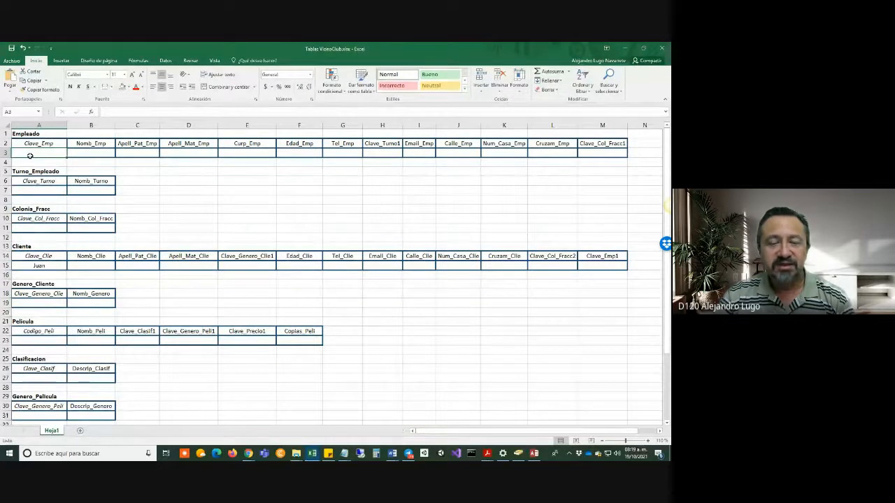
{"action": "left_click", "coordinate": [604, 267]}
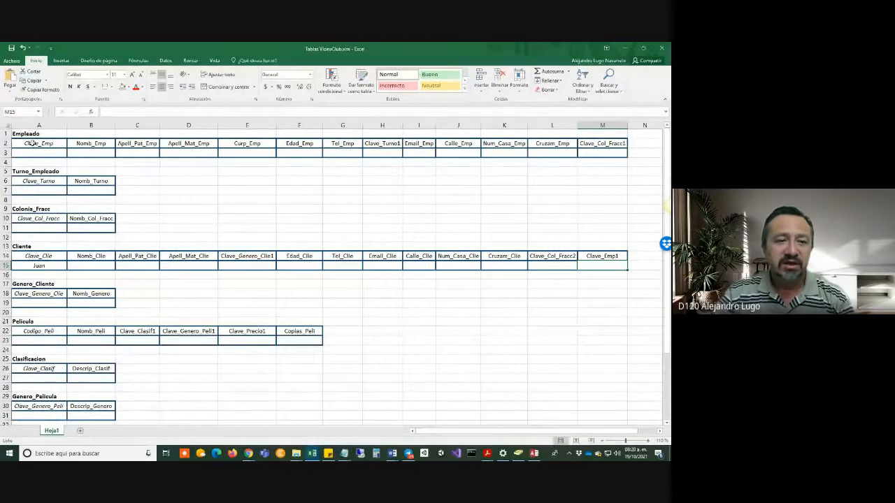
{"action": "left_click", "coordinate": [33, 152]}
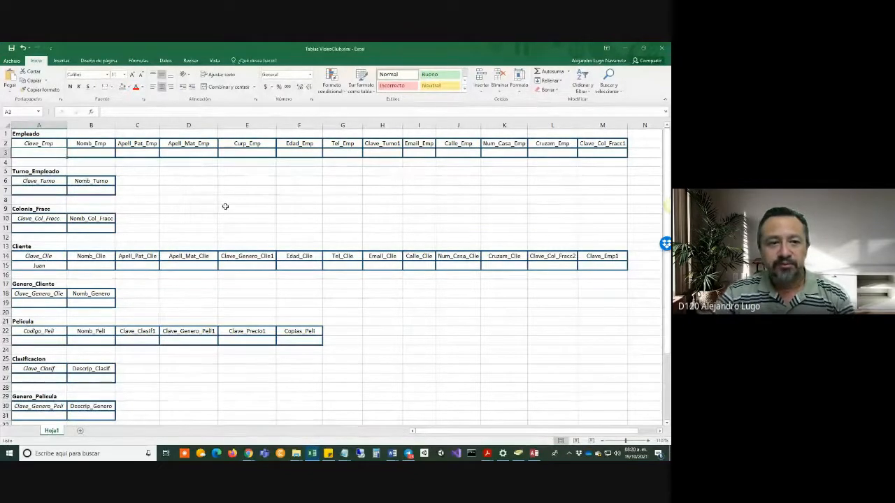
{"action": "left_click", "coordinate": [604, 267]}
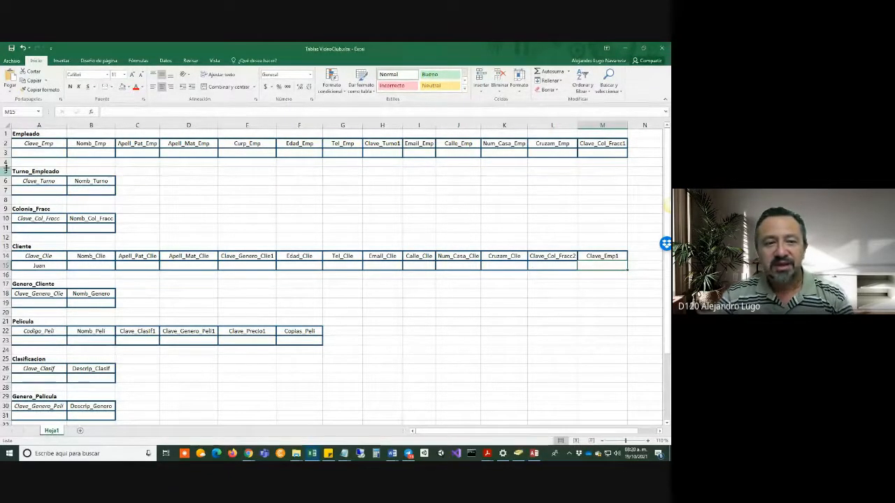
{"action": "left_click", "coordinate": [369, 154]}
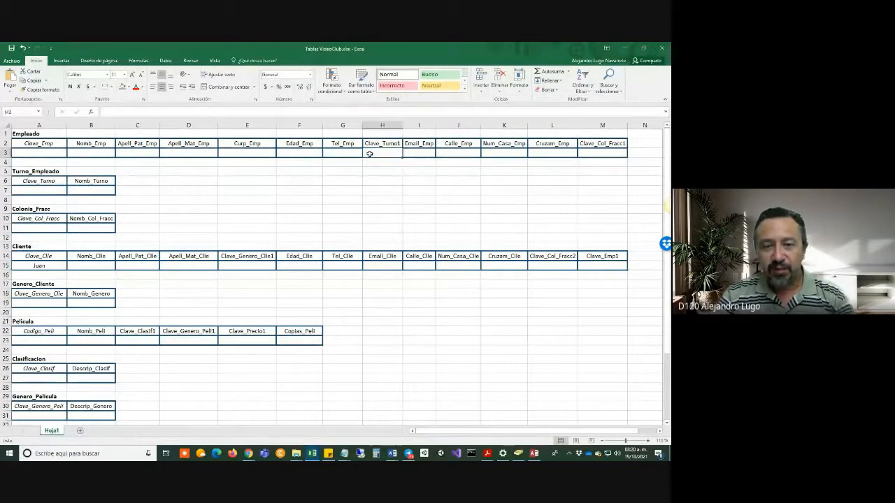
Examine the foreign key fields Clave_Turno1 and Clave_Col_Fracc1 in Empleado and Clave_Genero_Clie1 in Cliente, with their record cells.
{"action": "left_click_drag", "start_coordinate": [373, 143], "coordinate": [379, 151]}
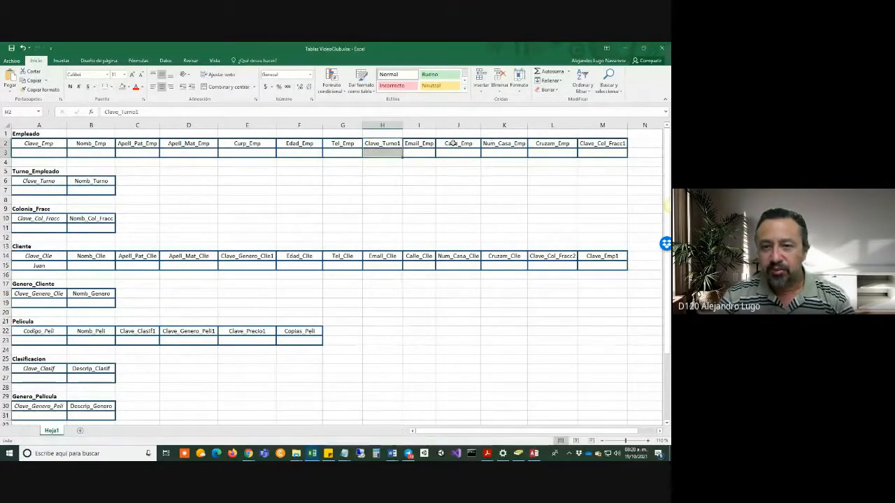
{"action": "left_click_drag", "start_coordinate": [599, 144], "coordinate": [600, 153]}
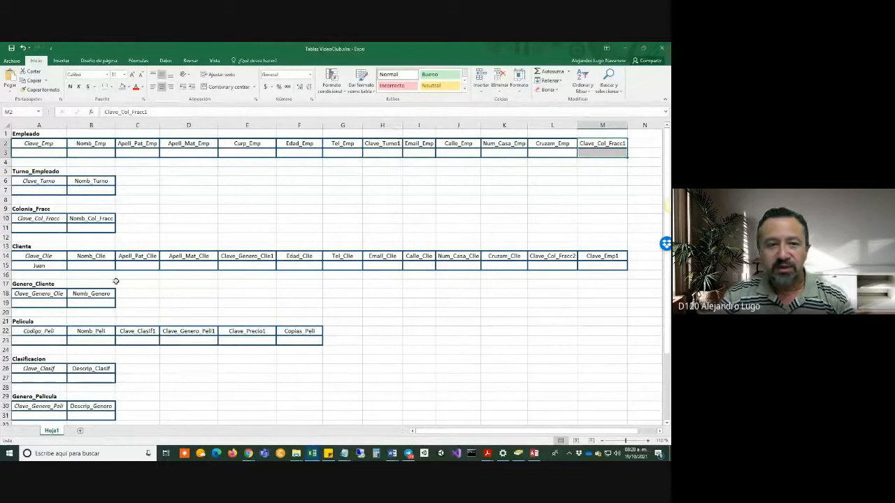
{"action": "left_click_drag", "start_coordinate": [268, 255], "coordinate": [256, 267]}
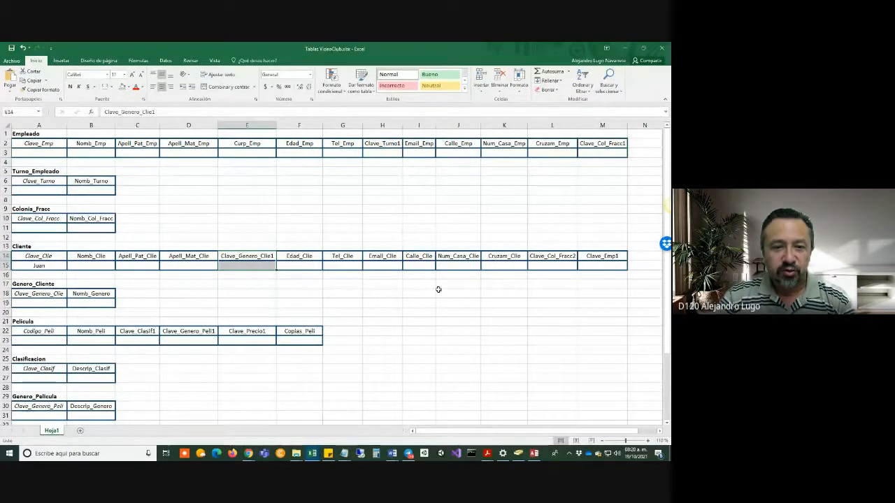
{"action": "left_click", "coordinate": [608, 153]}
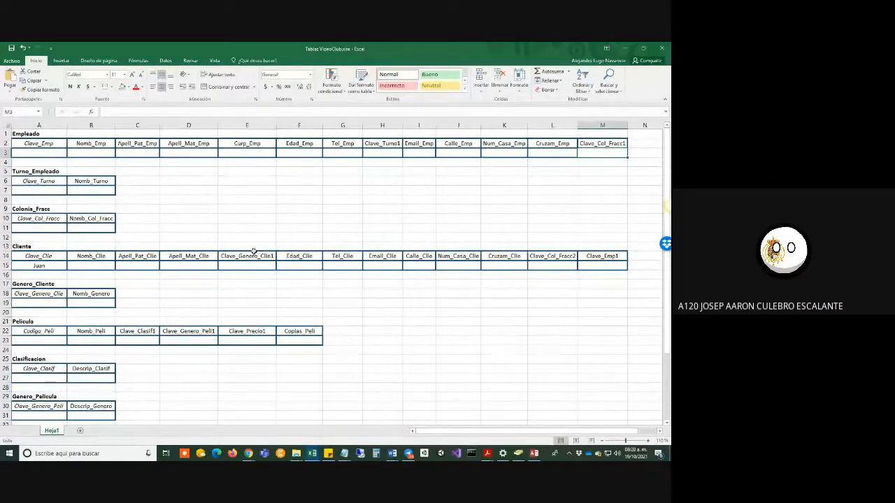
Switch to the Google Meet call, open the raised-hand queue and increase the system volume.
{"action": "key", "text": "alt+Tab"}
{"action": "key", "text": "alt+Tab"}
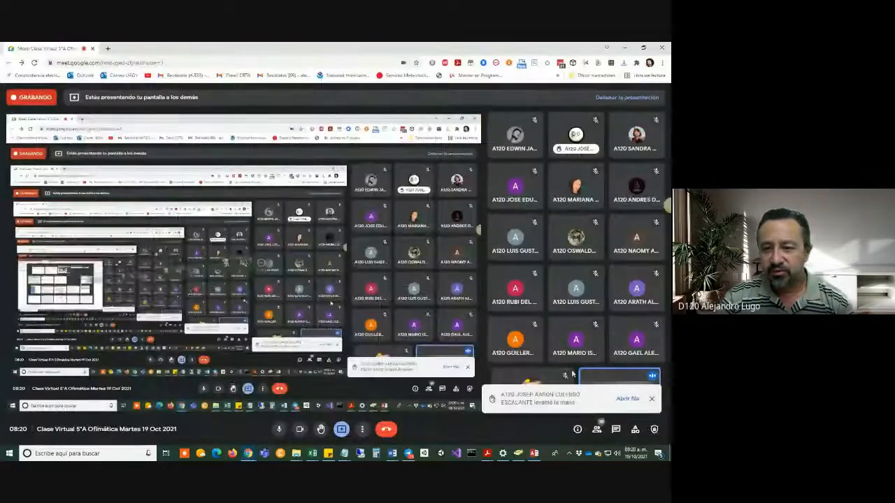
{"action": "left_click", "coordinate": [627, 398]}
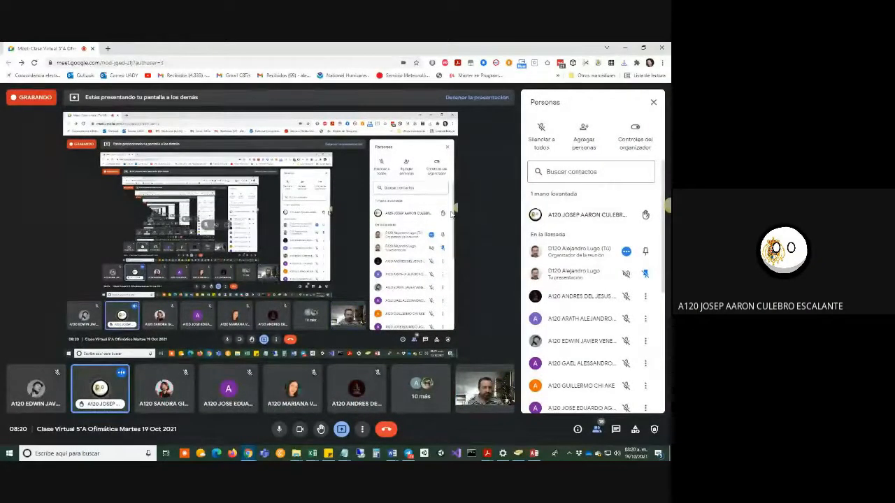
{"action": "key", "text": "XF86AudioRaiseVolume"}
{"action": "key", "text": "XF86AudioRaiseVolume"}
{"action": "key", "text": "XF86AudioRaiseVolume"}
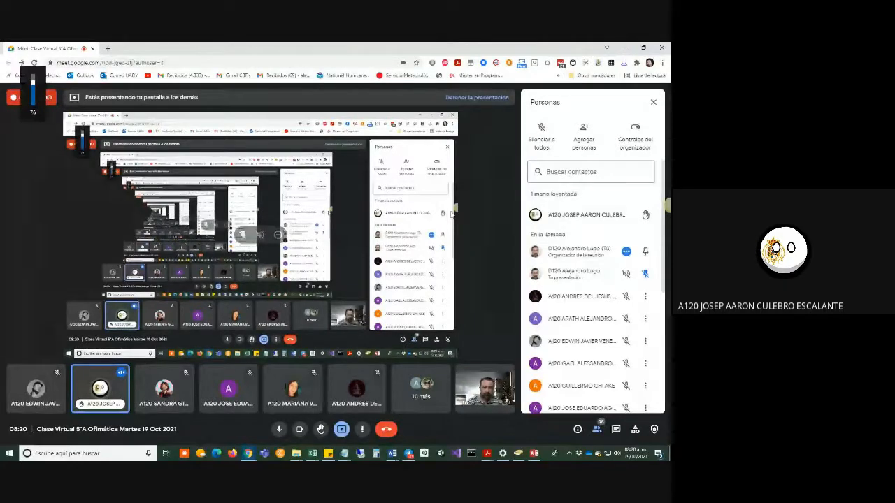
{"action": "key", "text": "XF86AudioRaiseVolume"}
{"action": "key", "text": "XF86AudioRaiseVolume"}
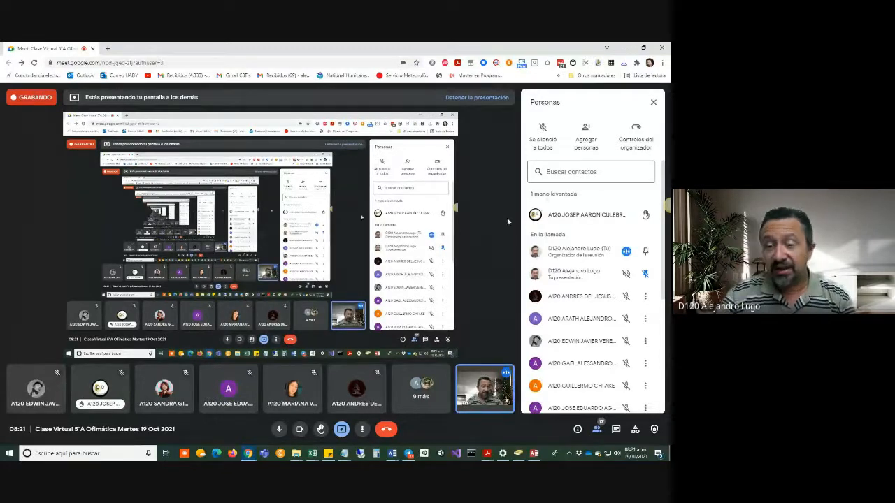
Return to the Excel workbook and examine the primary keys Clave_Emp, Clave_Clie and Codigo_Peli with their record cells.
{"action": "key", "text": "alt+Tab"}
{"action": "key", "text": "alt+Tab"}
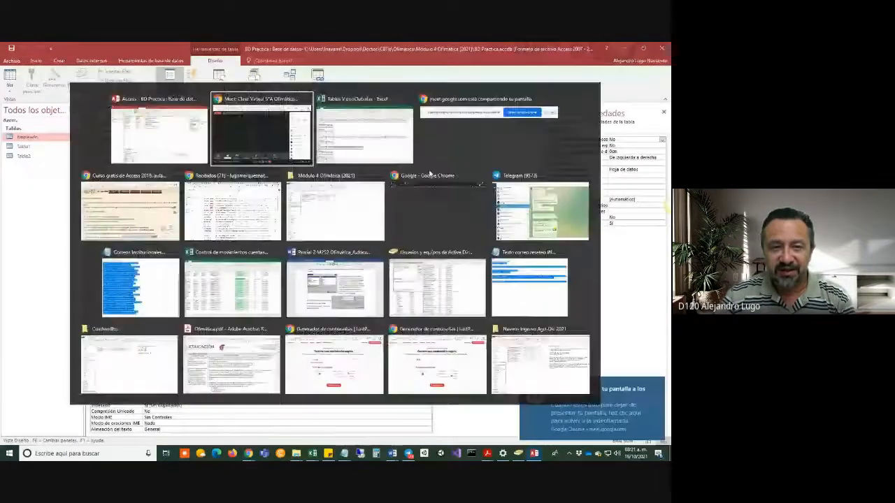
{"action": "left_click_drag", "start_coordinate": [32, 144], "coordinate": [35, 153]}
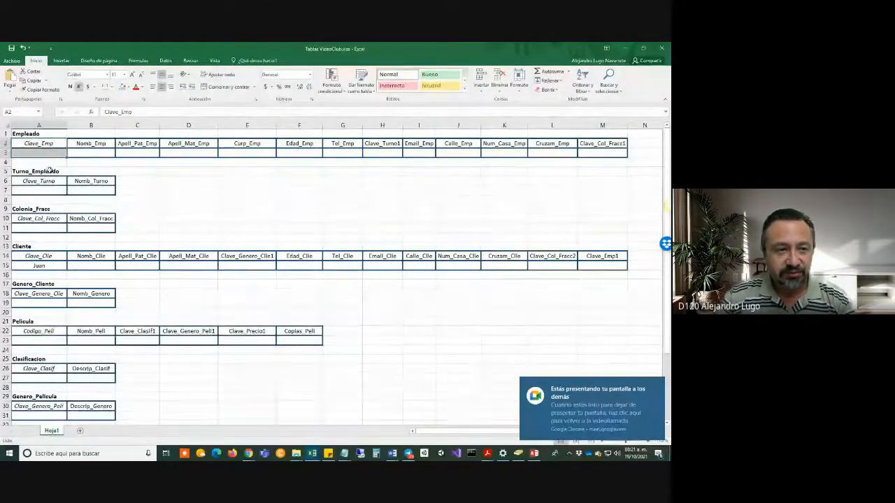
{"action": "left_click_drag", "start_coordinate": [34, 256], "coordinate": [37, 266]}
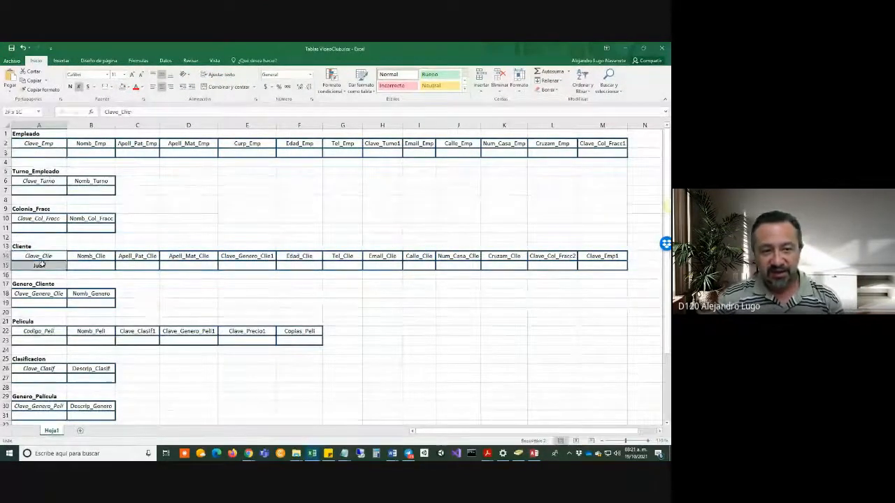
{"action": "scroll", "coordinate": [42, 264], "scroll_direction": "down", "scroll_amount": 2}
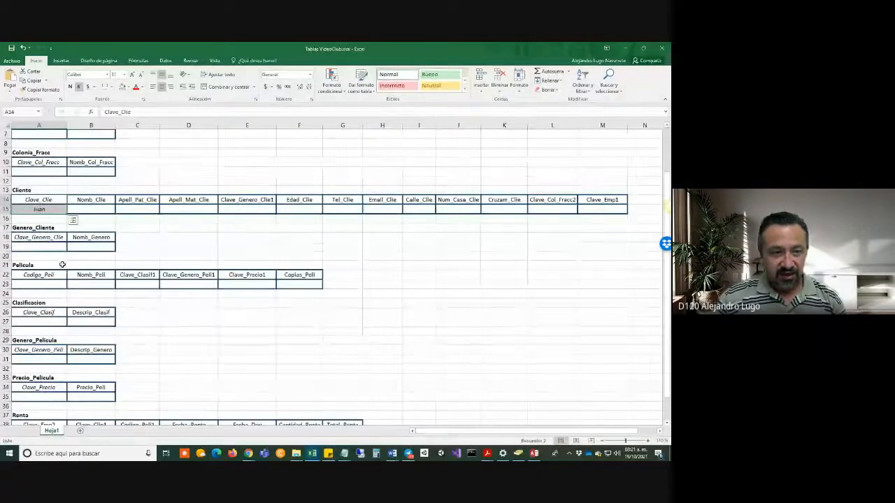
{"action": "scroll", "coordinate": [63, 264], "scroll_direction": "down", "scroll_amount": 1}
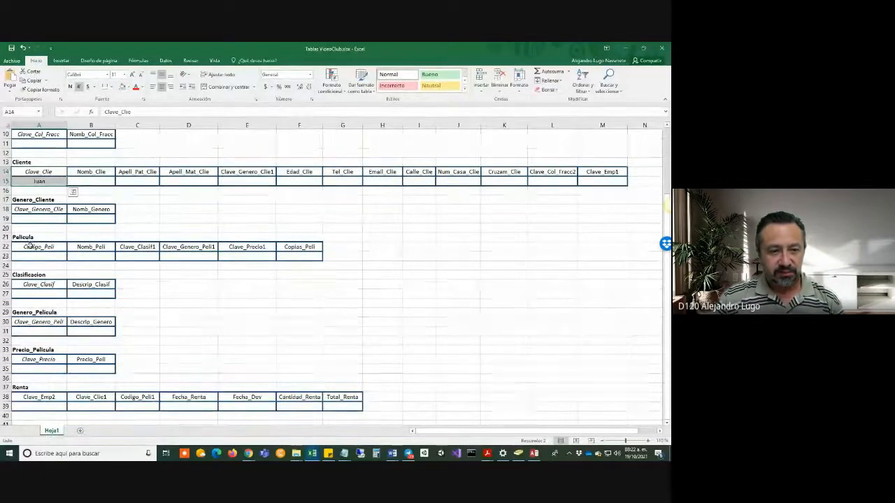
{"action": "left_click_drag", "start_coordinate": [38, 246], "coordinate": [36, 257]}
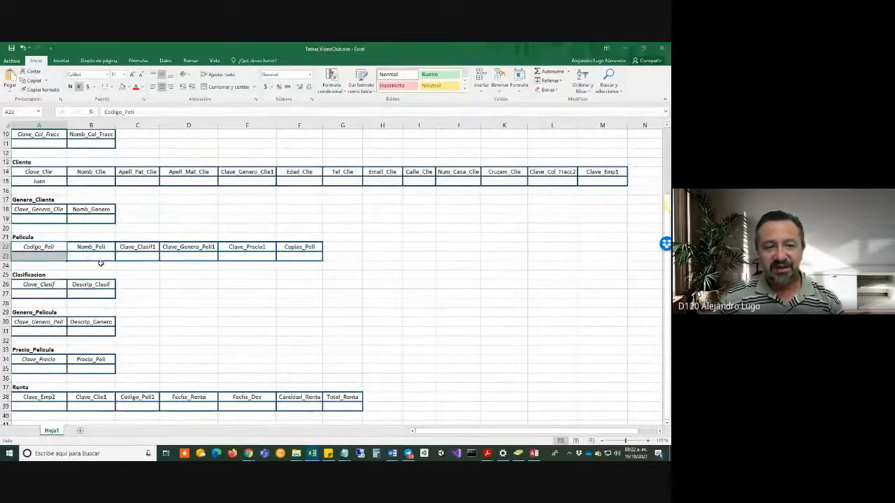
Examine the key fields of the remaining tables, from Clave_Turno and Clave_Genero_Clie through to Clave_Precio in Precio_Pelicula.
{"action": "scroll", "coordinate": [83, 266], "scroll_direction": "up", "scroll_amount": 3}
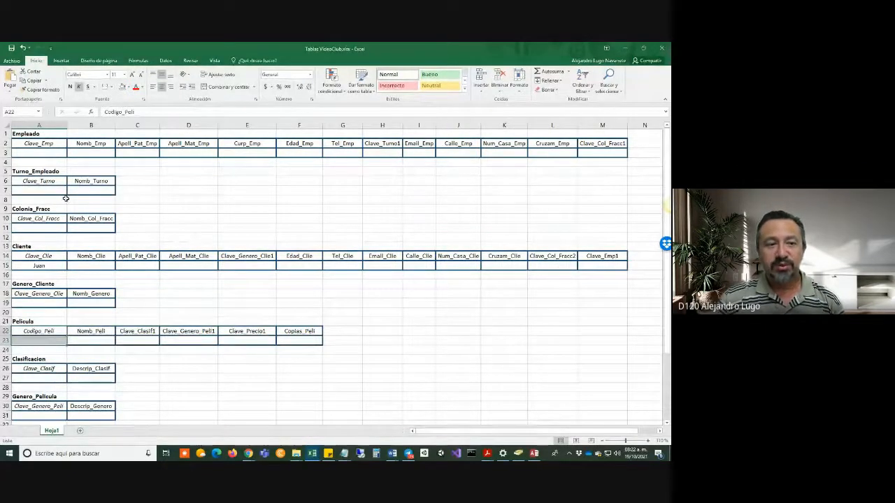
{"action": "left_click_drag", "start_coordinate": [38, 182], "coordinate": [42, 266]}
{"action": "left_click_drag", "start_coordinate": [42, 293], "coordinate": [43, 302]}
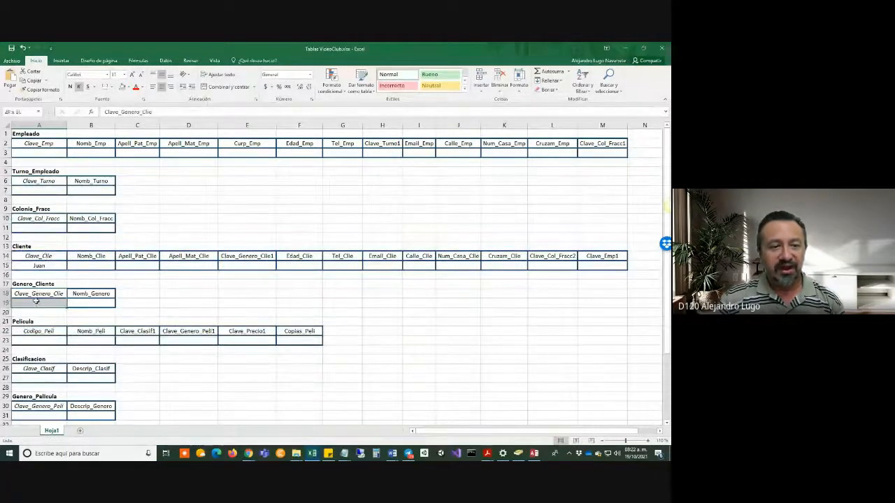
{"action": "scroll", "coordinate": [42, 272], "scroll_direction": "down", "scroll_amount": 1}
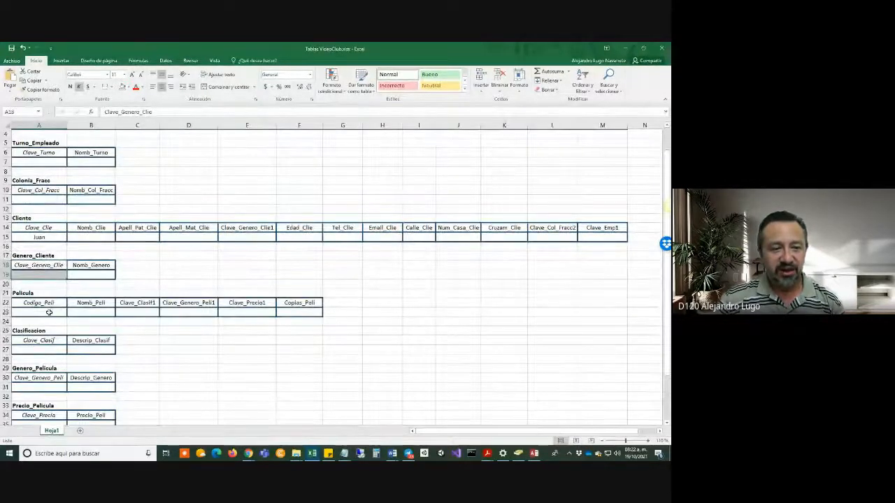
{"action": "scroll", "coordinate": [41, 304], "scroll_direction": "down", "scroll_amount": 2}
{"action": "left_click_drag", "start_coordinate": [32, 286], "coordinate": [31, 368]}
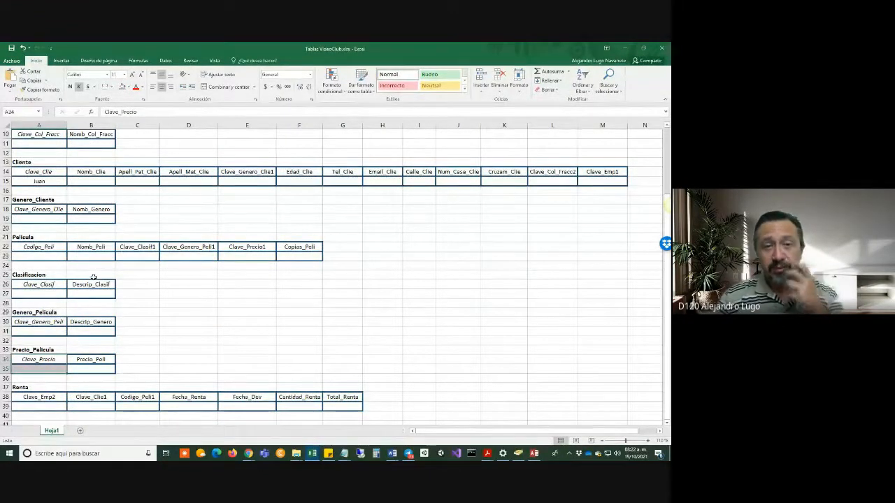
Review Clave_Emp in Excel, switch to the Access database, set Clave_Empleado's data type to Autonumeración and check its field size.
{"action": "scroll", "coordinate": [397, 263], "scroll_direction": "up", "scroll_amount": 3}
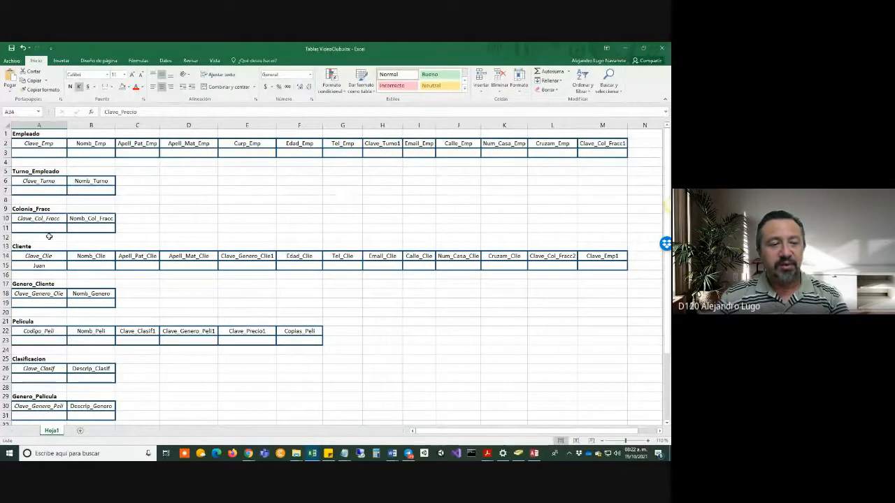
{"action": "left_click_drag", "start_coordinate": [38, 145], "coordinate": [38, 152]}
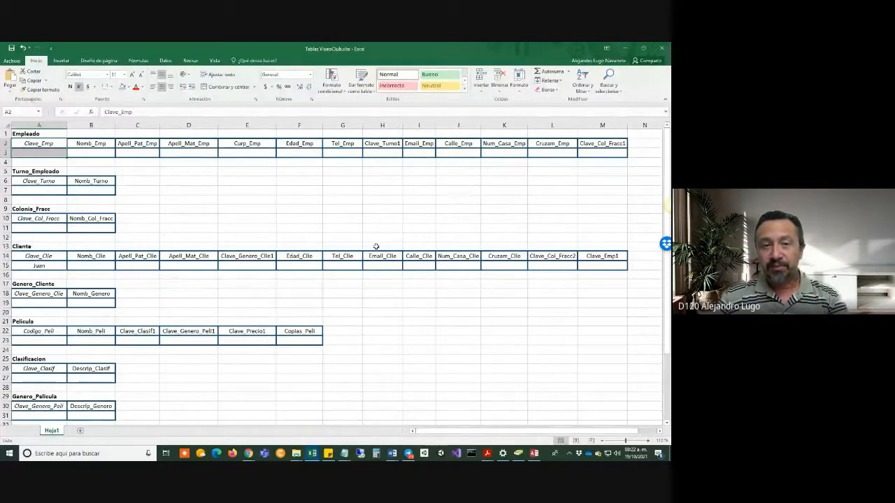
{"action": "key", "text": "alt+Tab"}
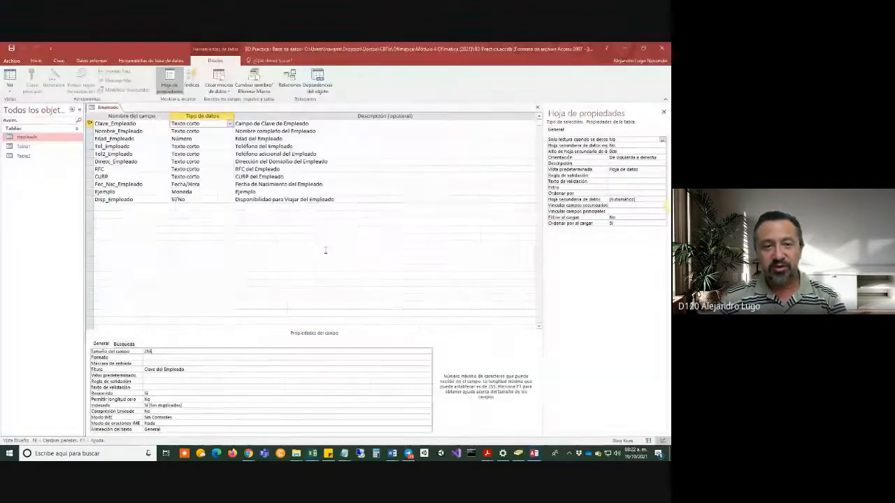
{"action": "left_click", "coordinate": [230, 123]}
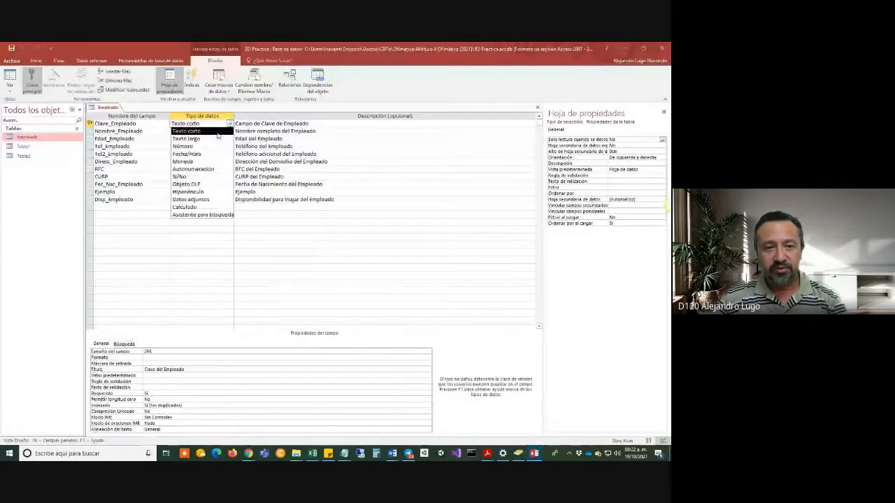
{"action": "left_click", "coordinate": [193, 169]}
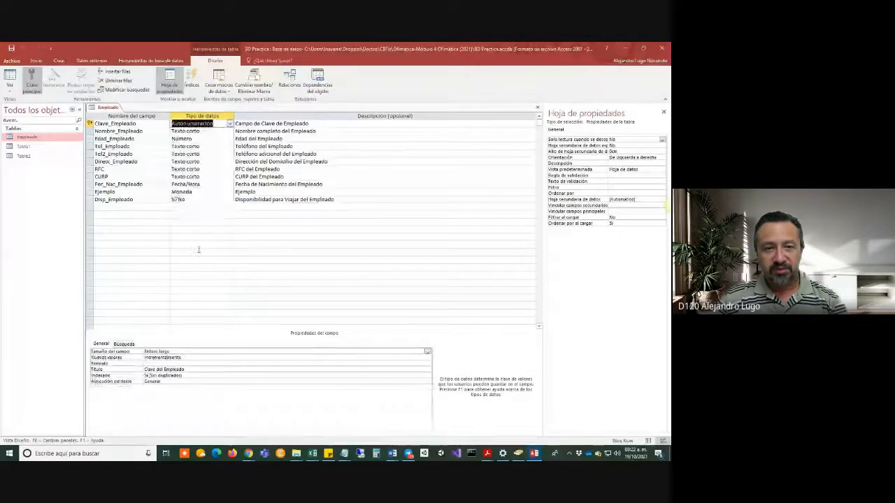
{"action": "left_click", "coordinate": [201, 353]}
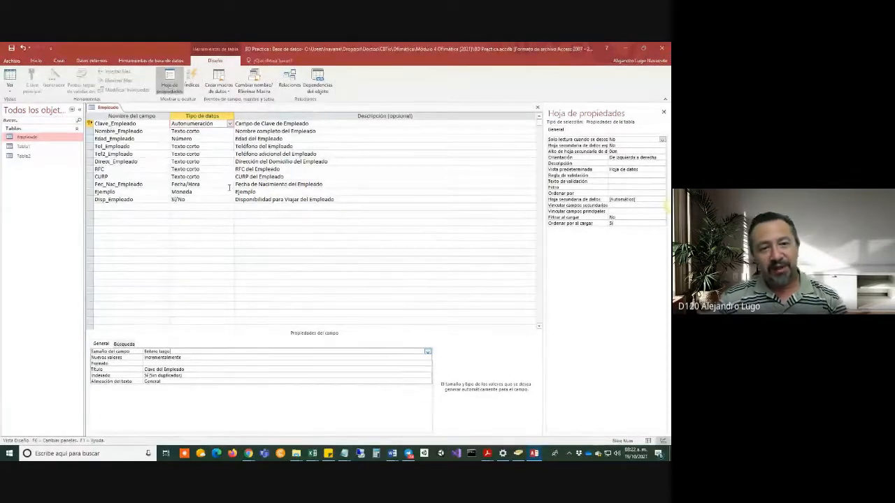
Return to the Excel workbook and examine the Clave_Emp1 foreign key and its record cell in the Cliente table.
{"action": "key", "text": "alt+Tab"}
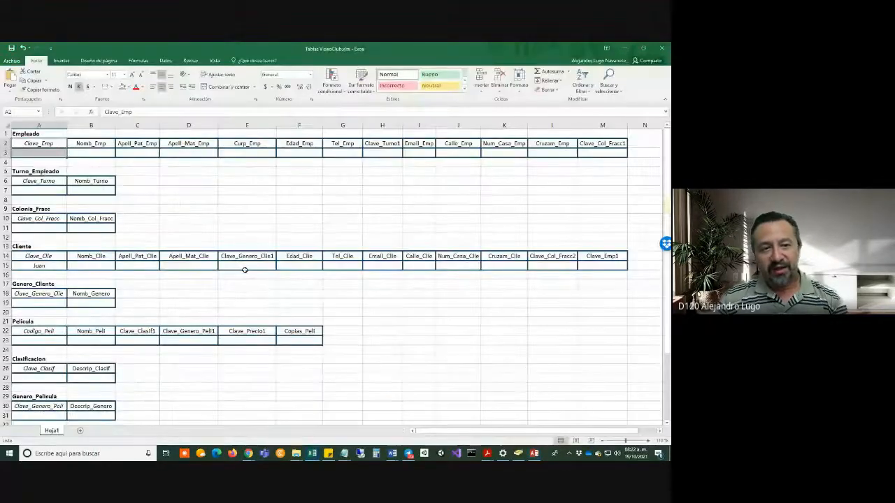
{"action": "left_click_drag", "start_coordinate": [605, 257], "coordinate": [602, 266]}
{"action": "left_click", "coordinate": [600, 266]}
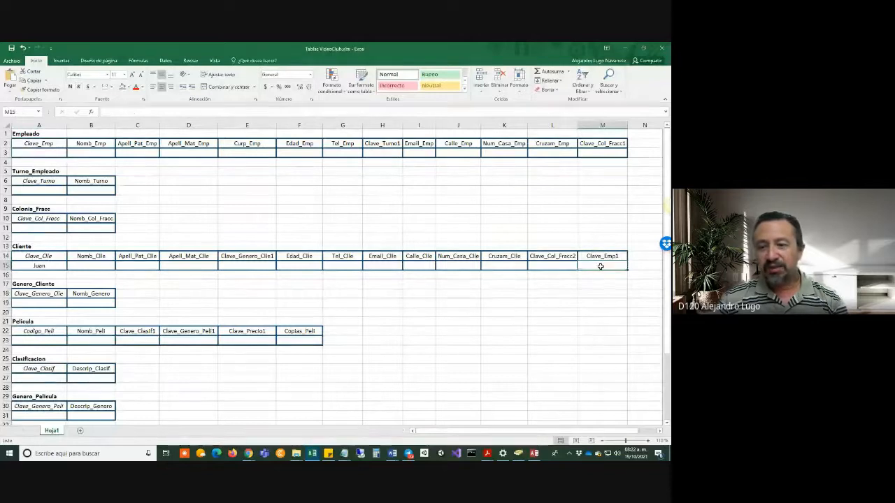
Switch to the Access table design, point out the empty field row below Disp_Empleado and inspect Clave_Empleado's data type and field size.
{"action": "key", "text": "alt+Tab"}
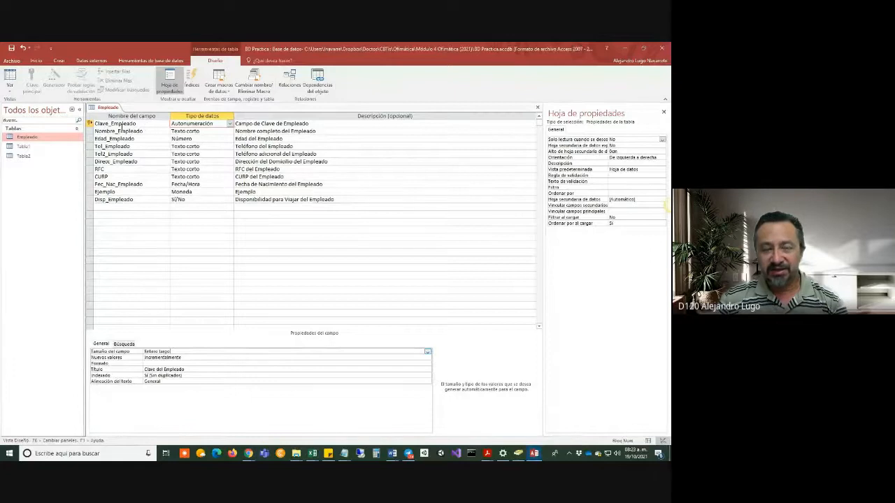
{"action": "left_click", "coordinate": [88, 207]}
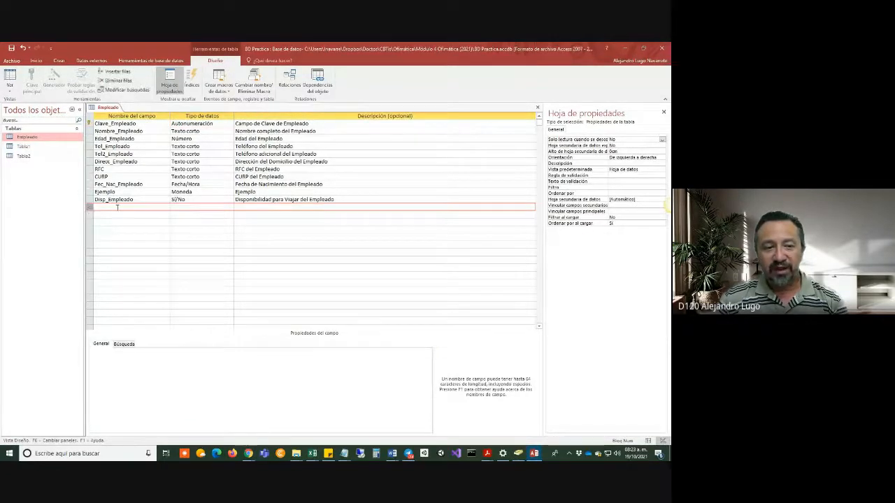
{"action": "left_click", "coordinate": [122, 207]}
{"action": "left_click", "coordinate": [193, 207]}
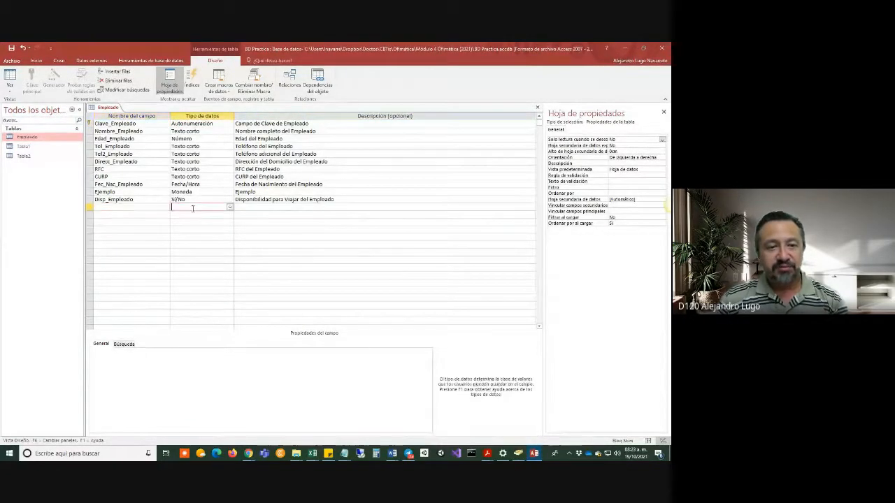
{"action": "left_click", "coordinate": [187, 123]}
{"action": "left_click", "coordinate": [166, 351]}
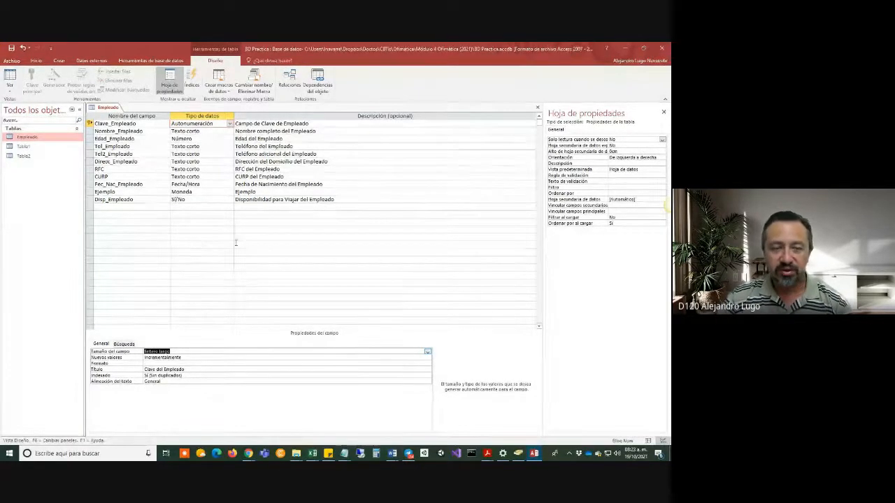
Check the Excel tables and the Google Meet call, then return to Access and highlight the Clave_Empleado field name.
{"action": "key", "text": "alt+Tab"}
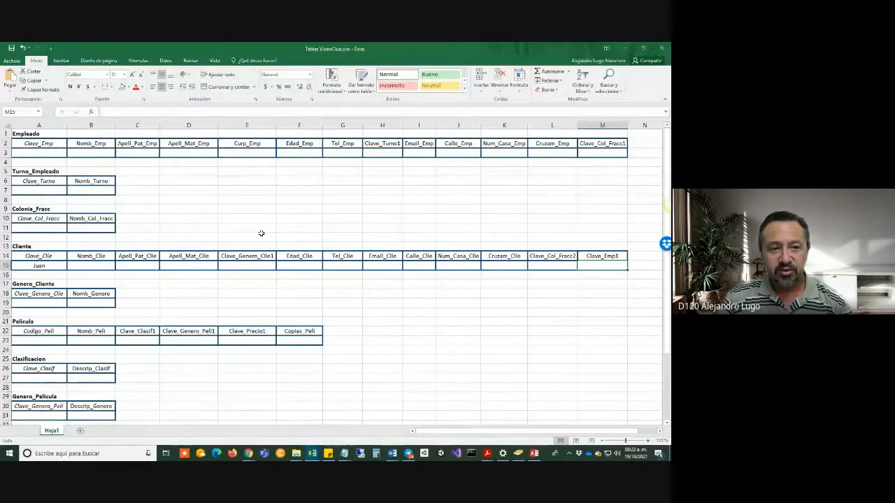
{"action": "key", "text": "alt+Tab"}
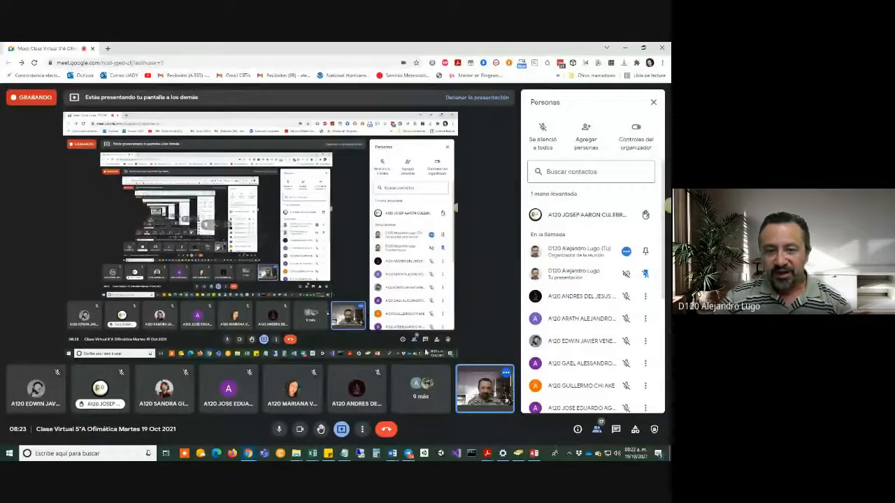
{"action": "key", "text": "alt+Tab"}
{"action": "key", "text": "alt+Tab"}
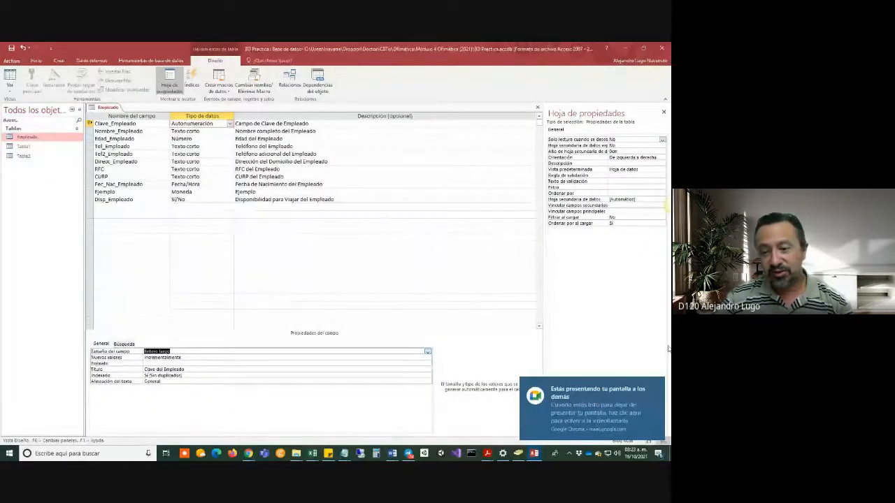
{"action": "left_click", "coordinate": [658, 385]}
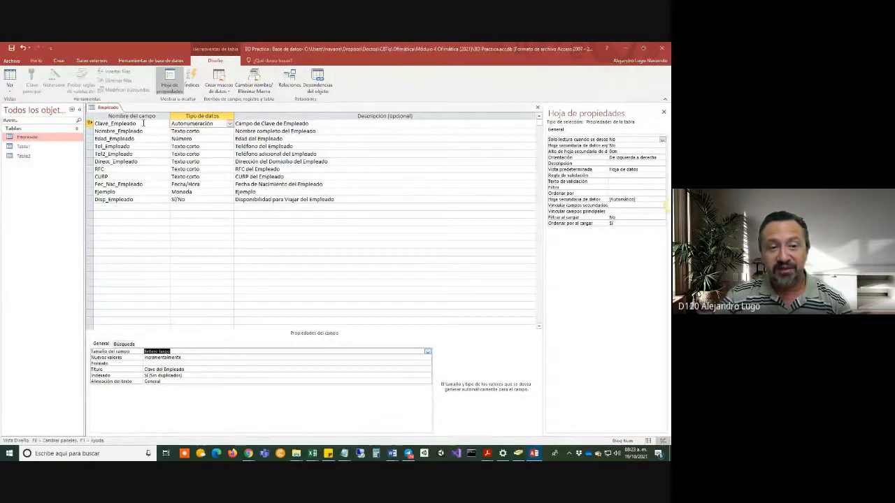
{"action": "left_click_drag", "start_coordinate": [139, 124], "coordinate": [95, 124]}
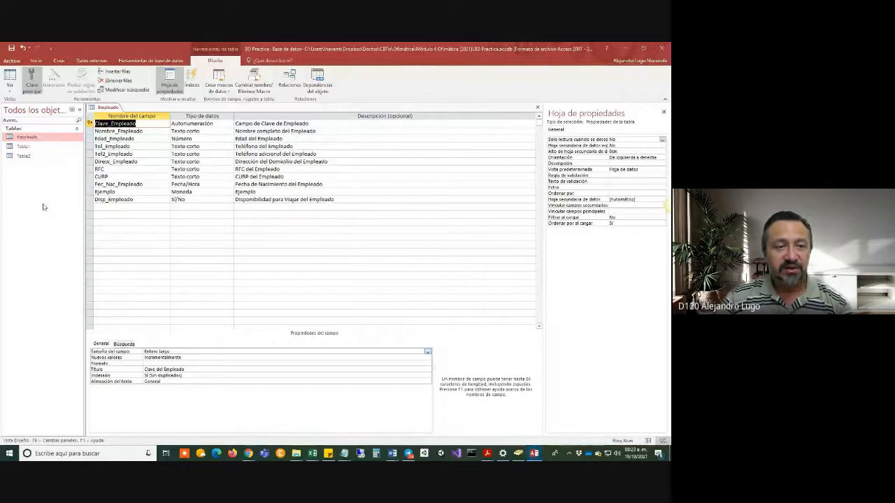
{"action": "left_click", "coordinate": [174, 235]}
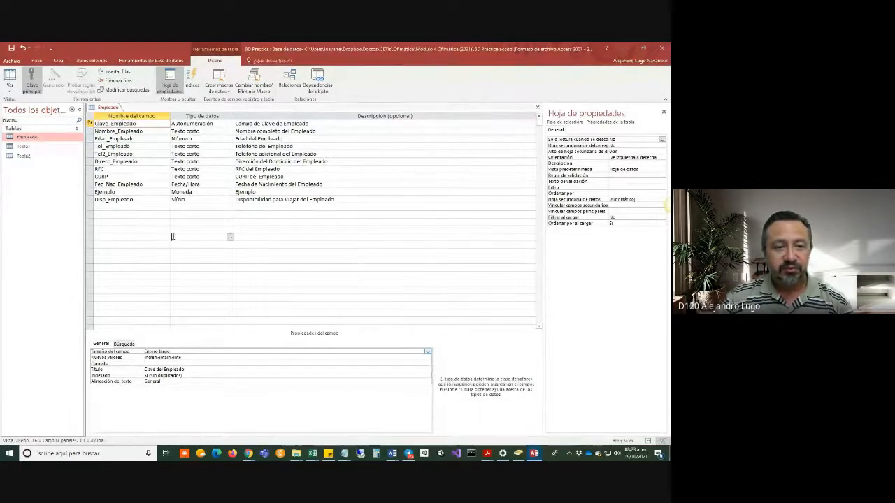
{"action": "key", "text": "alt+Tab"}
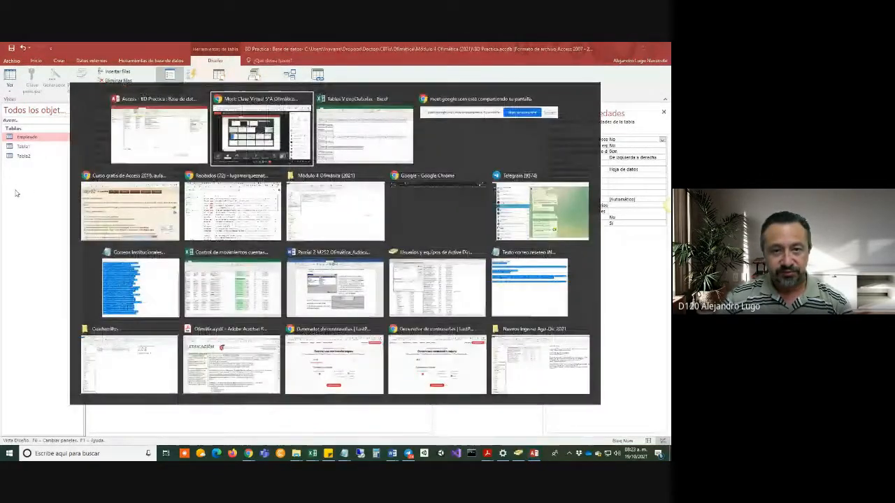
{"action": "key", "text": "alt+Tab"}
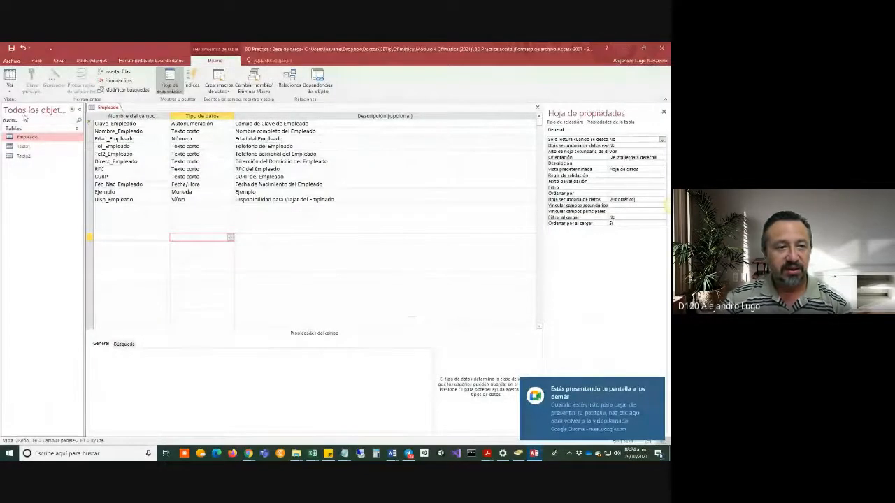
Open Tabla1 and try to delete it from the database while it is open.
{"action": "left_click", "coordinate": [24, 147]}
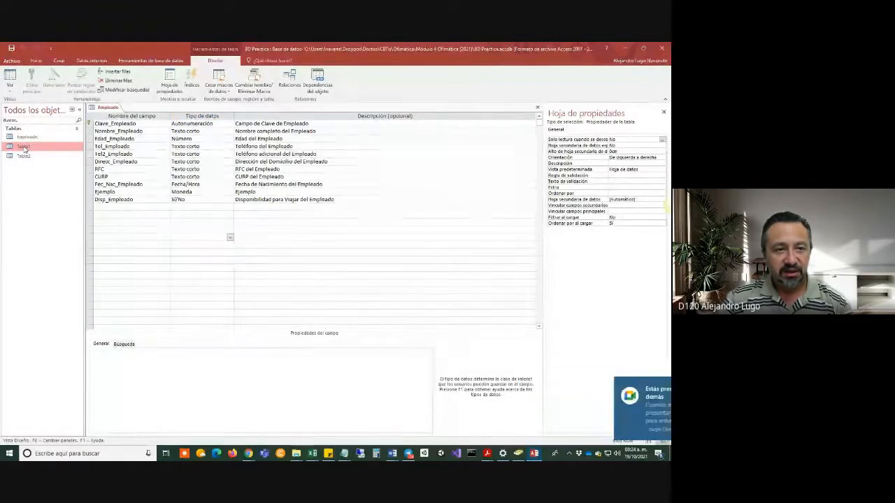
{"action": "double_click", "coordinate": [23, 147]}
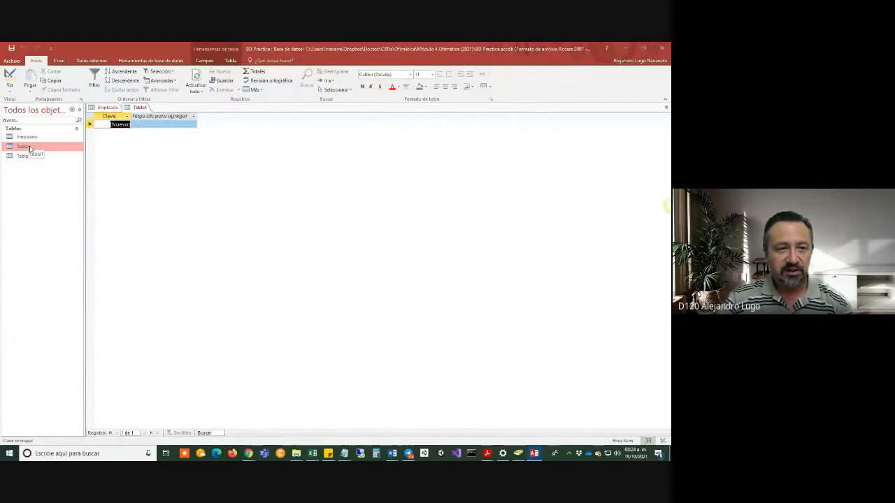
{"action": "right_click", "coordinate": [29, 148]}
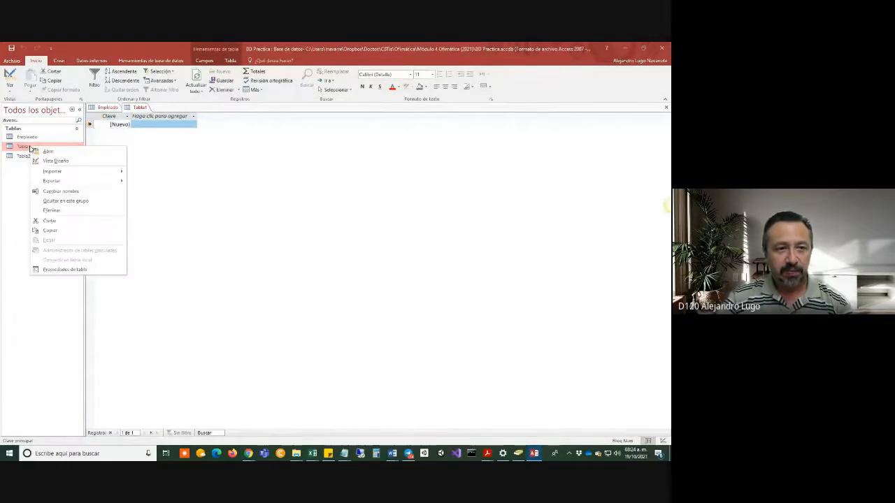
{"action": "left_click", "coordinate": [53, 211]}
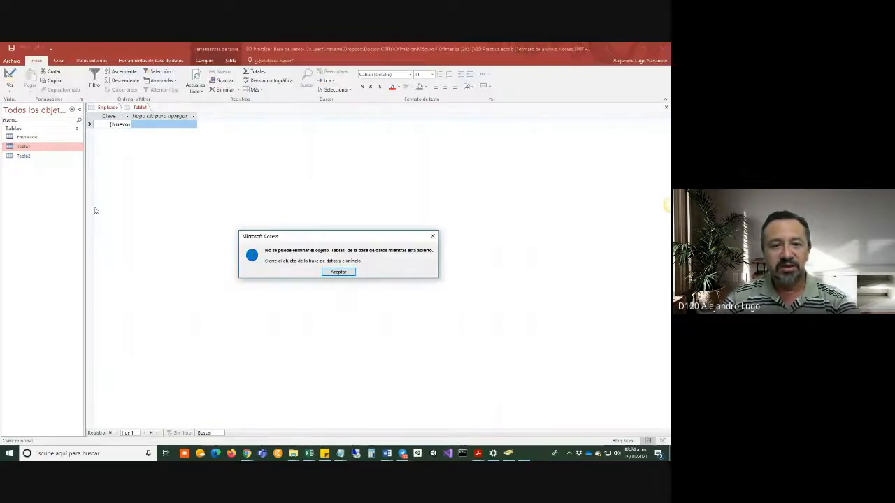
{"action": "left_click", "coordinate": [338, 271]}
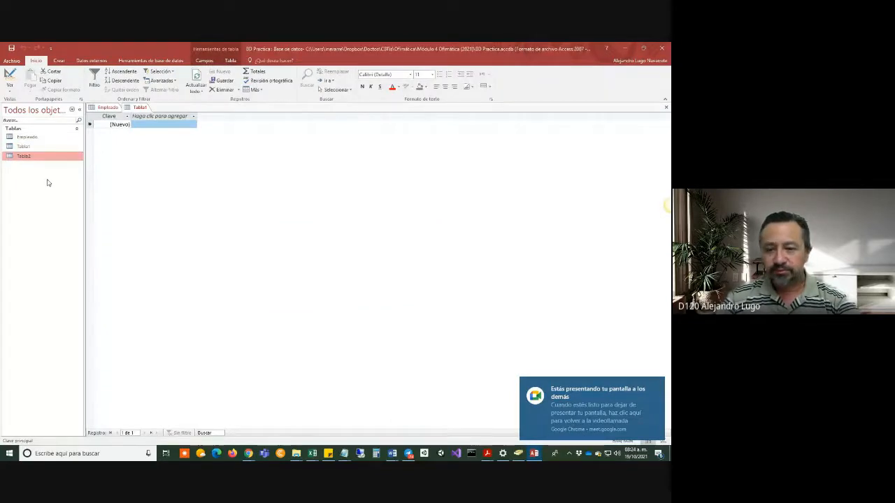
{"action": "right_click", "coordinate": [30, 148]}
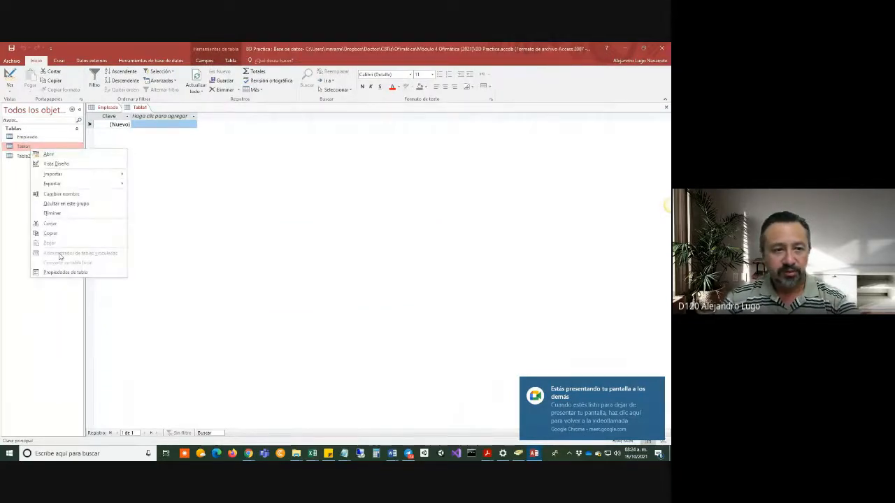
{"action": "left_click", "coordinate": [58, 214]}
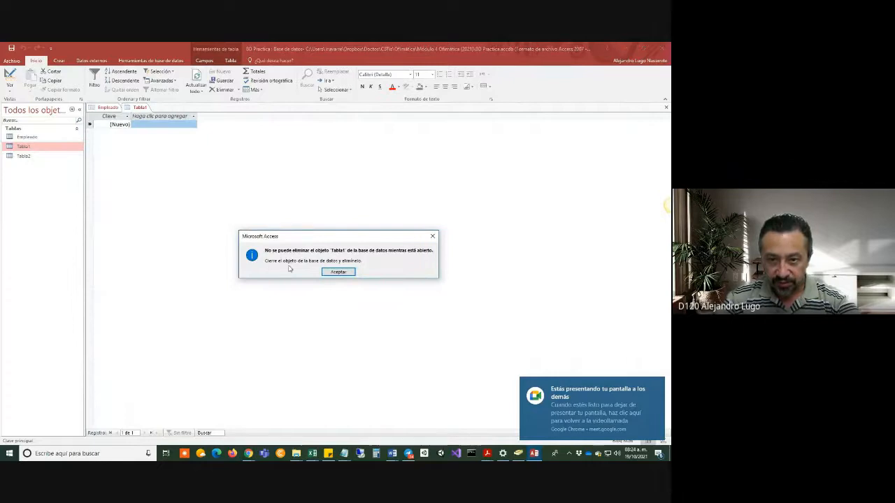
{"action": "left_click", "coordinate": [338, 272]}
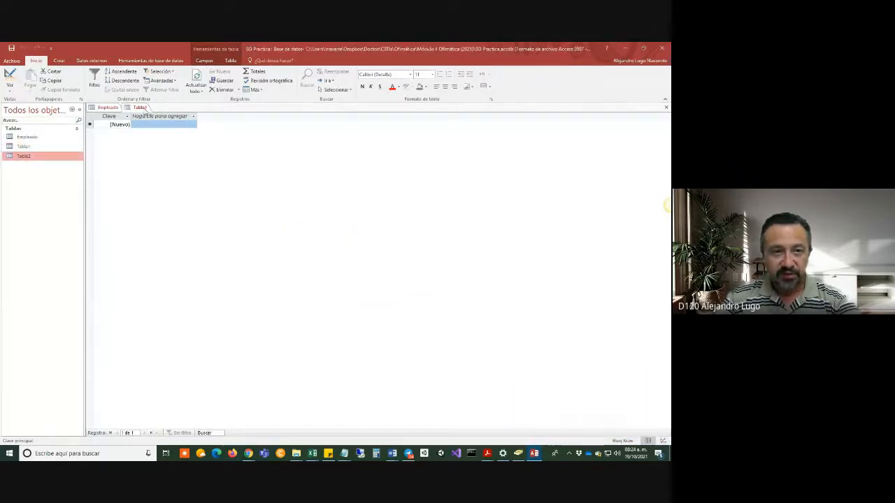
Close Tabla1 and delete it from the database, accepting the deletion.
{"action": "right_click", "coordinate": [140, 108]}
{"action": "left_click", "coordinate": [159, 122]}
{"action": "right_click", "coordinate": [25, 148]}
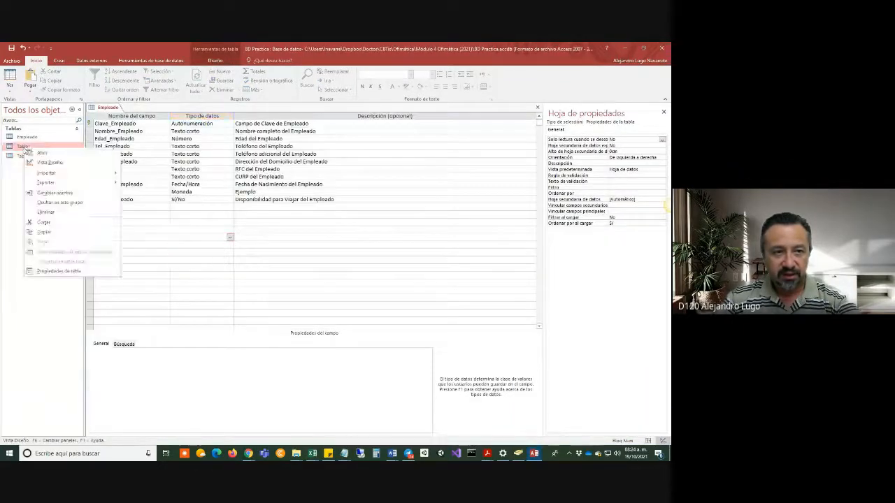
{"action": "left_click", "coordinate": [45, 212]}
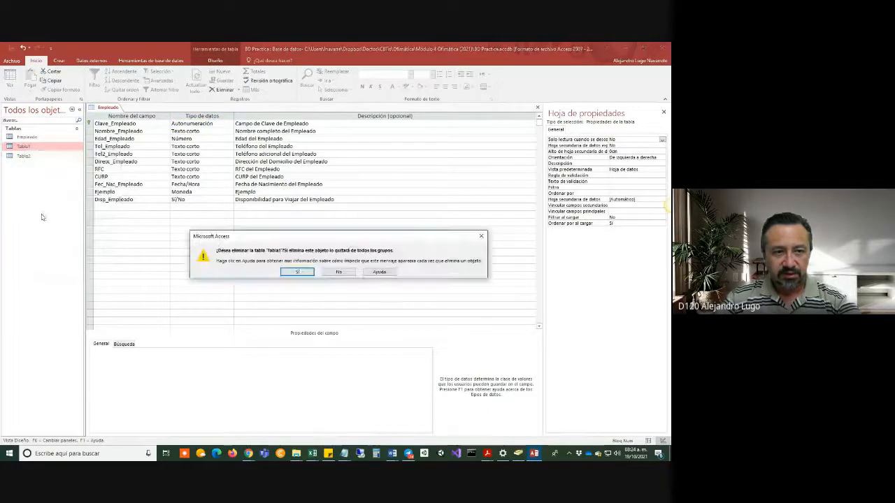
{"action": "left_click", "coordinate": [294, 273]}
Delete Tabla2 from the database as well, leaving only the Empleado table.
{"action": "right_click", "coordinate": [21, 146]}
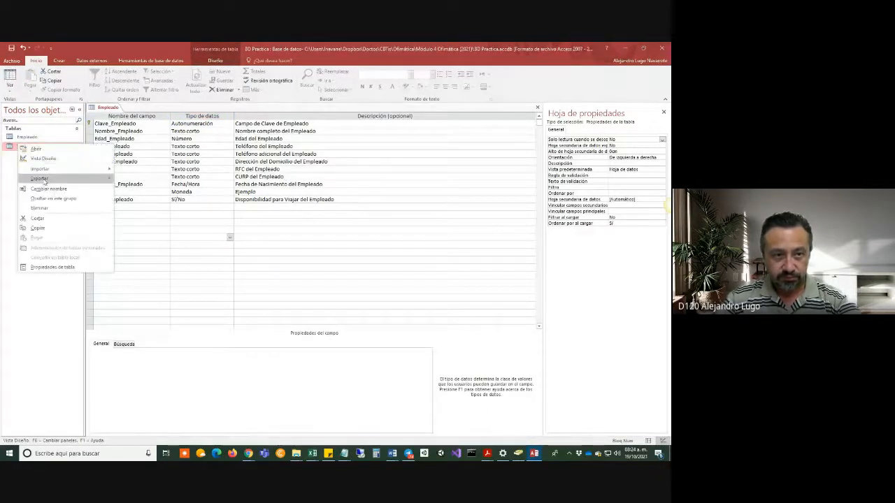
{"action": "left_click", "coordinate": [46, 208]}
{"action": "left_click", "coordinate": [295, 272]}
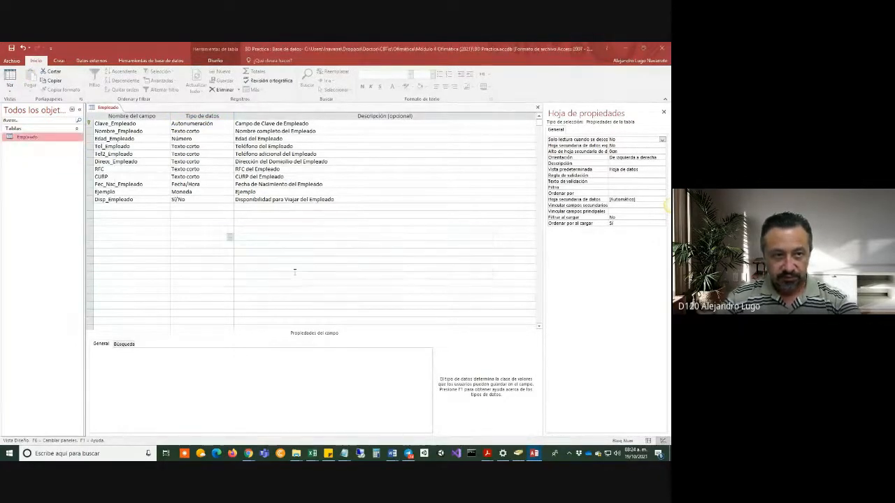
{"action": "right_click", "coordinate": [30, 189]}
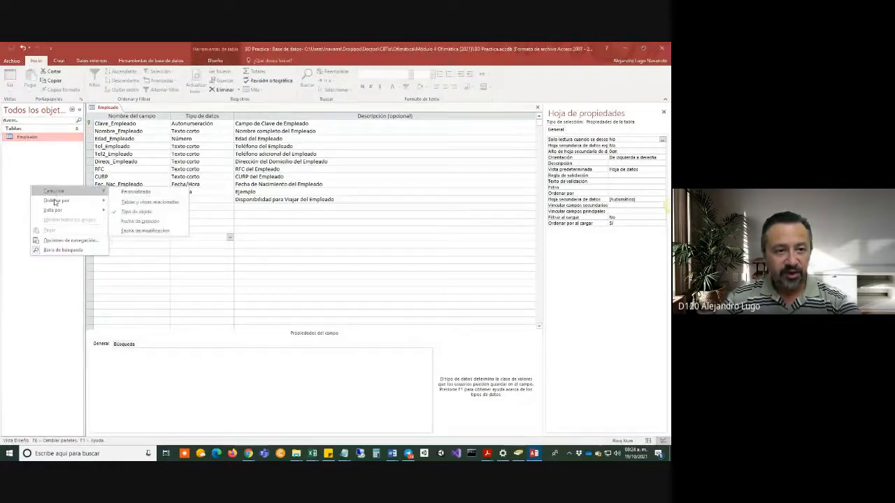
{"action": "left_click", "coordinate": [12, 152]}
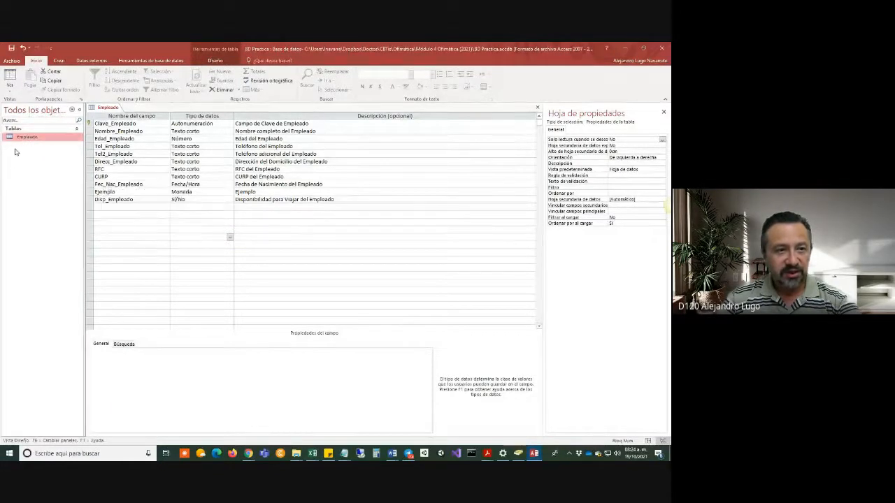
Create a new table and open it in design view, saving it under the name Cliente.
{"action": "left_click", "coordinate": [59, 61]}
{"action": "left_click", "coordinate": [43, 78]}
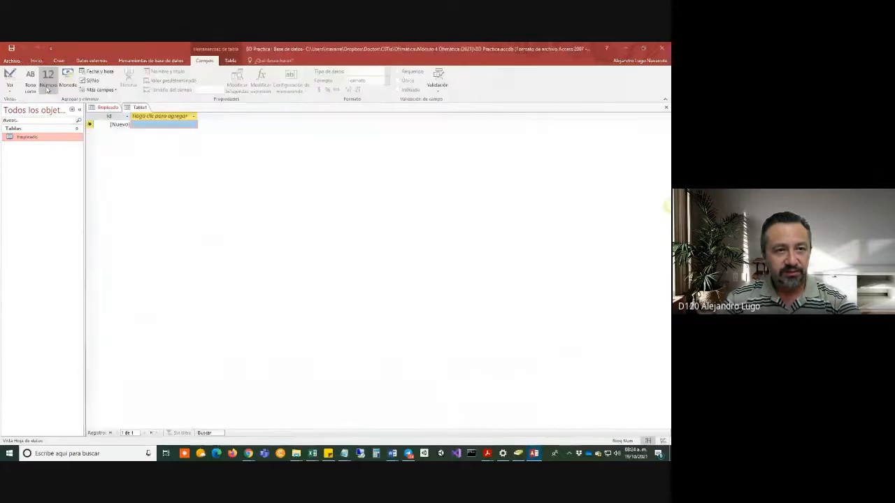
{"action": "right_click", "coordinate": [28, 147]}
{"action": "left_click", "coordinate": [52, 160]}
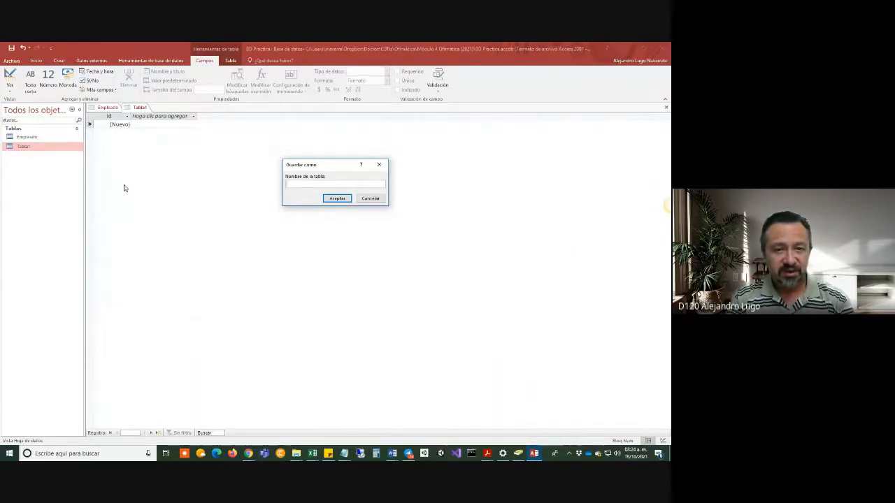
{"action": "type", "text": "Cliente"}
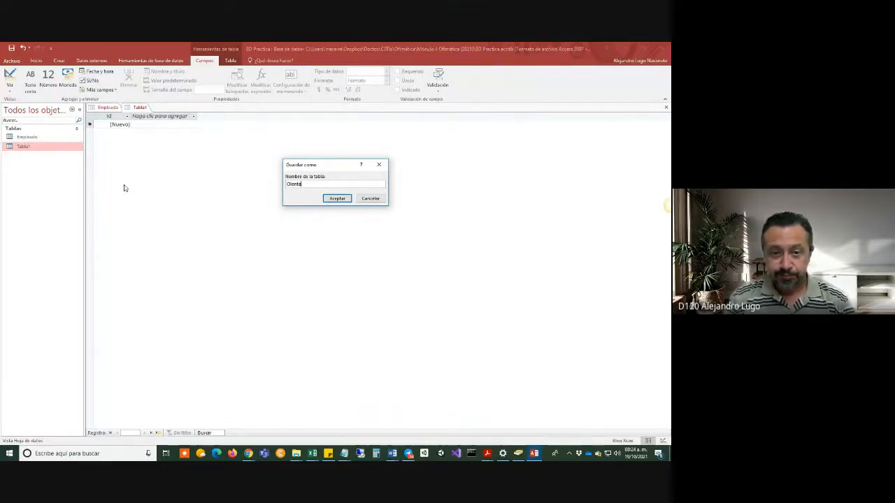
{"action": "left_click", "coordinate": [325, 199]}
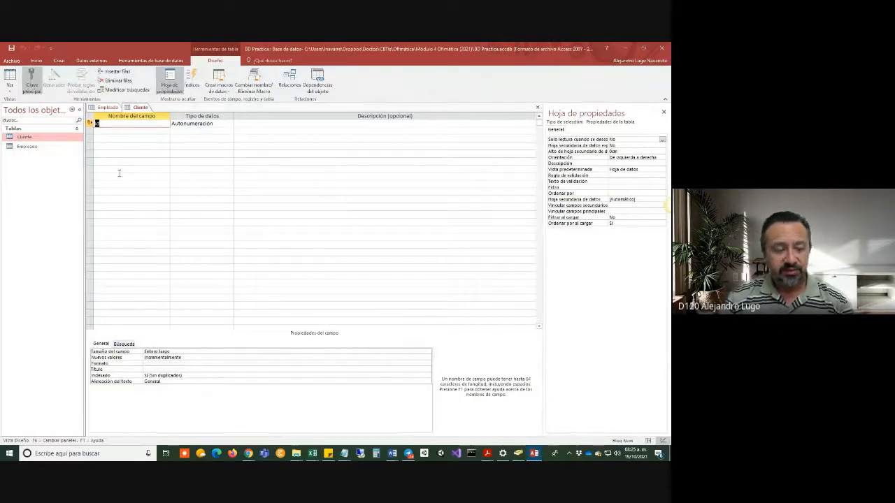
Switch to the Excel workbook, copy the Clave_Clie field name from the Cliente table and return to the Access table design.
{"action": "key", "text": "alt+Tab"}
{"action": "key", "text": "alt+Tab"}
{"action": "key", "text": "alt+Tab"}
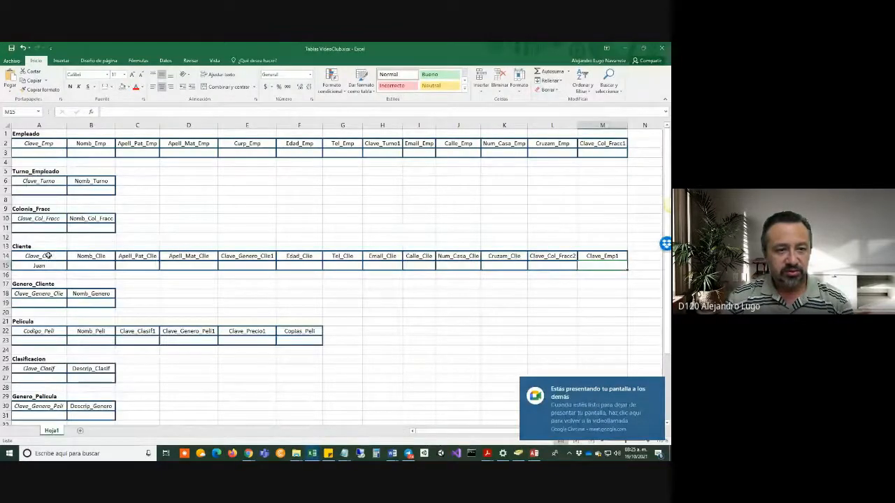
{"action": "left_click", "coordinate": [49, 256]}
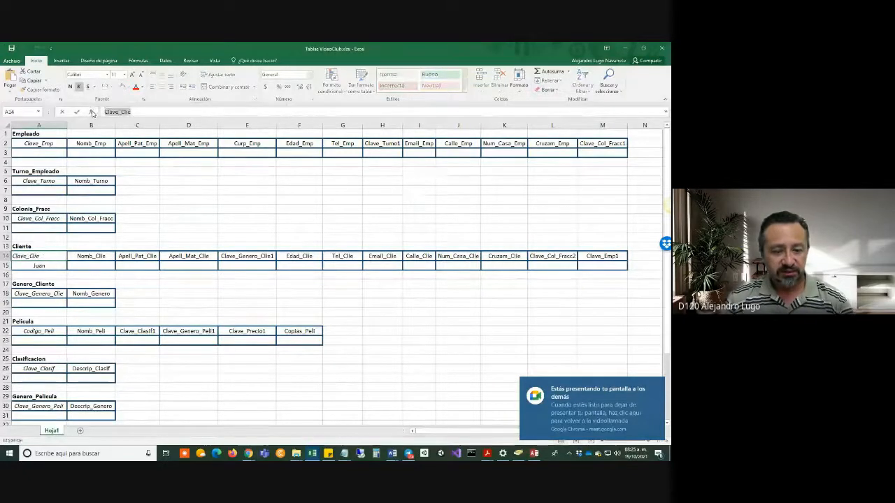
{"action": "key", "text": "alt+Tab"}
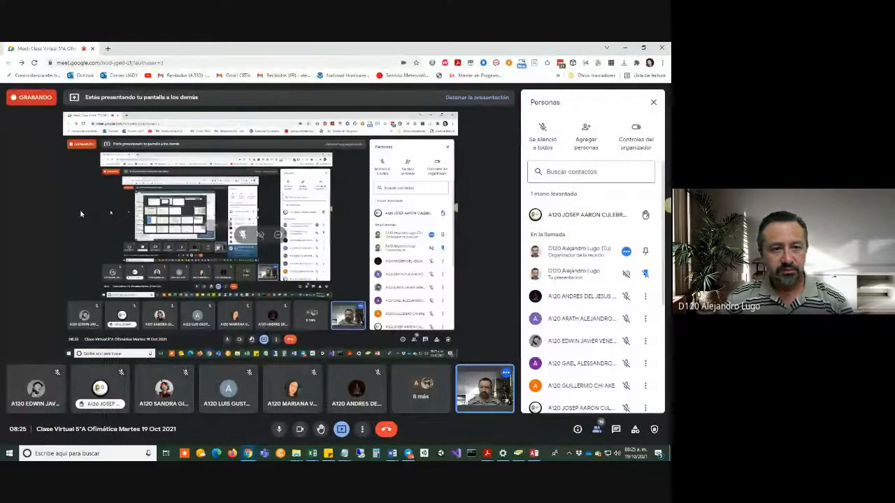
{"action": "key", "text": "alt+Tab"}
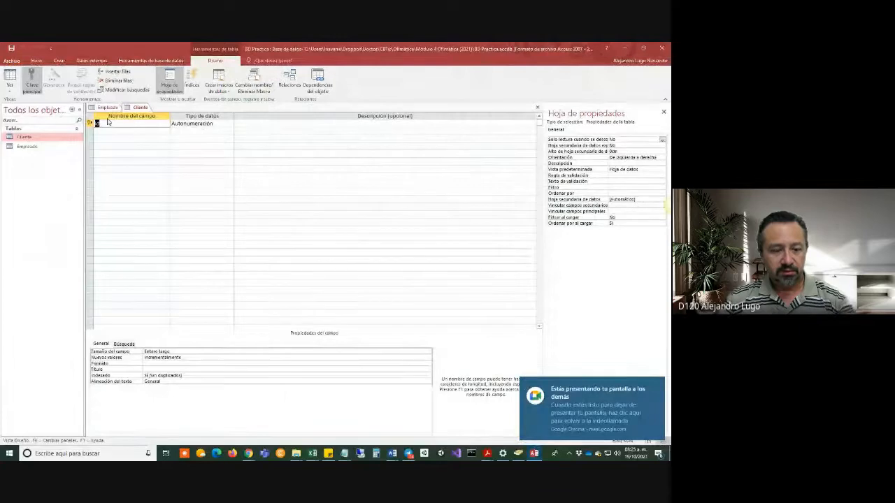
Define the key field as Clave_Clie with the data type Texto corto and the description "Clave del Cliente".
{"action": "left_click", "coordinate": [193, 123]}
{"action": "left_click", "coordinate": [229, 123]}
{"action": "left_click", "coordinate": [206, 132]}
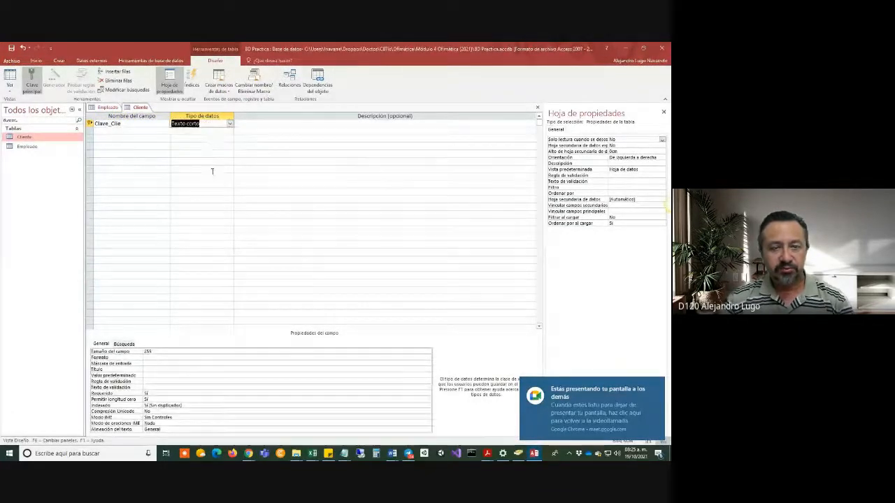
{"action": "left_click", "coordinate": [304, 126]}
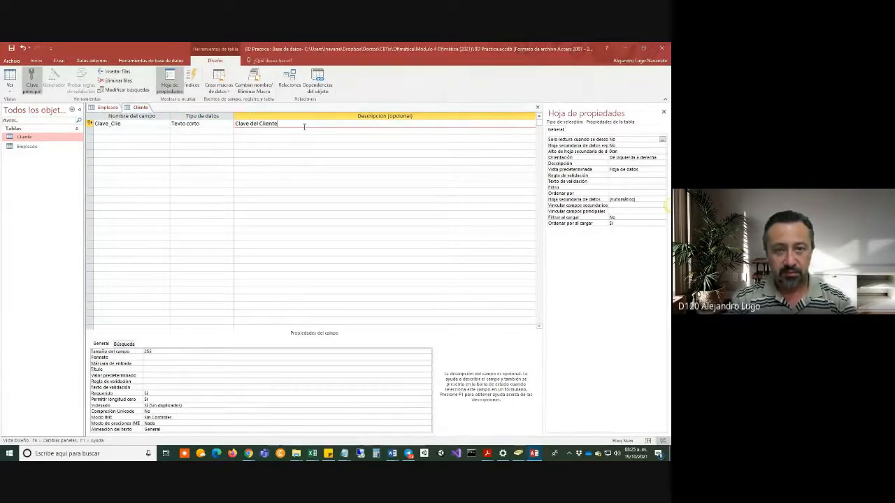
Copy the Nomb_Clie field name from the Cliente table in Excel and paste it as the second field in Access.
{"action": "left_click", "coordinate": [123, 132]}
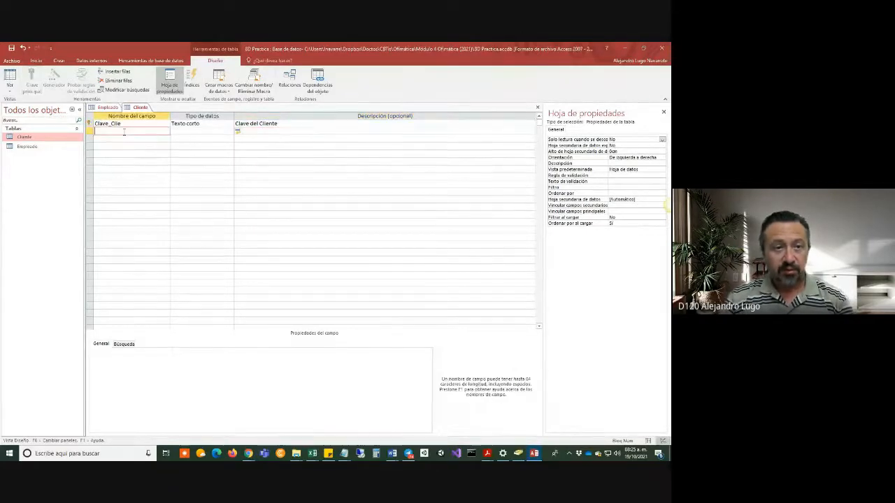
{"action": "key", "text": "alt+Tab"}
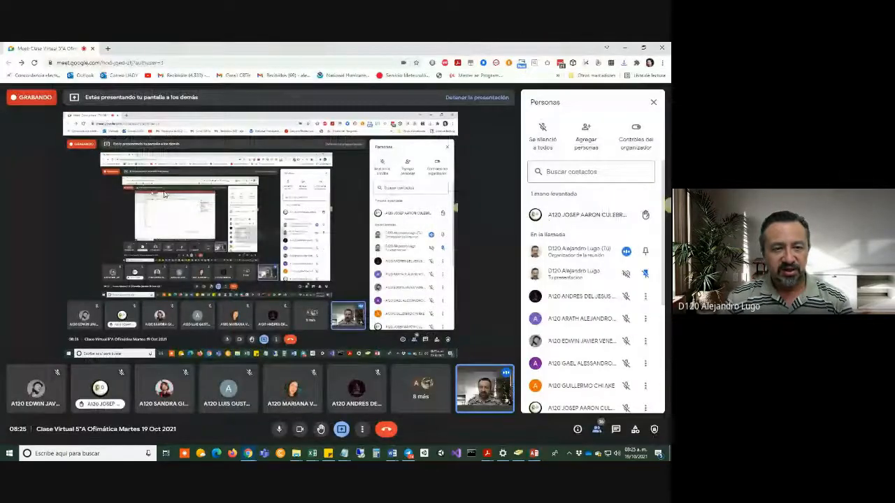
{"action": "key", "text": "alt+Tab"}
{"action": "key", "text": "alt+Tab"}
{"action": "key", "text": "alt+Tab"}
{"action": "left_click", "coordinate": [83, 257]}
{"action": "key", "text": "ctrl+c"}
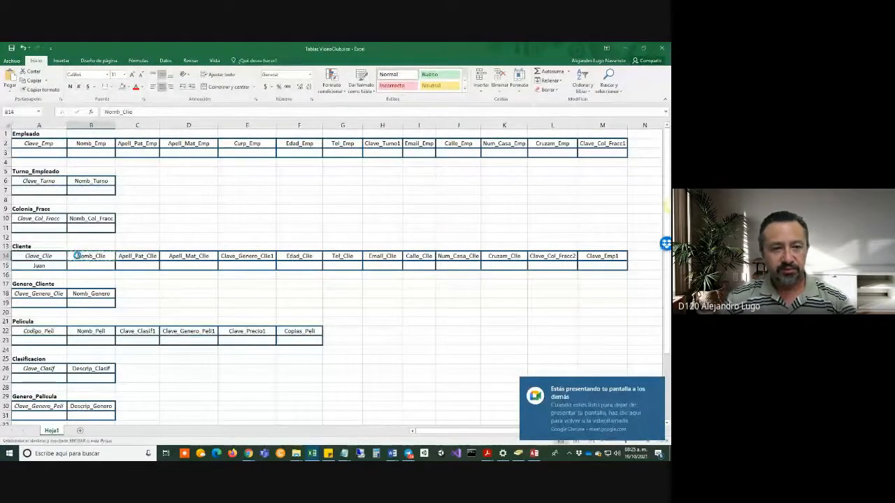
{"action": "key", "text": "alt+Tab"}
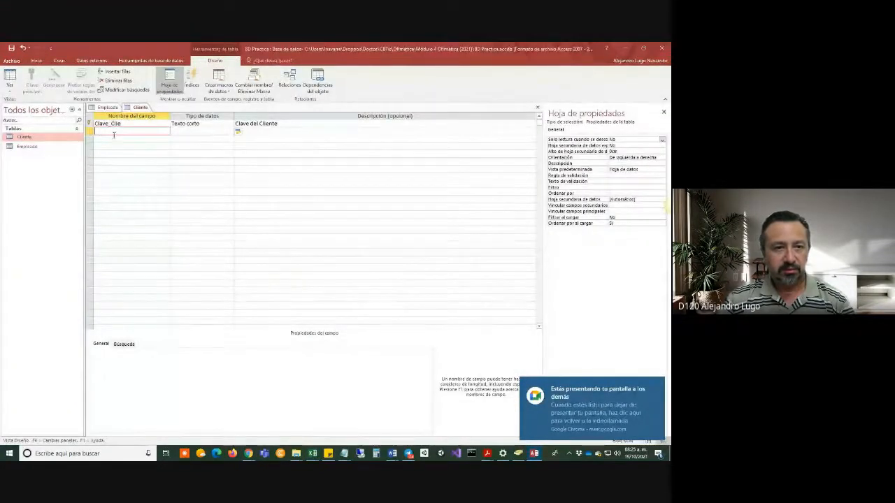
{"action": "key", "text": "ctrl+v"}
Define the Nomb_Clie field with the data type Texto corto and the description "Nombre del Cliente".
{"action": "left_click", "coordinate": [216, 130]}
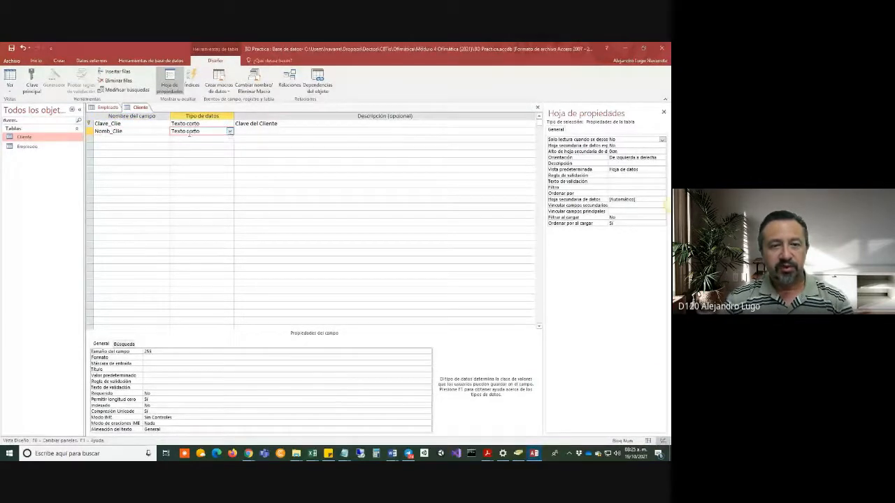
{"action": "left_click", "coordinate": [252, 132]}
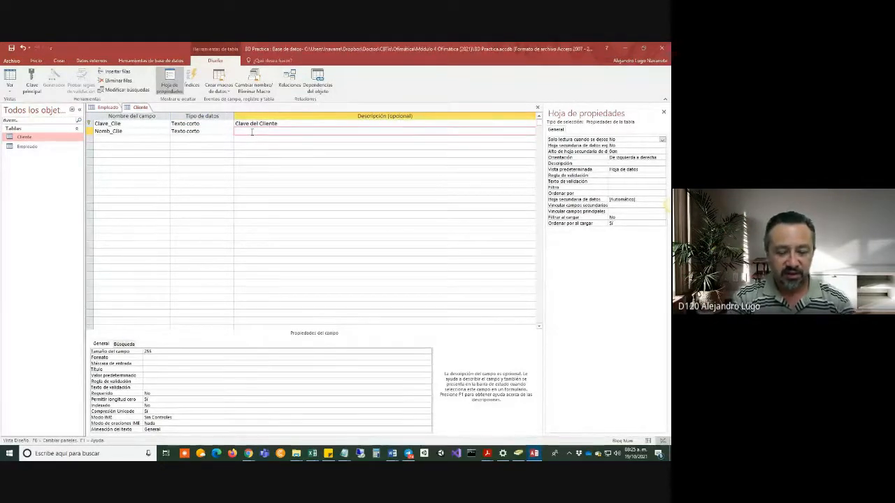
{"action": "type", "text": "Nombre de"}
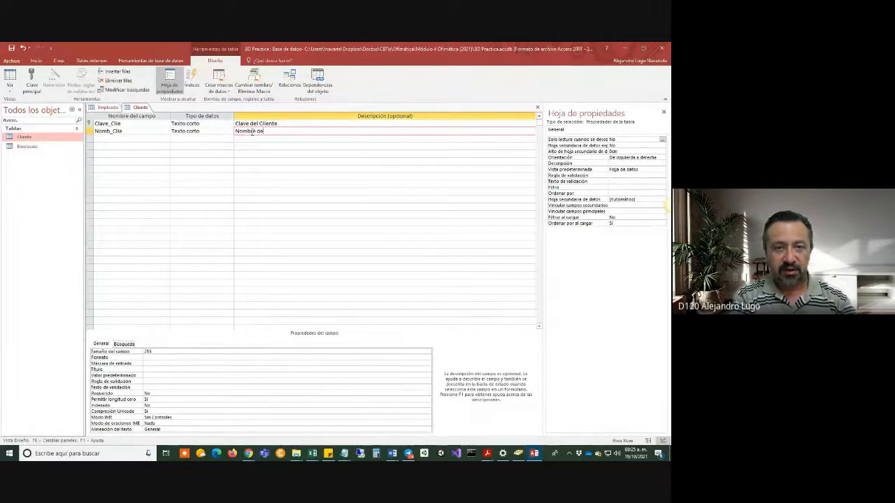
{"action": "left_click", "coordinate": [212, 137]}
{"action": "left_click", "coordinate": [214, 130]}
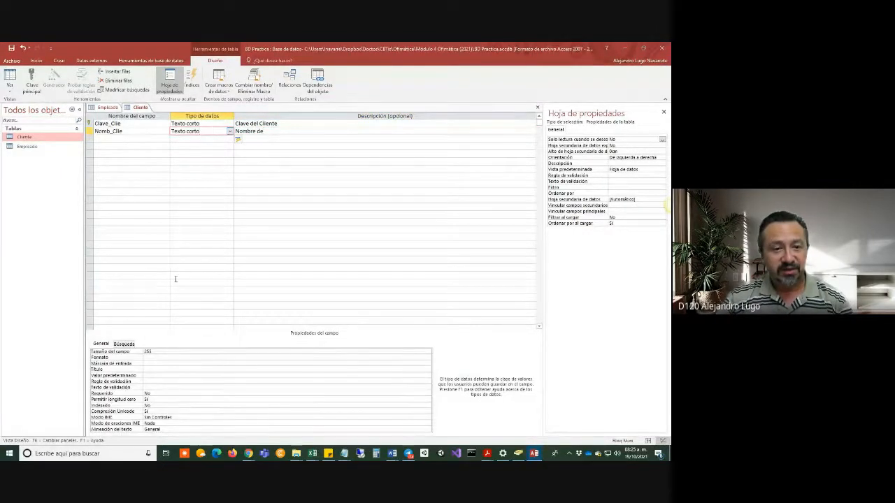
{"action": "left_click", "coordinate": [228, 132]}
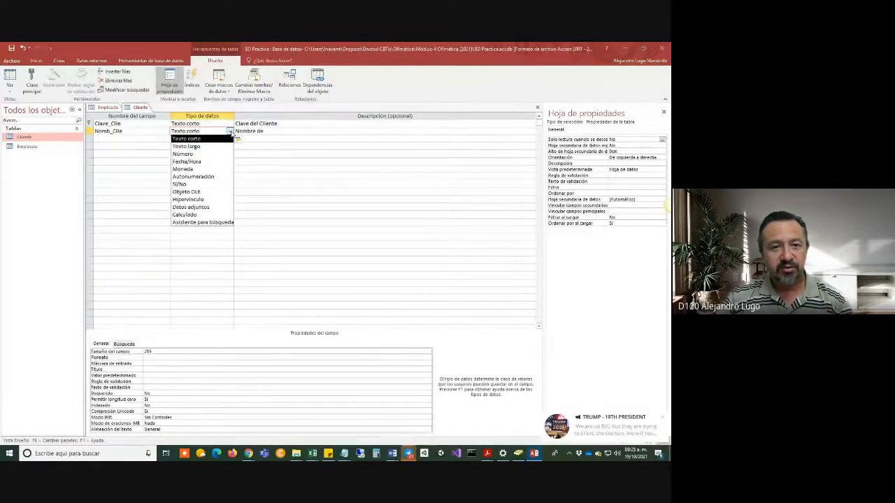
{"action": "left_click", "coordinate": [289, 130]}
{"action": "type", "text": "Nombre del Cliente"}
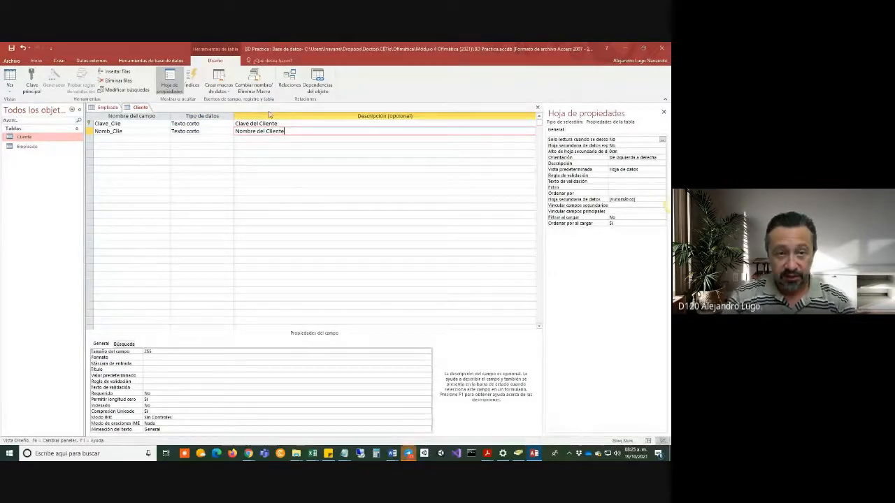
Copy the Tel_Clie field name from the Cliente table in Excel and paste it as the third field in Access.
{"action": "key", "text": "alt+Tab"}
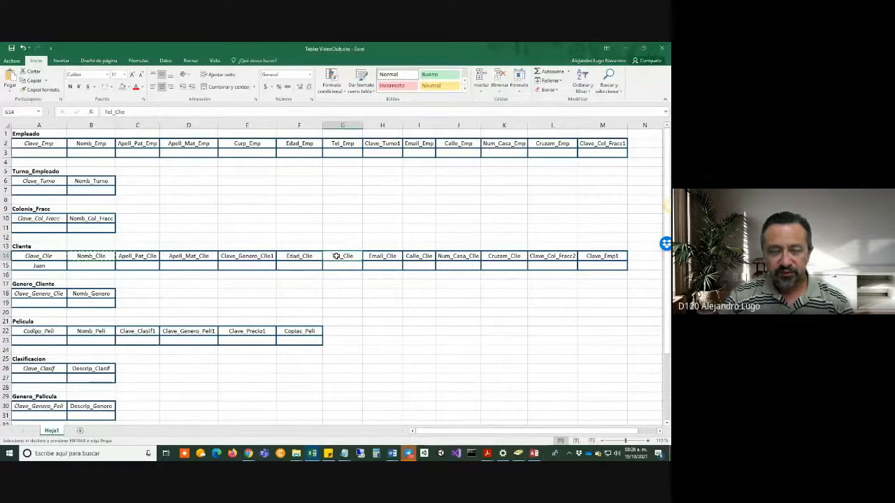
{"action": "key", "text": "alt+Tab"}
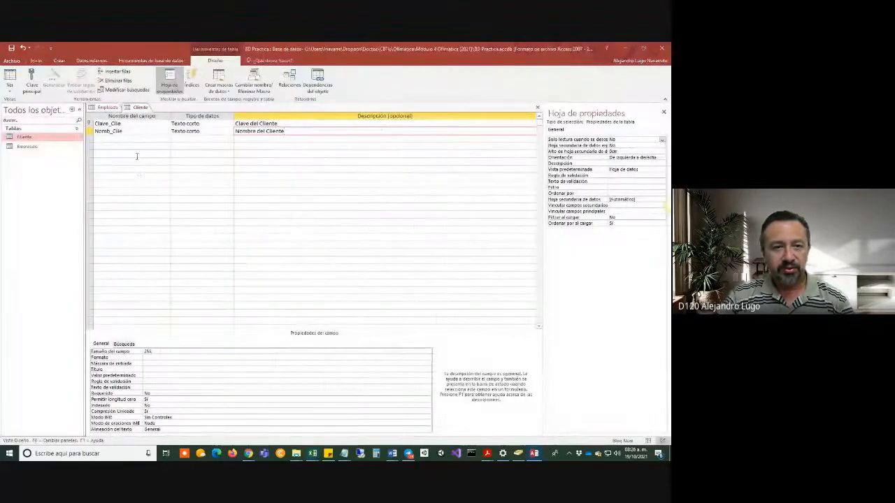
{"action": "key", "text": "Return"}
{"action": "type", "text": "Tel_Clie"}
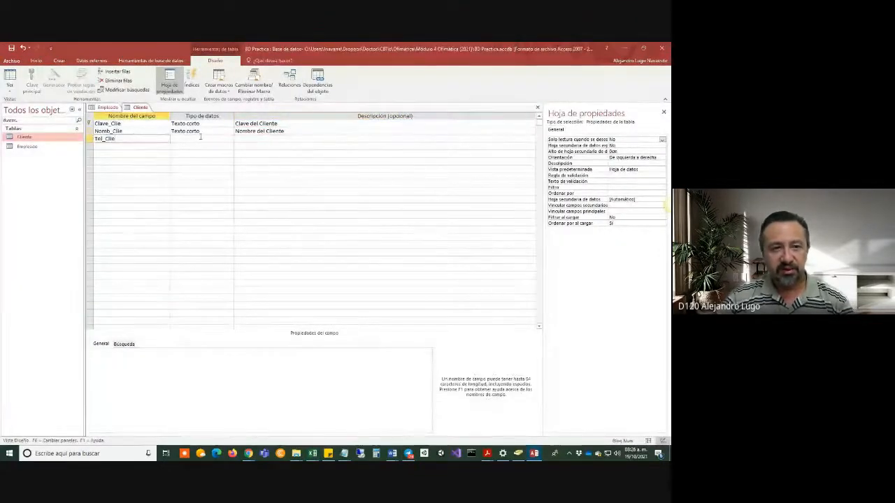
Give the Tel_Clie field the data type Texto corto and the description "Teléfono del Cliente".
{"action": "left_click", "coordinate": [202, 138]}
{"action": "left_click", "coordinate": [230, 138]}
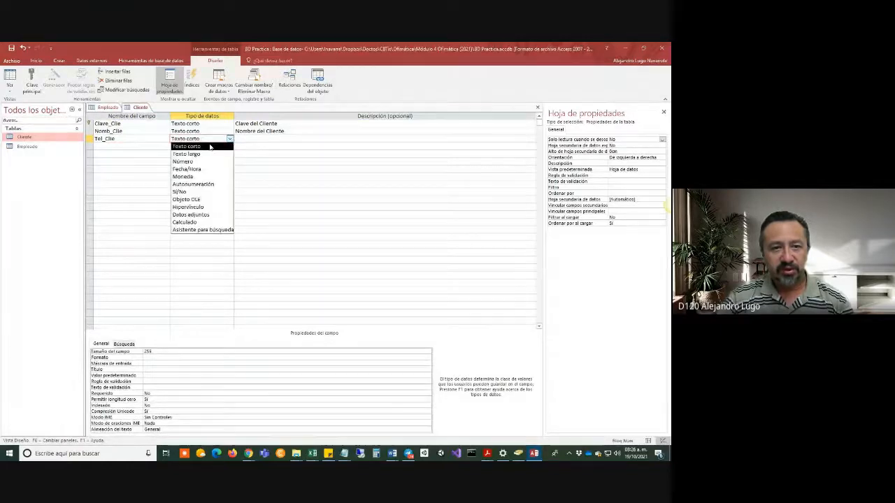
{"action": "left_click", "coordinate": [199, 147]}
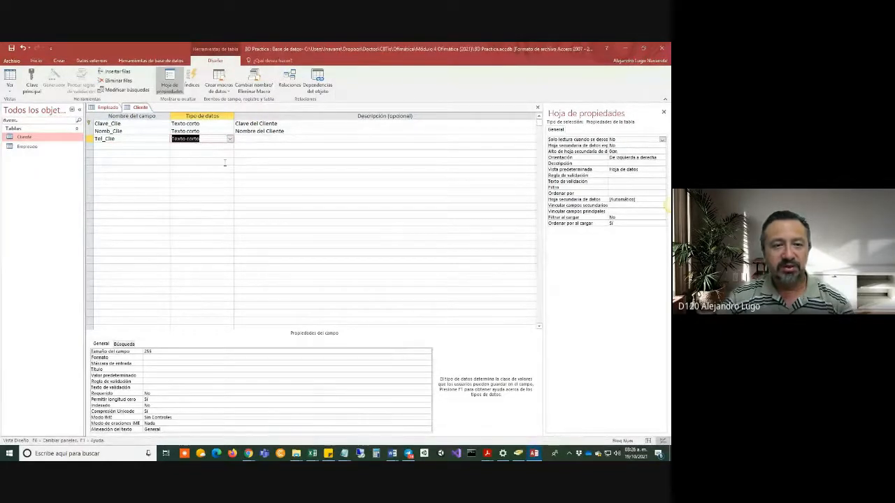
{"action": "left_click", "coordinate": [263, 138]}
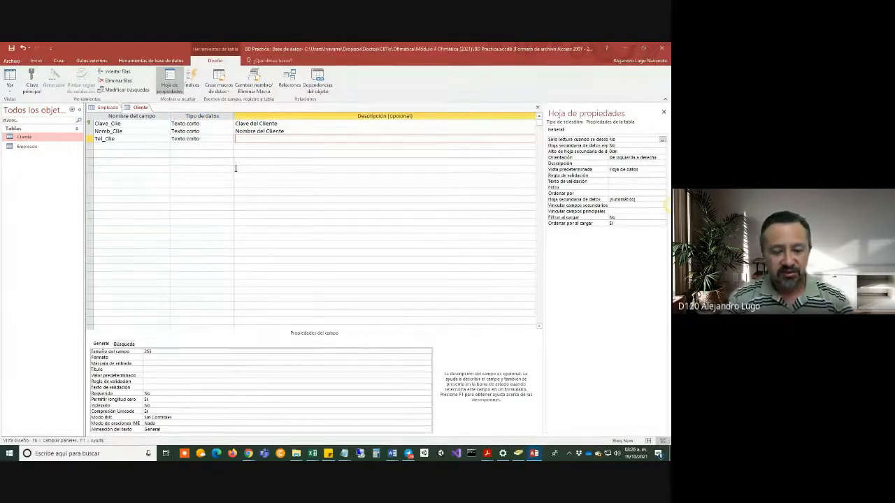
{"action": "type", "text": "Tele"}
{"action": "type", "text": "fono del Cliente"}
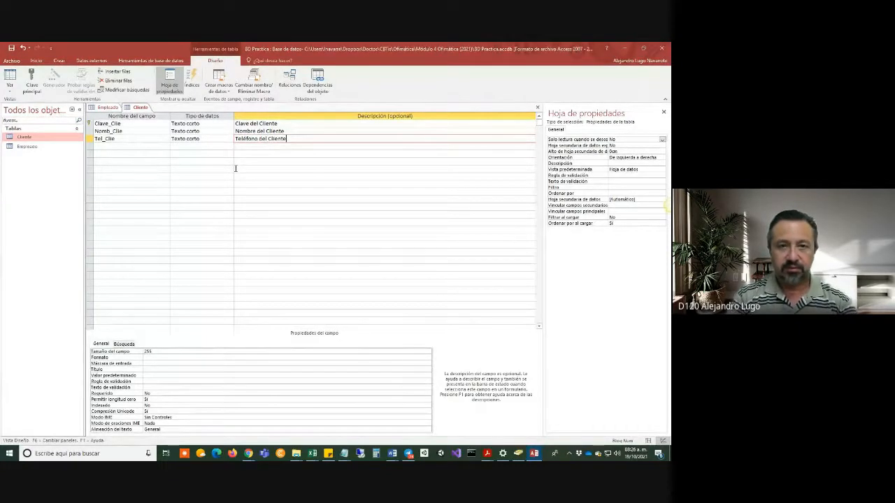
Copy the Clave_Emp1 foreign key name from the Cliente table in Excel and add it as the fourth field in Access.
{"action": "key", "text": "alt+Tab"}
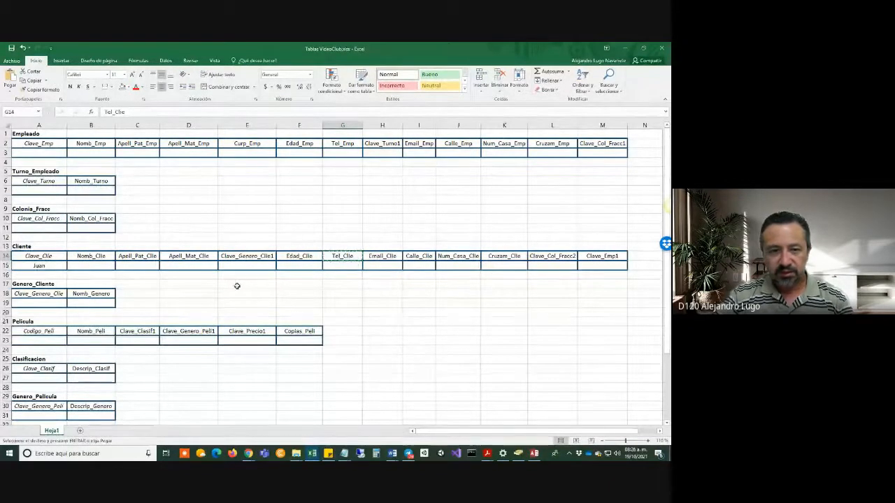
{"action": "left_click", "coordinate": [592, 259]}
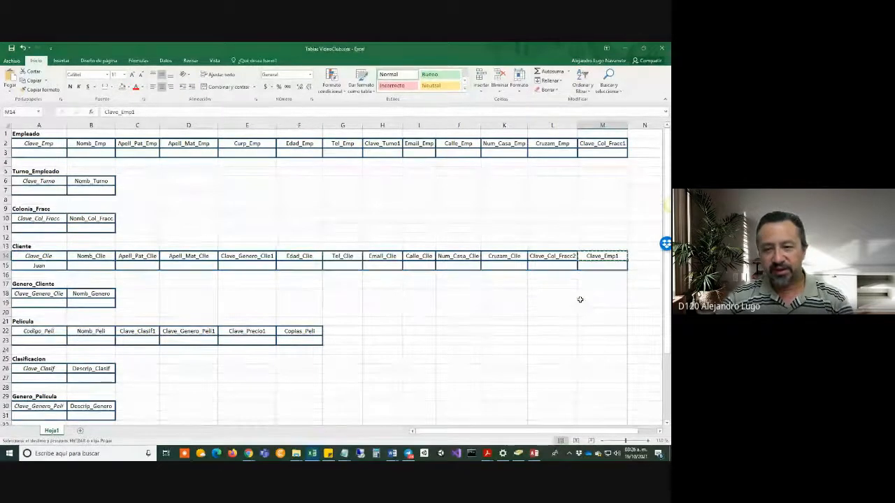
{"action": "key", "text": "alt+Tab"}
{"action": "left_click", "coordinate": [112, 147]}
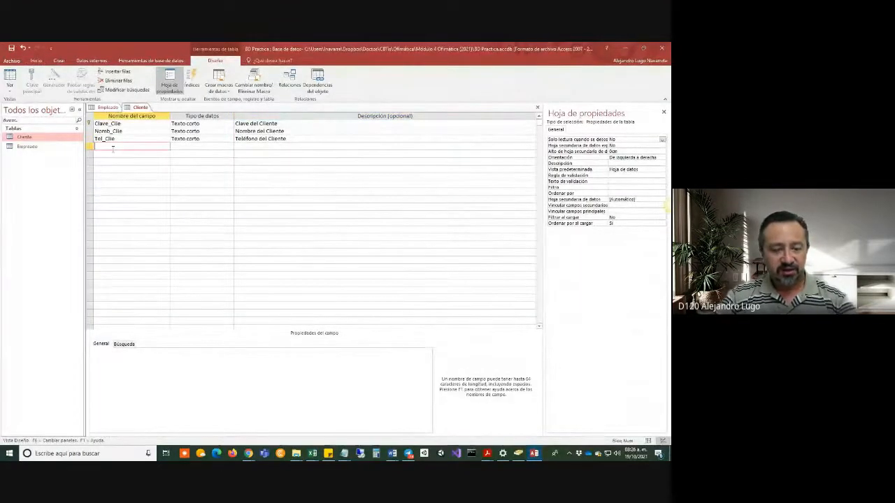
{"action": "left_click", "coordinate": [195, 148]}
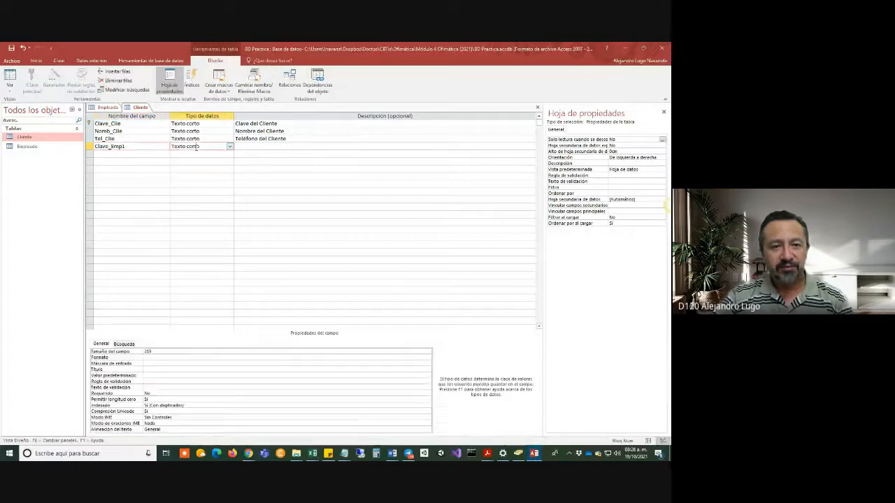
Open the Empleado table in design view and examine its fields and their data types.
{"action": "double_click", "coordinate": [27, 149]}
{"action": "left_click", "coordinate": [325, 273]}
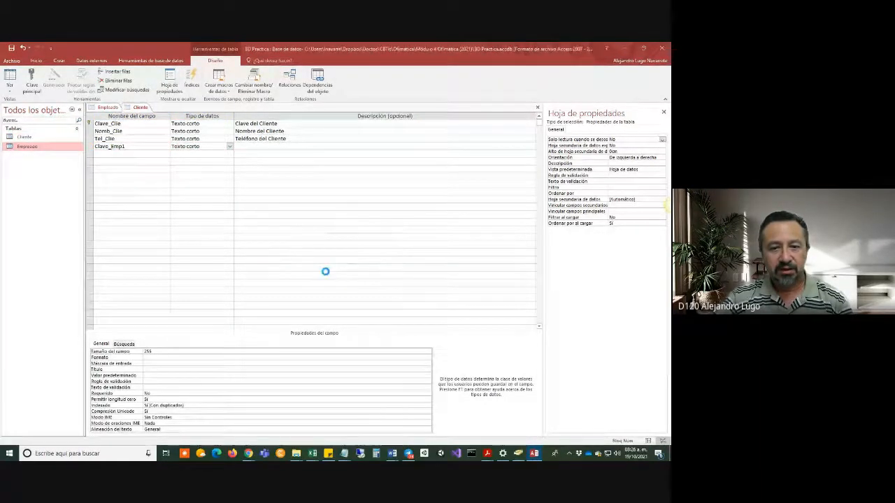
{"action": "right_click", "coordinate": [28, 147]}
{"action": "left_click", "coordinate": [45, 161]}
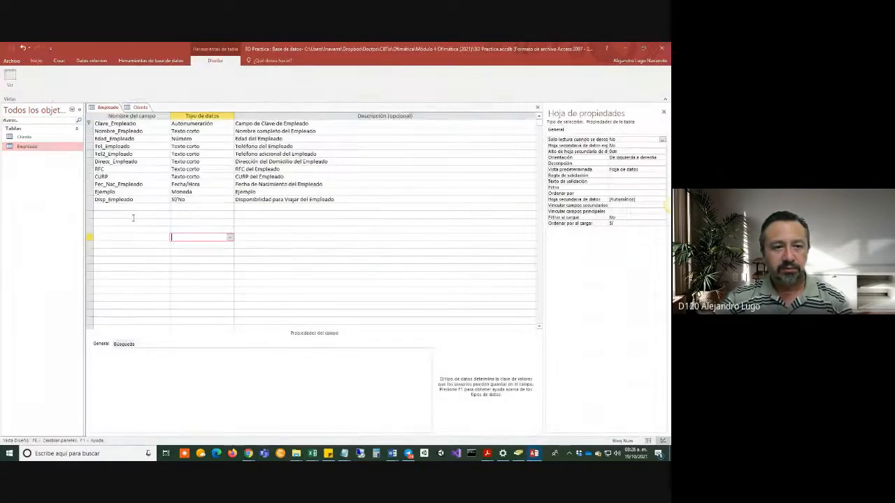
{"action": "left_click", "coordinate": [183, 132]}
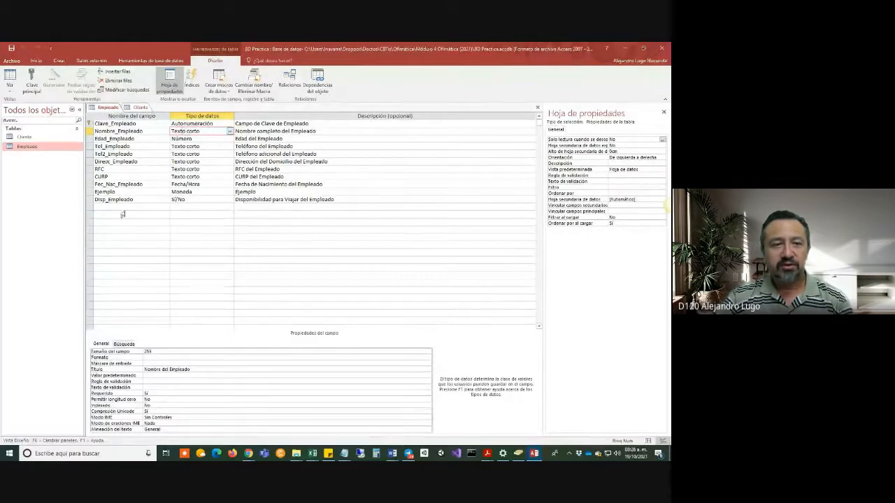
{"action": "key", "text": "alt"}
Return to the Cliente table design and choose Texto corto as the data type of Clave_Emp1.
{"action": "left_click", "coordinate": [136, 108]}
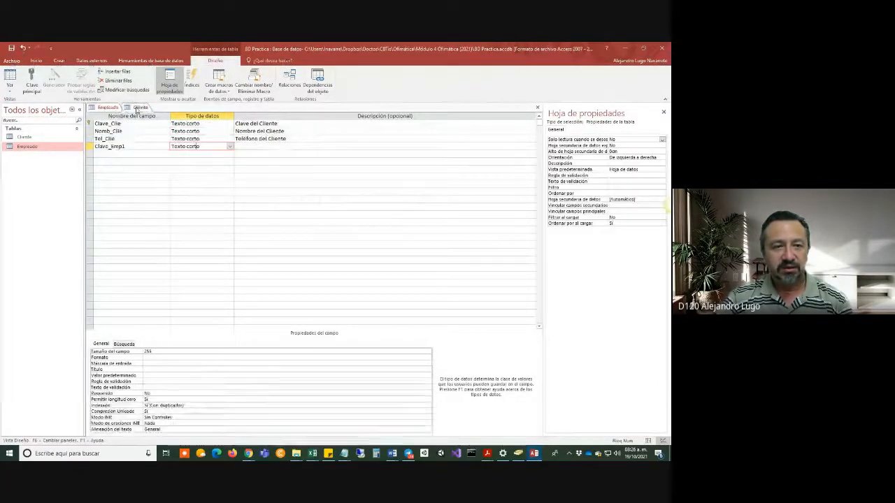
{"action": "left_click", "coordinate": [231, 148]}
{"action": "left_click", "coordinate": [188, 154]}
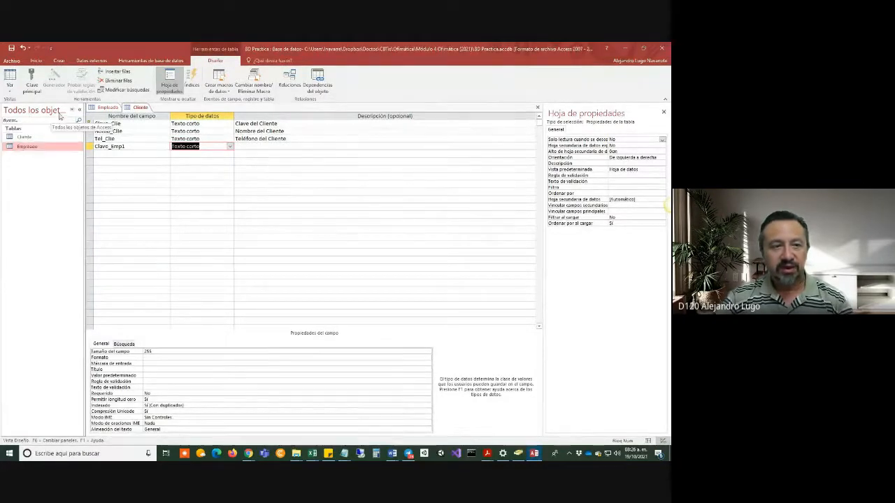
Switch to the Empleado table design and set the field size of Nombre_Empleado to 30.
{"action": "double_click", "coordinate": [26, 146]}
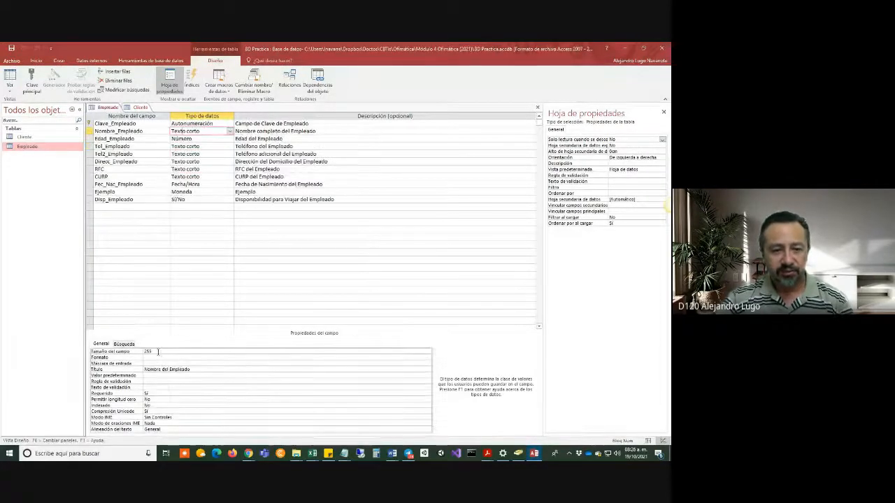
{"action": "double_click", "coordinate": [158, 352]}
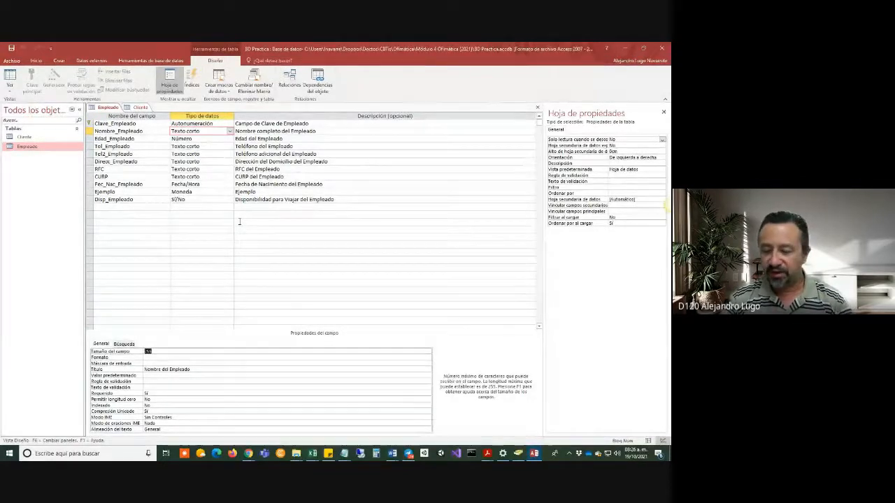
{"action": "type", "text": "30"}
{"action": "left_click", "coordinate": [148, 360]}
{"action": "left_click", "coordinate": [150, 352]}
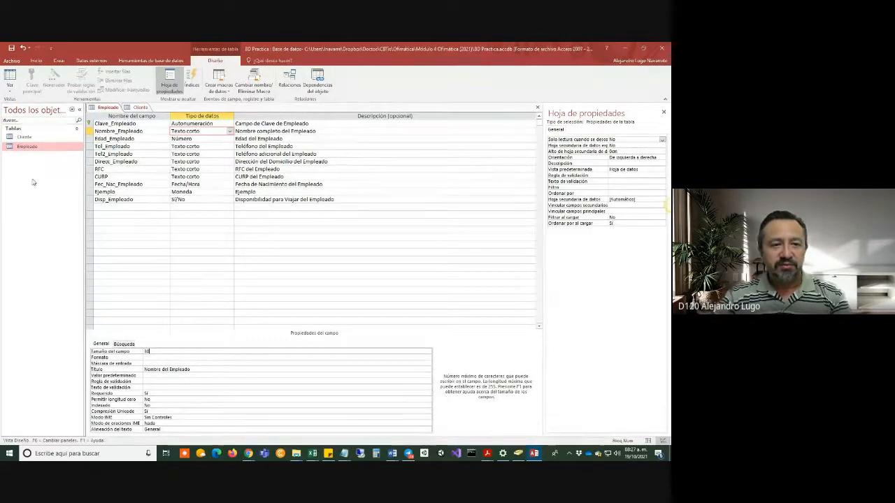
{"action": "left_click", "coordinate": [206, 255]}
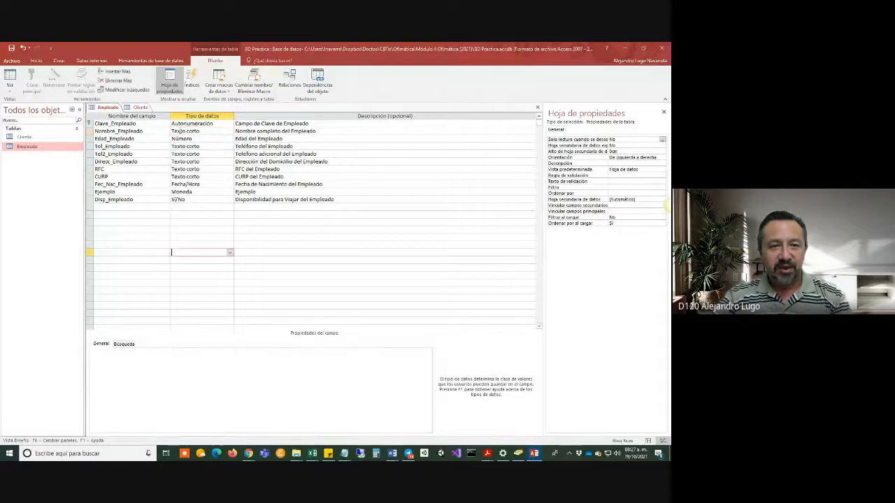
Change the data type of Clave_Empleado to Texto corto and set its field size to 30.
{"action": "left_click", "coordinate": [183, 124]}
{"action": "left_click", "coordinate": [230, 124]}
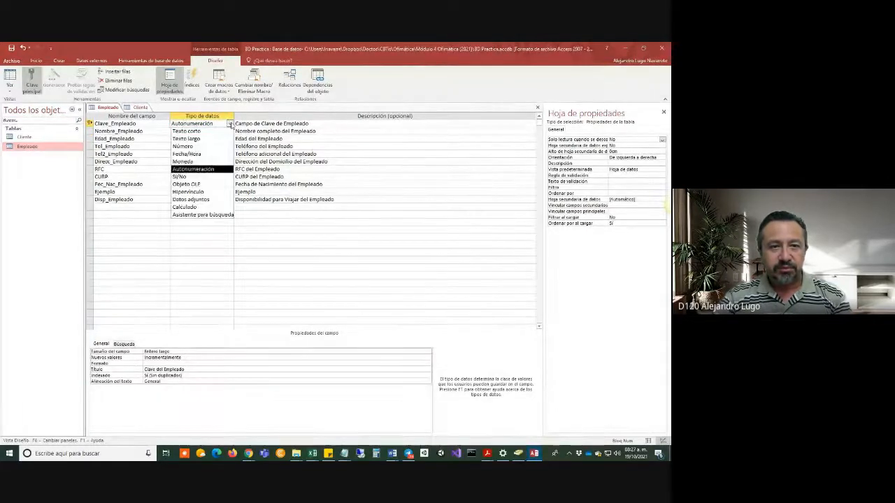
{"action": "left_click", "coordinate": [205, 133]}
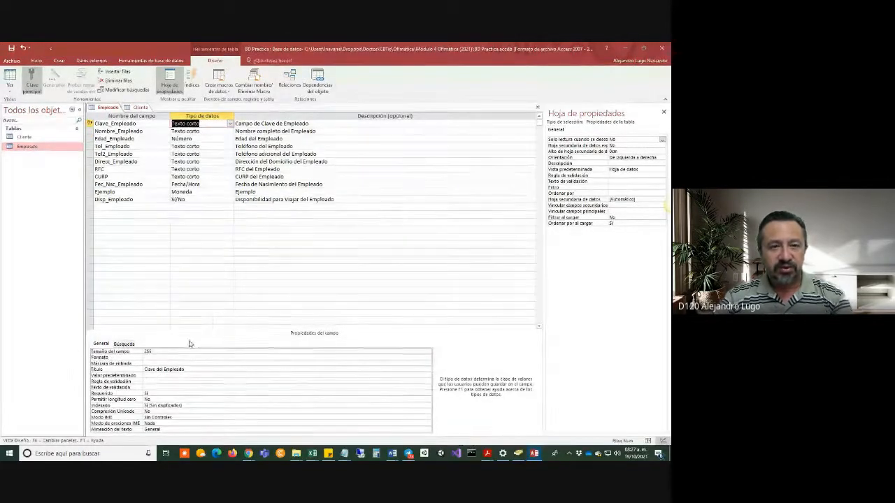
{"action": "left_click", "coordinate": [126, 351]}
{"action": "type", "text": "30"}
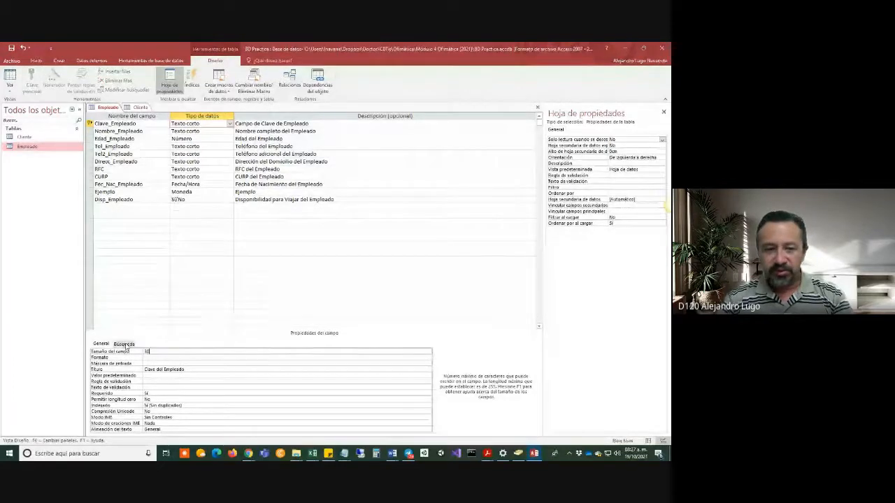
{"action": "key", "text": "Return"}
{"action": "left_click", "coordinate": [187, 287]}
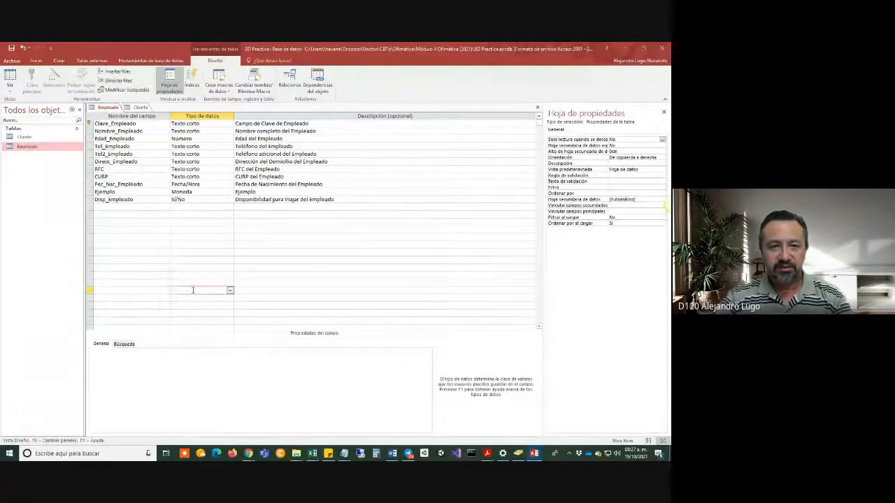
{"action": "left_click", "coordinate": [192, 123]}
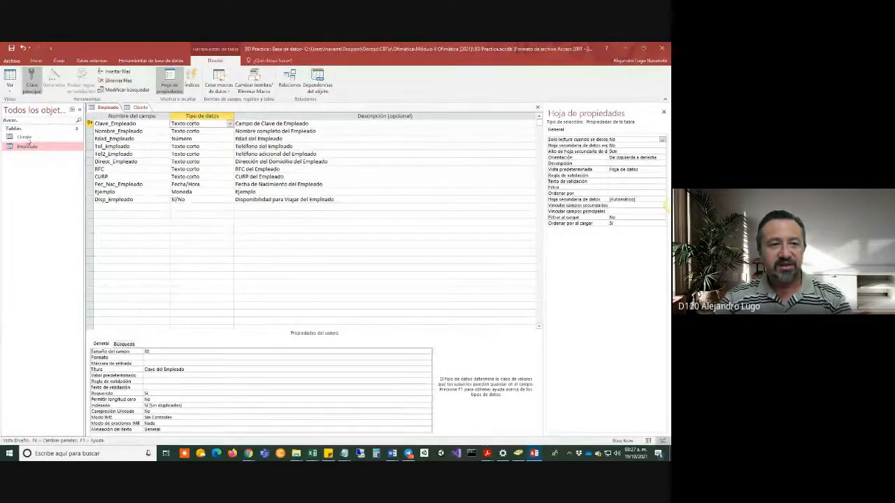
Return to the Cliente table design and set the field size of Clave_Emp1 to 30.
{"action": "double_click", "coordinate": [28, 139]}
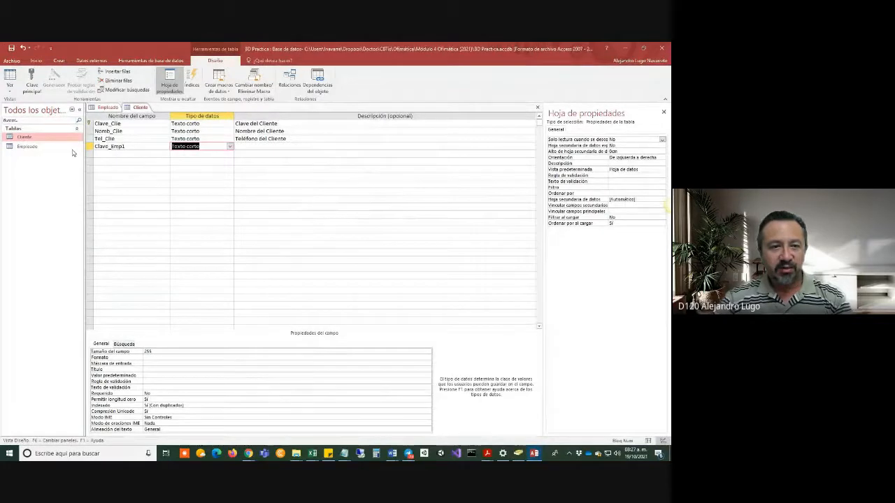
{"action": "left_click", "coordinate": [107, 107]}
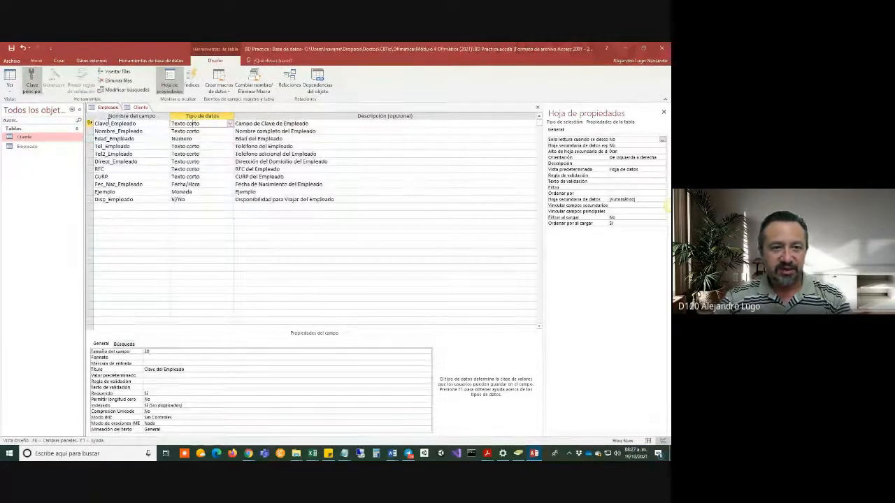
{"action": "left_click", "coordinate": [139, 108]}
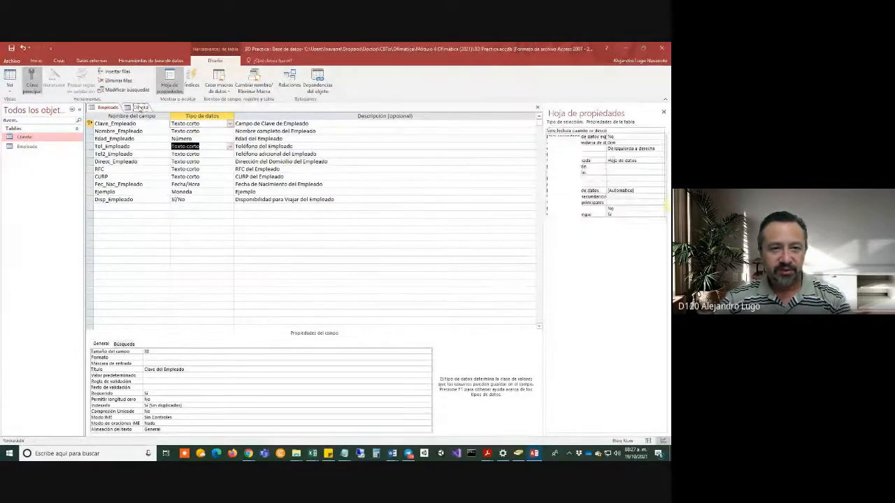
{"action": "left_click", "coordinate": [158, 352]}
{"action": "left_click_drag", "start_coordinate": [158, 353], "coordinate": [141, 353]}
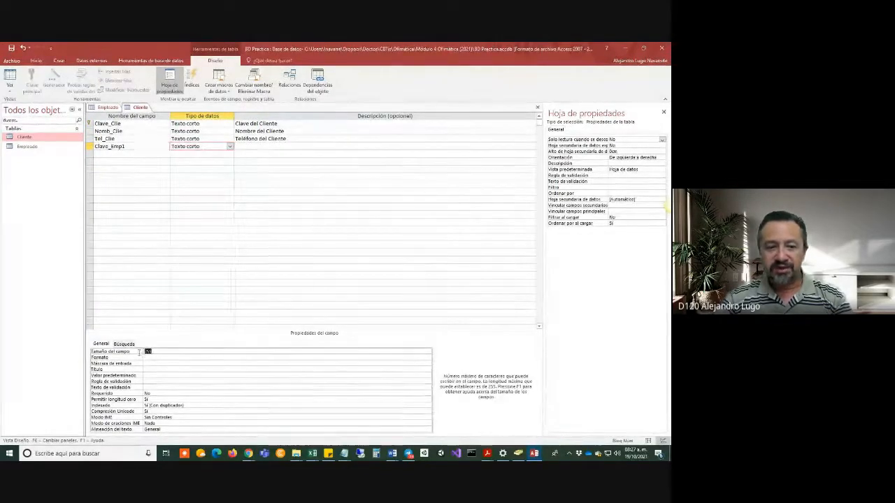
{"action": "type", "text": "30"}
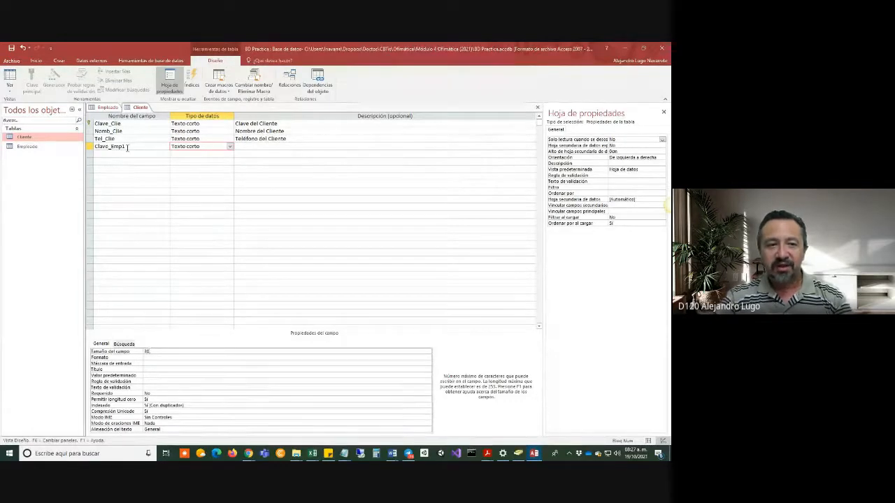
{"action": "left_click", "coordinate": [166, 207]}
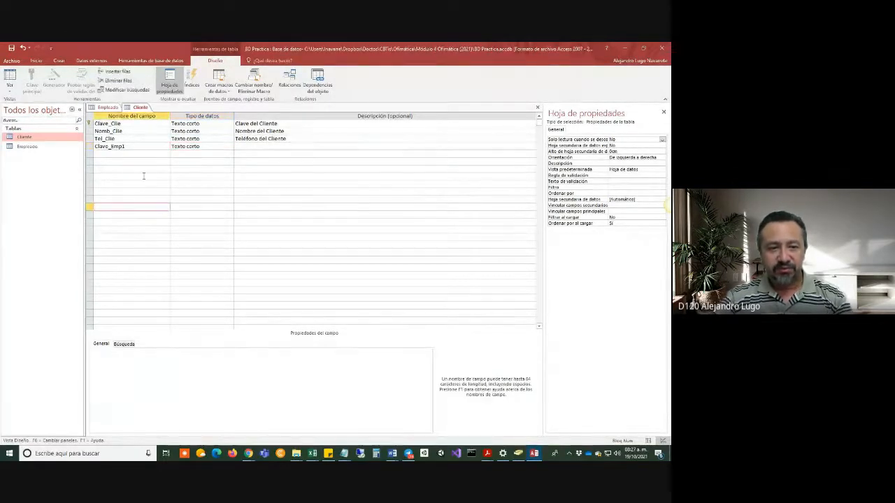
Switch to the Empleado table design and check the field size of Clave_Empleado.
{"action": "left_click", "coordinate": [107, 107]}
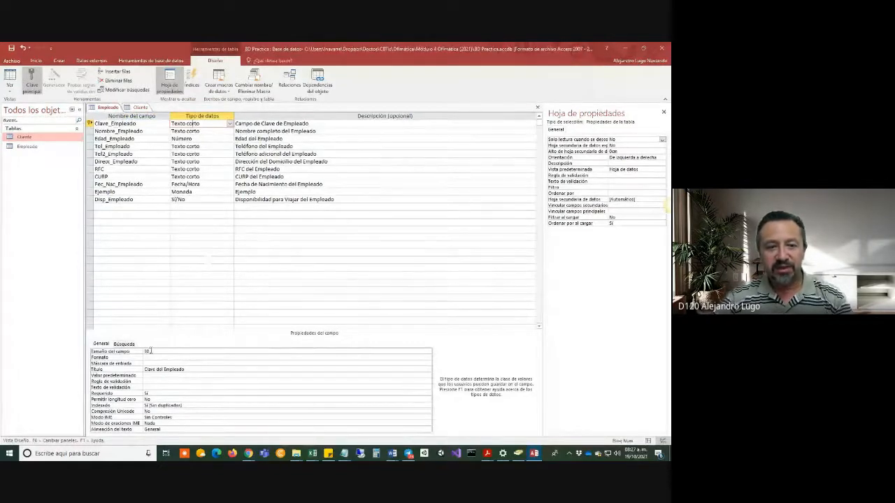
{"action": "left_click", "coordinate": [146, 351]}
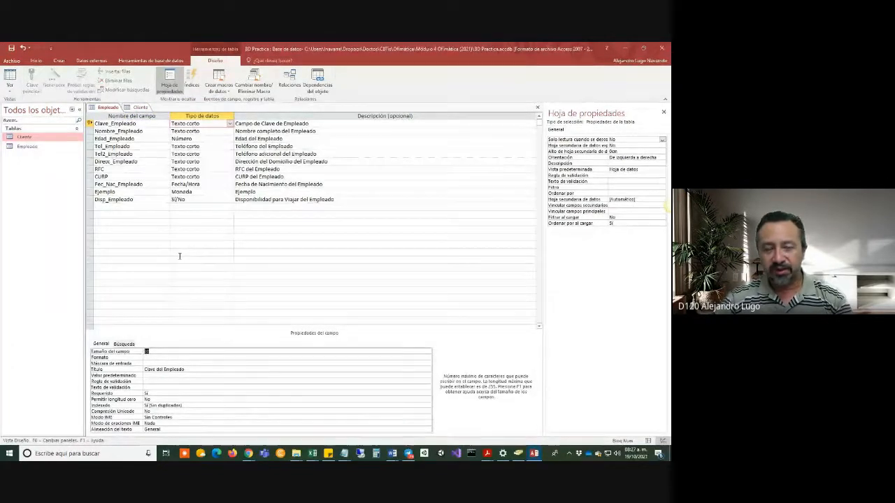
{"action": "left_click", "coordinate": [209, 257]}
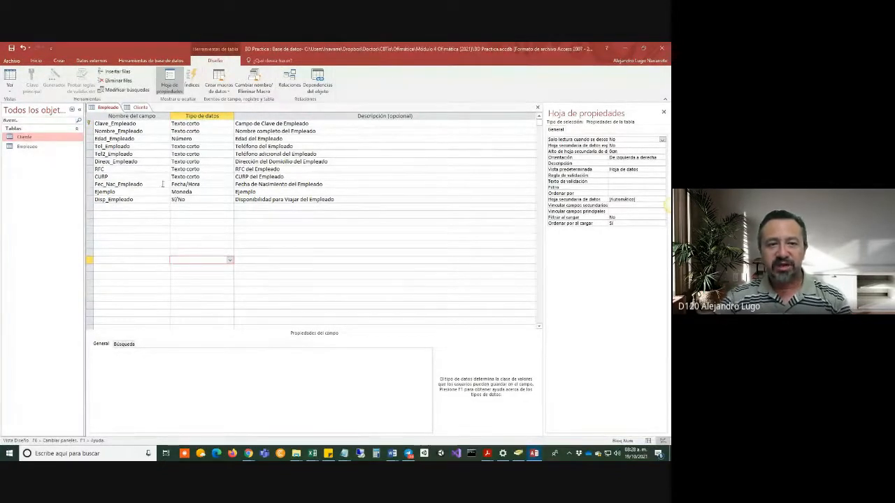
Change the data type of Clave_Empleado in the Empleado table to Número.
{"action": "left_click", "coordinate": [222, 125]}
{"action": "left_click", "coordinate": [229, 124]}
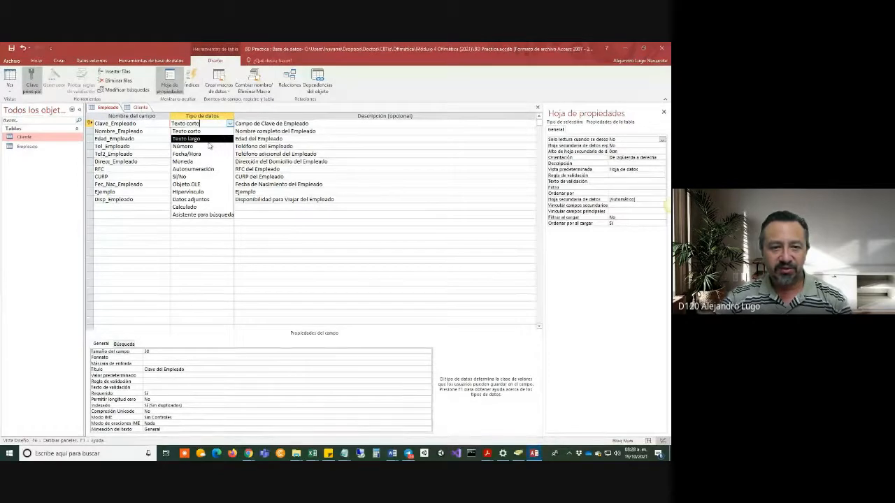
{"action": "left_click", "coordinate": [201, 147]}
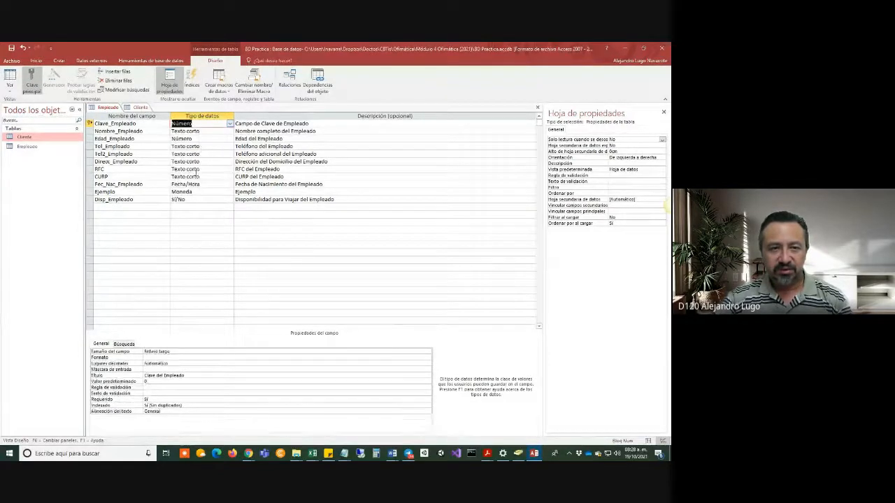
{"action": "left_click", "coordinate": [183, 276]}
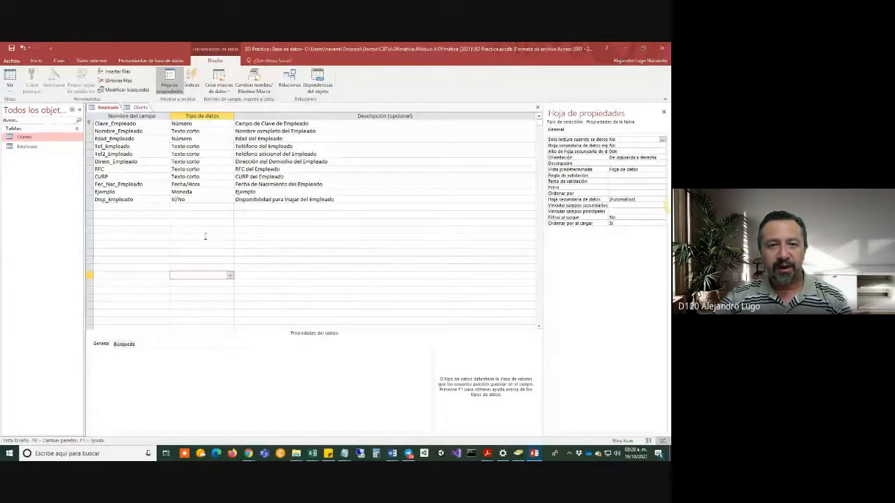
Set the data type of Clave_Empleado back to Texto corto with a field size of 30.
{"action": "left_click", "coordinate": [205, 124]}
{"action": "left_click", "coordinate": [230, 123]}
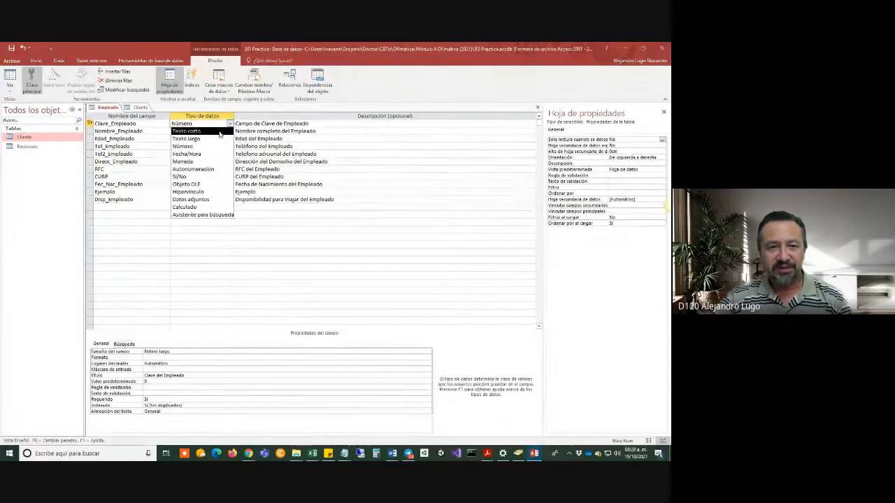
{"action": "left_click", "coordinate": [192, 128]}
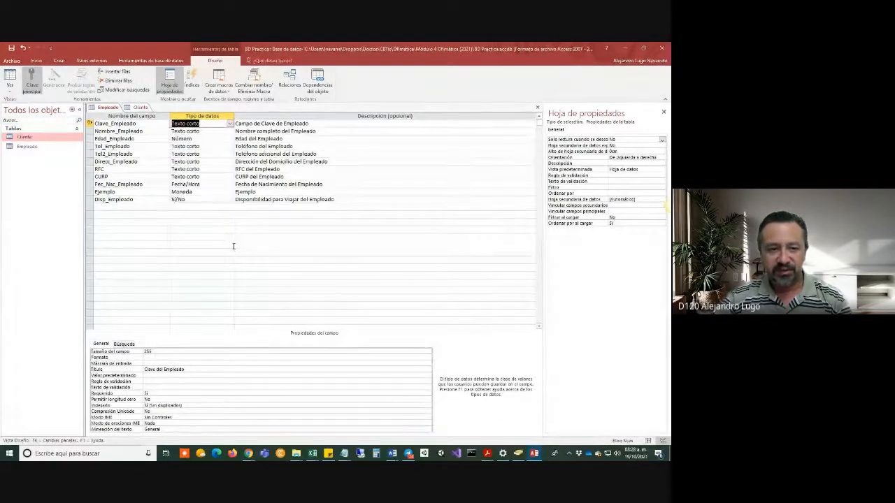
{"action": "key", "text": "F6"}
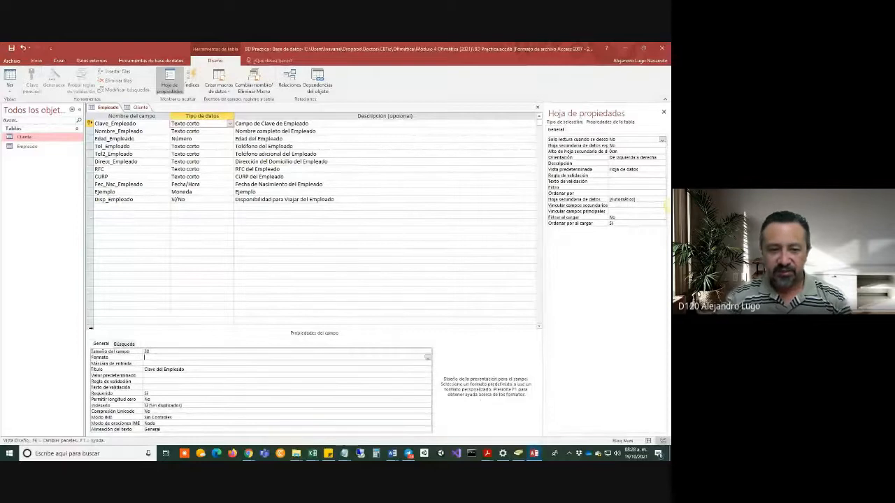
{"action": "left_click", "coordinate": [206, 266]}
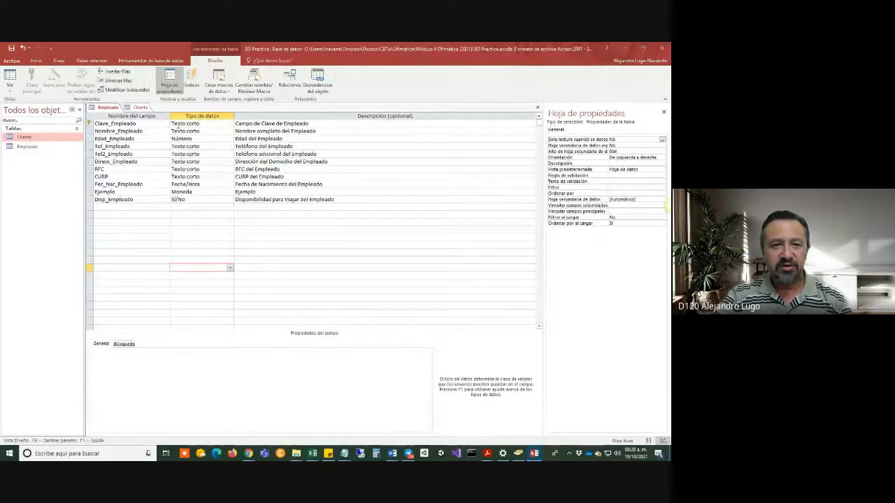
{"action": "left_click", "coordinate": [179, 122]}
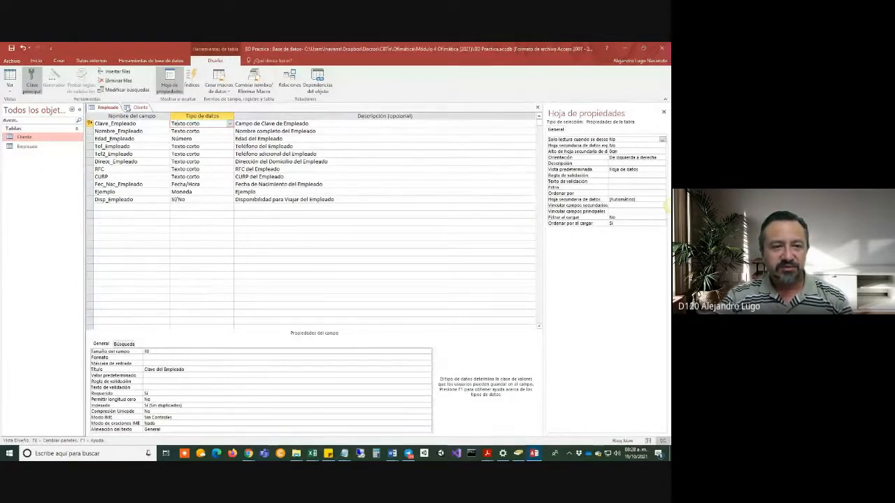
In the Cliente table design, enter "Llave Foránea de Empleado" as the description of Clave_Emp1.
{"action": "left_click", "coordinate": [139, 107]}
{"action": "left_click", "coordinate": [127, 146]}
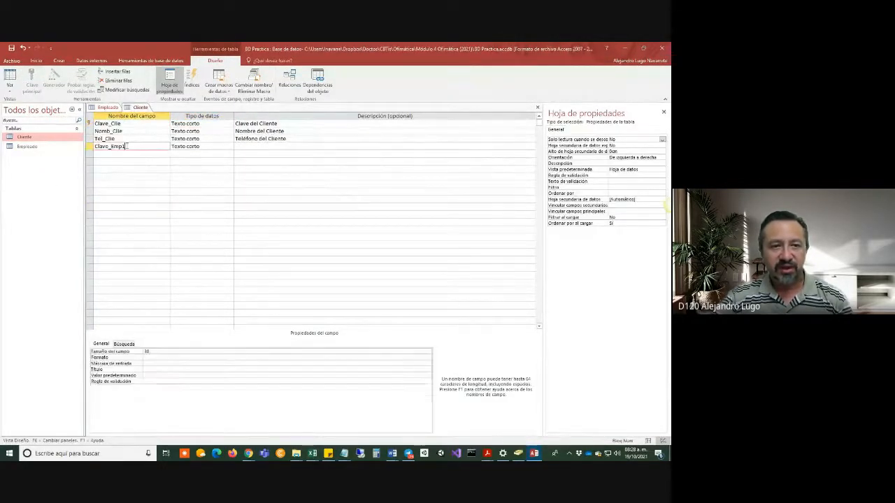
{"action": "left_click", "coordinate": [247, 147]}
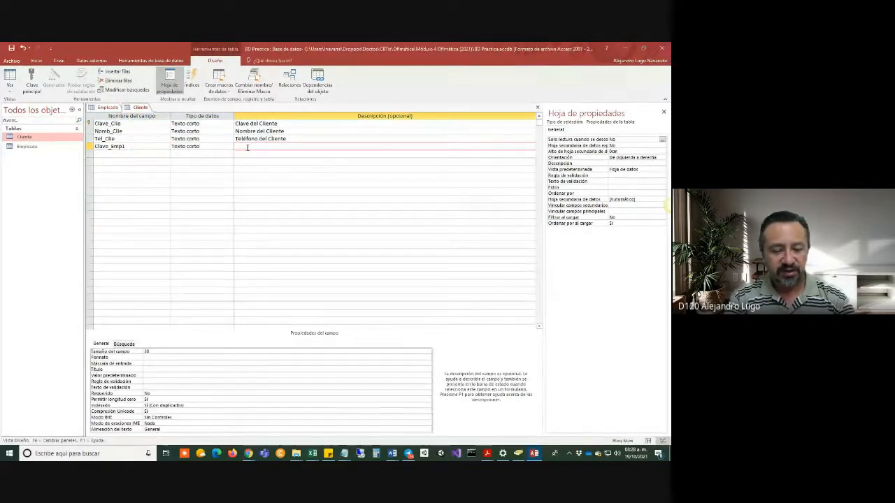
{"action": "type", "text": "Llave Foránea"}
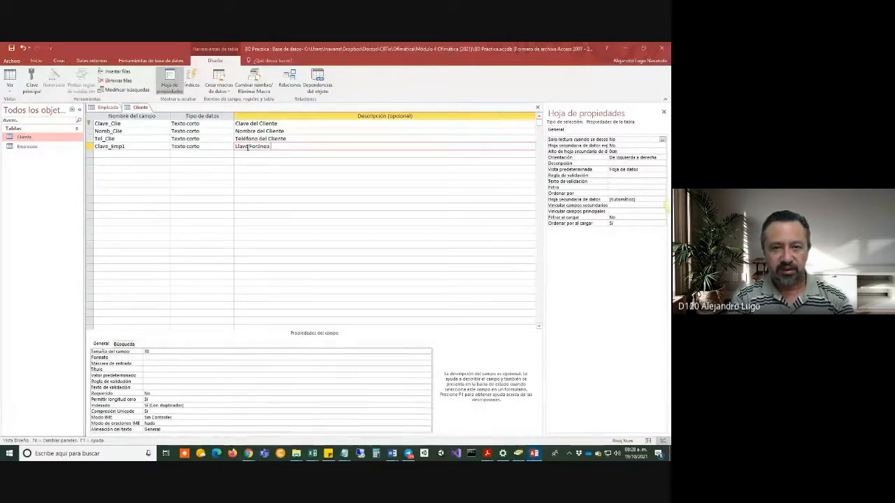
{"action": "type", "text": " de"}
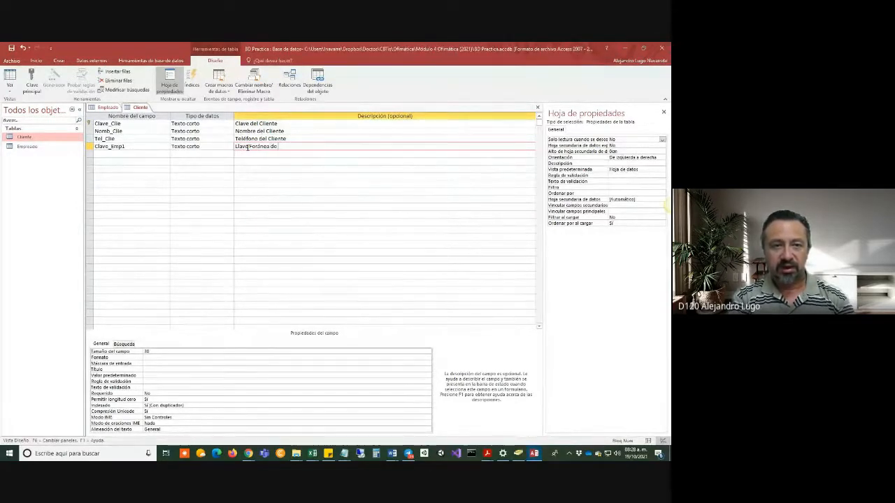
{"action": "key", "text": "BackSpace"}
{"action": "key", "text": "BackSpace"}
{"action": "key", "text": "BackSpace"}
{"action": "key", "text": "BackSpace"}
{"action": "key", "text": "BackSpace"}
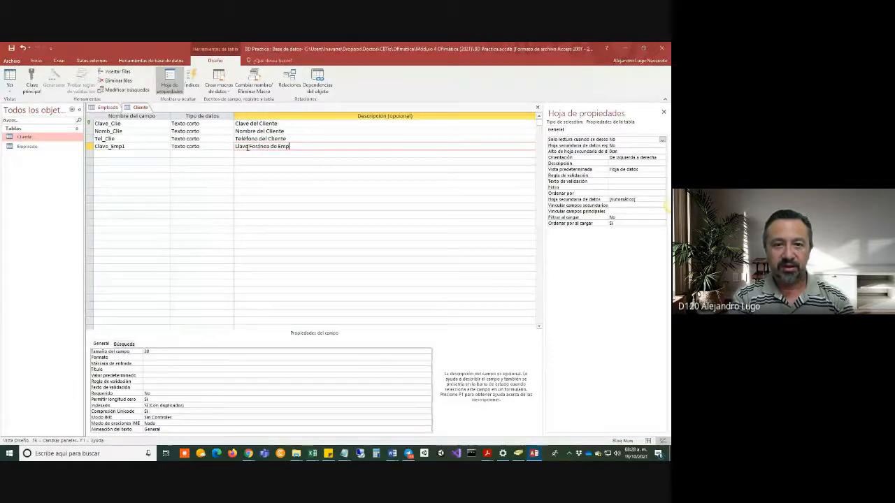
{"action": "type", "text": "mplo"}
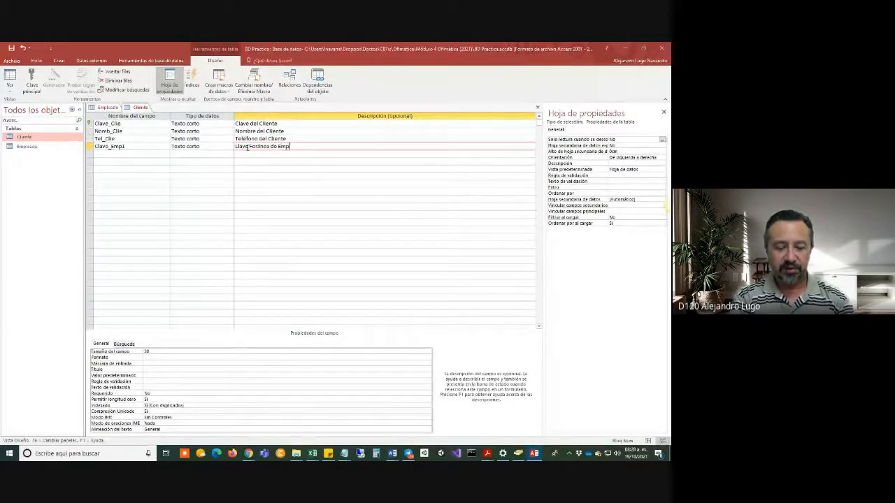
{"action": "type", "text": "ado"}
{"action": "key", "text": "Return"}
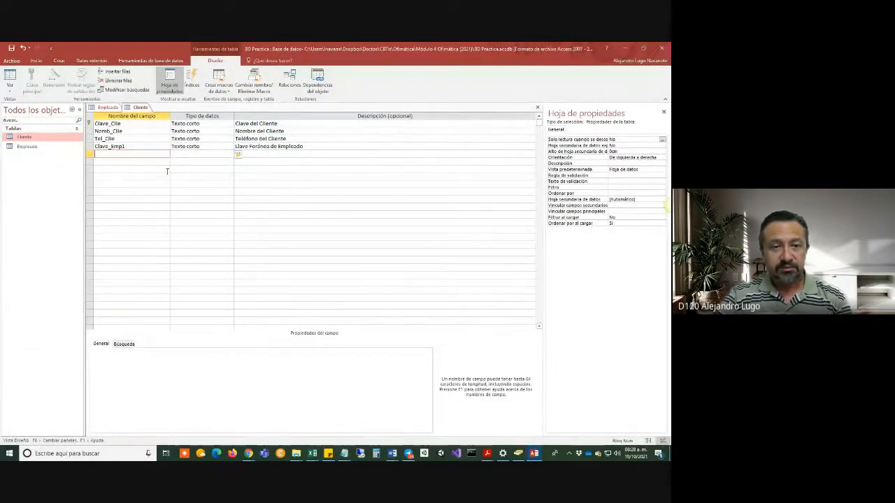
Check the data type and field size of Clave_Emp1 in the Cliente table.
{"action": "left_click", "coordinate": [201, 148]}
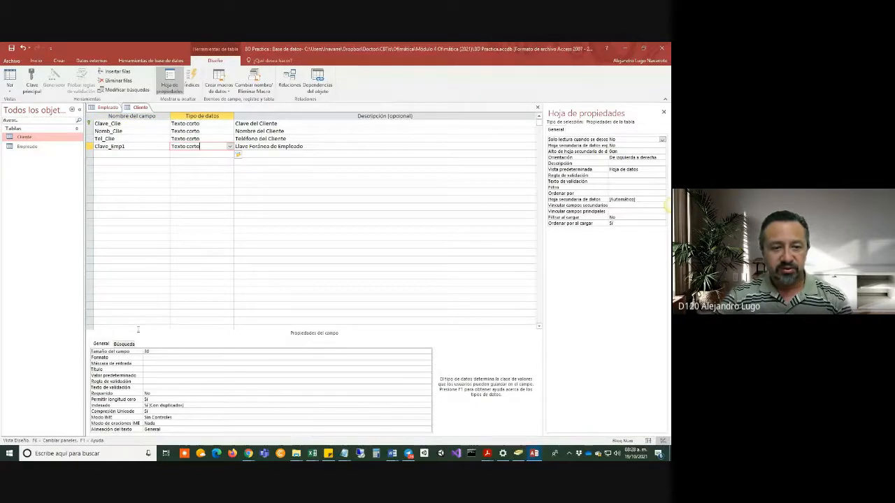
{"action": "left_click", "coordinate": [146, 352]}
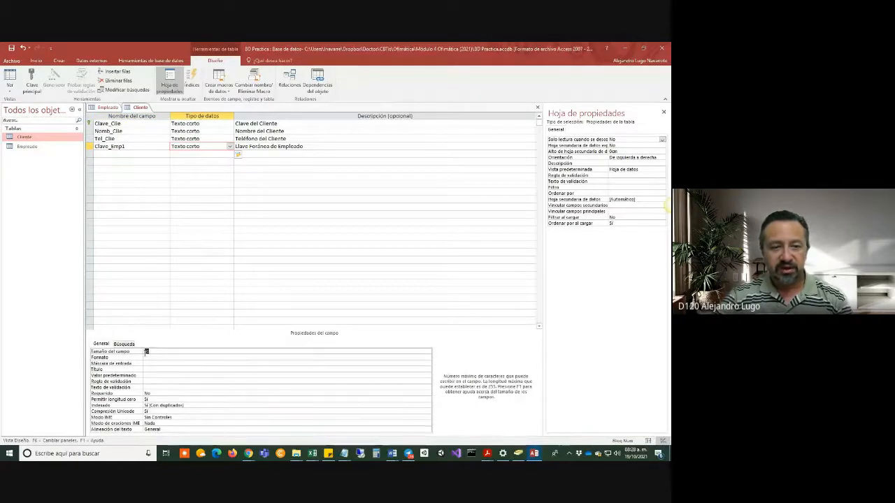
{"action": "left_click", "coordinate": [206, 223]}
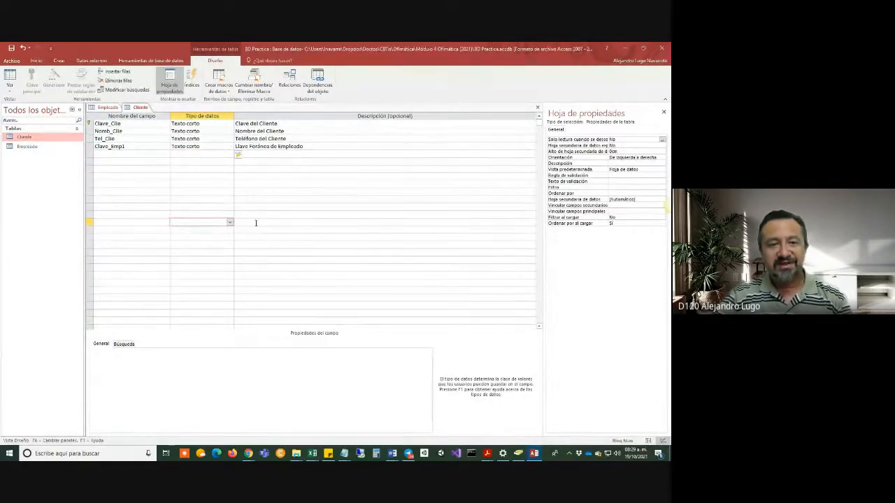
Switch to the aulaClic Access 2016 page in Chrome, open the basic concepts on relationships and go to the Tipos de relaciones section.
{"action": "key", "text": "alt+Tab"}
{"action": "key", "text": "alt+Tab"}
{"action": "key", "text": "alt+Tab"}
{"action": "key", "text": "alt+Tab"}
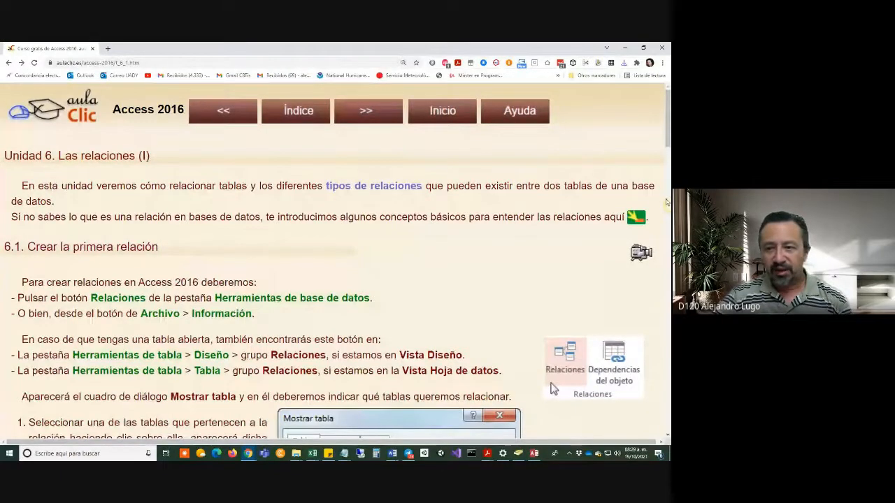
{"action": "left_click", "coordinate": [638, 218]}
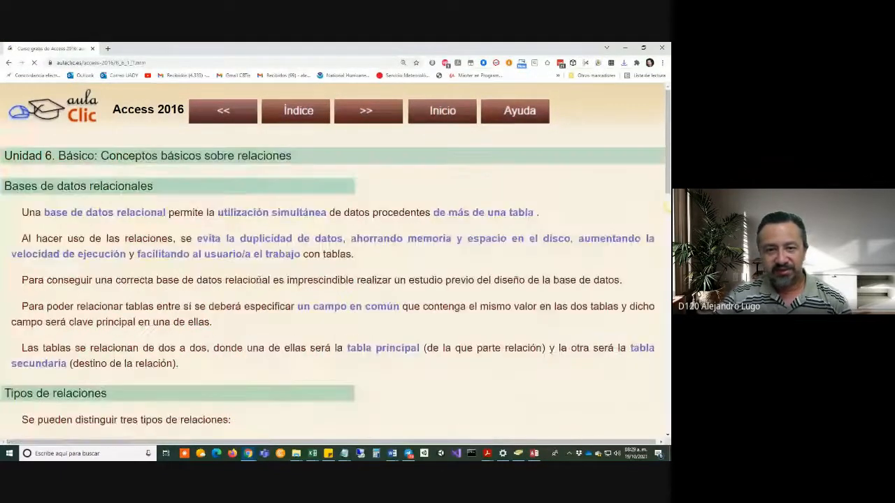
{"action": "scroll", "coordinate": [82, 196], "scroll_direction": "down", "scroll_amount": 1}
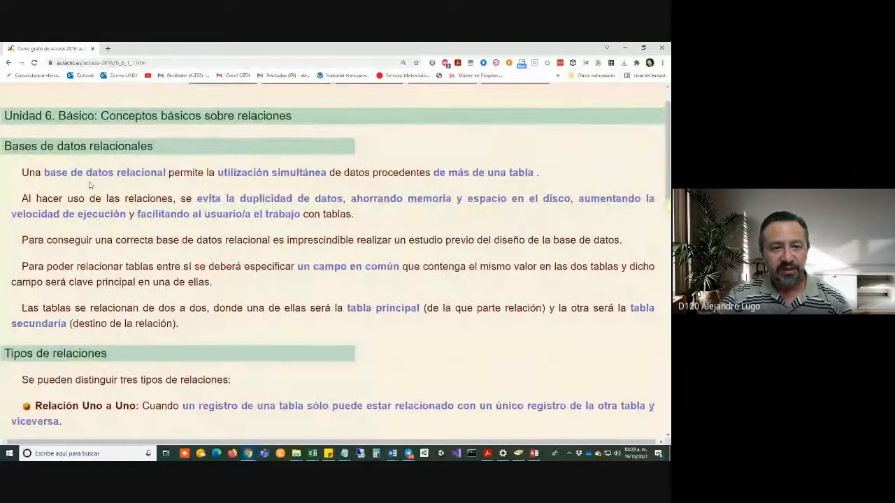
{"action": "scroll", "coordinate": [88, 185], "scroll_direction": "down", "scroll_amount": 6}
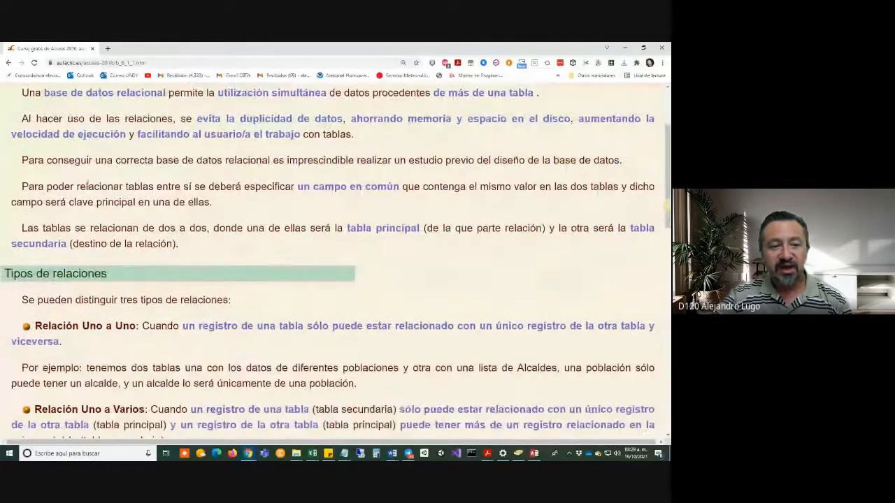
{"action": "scroll", "coordinate": [84, 183], "scroll_direction": "down", "scroll_amount": 1}
Examine the definitions of Relación Uno a Uno and Relación Uno a Varios, highlighting their key terms.
{"action": "left_click_drag", "start_coordinate": [60, 165], "coordinate": [136, 166]}
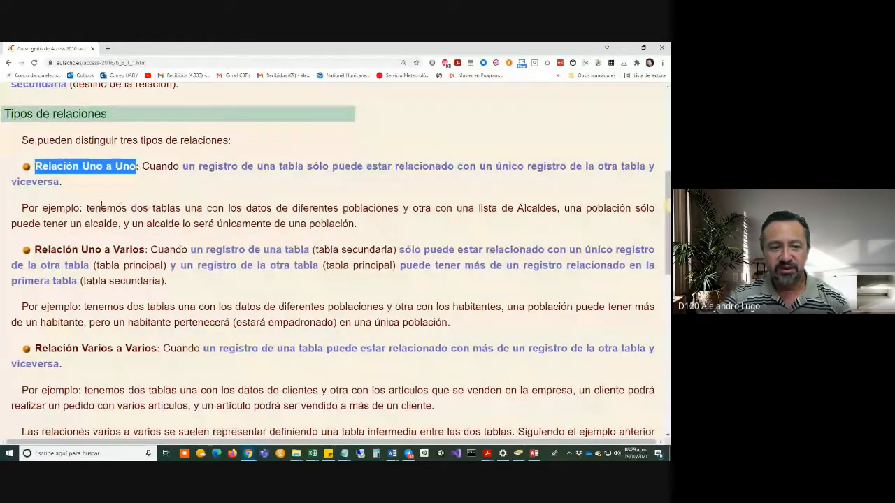
{"action": "left_click", "coordinate": [183, 220]}
{"action": "left_click_drag", "start_coordinate": [36, 250], "coordinate": [145, 249]}
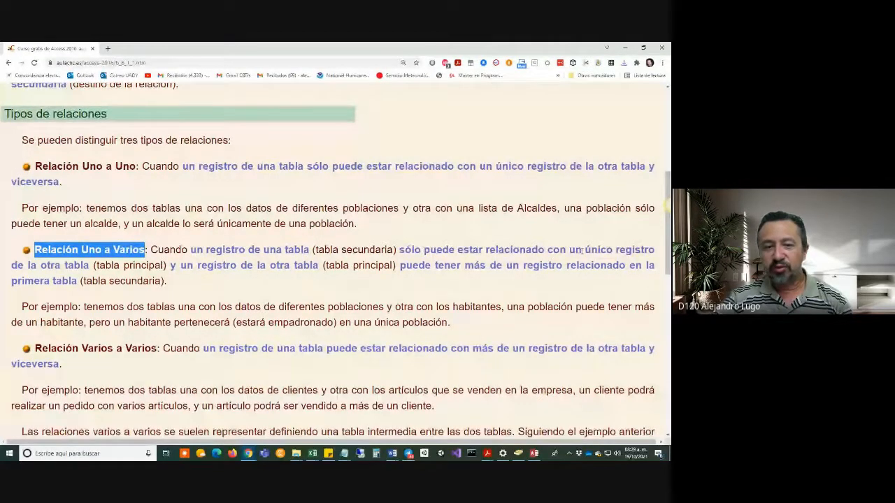
{"action": "left_click", "coordinate": [360, 250]}
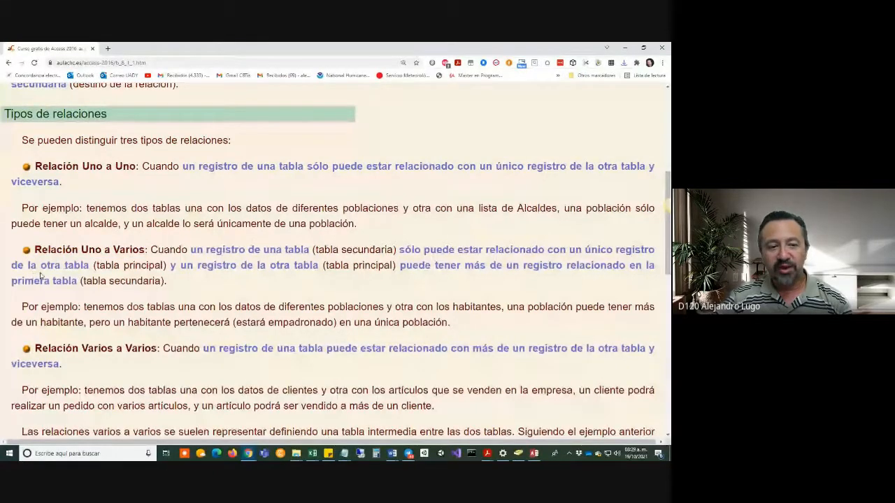
{"action": "left_click_drag", "start_coordinate": [105, 266], "coordinate": [156, 266]}
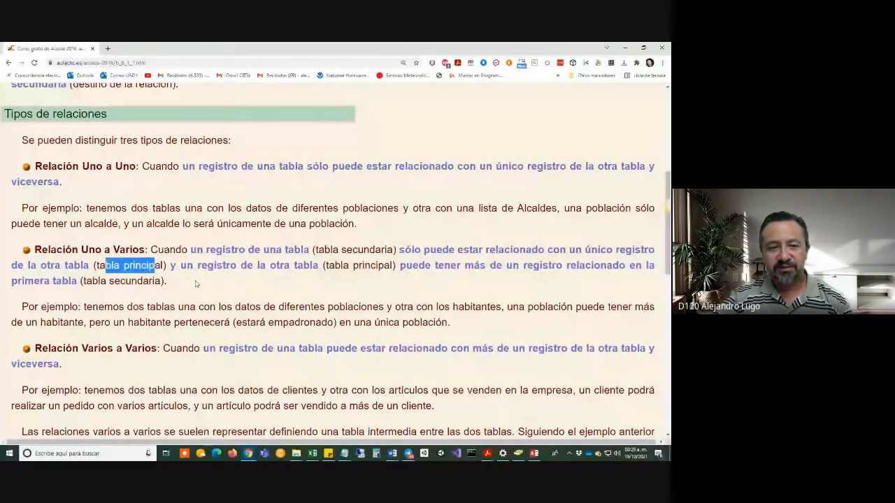
Examine the principal and secondary table terms in Relación Uno a Varios, plus the definition and examples of Relación Varios a Varios.
{"action": "left_click_drag", "start_coordinate": [342, 266], "coordinate": [384, 266]}
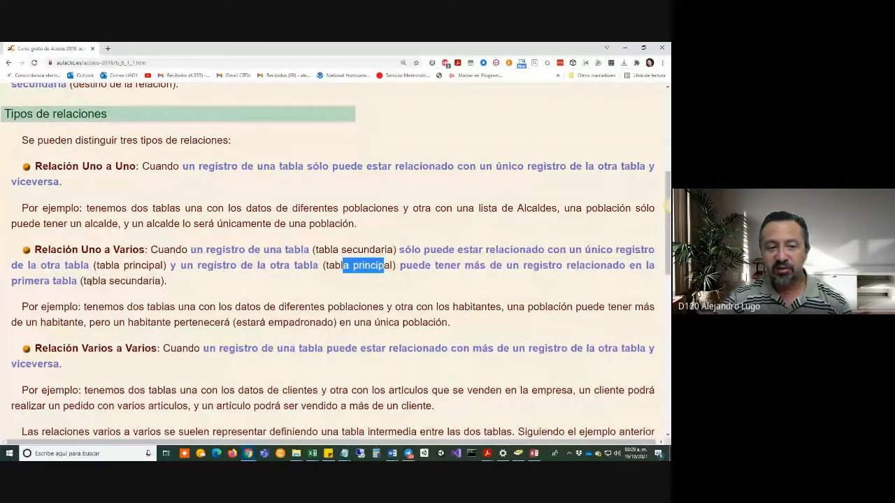
{"action": "left_click_drag", "start_coordinate": [86, 281], "coordinate": [162, 281]}
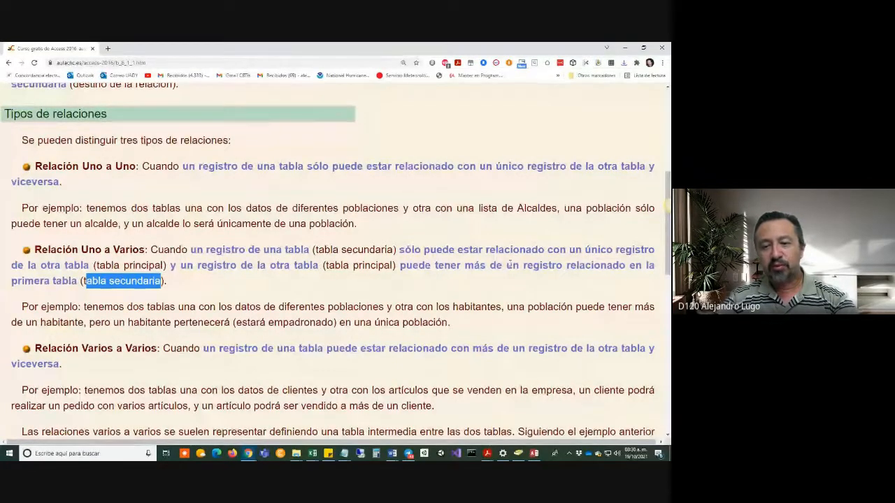
{"action": "scroll", "coordinate": [99, 280], "scroll_direction": "down", "scroll_amount": 2}
{"action": "left_click", "coordinate": [85, 268]}
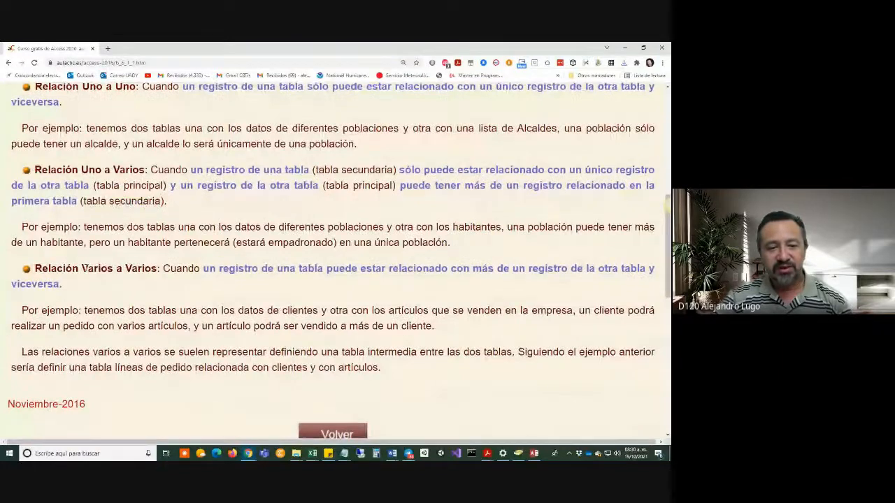
{"action": "left_click_drag", "start_coordinate": [84, 268], "coordinate": [151, 268]}
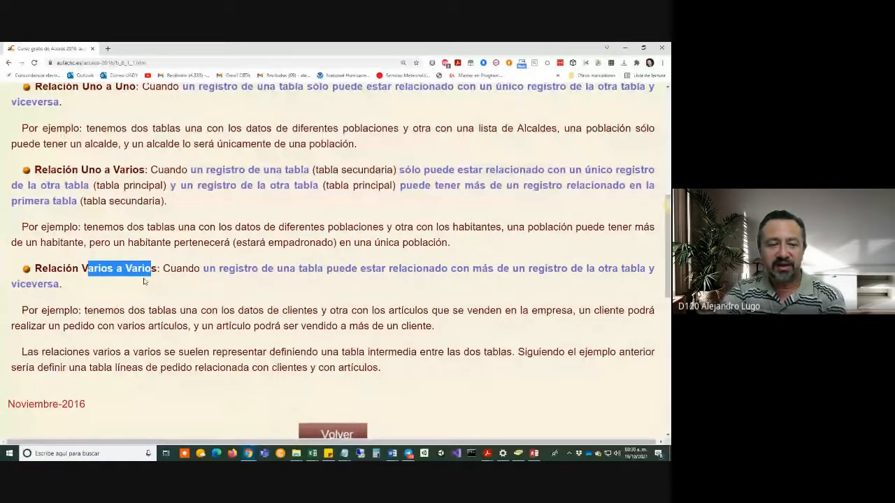
{"action": "scroll", "coordinate": [144, 281], "scroll_direction": "down", "scroll_amount": 2}
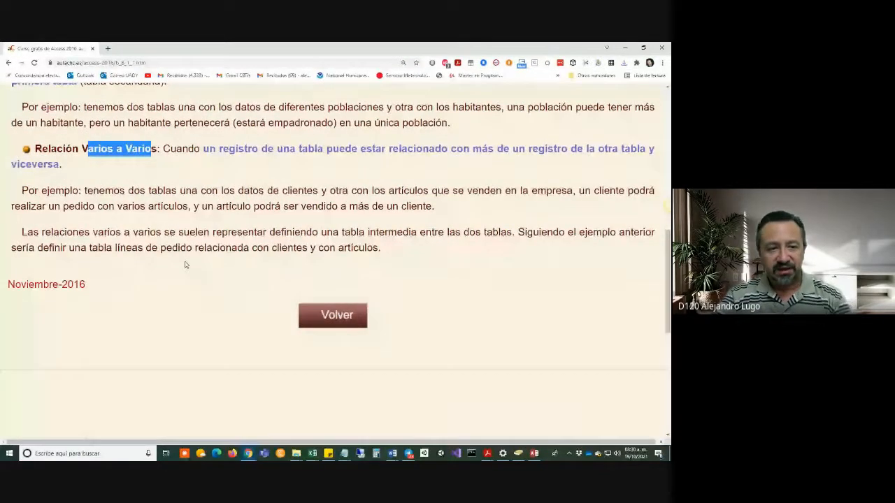
Switch to the Practica database in Access and review the Empleado and Cliente tables as the two sides of the relationship.
{"action": "key", "text": "alt+Tab"}
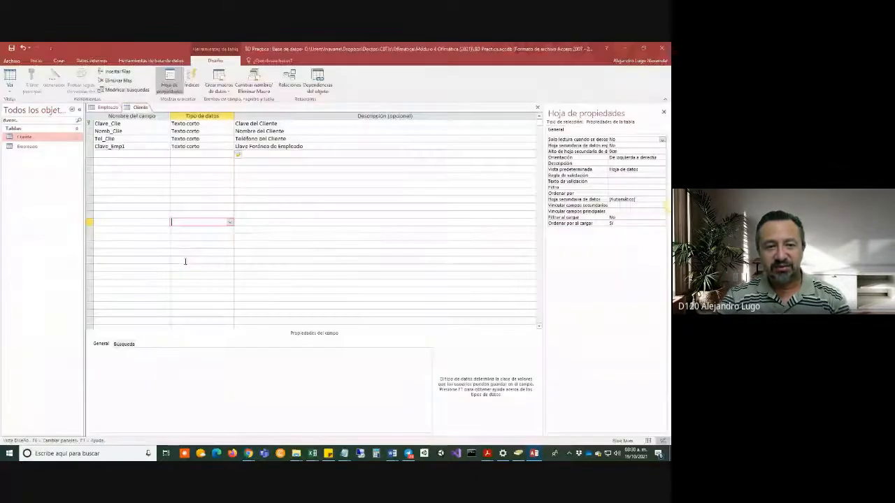
{"action": "left_click", "coordinate": [28, 150]}
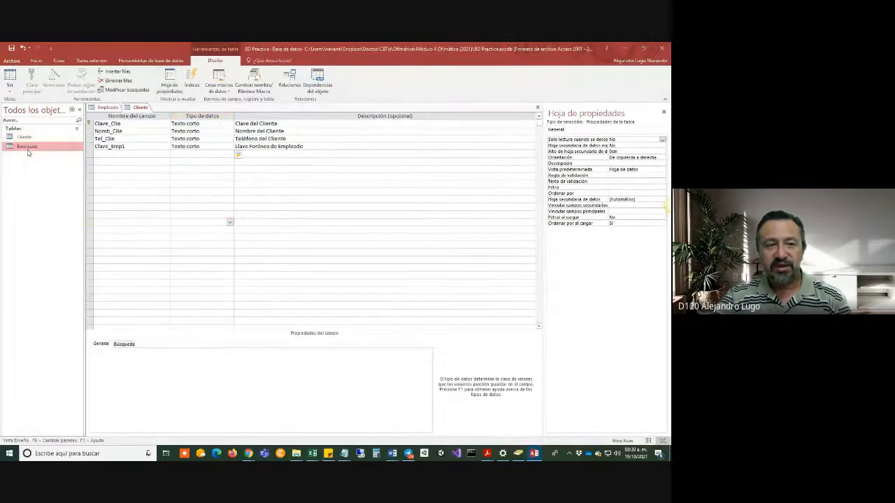
{"action": "left_click", "coordinate": [107, 108]}
{"action": "left_click", "coordinate": [131, 108]}
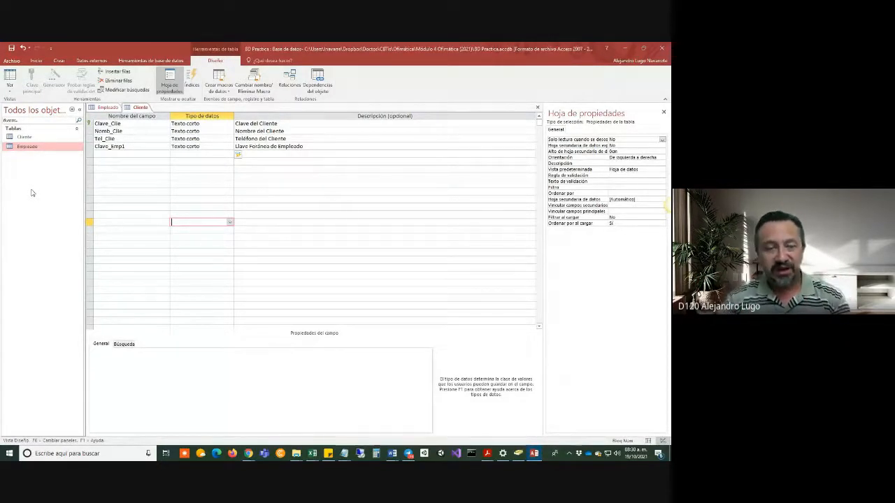
{"action": "left_click", "coordinate": [39, 138]}
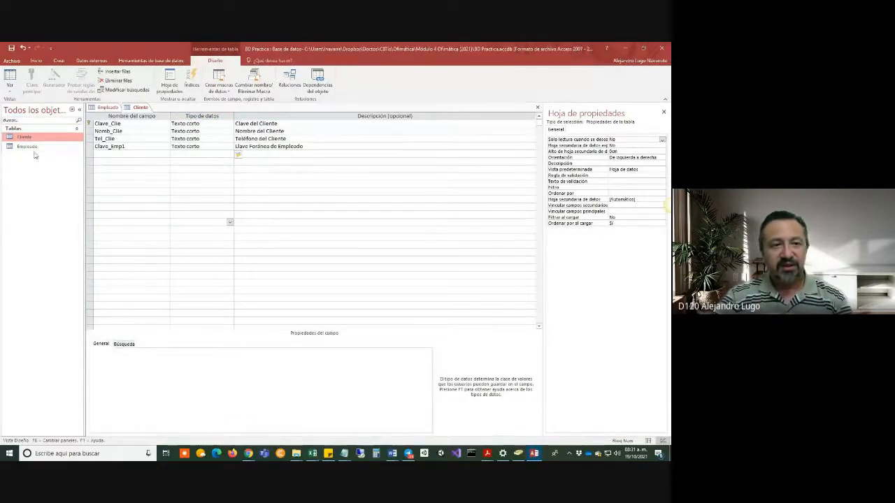
{"action": "left_click", "coordinate": [28, 148]}
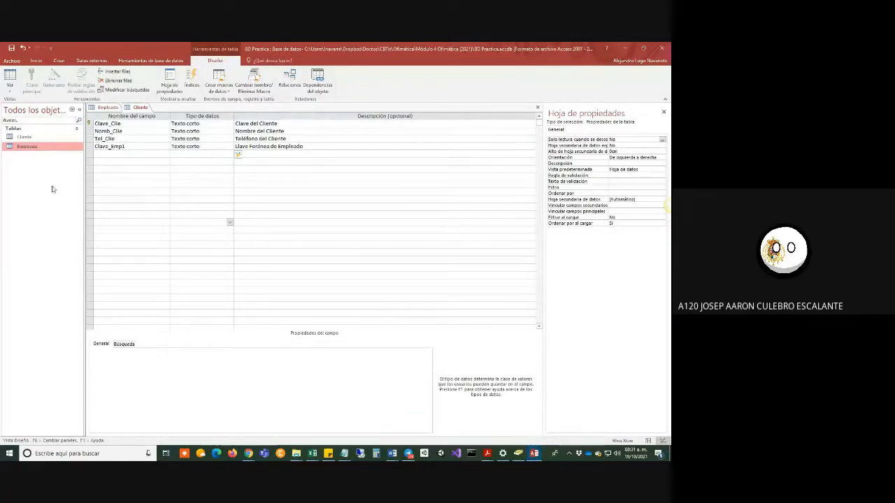
{"action": "left_click", "coordinate": [29, 138]}
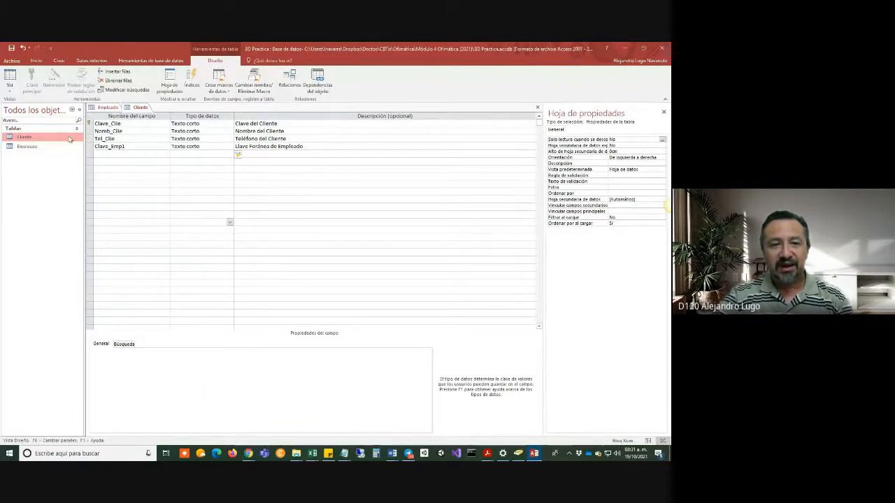
{"action": "left_click", "coordinate": [28, 147]}
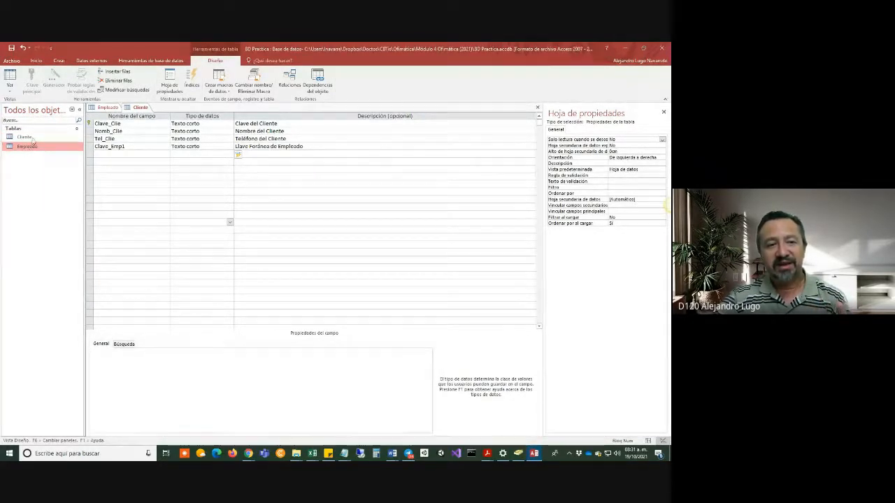
{"action": "left_click", "coordinate": [32, 138]}
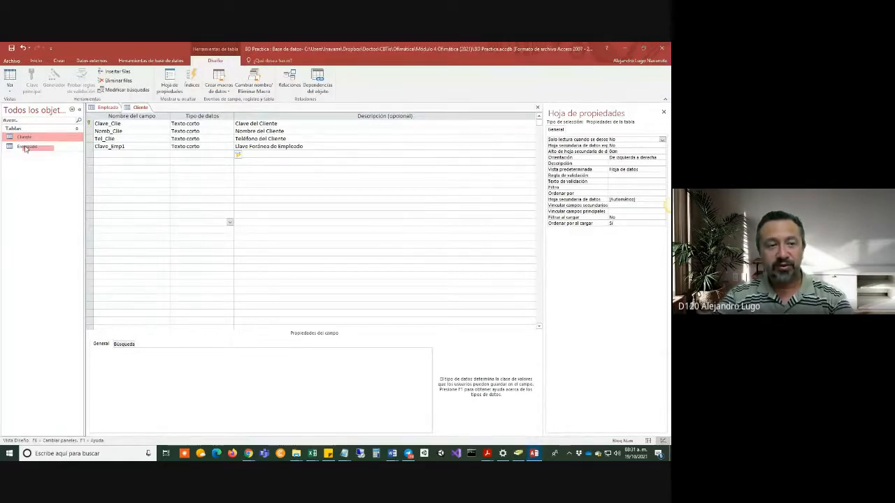
{"action": "left_click", "coordinate": [27, 146]}
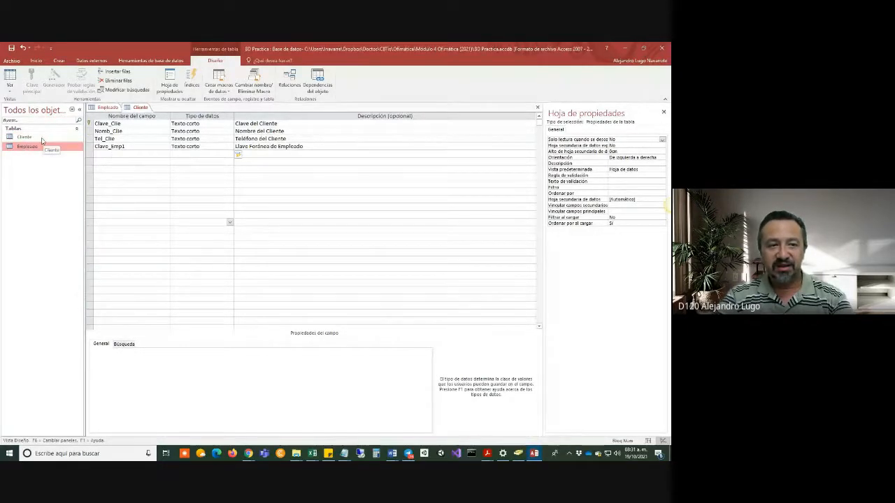
Compare the Empleado and Cliente designs, check the Clave_Emp1 foreign key field, and return to the relationship types page in Chrome.
{"action": "left_click", "coordinate": [102, 108]}
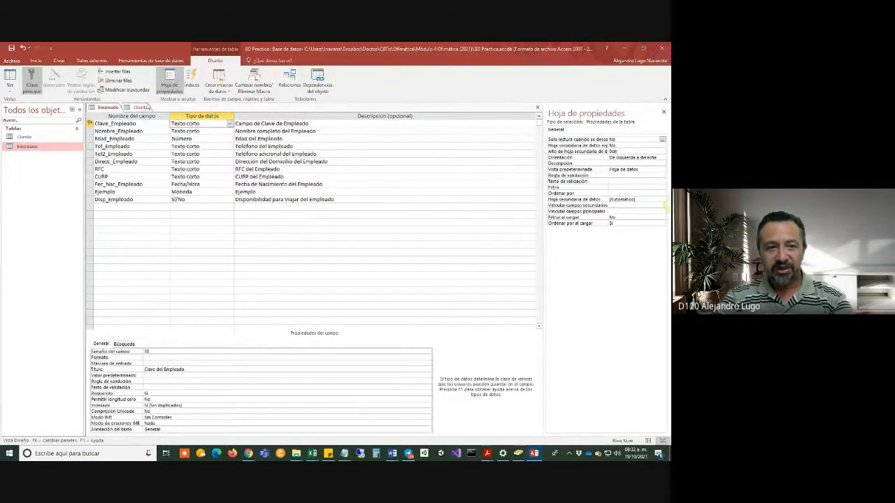
{"action": "left_click", "coordinate": [141, 108]}
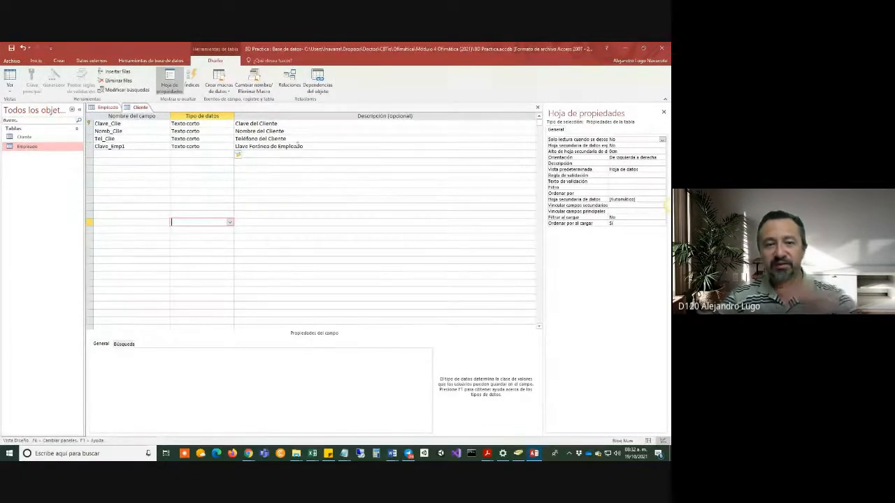
{"action": "left_click", "coordinate": [309, 146]}
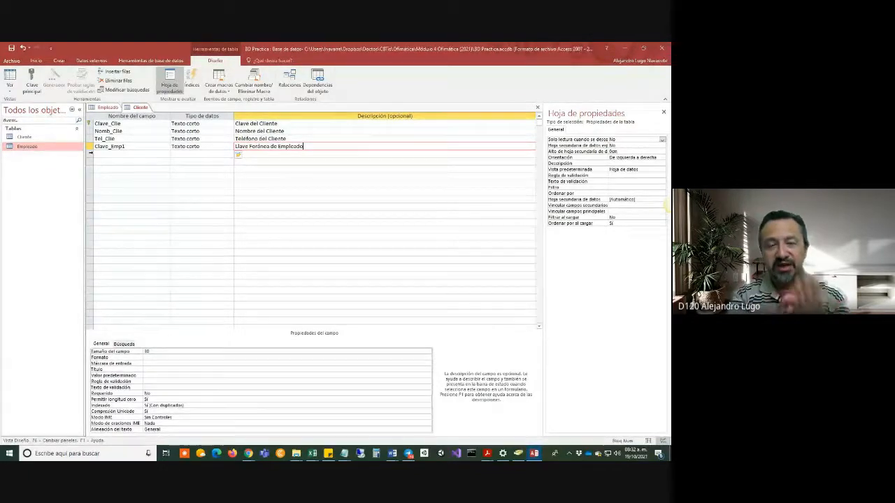
{"action": "left_click", "coordinate": [281, 183]}
{"action": "key", "text": "alt+Tab"}
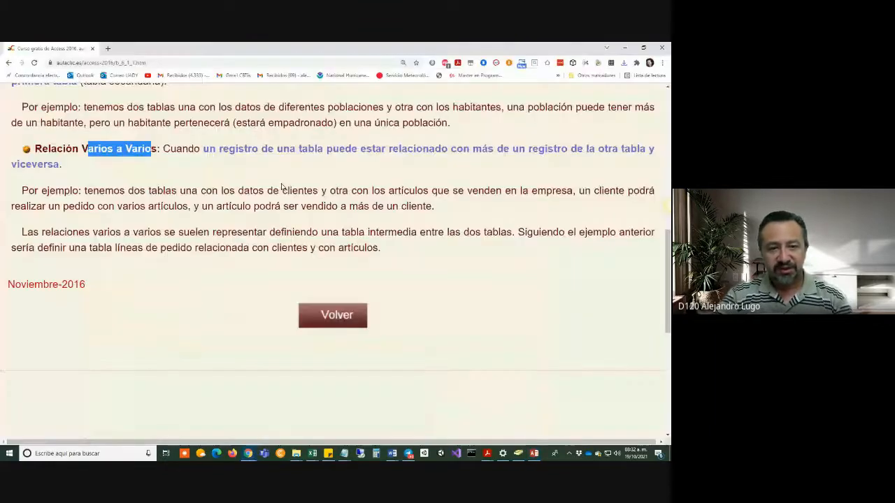
Return from the relationship types page to the lesson and read section 6.1 on how to open Relaciones in Access 2016.
{"action": "scroll", "coordinate": [195, 221], "scroll_direction": "up", "scroll_amount": 2}
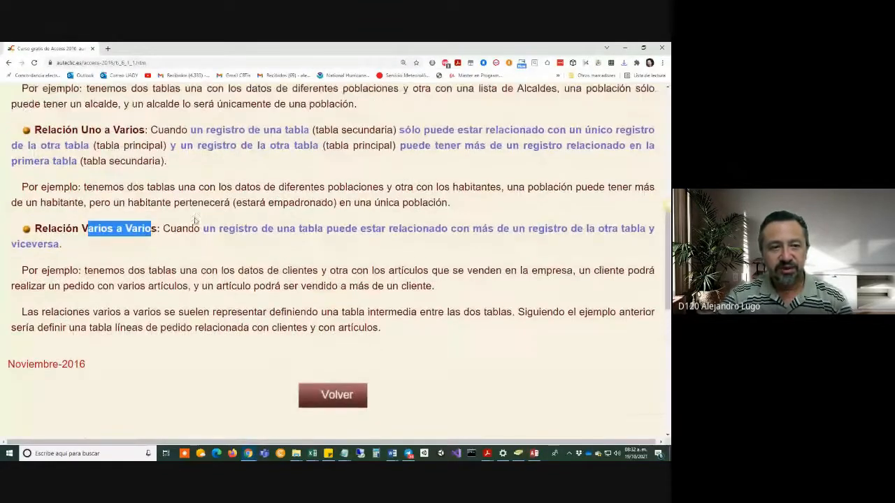
{"action": "left_click", "coordinate": [8, 62]}
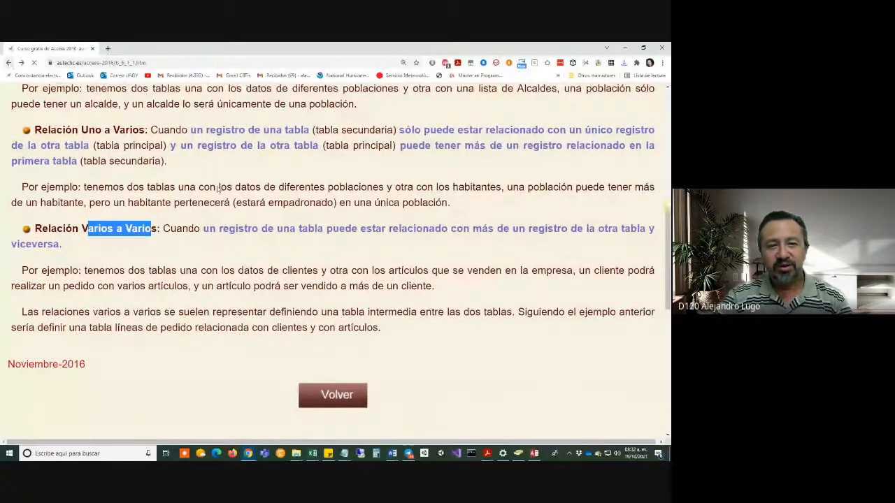
{"action": "scroll", "coordinate": [237, 204], "scroll_direction": "down", "scroll_amount": 1}
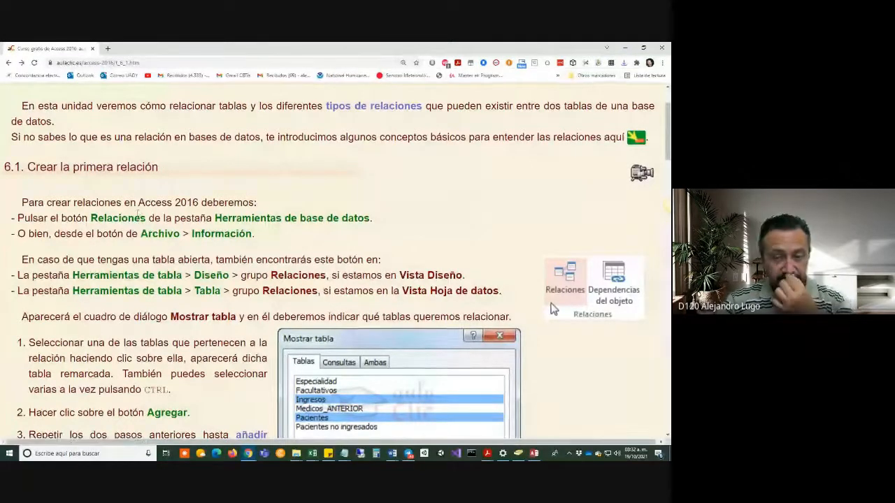
{"action": "scroll", "coordinate": [47, 182], "scroll_direction": "down", "scroll_amount": 2}
{"action": "scroll", "coordinate": [45, 180], "scroll_direction": "up", "scroll_amount": 1}
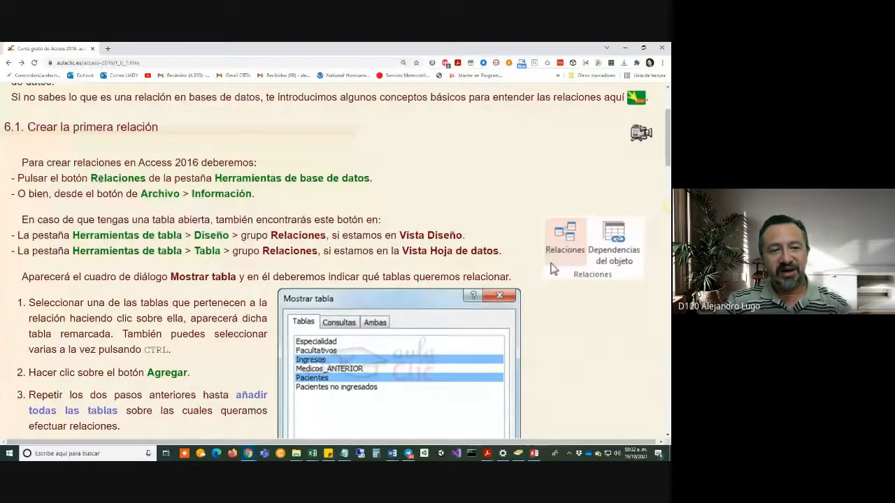
{"action": "double_click", "coordinate": [142, 179]}
{"action": "left_click_drag", "start_coordinate": [214, 178], "coordinate": [358, 179]}
Switch to Access and open the Relaciones window of BD Practica with its Mostrar tabla dialog, checking it against the lesson.
{"action": "key", "text": "alt+Tab"}
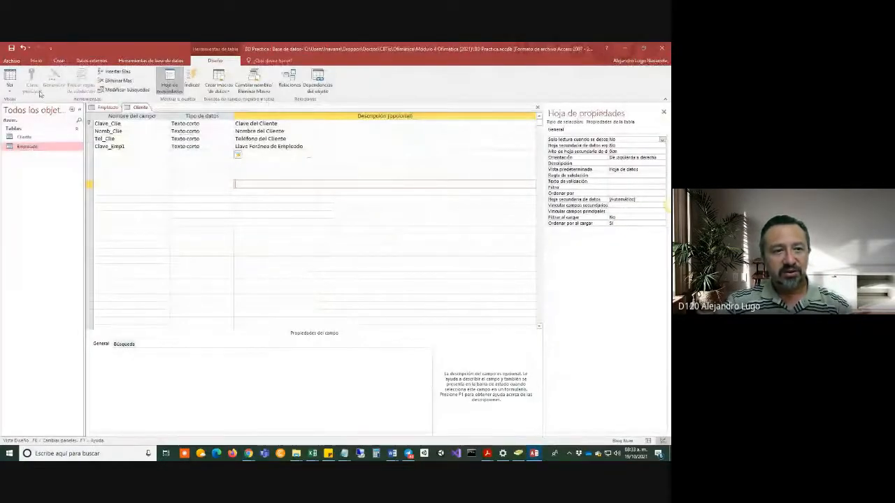
{"action": "left_click", "coordinate": [35, 61]}
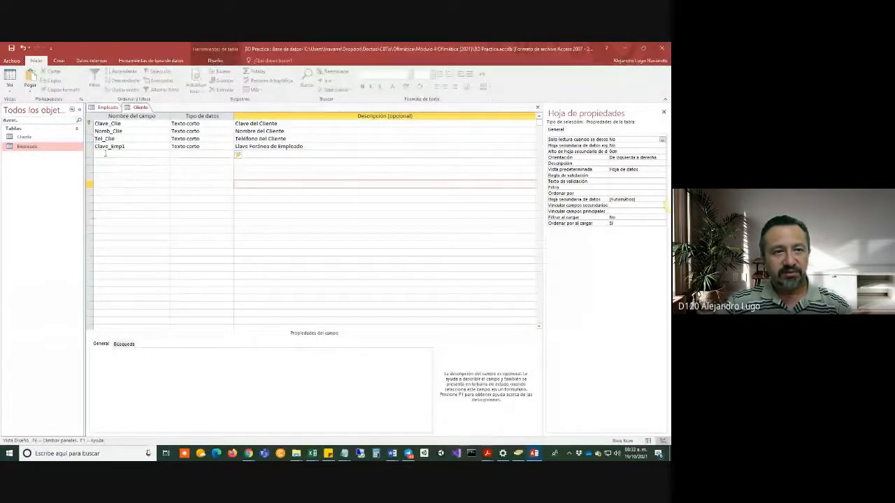
{"action": "key", "text": "alt+Tab"}
{"action": "key", "text": "alt+Tab"}
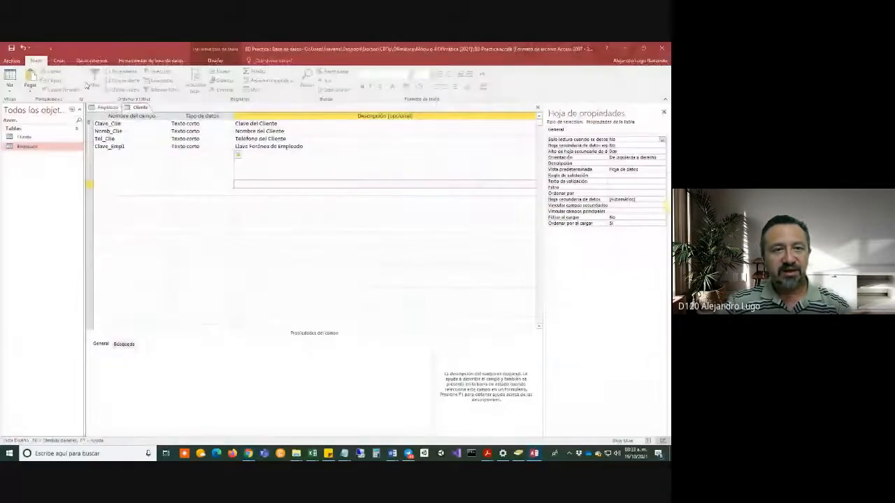
{"action": "left_click", "coordinate": [147, 61]}
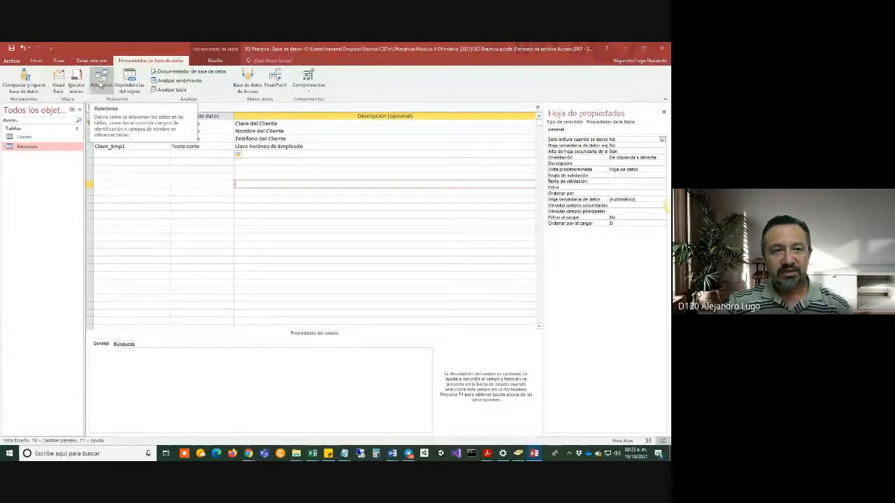
{"action": "left_click", "coordinate": [101, 84]}
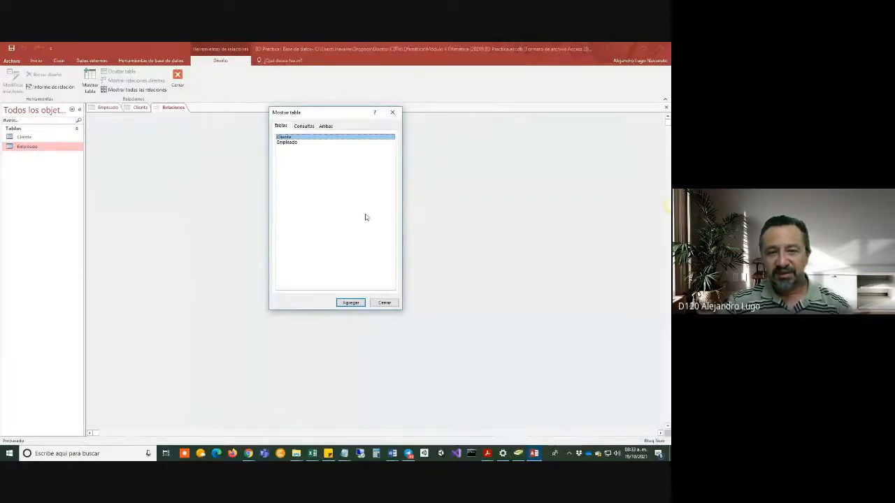
{"action": "key", "text": "alt+Tab"}
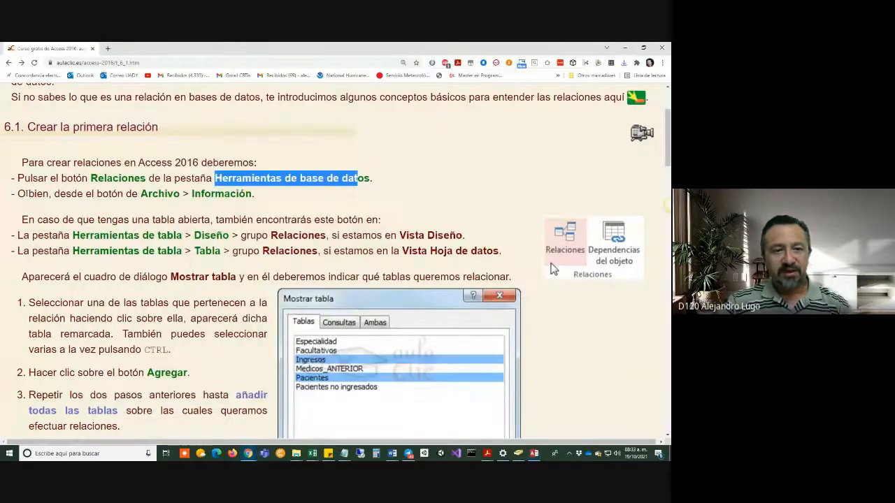
{"action": "key", "text": "alt+Tab"}
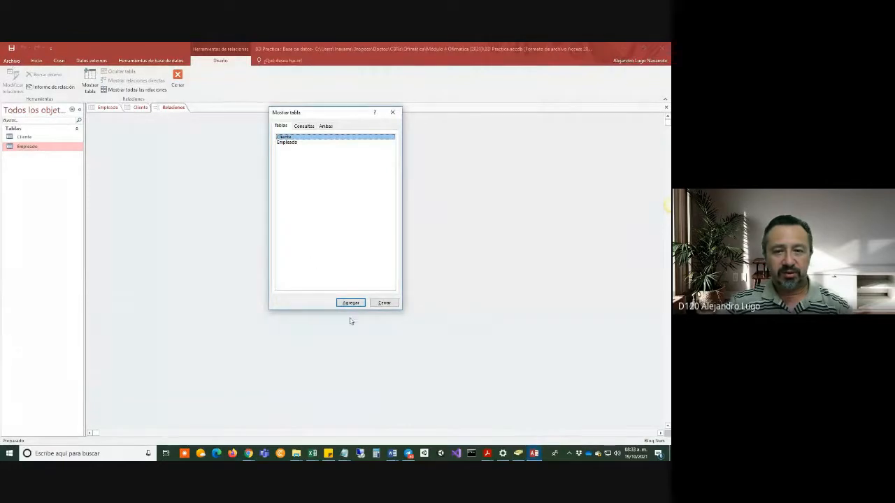
Dismiss the Mostrar tabla dialog and check the database's Información page for the Relaciones command described in the lesson.
{"action": "left_click", "coordinate": [374, 304]}
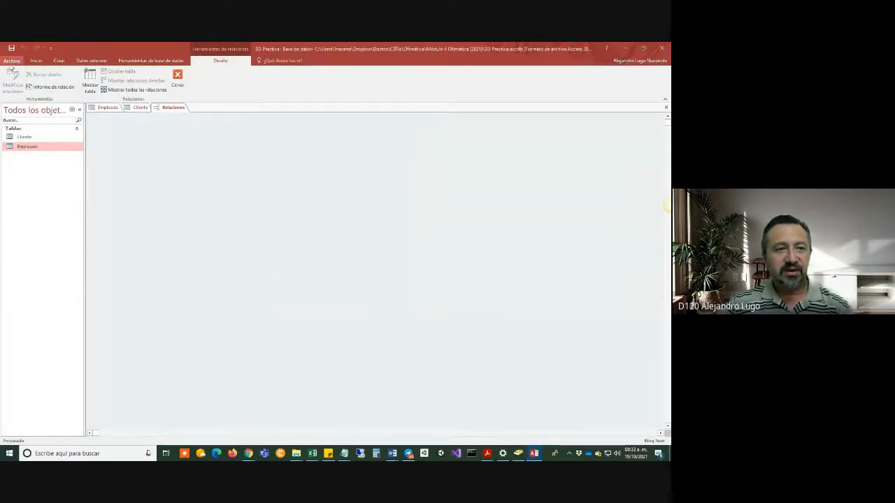
{"action": "left_click", "coordinate": [11, 62]}
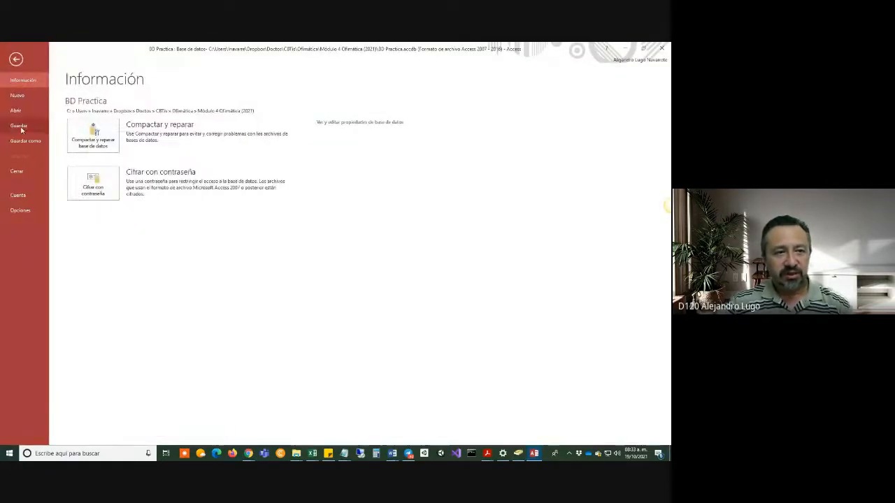
{"action": "left_click", "coordinate": [17, 60]}
{"action": "key", "text": "alt+Tab"}
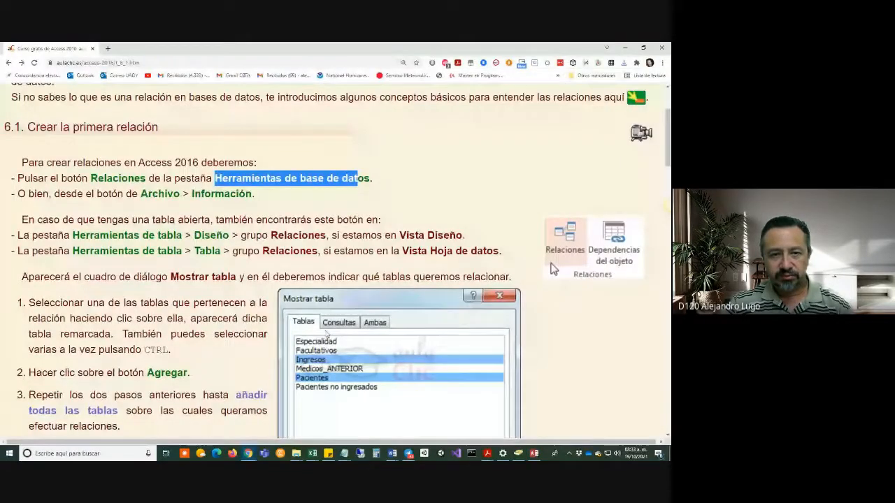
{"action": "key", "text": "alt+Tab"}
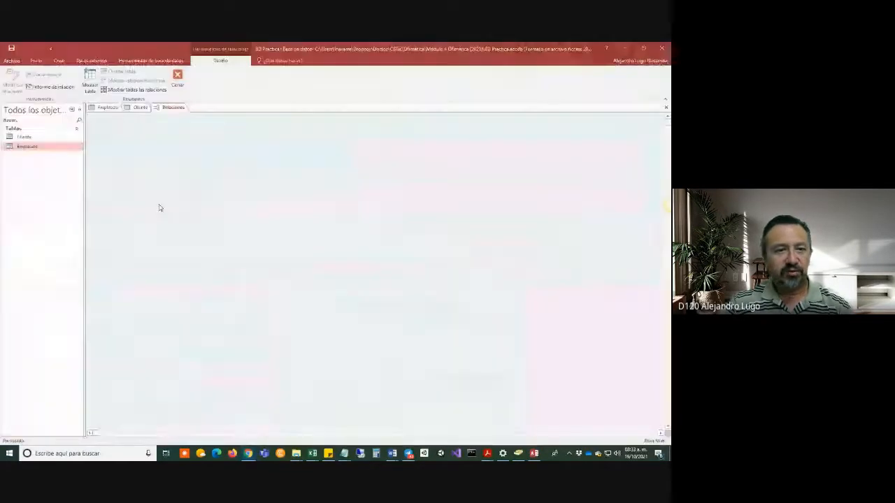
Display the Empleado table design and check Información again for a Relaciones command, comparing it with the lesson.
{"action": "left_click", "coordinate": [106, 107]}
{"action": "left_click", "coordinate": [12, 60]}
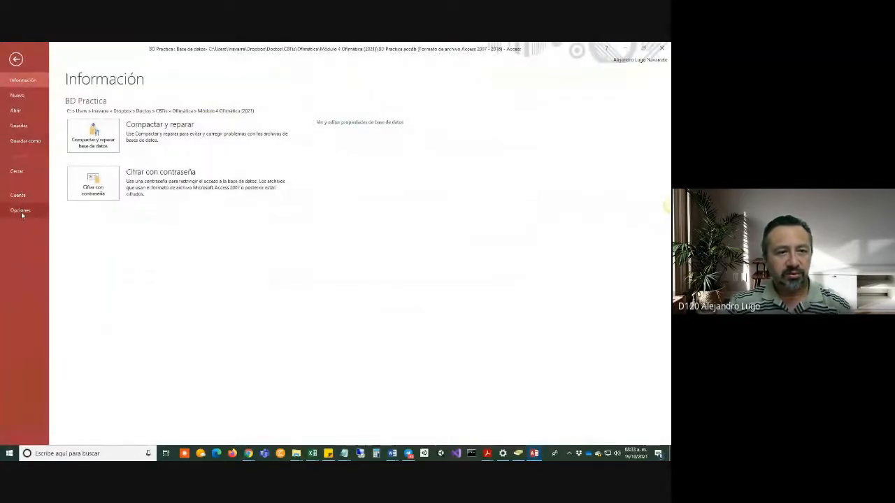
{"action": "key", "text": "Escape"}
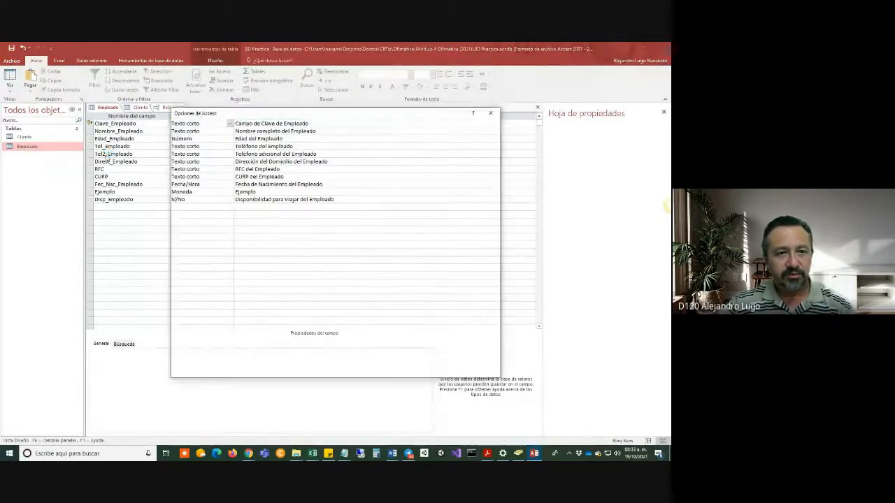
{"action": "left_click", "coordinate": [478, 370]}
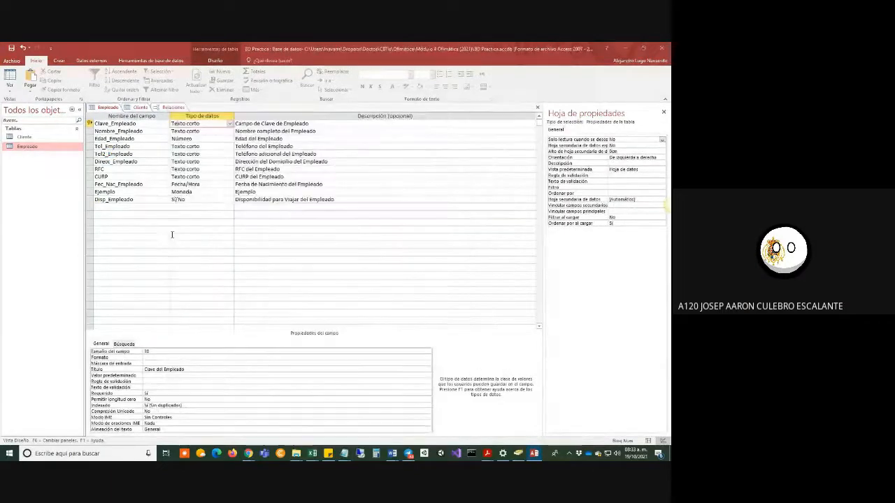
{"action": "left_click", "coordinate": [12, 61]}
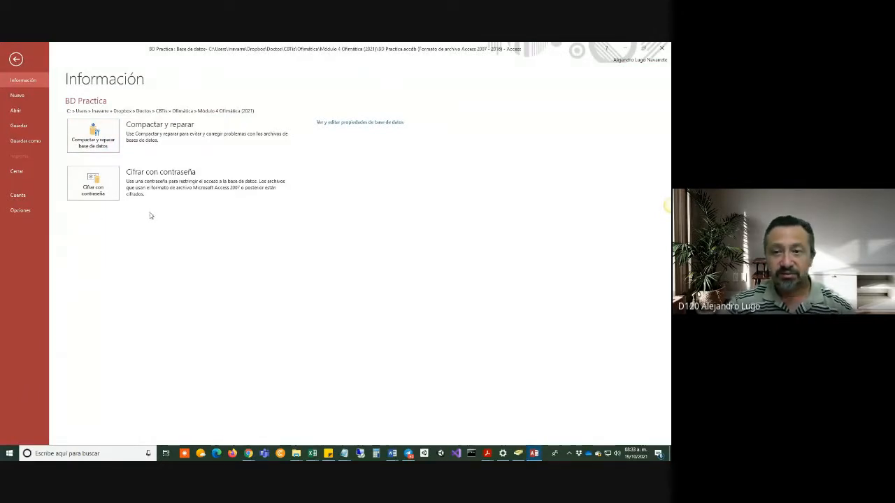
{"action": "key", "text": "alt+Tab"}
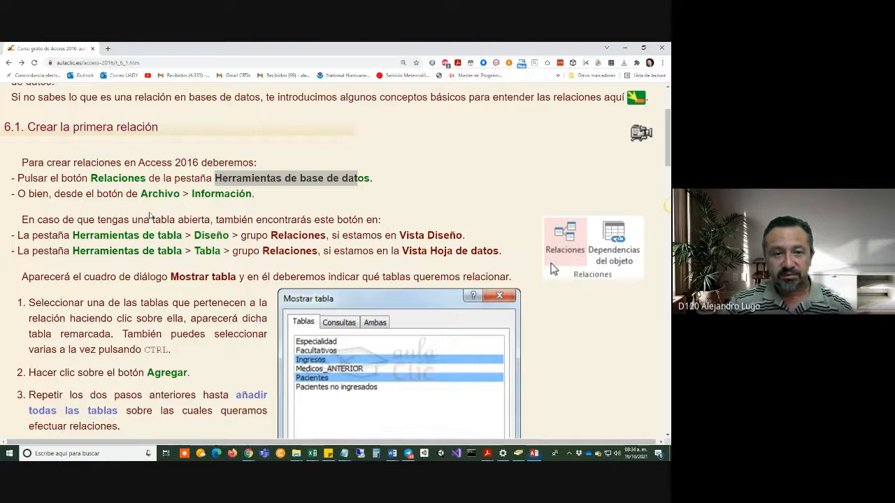
{"action": "key", "text": "alt+Tab"}
{"action": "left_click", "coordinate": [16, 59]}
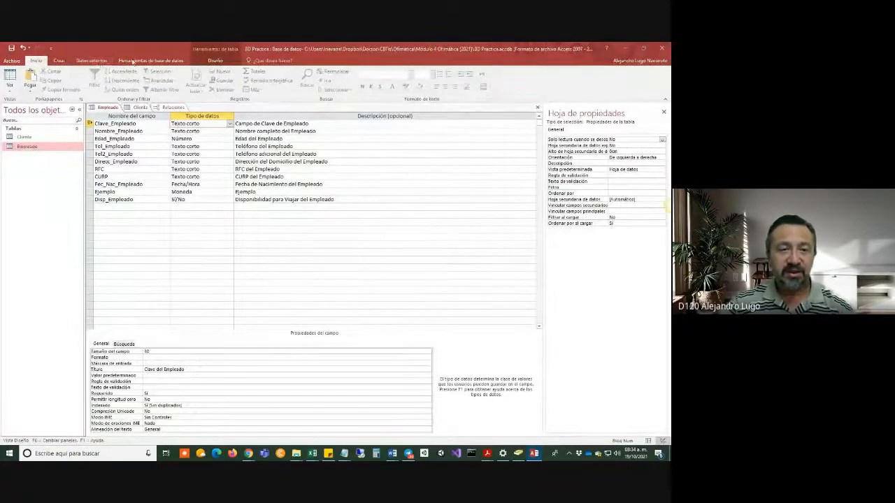
Close the empty Relaciones window and reopen it from the database tools to bring back the Mostrar tabla dialog.
{"action": "left_click", "coordinate": [120, 62]}
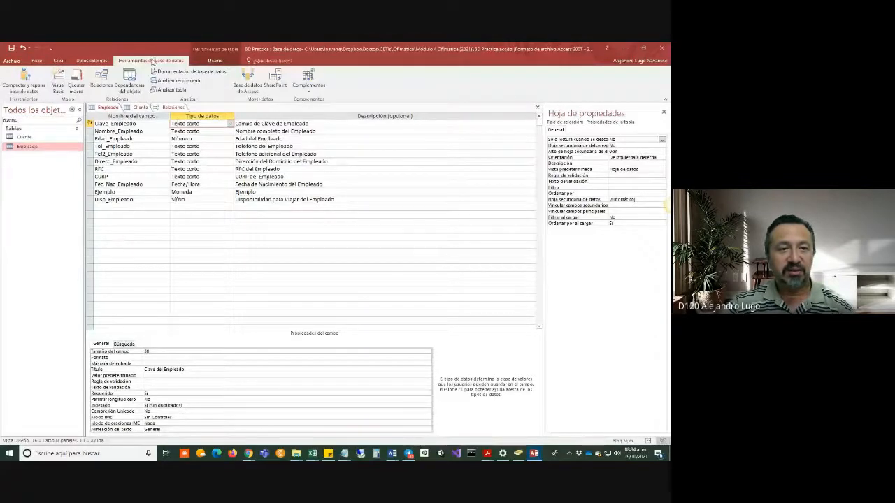
{"action": "left_click", "coordinate": [98, 82]}
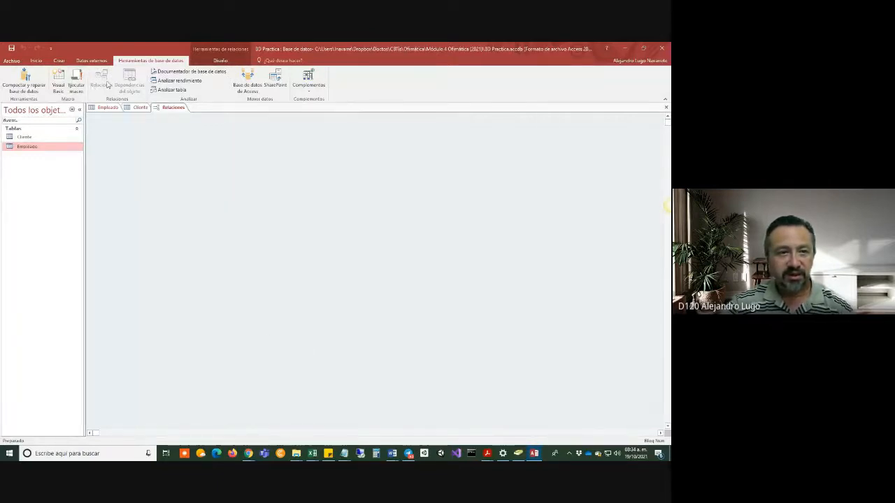
{"action": "left_click", "coordinate": [168, 108]}
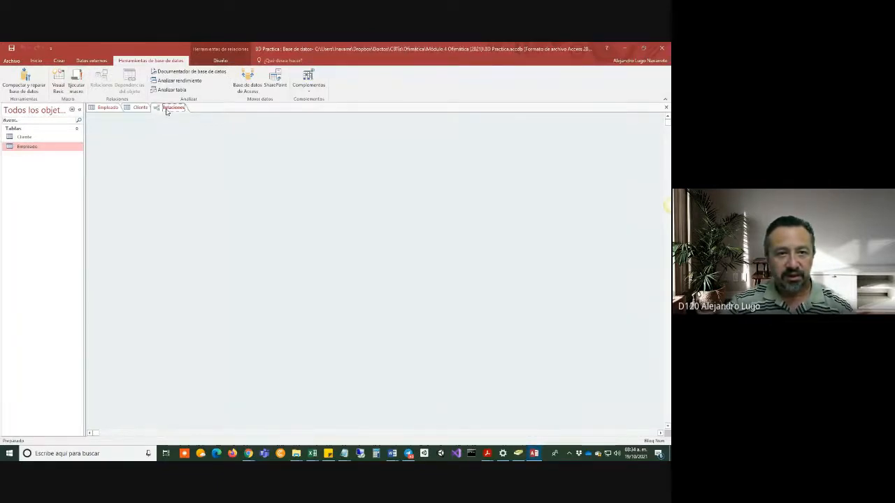
{"action": "right_click", "coordinate": [169, 109]}
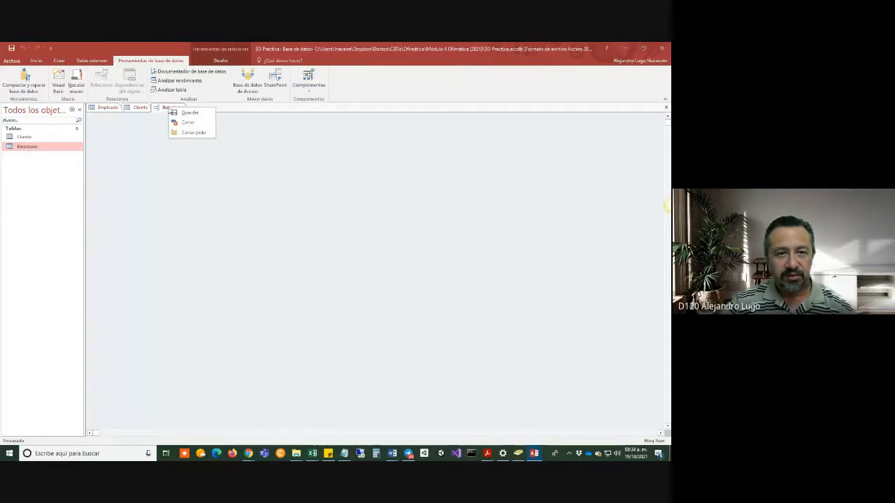
{"action": "left_click", "coordinate": [188, 121]}
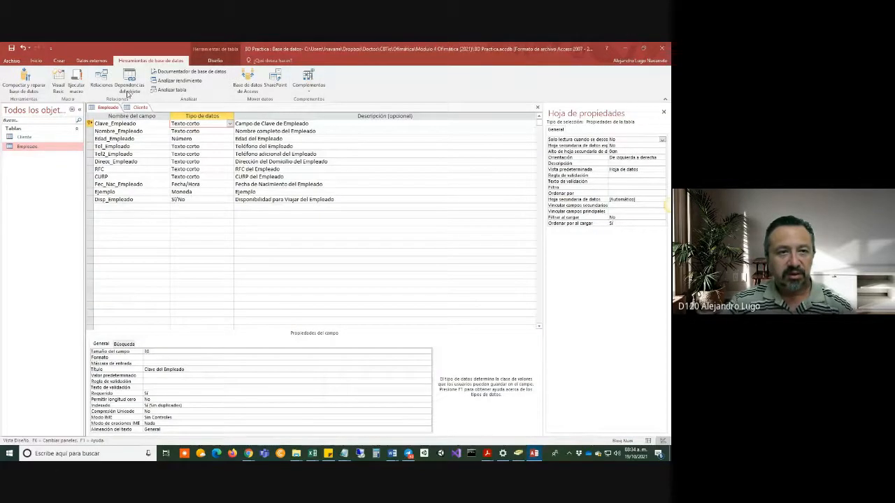
{"action": "left_click", "coordinate": [101, 82]}
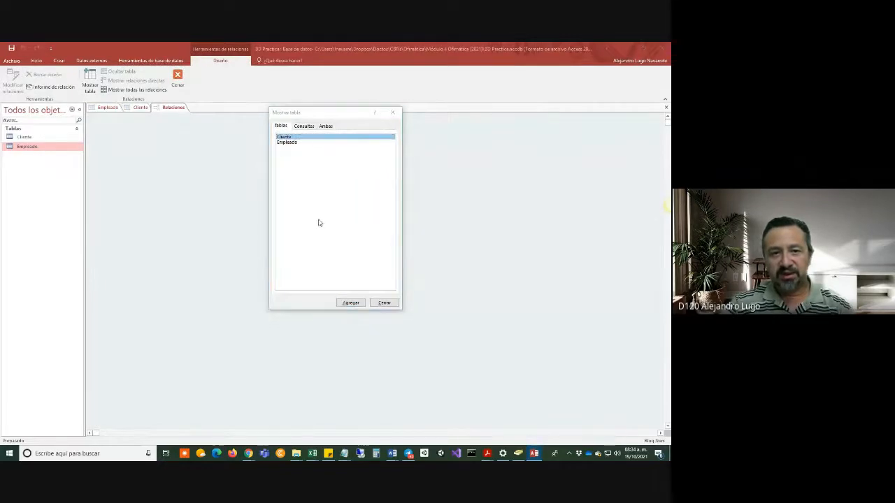
Review the lesson's instructions for an open table, and close the Mostrar tabla dialog and the Relaciones window.
{"action": "key", "text": "alt+Tab"}
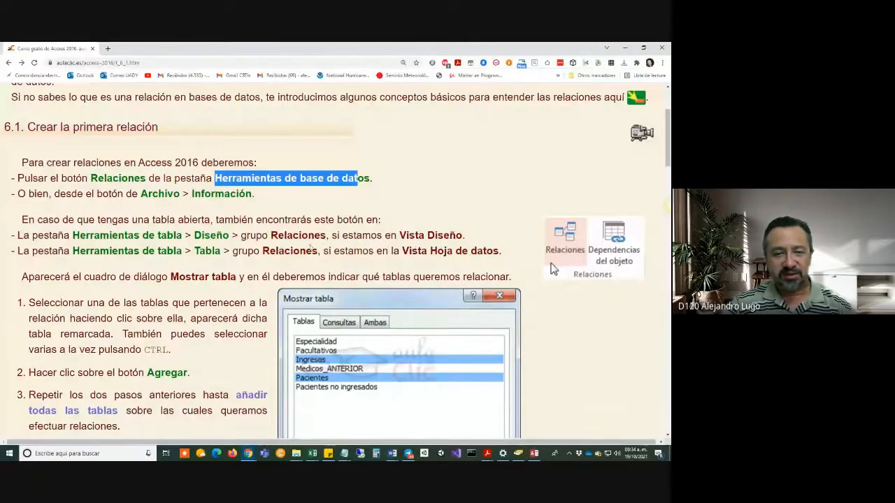
{"action": "key", "text": "alt+Tab"}
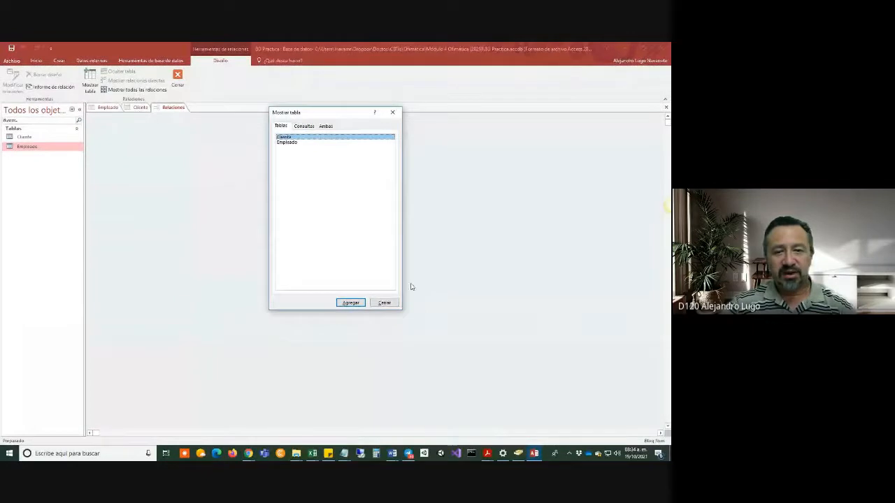
{"action": "left_click", "coordinate": [383, 302]}
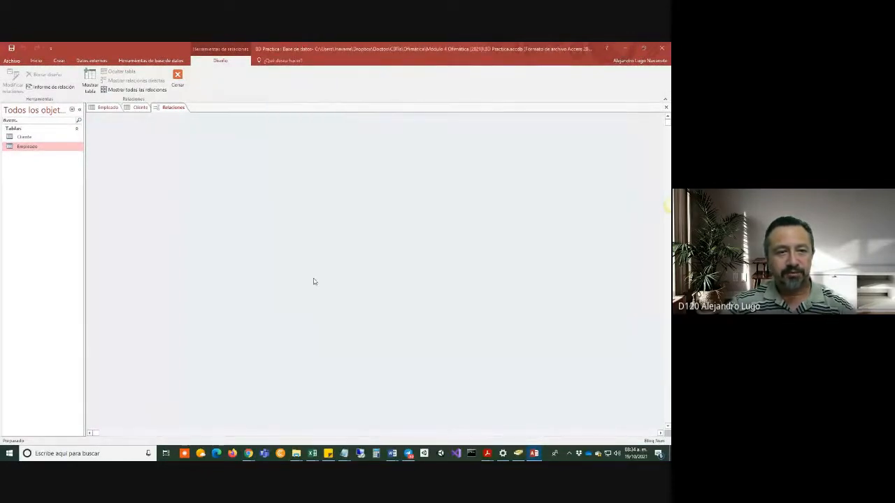
{"action": "right_click", "coordinate": [174, 108]}
{"action": "left_click", "coordinate": [192, 122]}
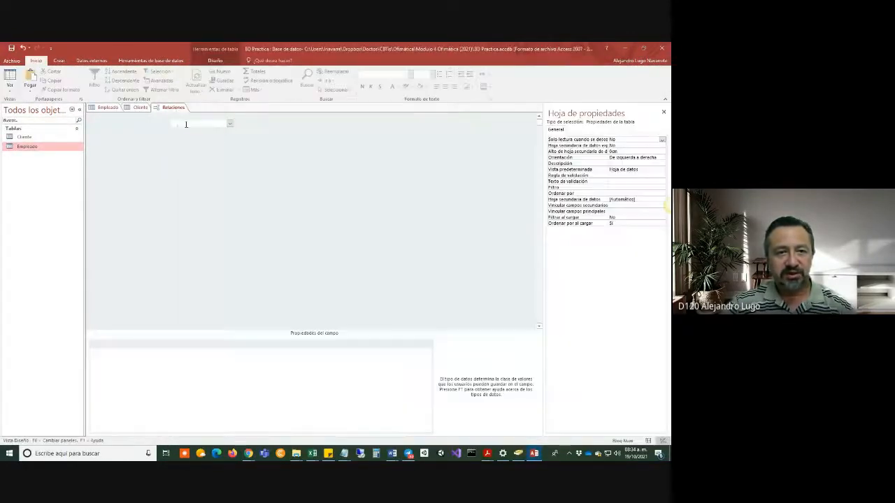
With the Cliente table design displayed, open the Relaciones window and its Mostrar tabla dialog, and return to the lesson.
{"action": "left_click", "coordinate": [141, 108]}
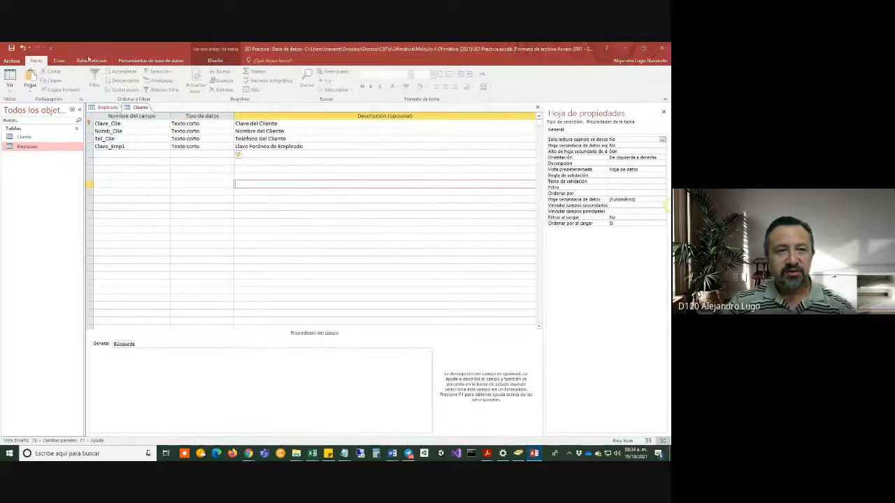
{"action": "left_click", "coordinate": [211, 62]}
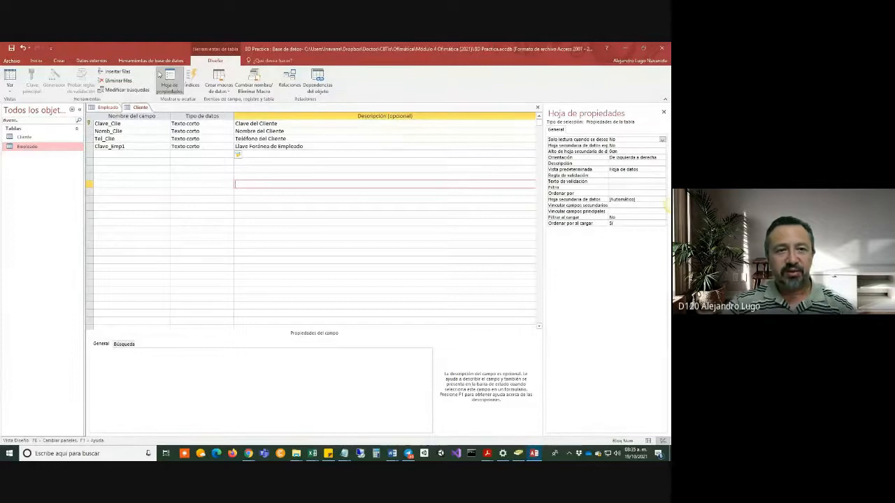
{"action": "left_click", "coordinate": [150, 60]}
{"action": "left_click", "coordinate": [100, 83]}
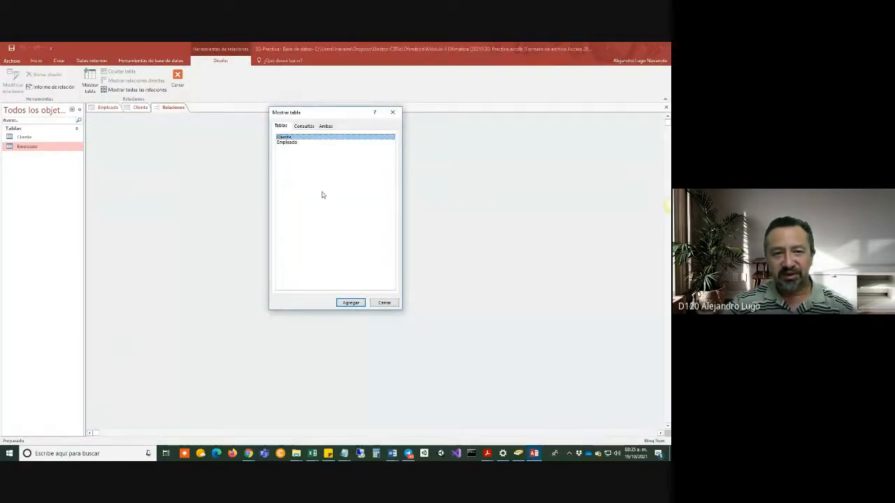
{"action": "key", "text": "alt+Tab"}
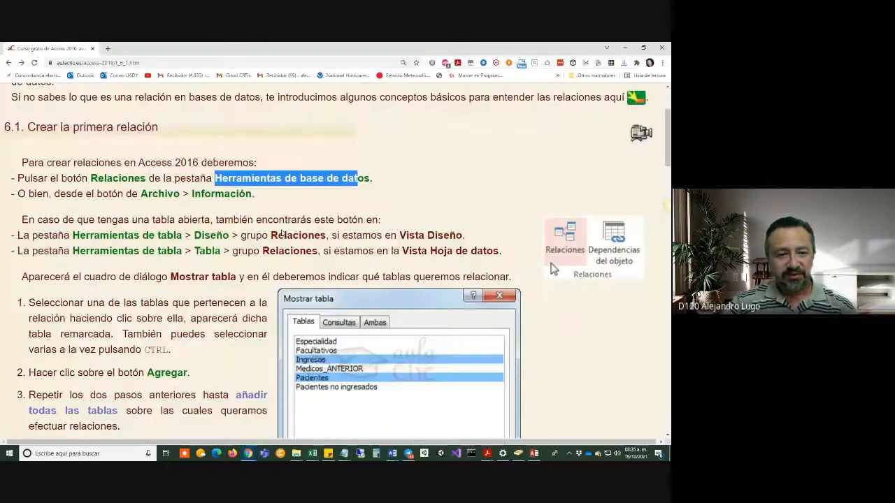
Review the lesson's instructions on selecting tables in Mostrar tabla, and add the Empleado table to the Relaciones window.
{"action": "scroll", "coordinate": [281, 234], "scroll_direction": "down", "scroll_amount": 5}
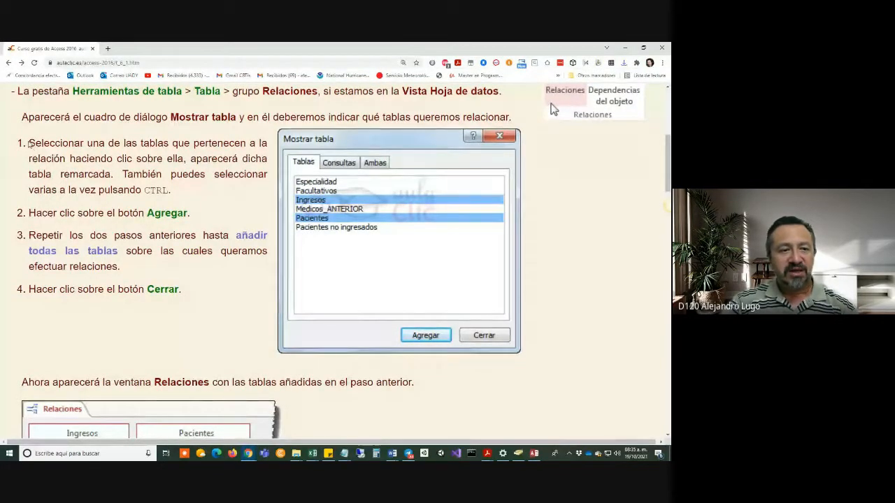
{"action": "left_click_drag", "start_coordinate": [30, 143], "coordinate": [150, 190]}
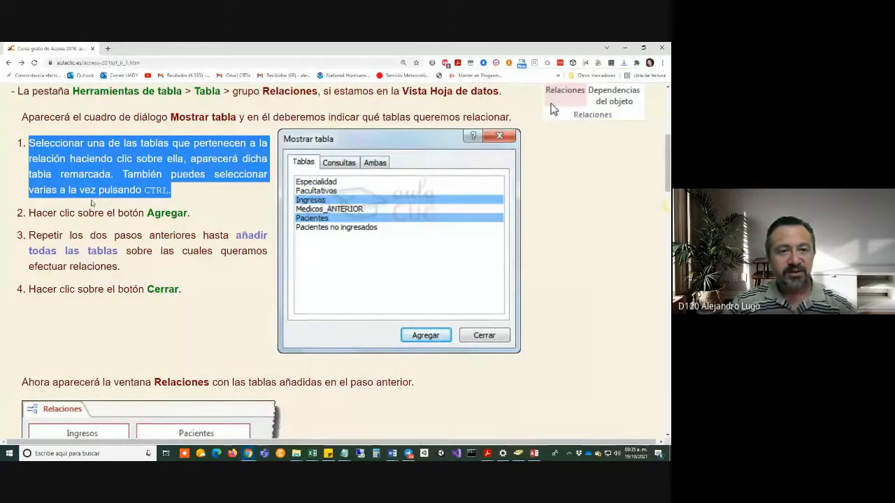
{"action": "key", "text": "alt+Tab"}
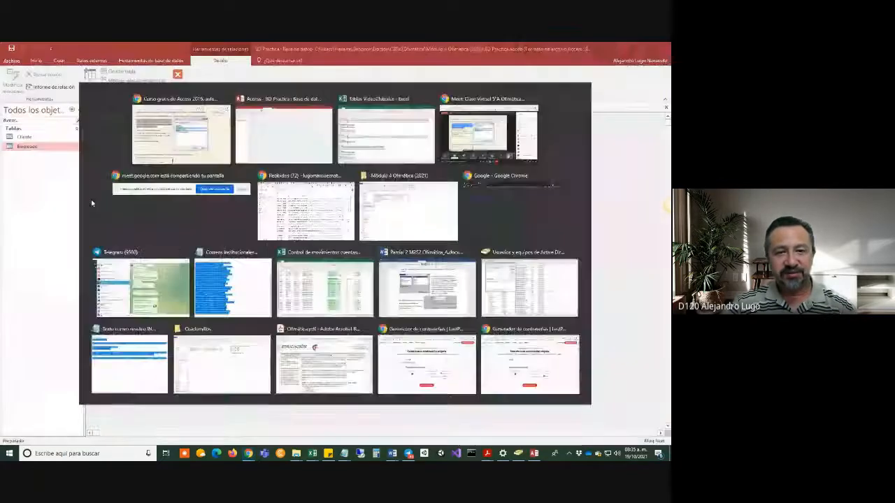
{"action": "left_click", "coordinate": [288, 142]}
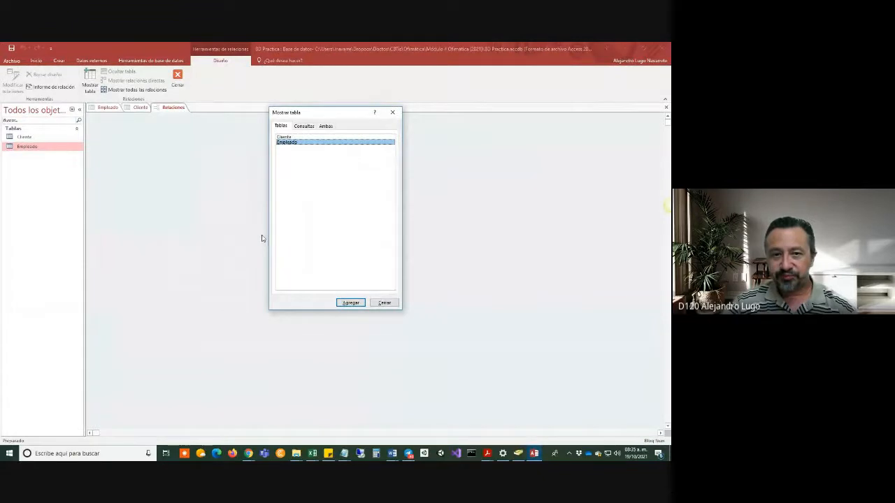
{"action": "key", "text": "alt+Tab"}
{"action": "left_click", "coordinate": [301, 167]}
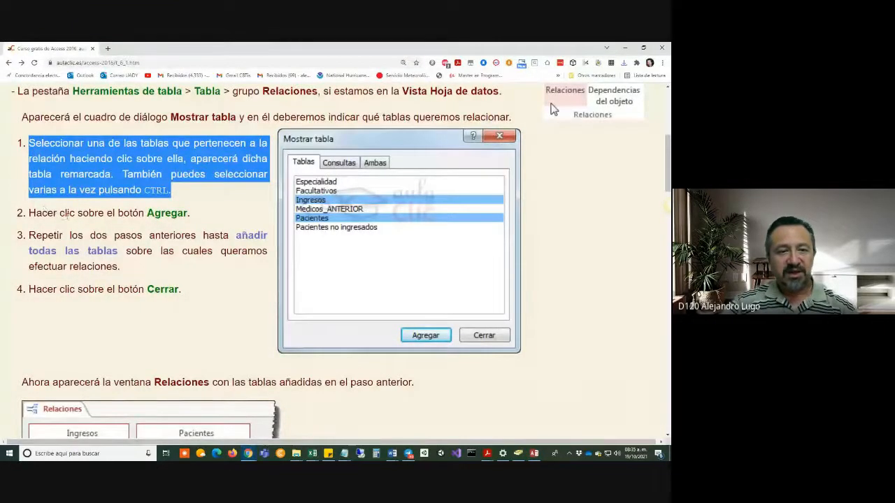
{"action": "key", "text": "alt+Tab"}
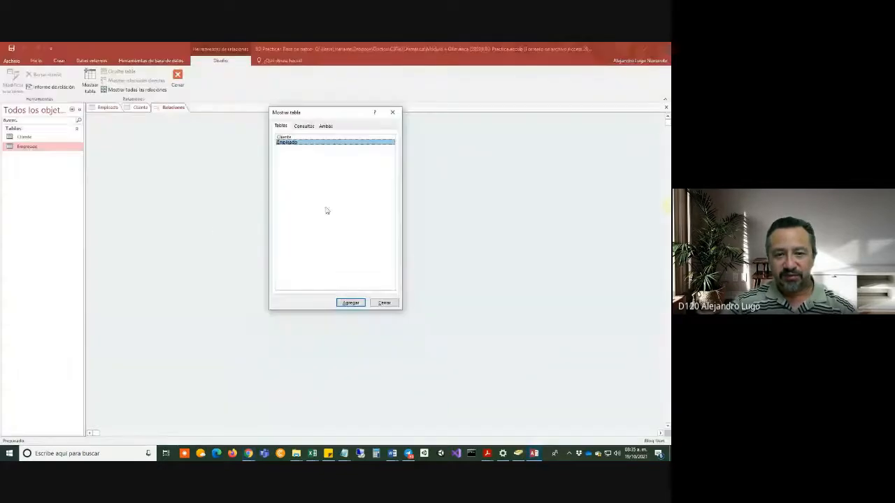
{"action": "left_click", "coordinate": [347, 304]}
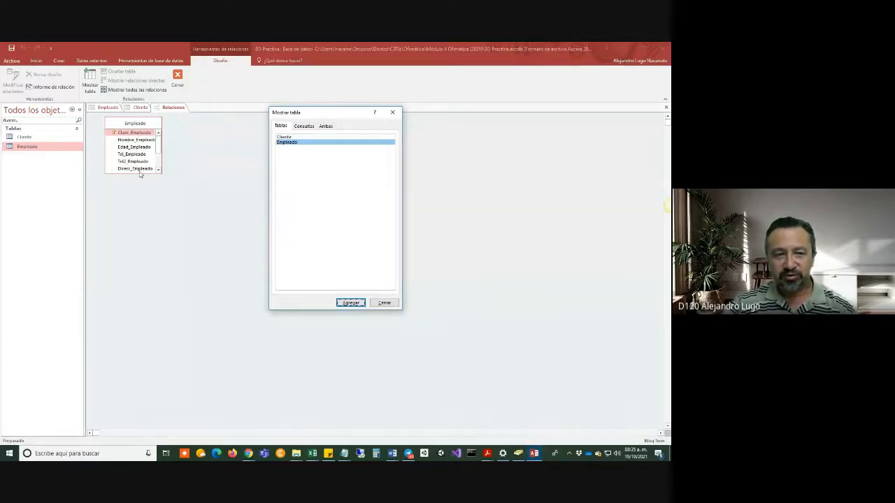
Check the lesson's instruction on adding the remaining tables, and add the Cliente table beside Empleado.
{"action": "key", "text": "alt+Tab"}
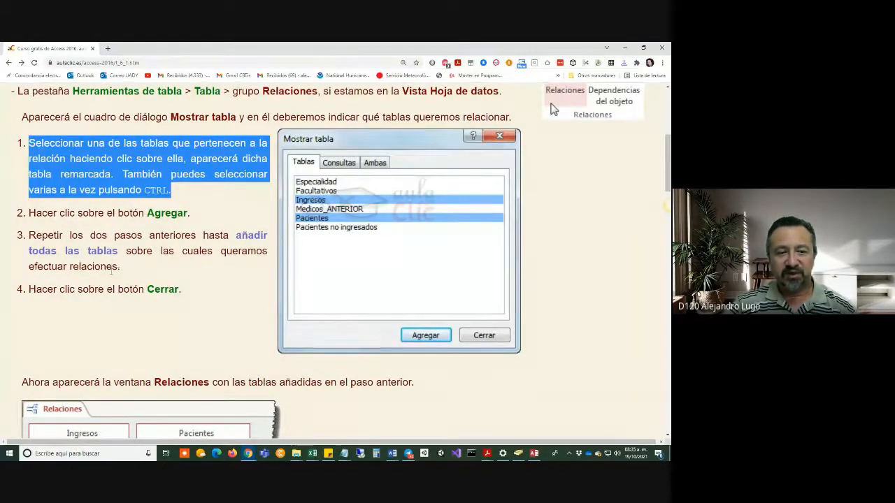
{"action": "key", "text": "alt+Tab"}
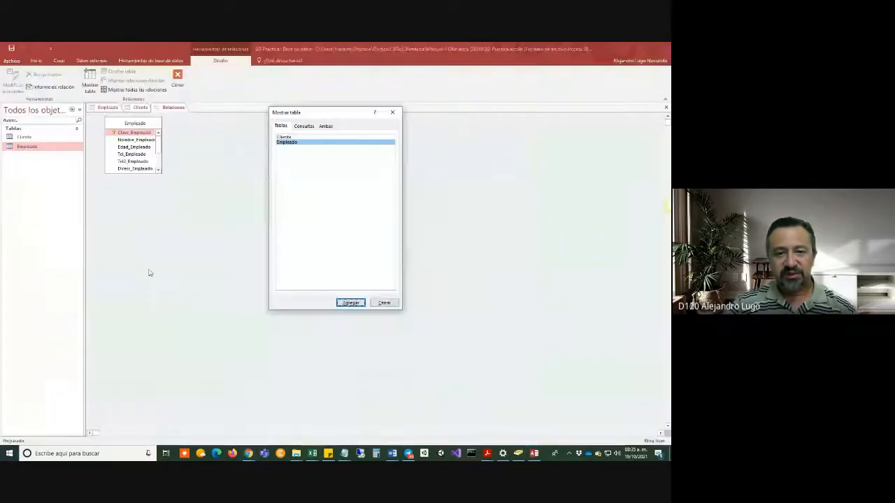
{"action": "left_click", "coordinate": [292, 137]}
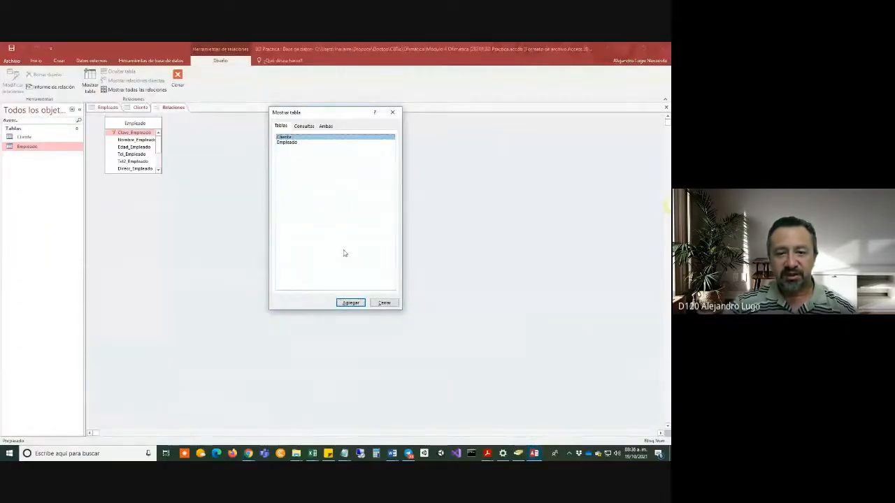
{"action": "left_click", "coordinate": [347, 304]}
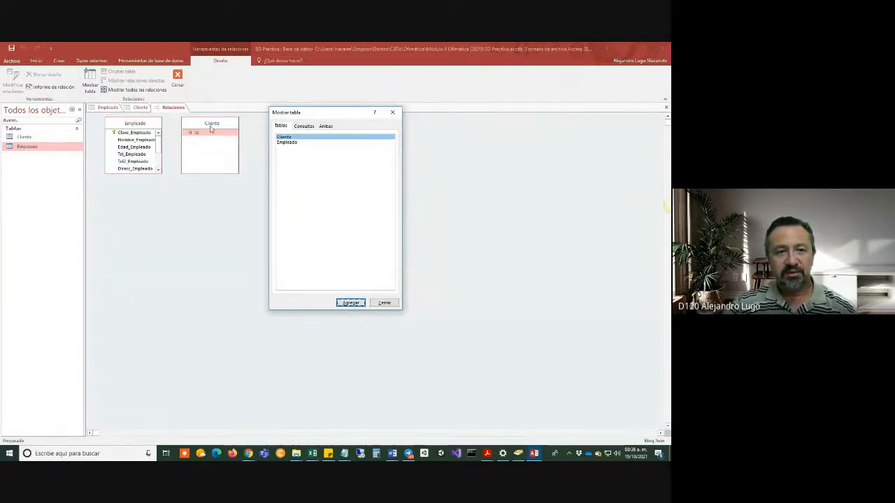
{"action": "left_click", "coordinate": [218, 126]}
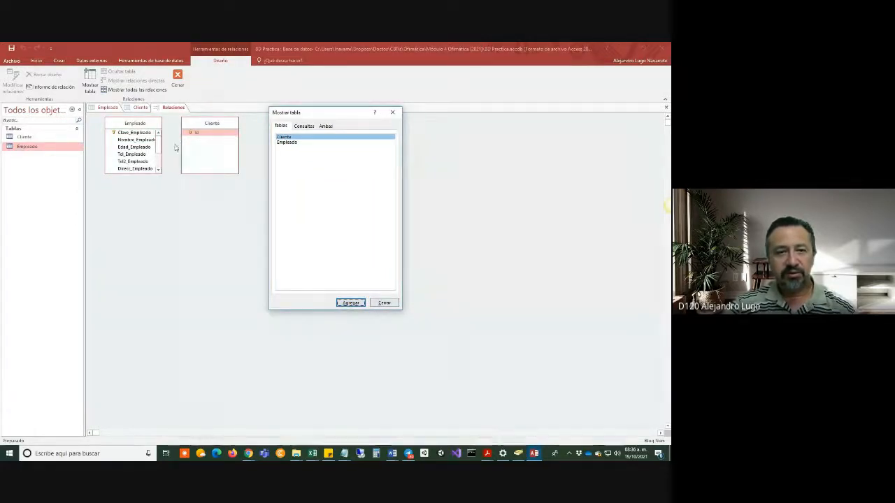
Close the Mostrar tabla dialog and remove the Cliente table from the Relaciones window.
{"action": "left_click", "coordinate": [384, 304]}
{"action": "right_click", "coordinate": [211, 125]}
{"action": "left_click", "coordinate": [237, 148]}
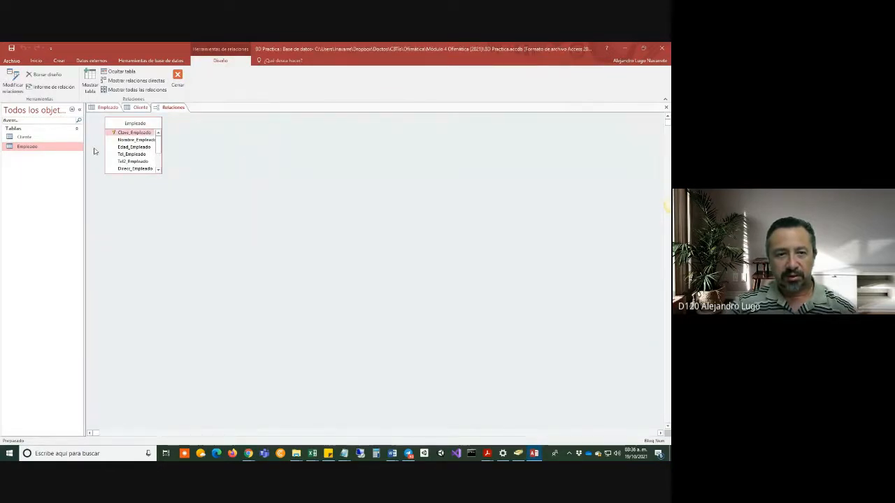
Show the Cliente table in Design view, save its design, and return to the Relaciones window.
{"action": "left_click", "coordinate": [25, 137]}
{"action": "right_click", "coordinate": [25, 137]}
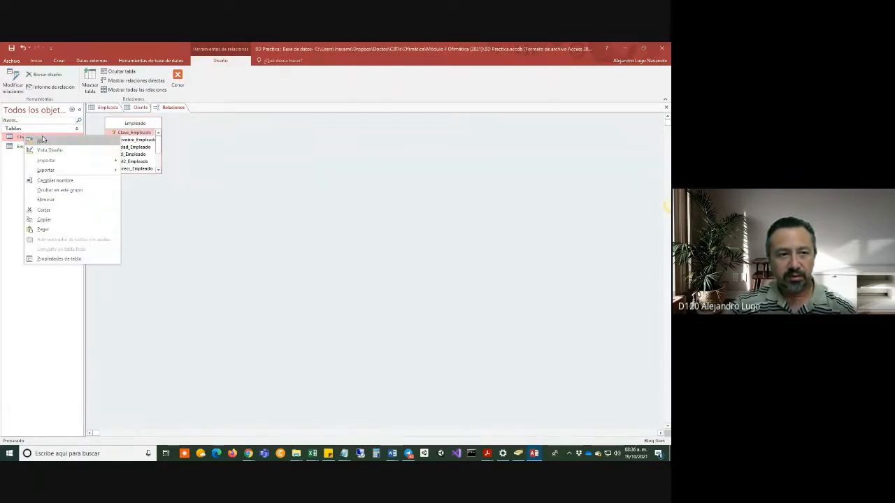
{"action": "left_click", "coordinate": [43, 150]}
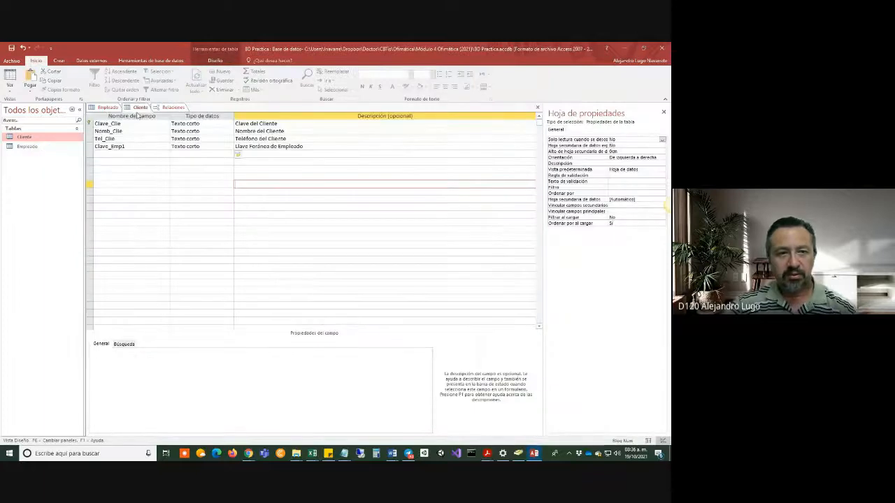
{"action": "right_click", "coordinate": [135, 106]}
{"action": "left_click", "coordinate": [154, 117]}
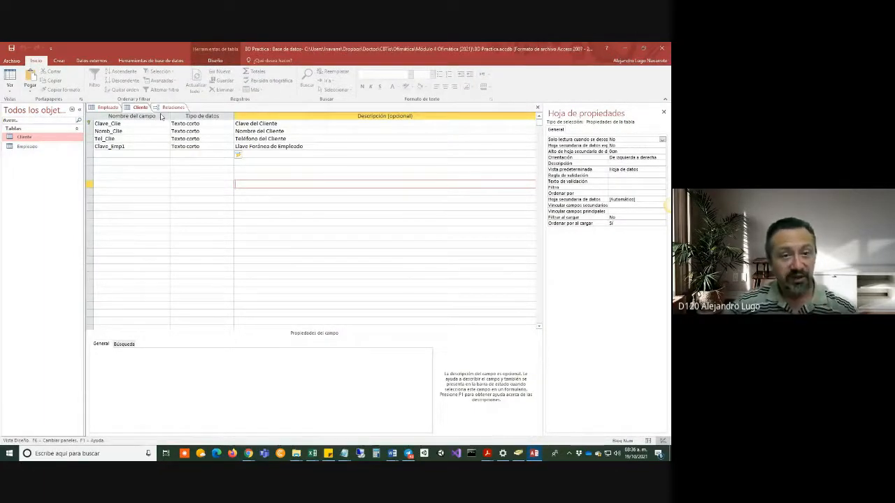
{"action": "left_click", "coordinate": [164, 109]}
{"action": "left_click", "coordinate": [138, 109]}
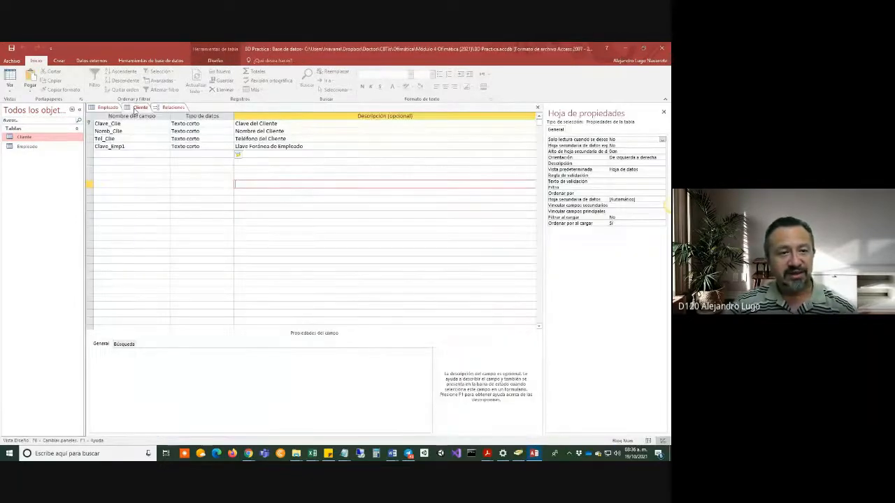
{"action": "left_click", "coordinate": [175, 110]}
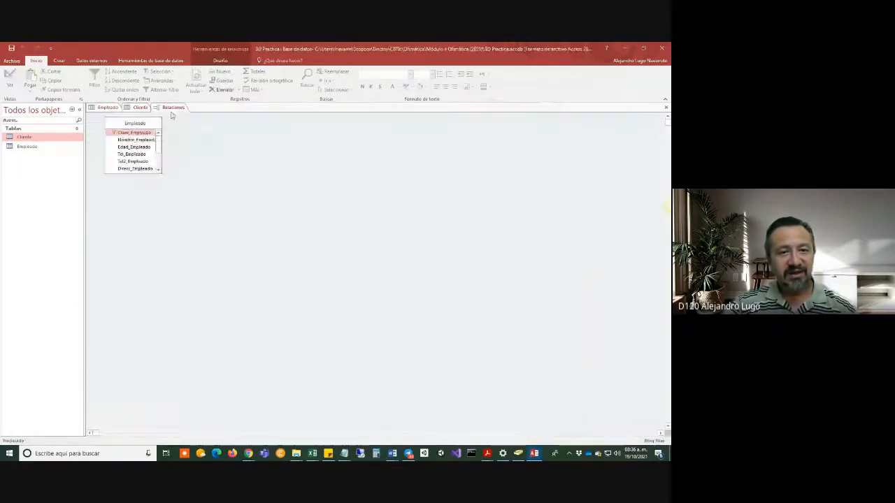
{"action": "right_click", "coordinate": [223, 152]}
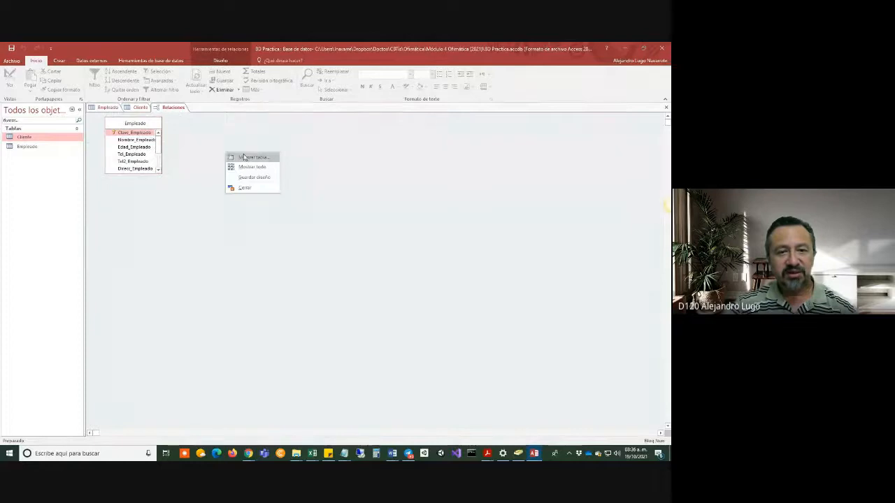
{"action": "left_click", "coordinate": [252, 158]}
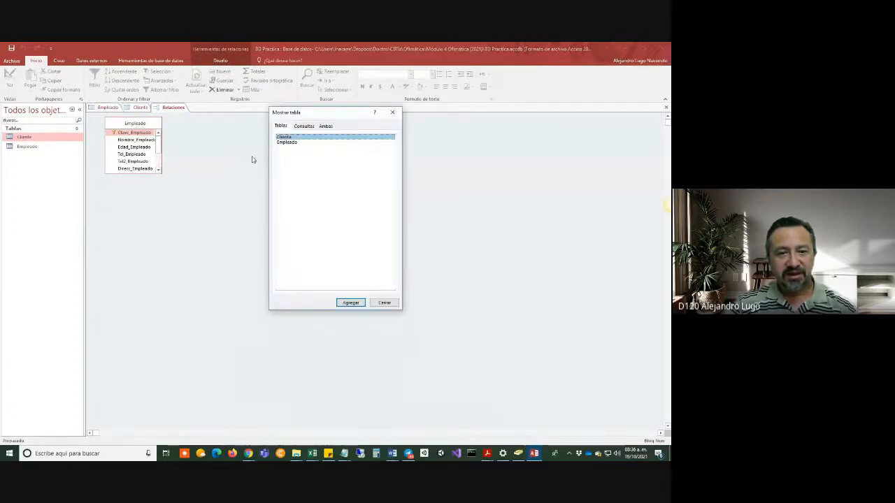
{"action": "left_click", "coordinate": [379, 303]}
Reopen Mostrar tabla, add the saved Cliente table to the Relaciones window, and close the dialog as the lesson instructs.
{"action": "right_click", "coordinate": [214, 144]}
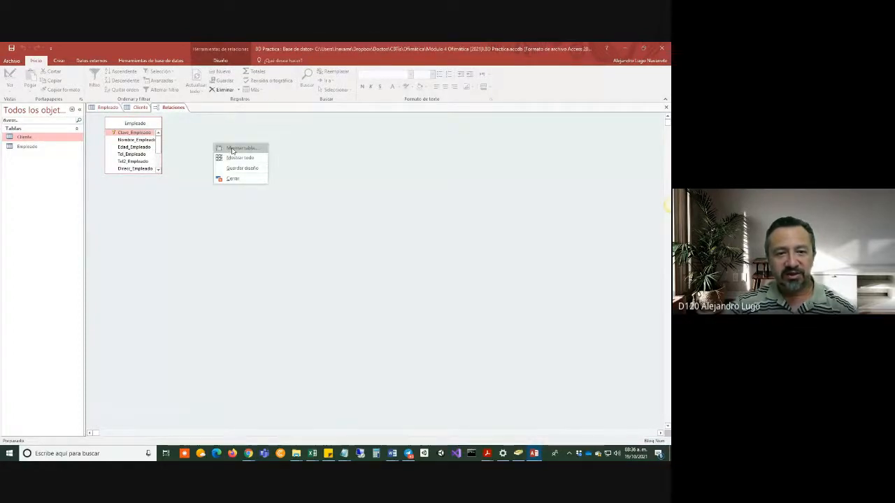
{"action": "left_click", "coordinate": [232, 149]}
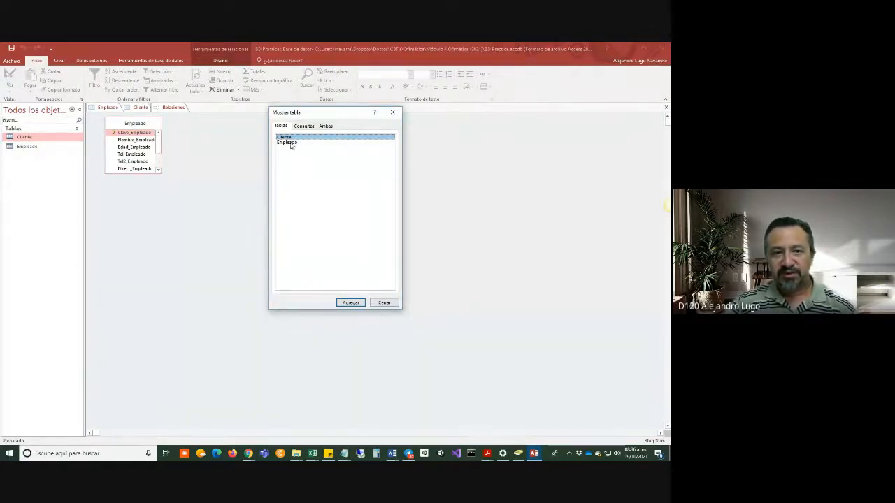
{"action": "left_click", "coordinate": [349, 303]}
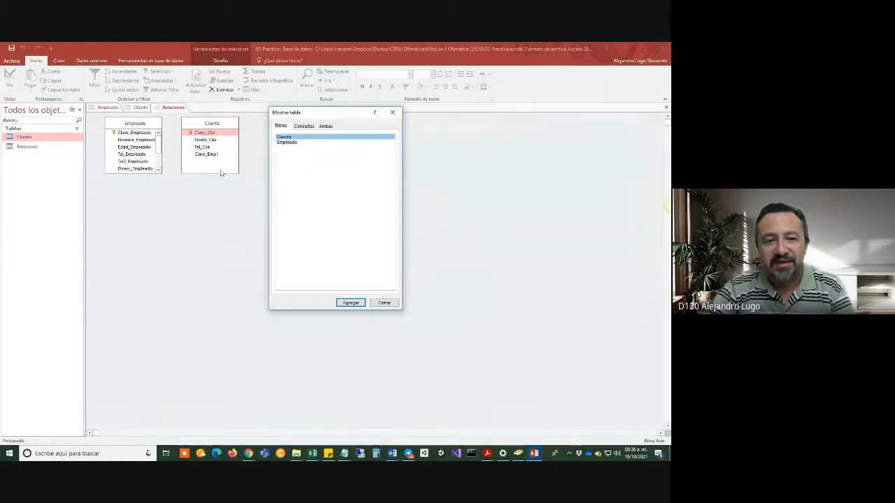
{"action": "key", "text": "alt+Tab"}
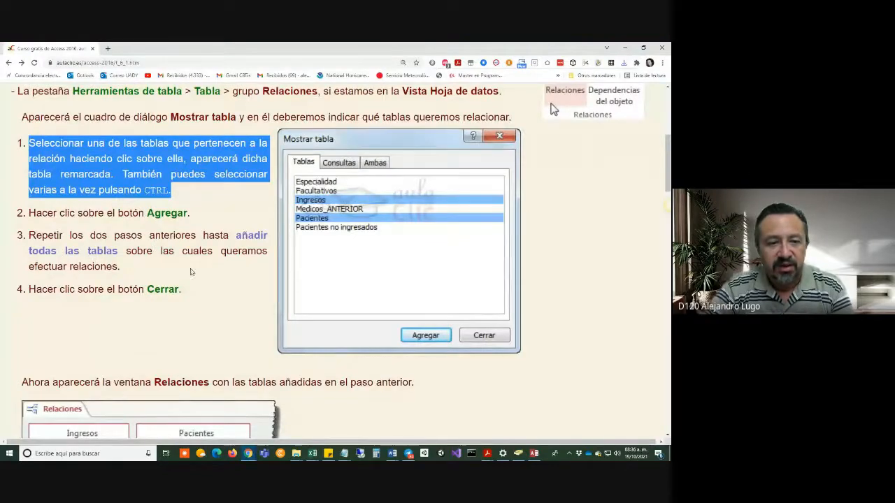
{"action": "key", "text": "alt+Tab"}
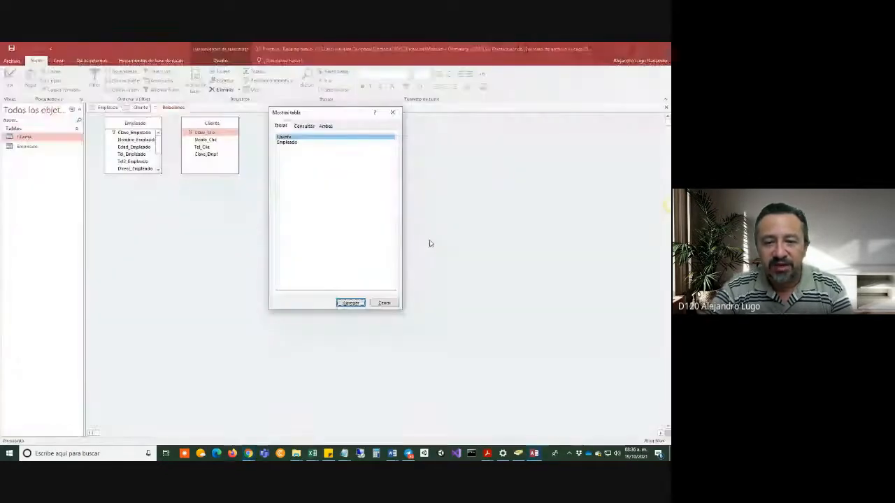
{"action": "left_click", "coordinate": [385, 303]}
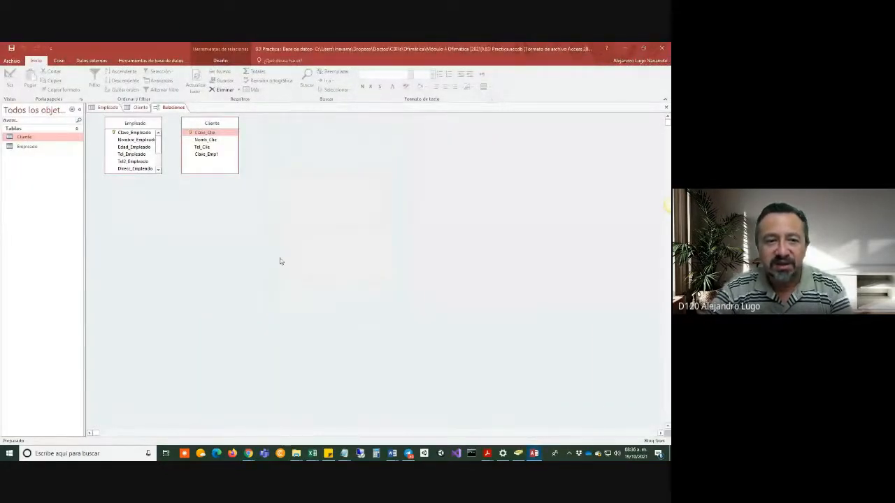
Compare the Relaciones window with the lesson's example and read its instructions for creating the relationship.
{"action": "key", "text": "alt+Tab"}
{"action": "scroll", "coordinate": [256, 239], "scroll_direction": "down", "scroll_amount": 3}
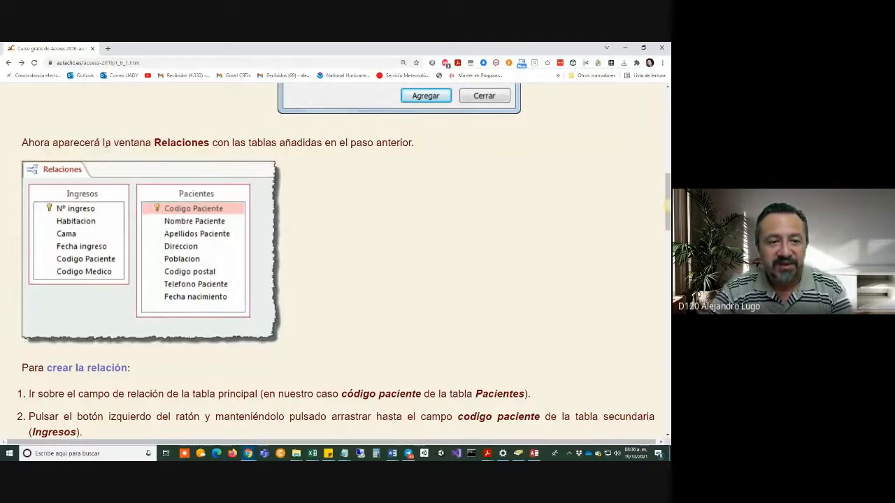
{"action": "scroll", "coordinate": [376, 193], "scroll_direction": "down", "scroll_amount": 1}
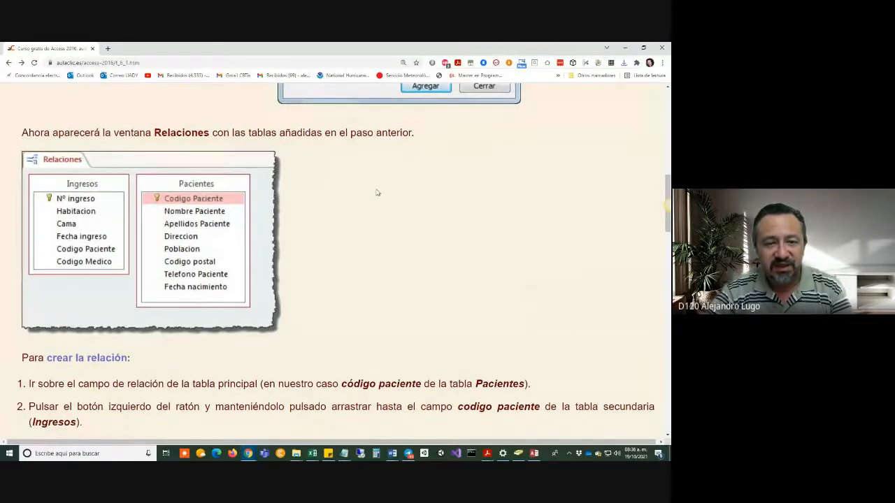
{"action": "key", "text": "alt+Tab"}
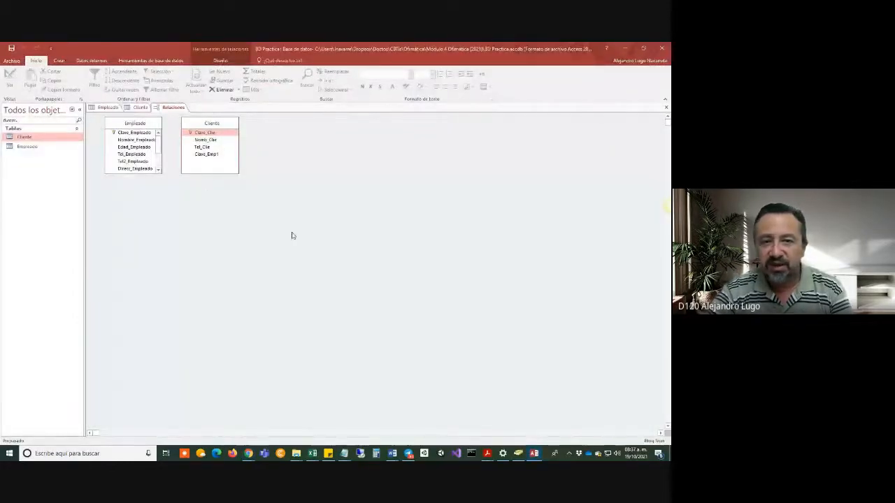
{"action": "key", "text": "alt+Tab"}
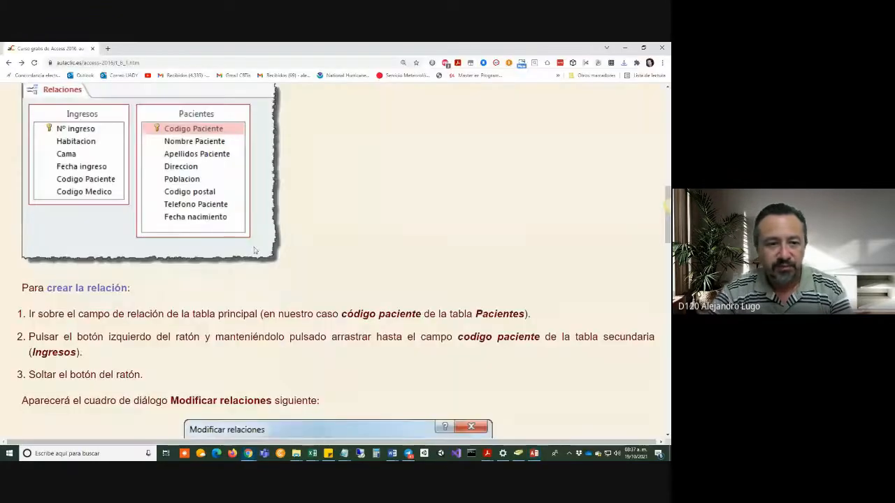
{"action": "scroll", "coordinate": [255, 250], "scroll_direction": "down", "scroll_amount": 2}
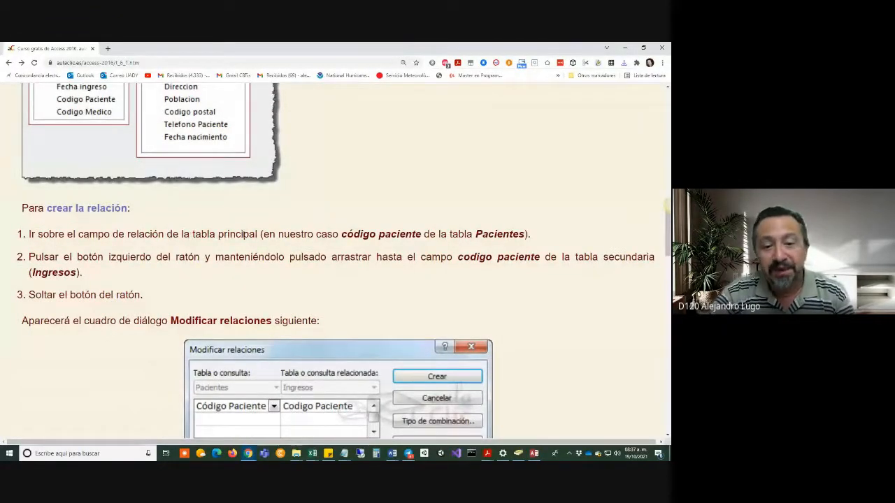
Select the Clave_Empleado field in the Empleado table, and return to the lesson's Ingresos and Pacientes example.
{"action": "key", "text": "alt+Tab"}
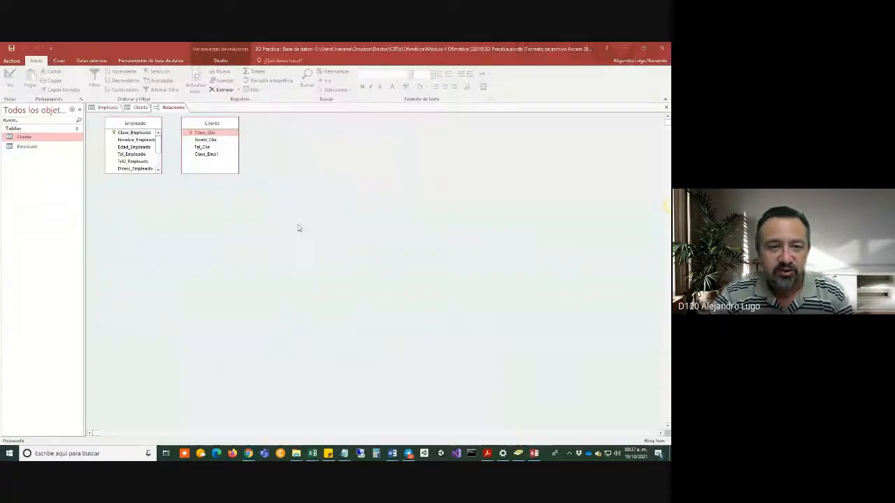
{"action": "left_click", "coordinate": [129, 133]}
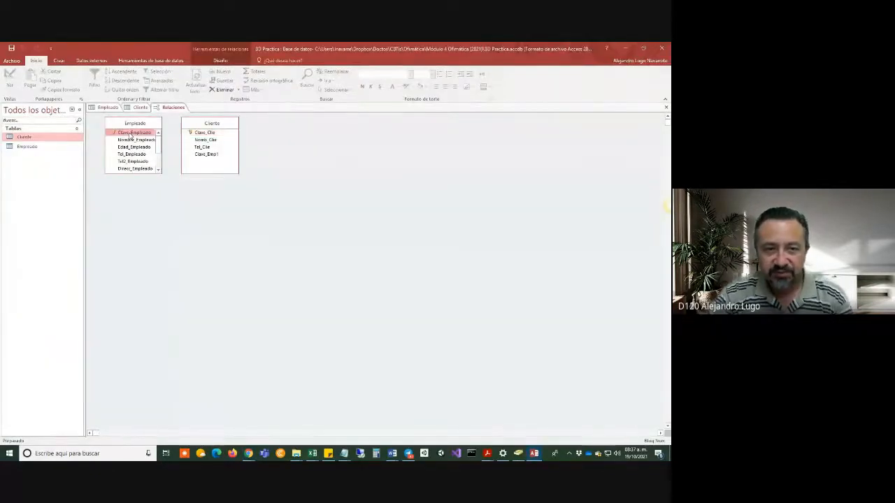
{"action": "key", "text": "alt+Tab"}
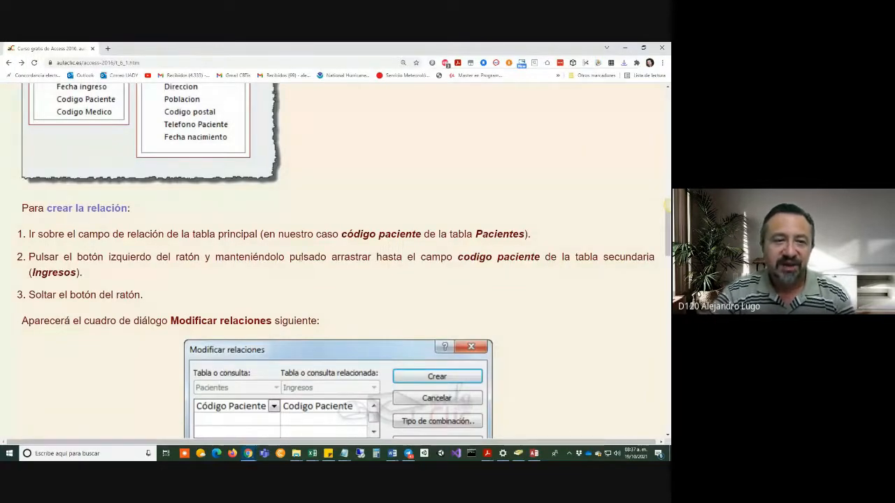
{"action": "scroll", "coordinate": [88, 193], "scroll_direction": "up", "scroll_amount": 3}
{"action": "scroll", "coordinate": [205, 275], "scroll_direction": "up", "scroll_amount": 3}
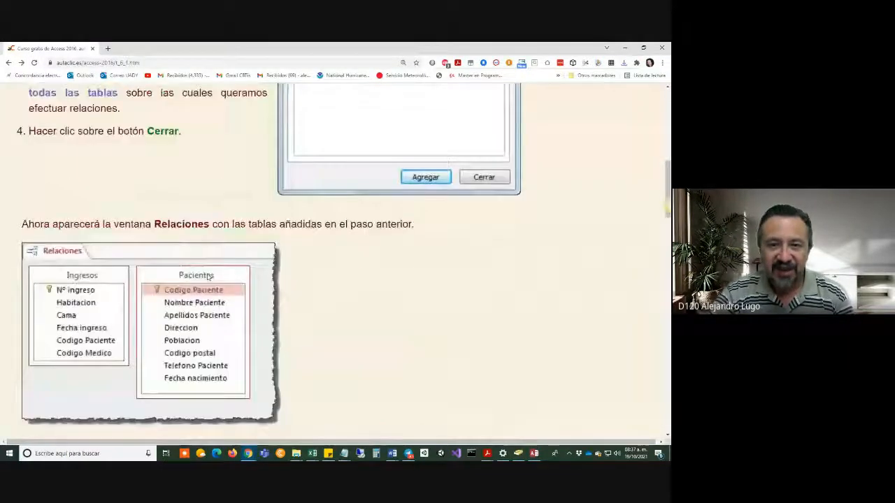
Read the aulaClic lesson's instructions for creating the relationship, comparing its Ingresos and Pacientes example with the Empleado and Cliente tables in Access.
{"action": "scroll", "coordinate": [208, 278], "scroll_direction": "down", "scroll_amount": 4}
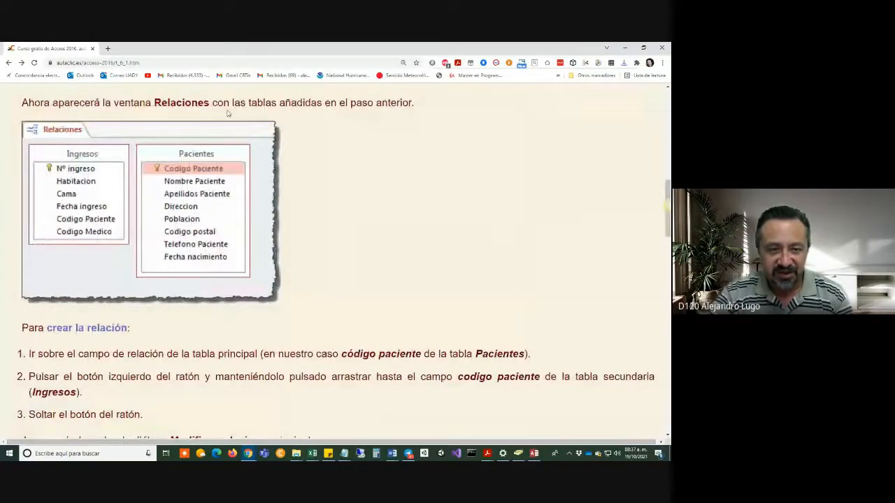
{"action": "scroll", "coordinate": [214, 278], "scroll_direction": "down", "scroll_amount": 1}
{"action": "key", "text": "alt+Tab"}
{"action": "key", "text": "alt+Tab"}
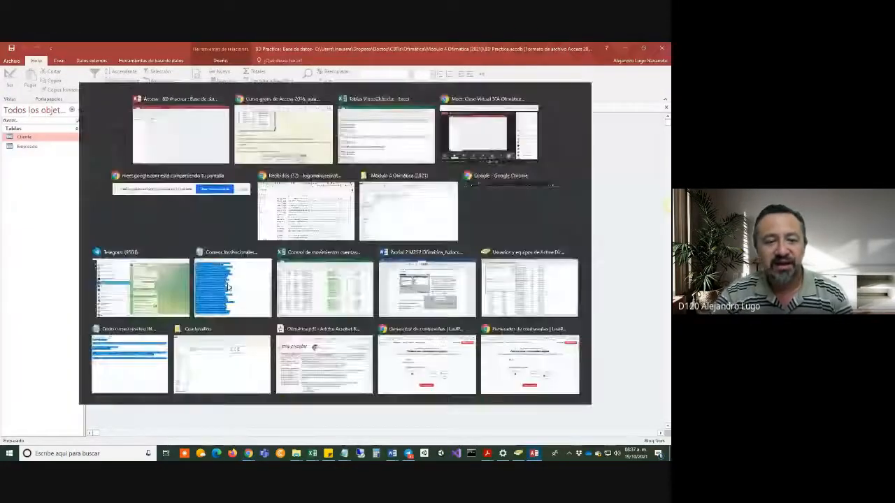
{"action": "scroll", "coordinate": [86, 172], "scroll_direction": "up", "scroll_amount": 1}
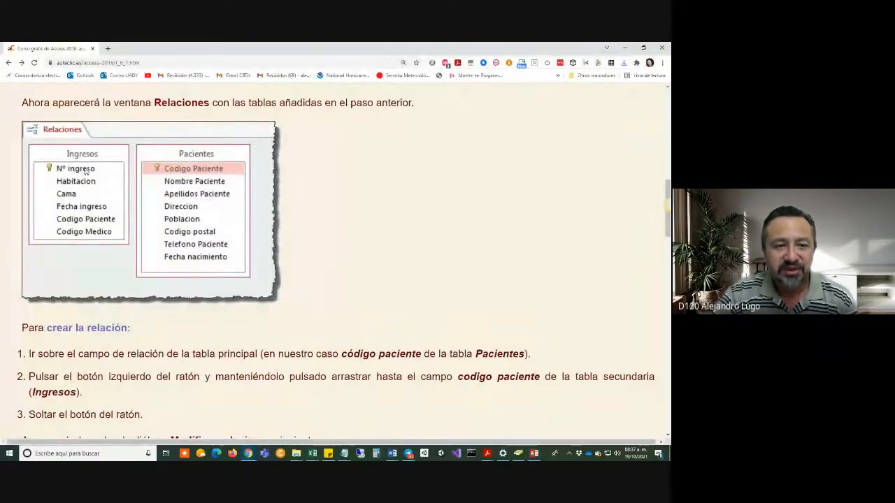
{"action": "scroll", "coordinate": [335, 360], "scroll_direction": "down", "scroll_amount": 1}
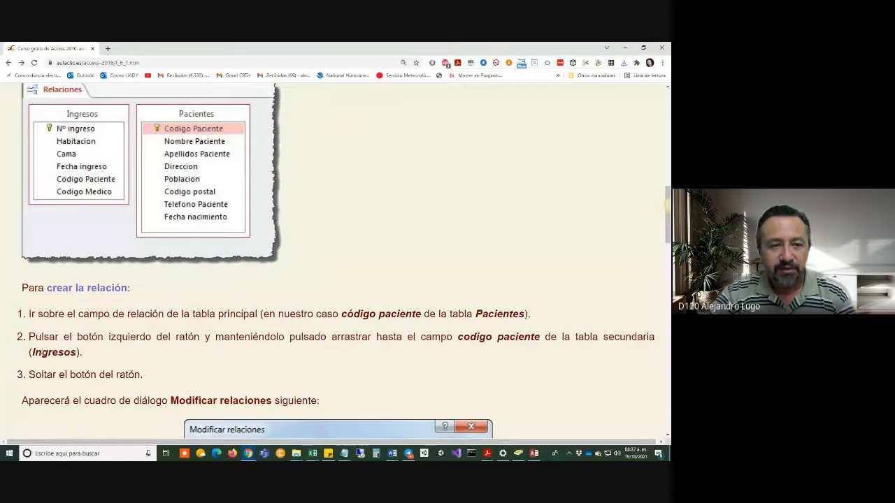
{"action": "key", "text": "alt+Tab"}
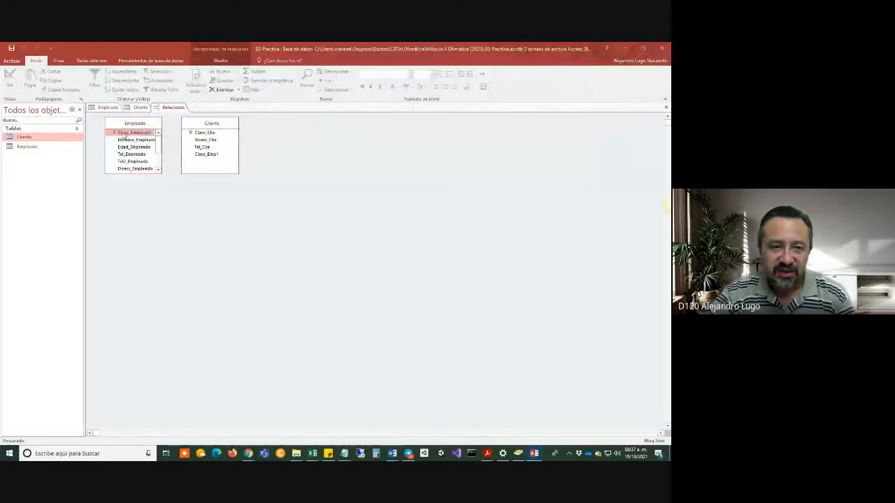
{"action": "key", "text": "alt+Tab"}
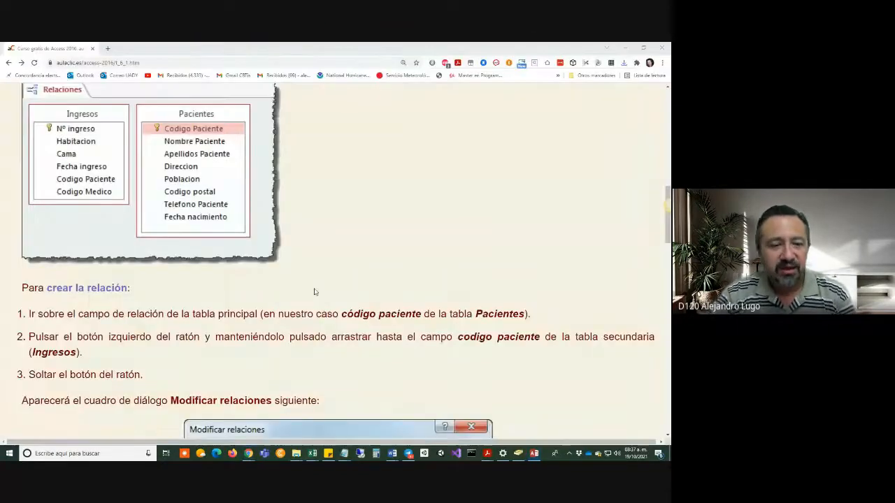
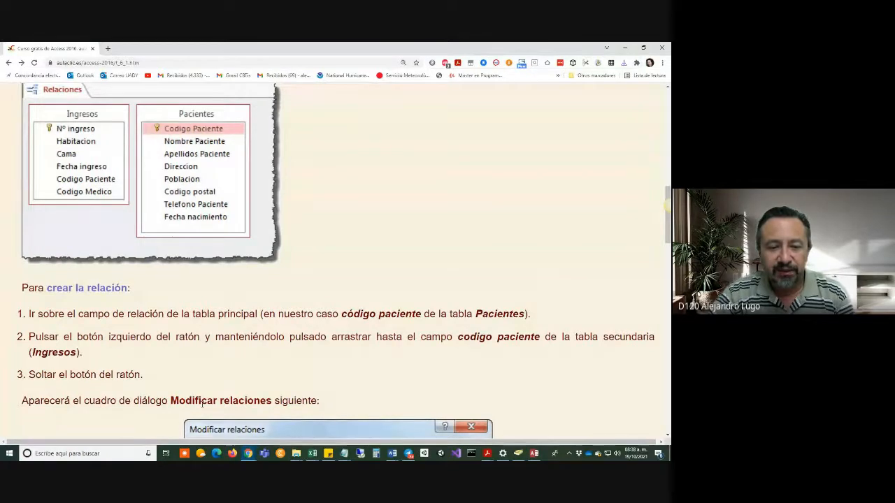
Check the lesson's Modificar relaciones example, and link Clave_Empleado in Empleado to Clave_Emp1 in Cliente in Access's Relaciones window.
{"action": "scroll", "coordinate": [226, 374], "scroll_direction": "down", "scroll_amount": 1}
{"action": "scroll", "coordinate": [225, 374], "scroll_direction": "down", "scroll_amount": 3}
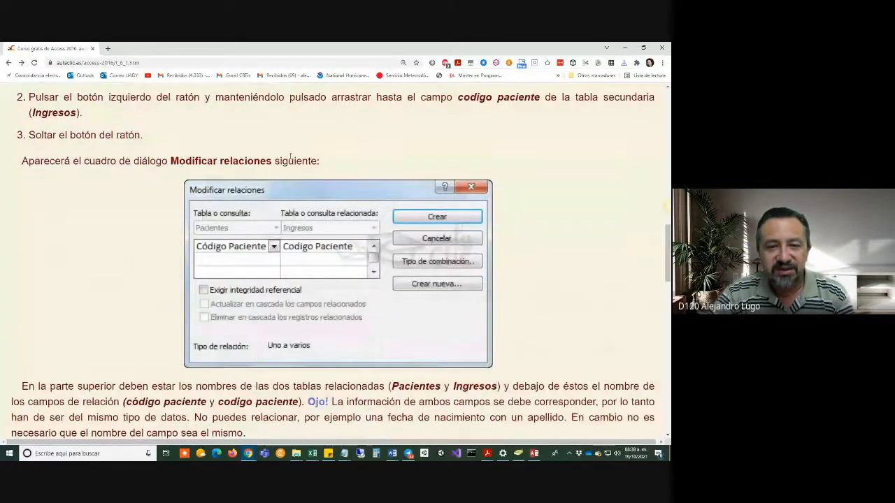
{"action": "key", "text": "alt+Tab"}
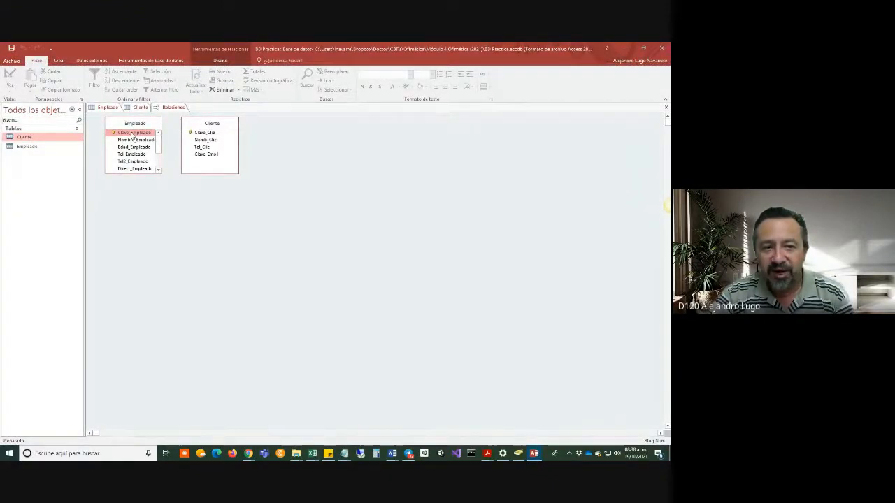
{"action": "left_click_drag", "start_coordinate": [131, 135], "coordinate": [210, 161]}
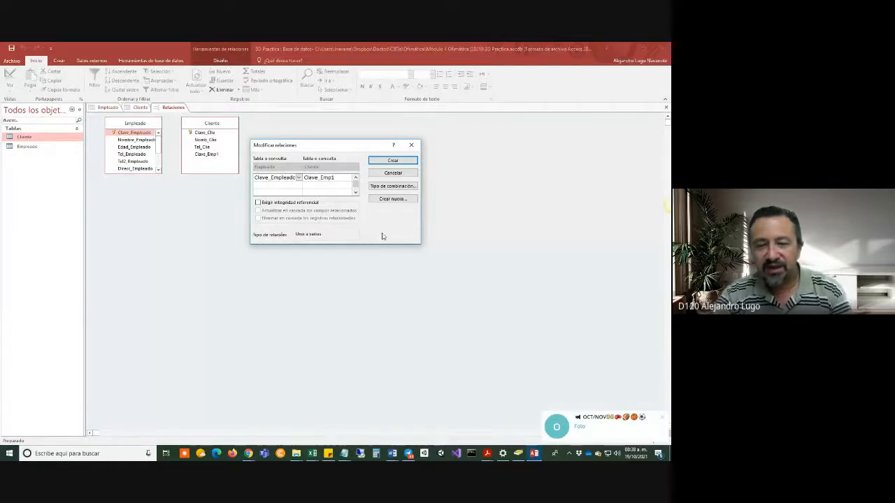
Compare the tables and fields in the Modificar relaciones dialog with the lesson's example and its explanation of matching fields.
{"action": "key", "text": "alt+Tab"}
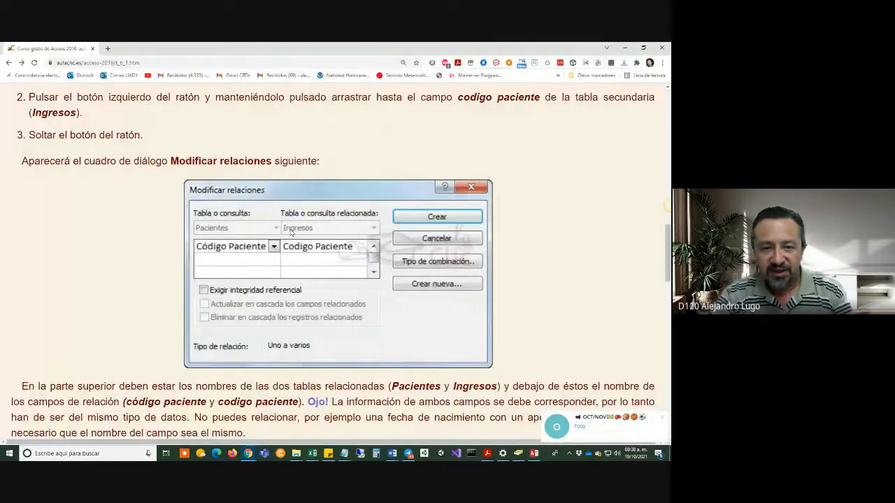
{"action": "scroll", "coordinate": [245, 212], "scroll_direction": "down", "scroll_amount": 2}
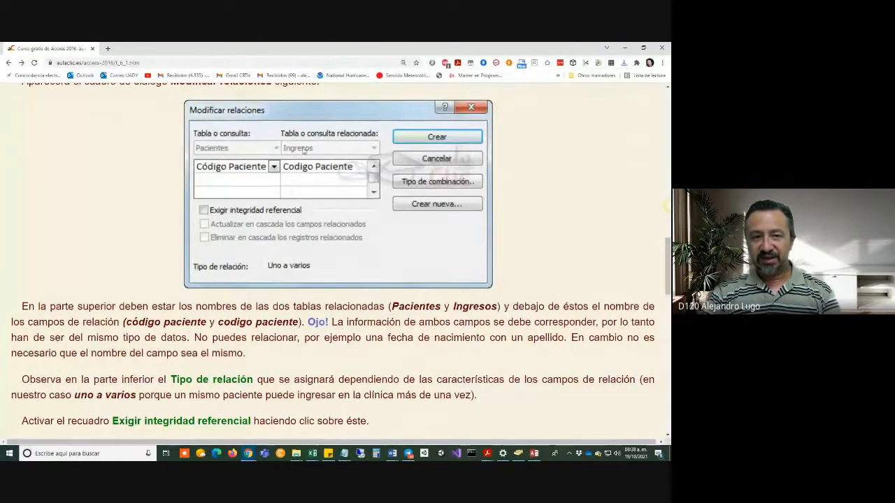
{"action": "key", "text": "alt+Tab"}
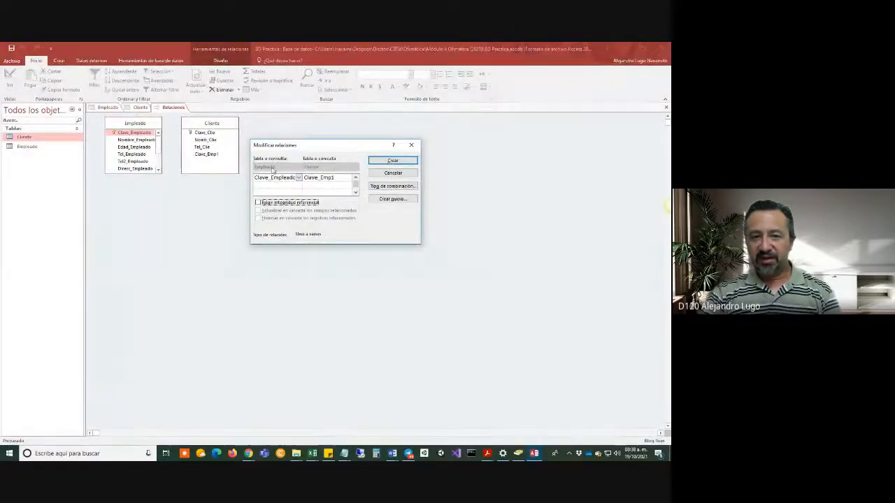
{"action": "key", "text": "alt+Tab"}
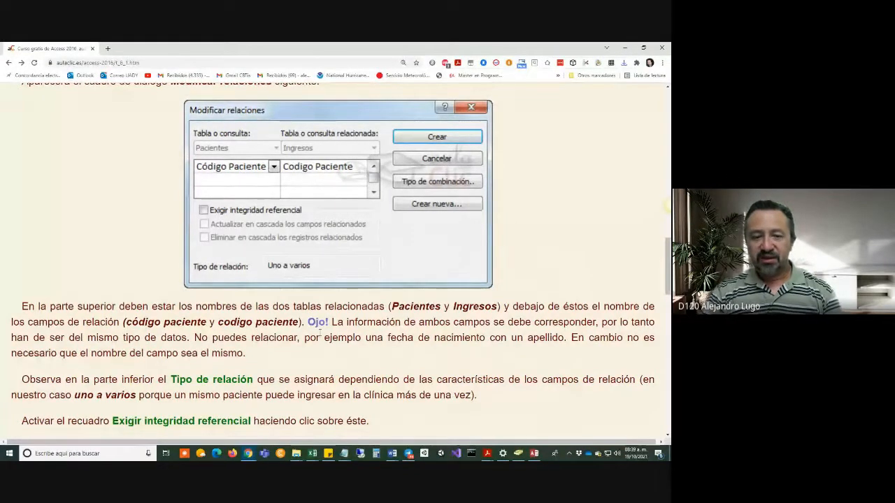
{"action": "key", "text": "alt+Tab"}
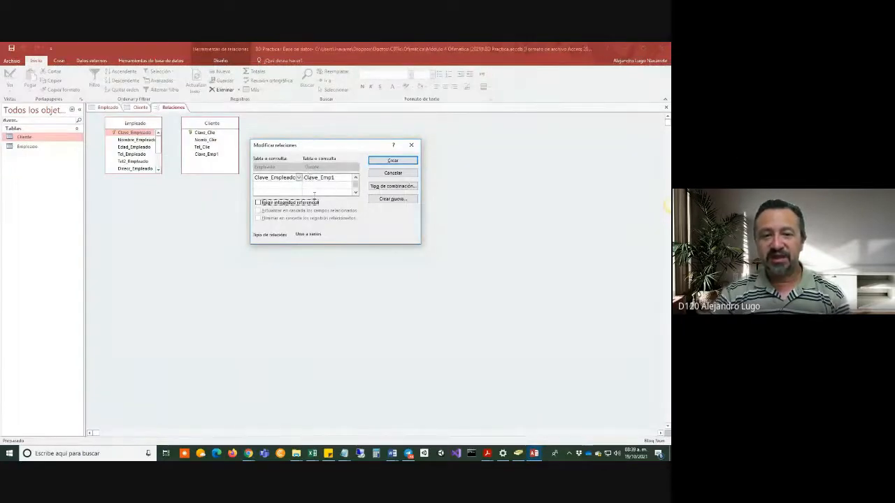
Check the Empleado and Cliente key fields in the Excel table plan, and return to the Modificar relaciones dialog in Access.
{"action": "key", "text": "alt+Tab"}
{"action": "key", "text": "alt+Tab"}
{"action": "key", "text": "alt+Tab"}
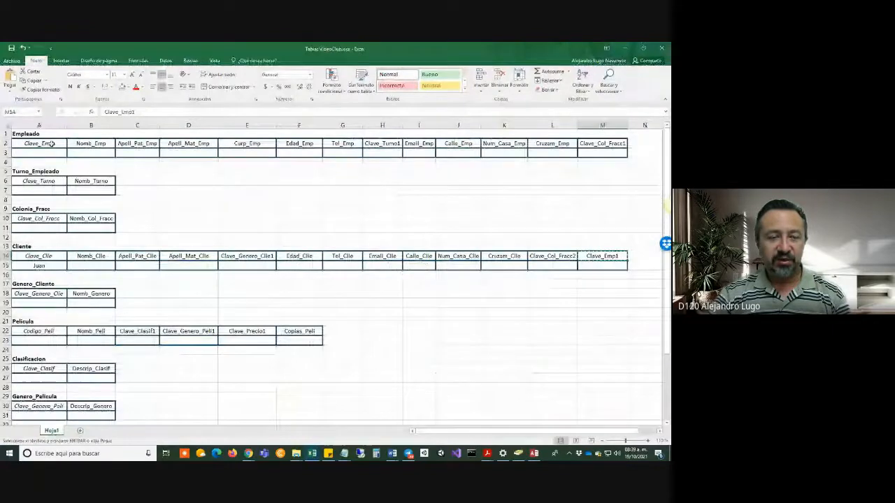
{"action": "key", "text": "alt+Tab"}
{"action": "key", "text": "alt+Tab"}
{"action": "key", "text": "alt+Tab"}
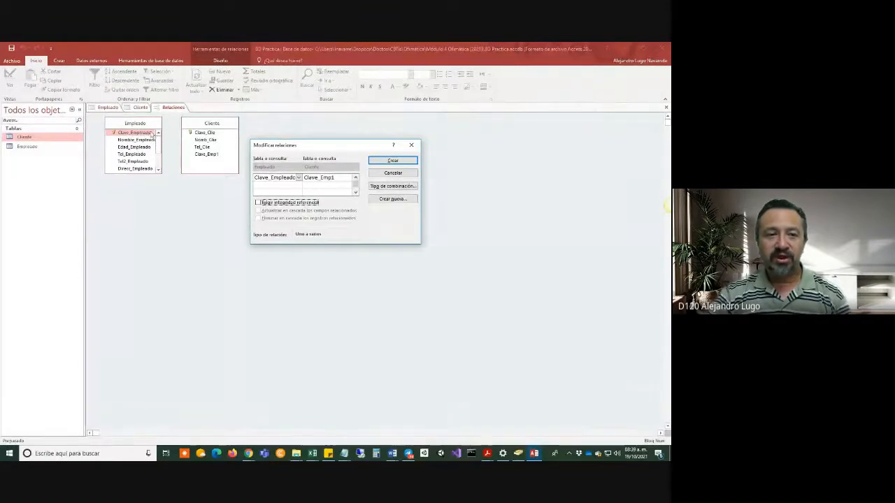
Highlight the lesson's notes on unrelated data and differing field names, and read on to the relationship type.
{"action": "key", "text": "alt+Tab"}
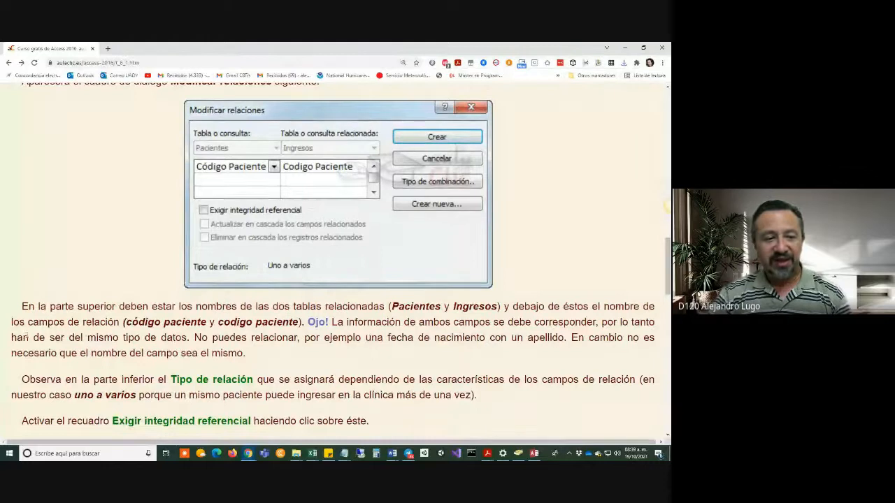
{"action": "left_click_drag", "start_coordinate": [14, 338], "coordinate": [564, 337]}
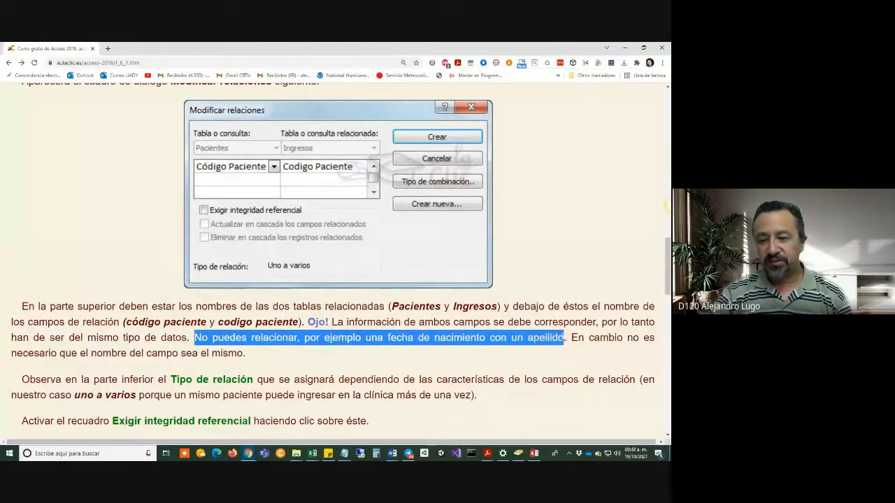
{"action": "left_click", "coordinate": [579, 340]}
{"action": "left_click_drag", "start_coordinate": [578, 340], "coordinate": [242, 354]}
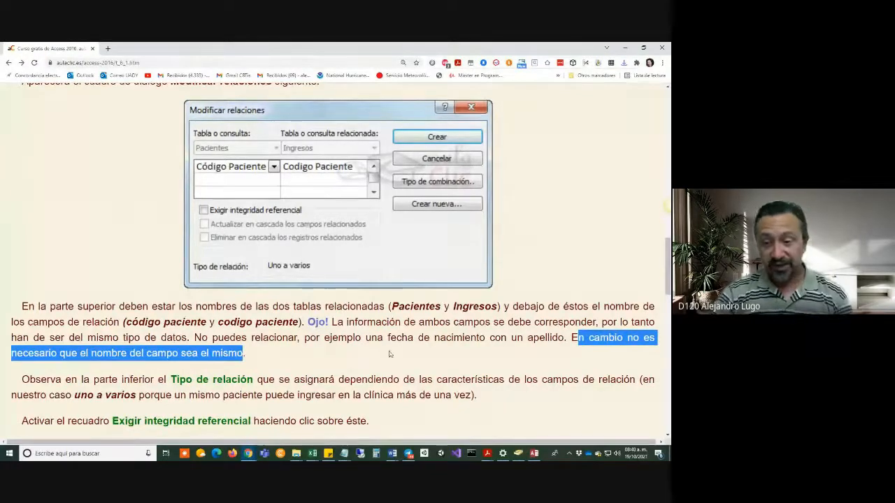
{"action": "scroll", "coordinate": [371, 328], "scroll_direction": "down", "scroll_amount": 2}
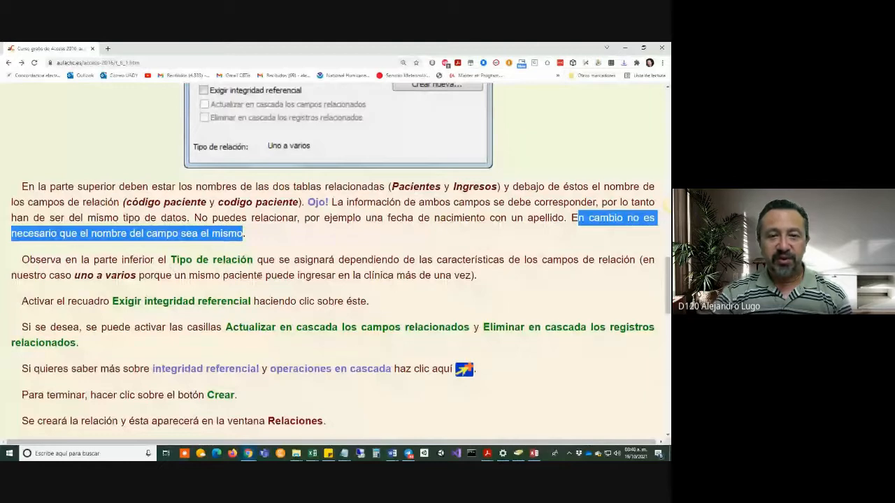
{"action": "scroll", "coordinate": [257, 280], "scroll_direction": "up", "scroll_amount": 1}
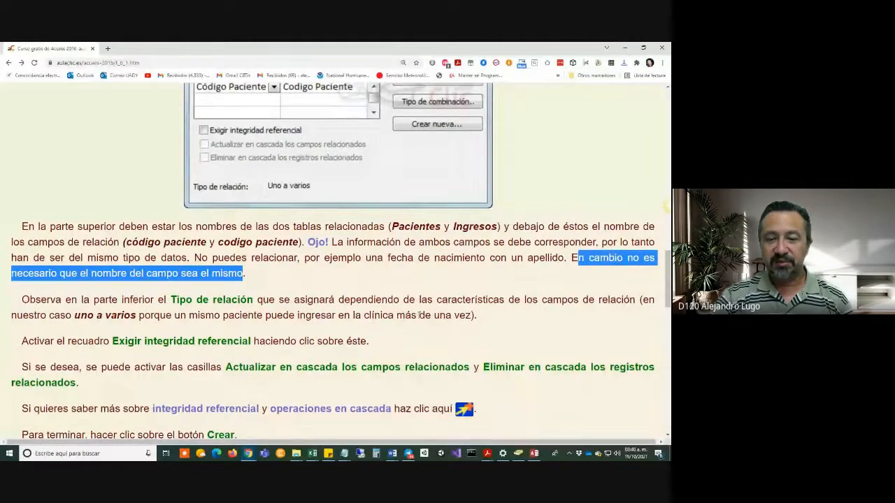
Read the lesson's notes on Tipo de relación, Exigir integridad referencial and the finished relationship, comparing them with the Access dialog.
{"action": "key", "text": "alt+Tab"}
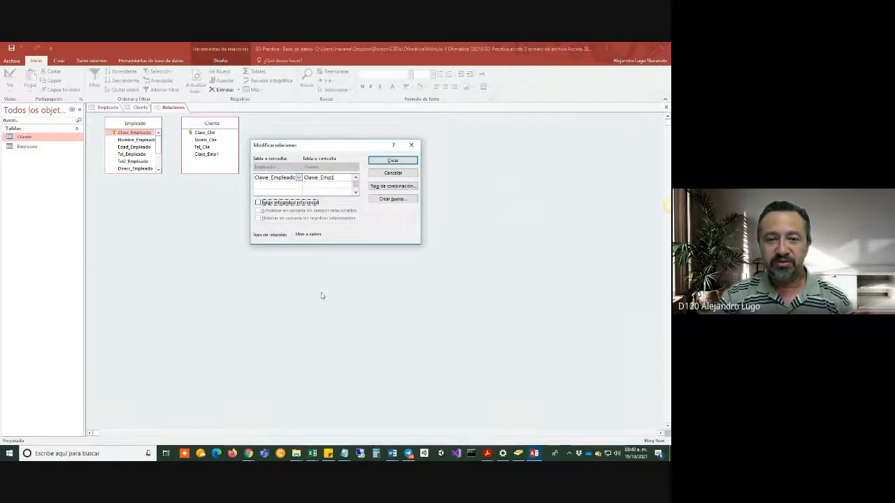
{"action": "key", "text": "alt+Tab"}
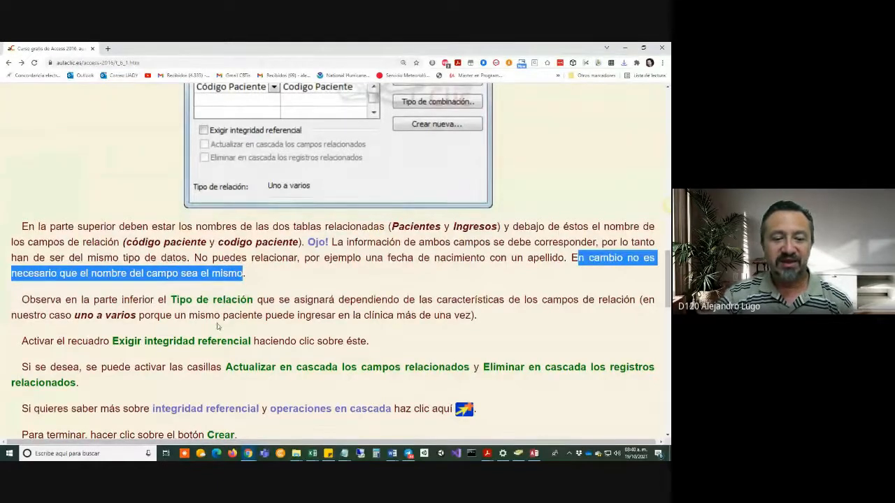
{"action": "scroll", "coordinate": [266, 357], "scroll_direction": "up", "scroll_amount": 1}
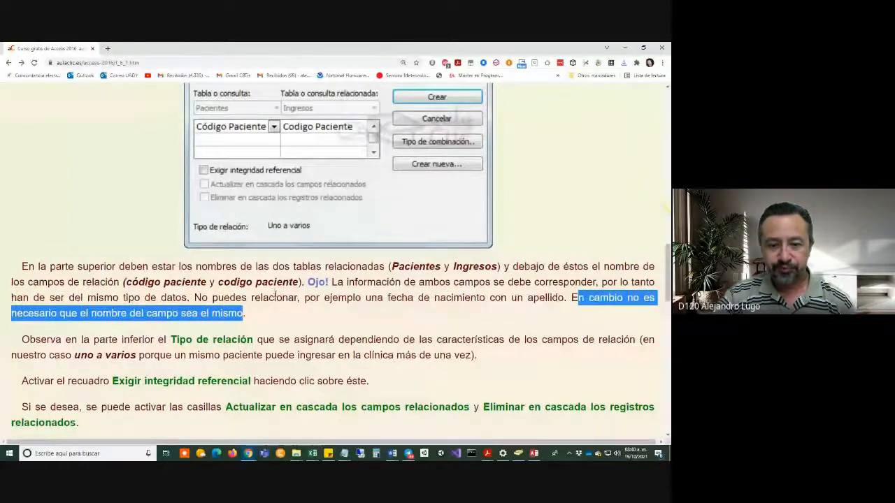
{"action": "scroll", "coordinate": [272, 301], "scroll_direction": "down", "scroll_amount": 2}
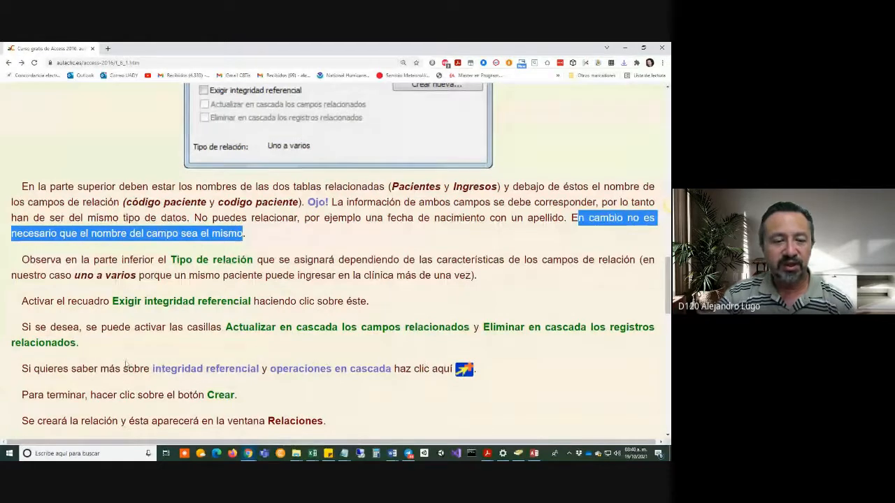
{"action": "scroll", "coordinate": [51, 353], "scroll_direction": "down", "scroll_amount": 1}
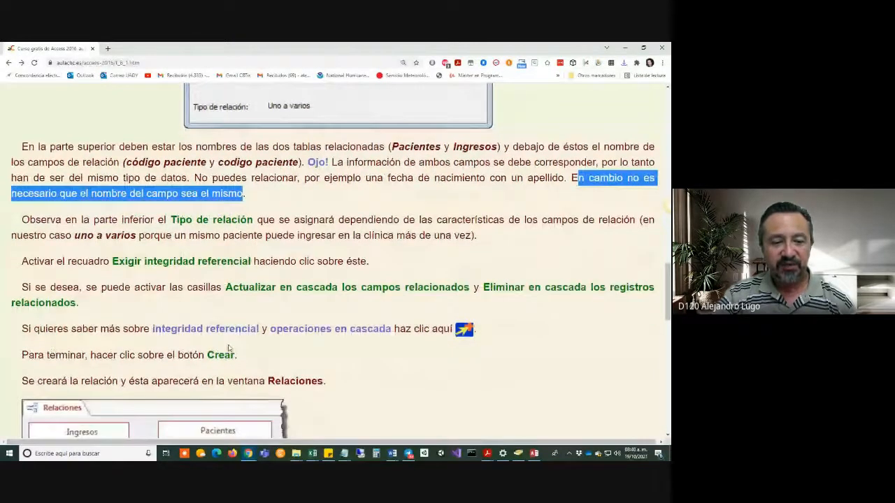
{"action": "scroll", "coordinate": [222, 355], "scroll_direction": "down", "scroll_amount": 4}
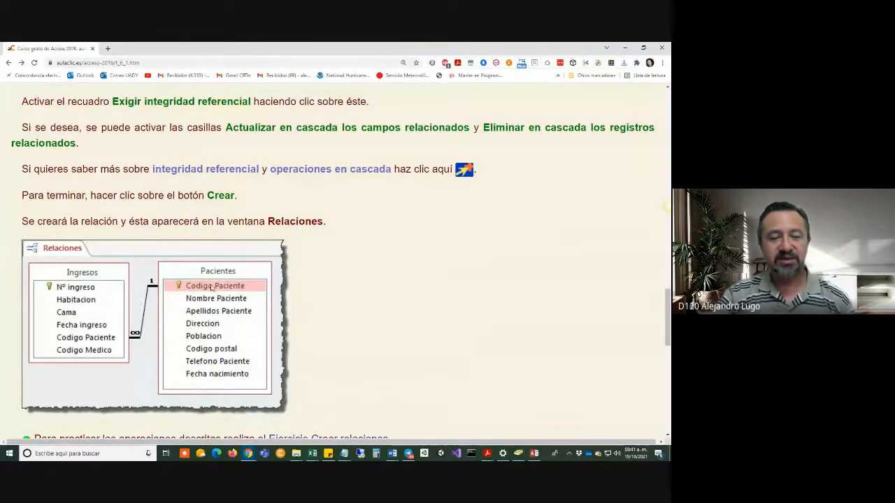
{"action": "key", "text": "alt+Tab"}
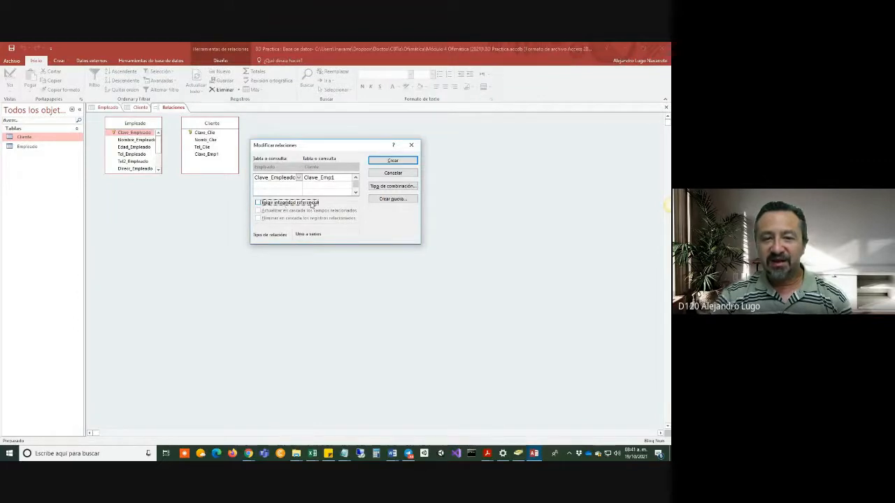
{"action": "left_click", "coordinate": [393, 145]}
{"action": "left_click", "coordinate": [281, 203]}
{"action": "left_click", "coordinate": [279, 204]}
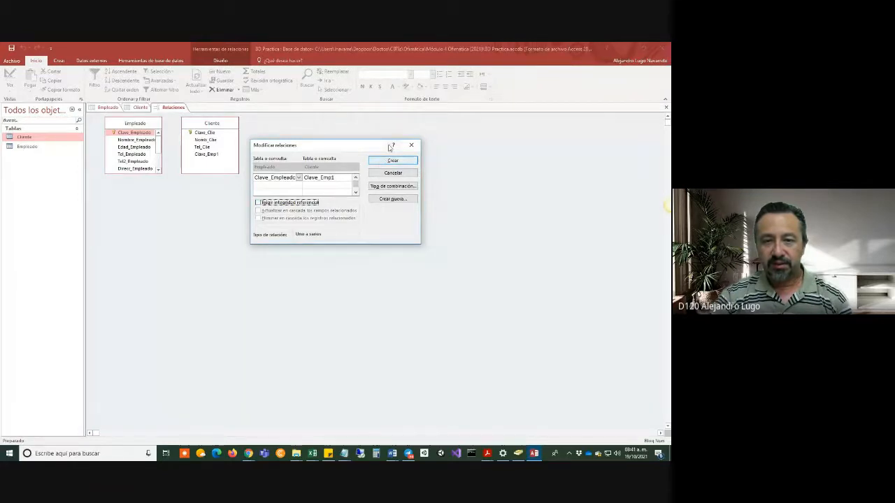
{"action": "left_click", "coordinate": [260, 203]}
{"action": "left_click", "coordinate": [258, 202]}
Open the Modificar relaciones dialog's help, go to Descripción de la integridad referencial, and highlight words about minimizing data redundancy.
{"action": "left_click", "coordinate": [395, 145]}
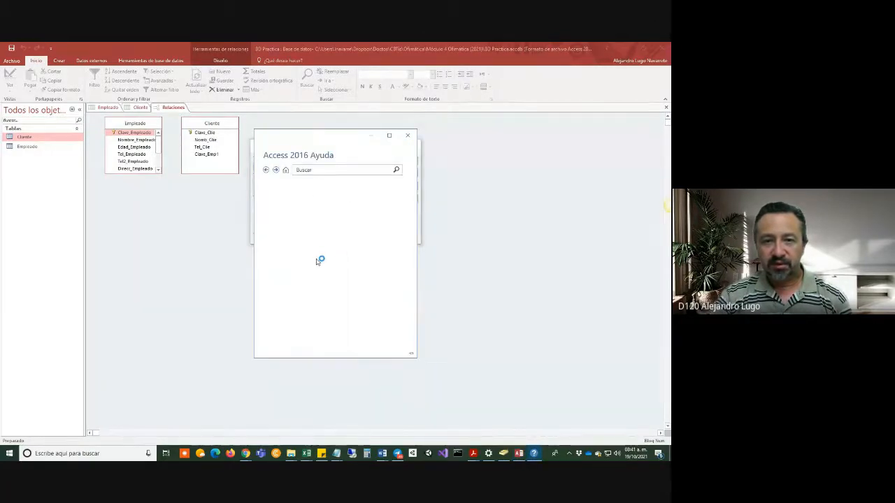
{"action": "scroll", "coordinate": [352, 240], "scroll_direction": "down", "scroll_amount": 3}
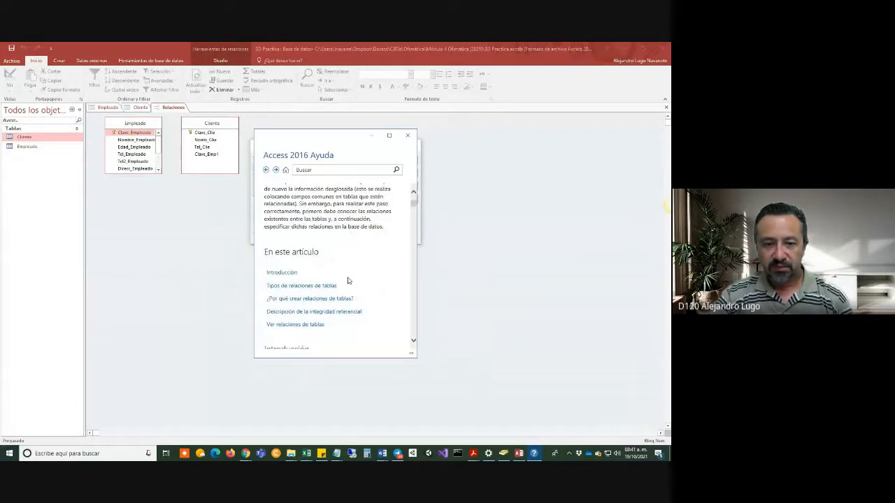
{"action": "left_click", "coordinate": [324, 315]}
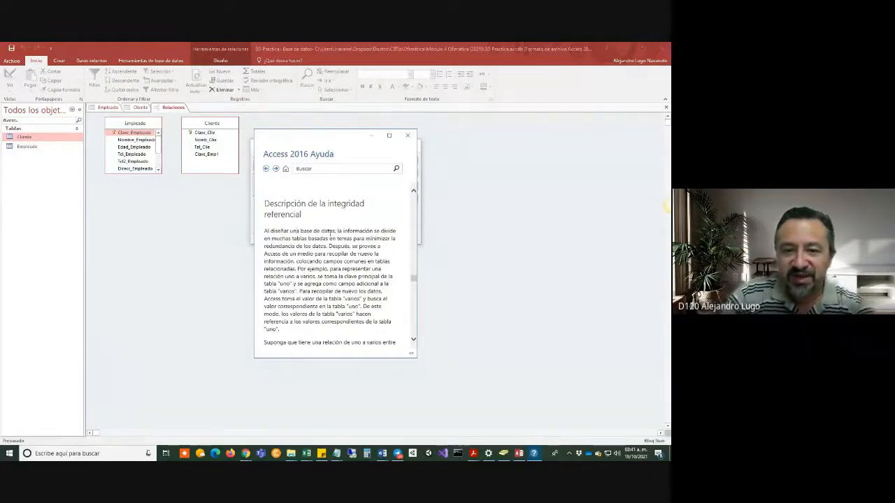
{"action": "left_click_drag", "start_coordinate": [272, 239], "coordinate": [391, 238]}
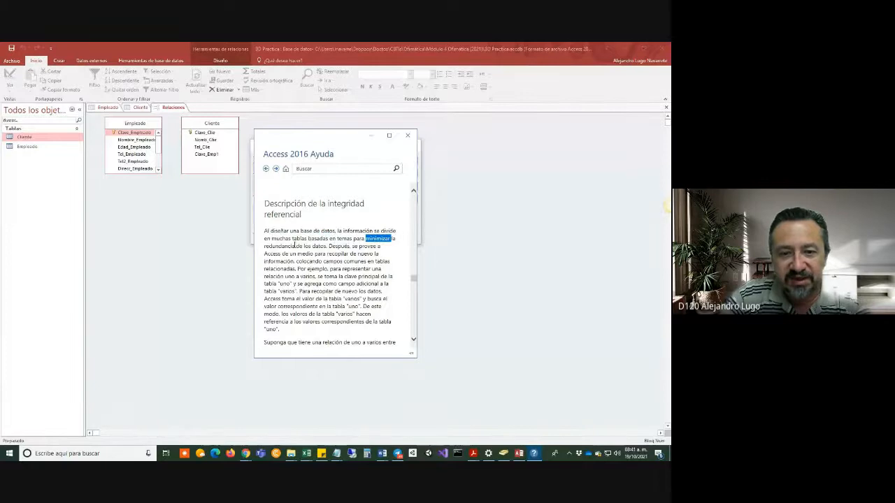
{"action": "left_click_drag", "start_coordinate": [312, 246], "coordinate": [327, 246]}
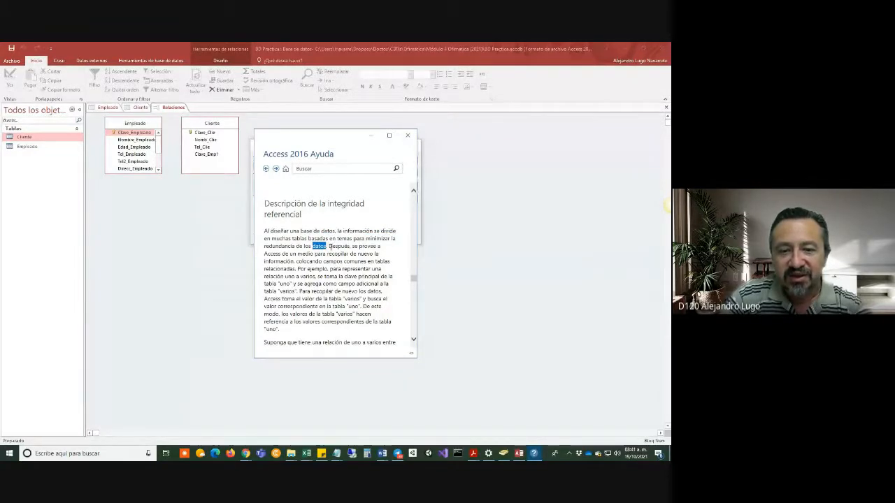
Highlight the help's passages on recovering information through common fields, adding the primary key to the "varios" table, and matching "varios" with "uno".
{"action": "left_click_drag", "start_coordinate": [280, 253], "coordinate": [372, 254]}
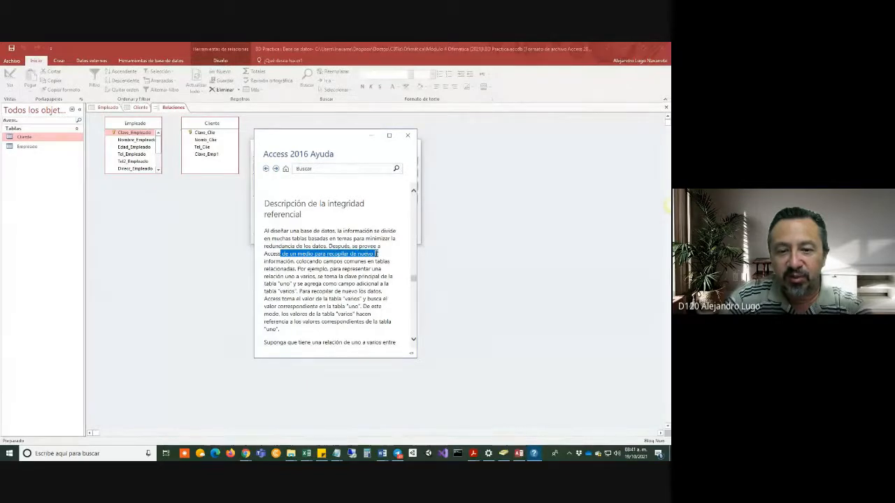
{"action": "double_click", "coordinate": [276, 262]}
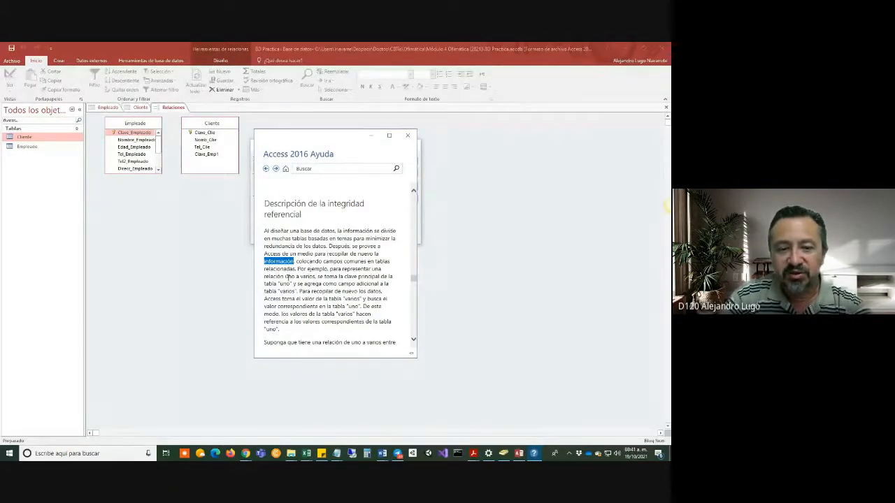
{"action": "left_click_drag", "start_coordinate": [317, 276], "coordinate": [383, 279]}
{"action": "mouse_move", "coordinate": [298, 283]}
{"action": "left_mouse_down"}
{"action": "mouse_move", "coordinate": [383, 285]}
{"action": "mouse_move", "coordinate": [279, 291]}
{"action": "mouse_move", "coordinate": [311, 297]}
{"action": "left_mouse_up"}
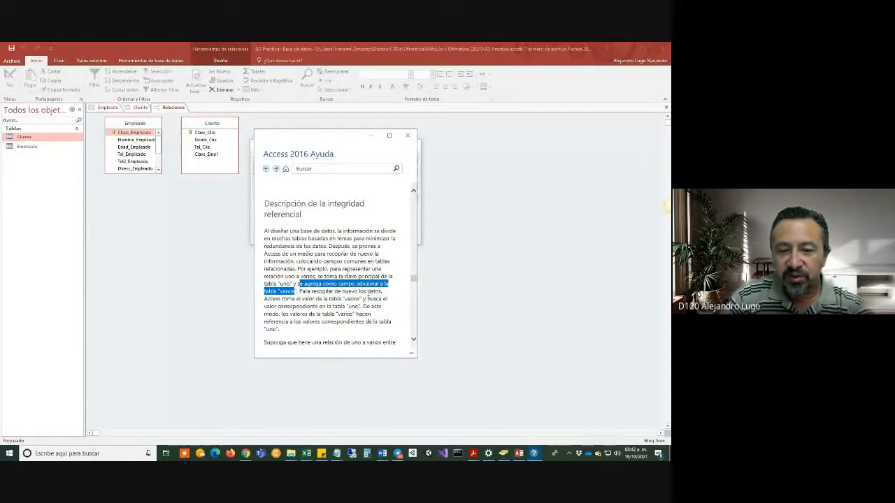
{"action": "double_click", "coordinate": [351, 299]}
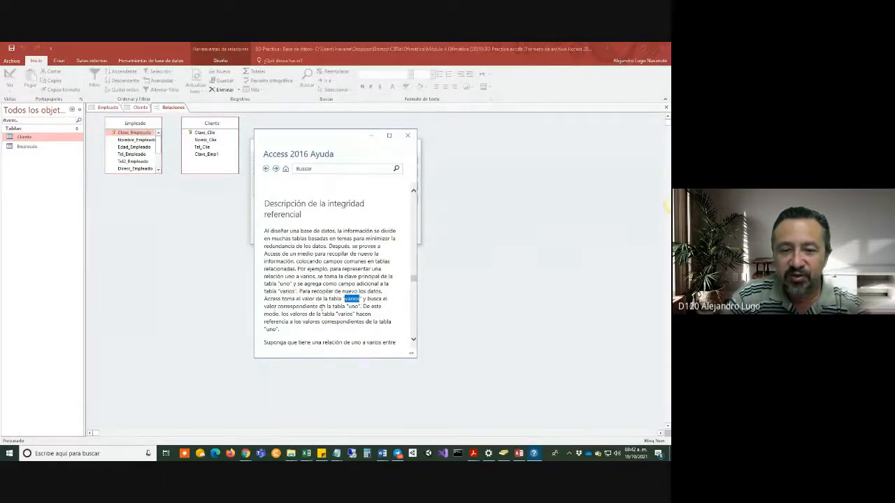
{"action": "double_click", "coordinate": [353, 306]}
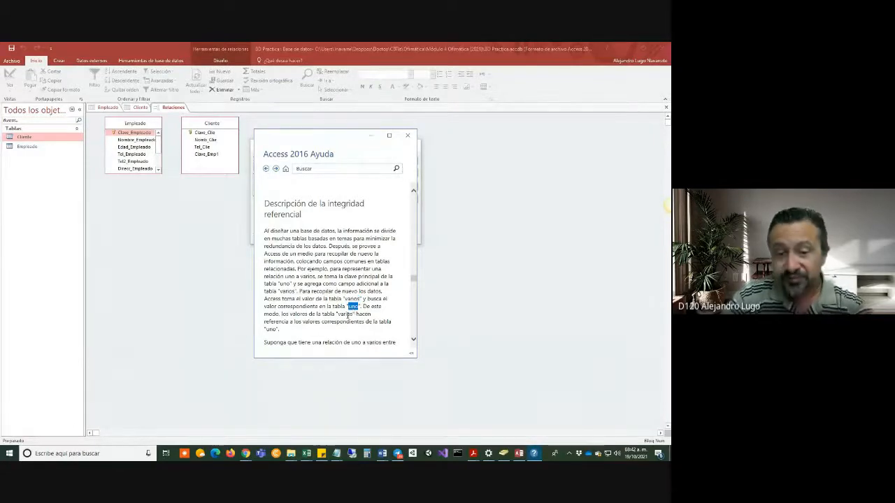
Check the Clave_Emp1 field of the Cliente table in the Excel plan, and return to the Access help.
{"action": "key", "text": "alt+Tab"}
{"action": "key", "text": "alt+Tab"}
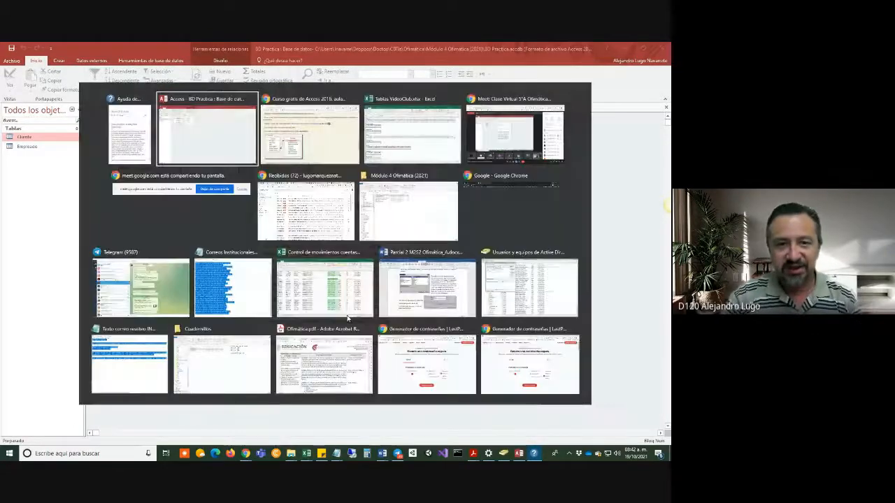
{"action": "key", "text": "alt+Tab"}
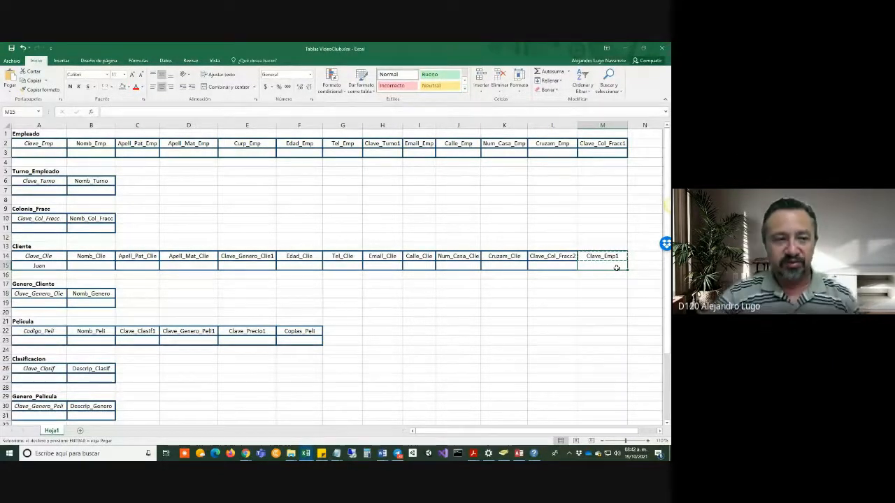
{"action": "key", "text": "alt+Tab"}
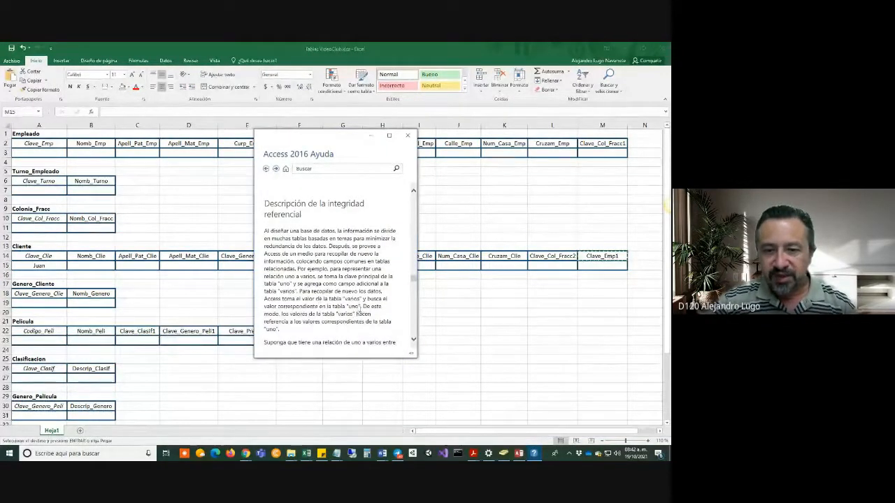
Highlight the help's text on "varios" values and the Transportistas and Pedidos orphan-record example, and close the help.
{"action": "left_click_drag", "start_coordinate": [281, 314], "coordinate": [364, 322]}
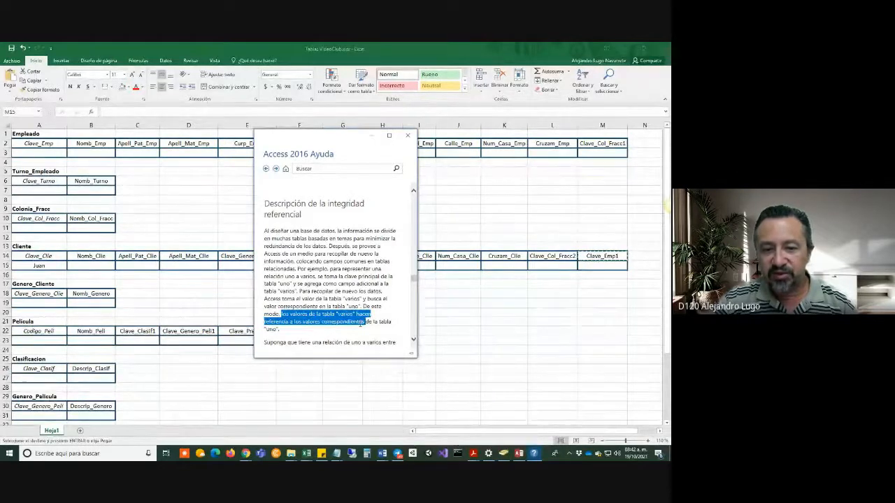
{"action": "scroll", "coordinate": [328, 304], "scroll_direction": "down", "scroll_amount": 4}
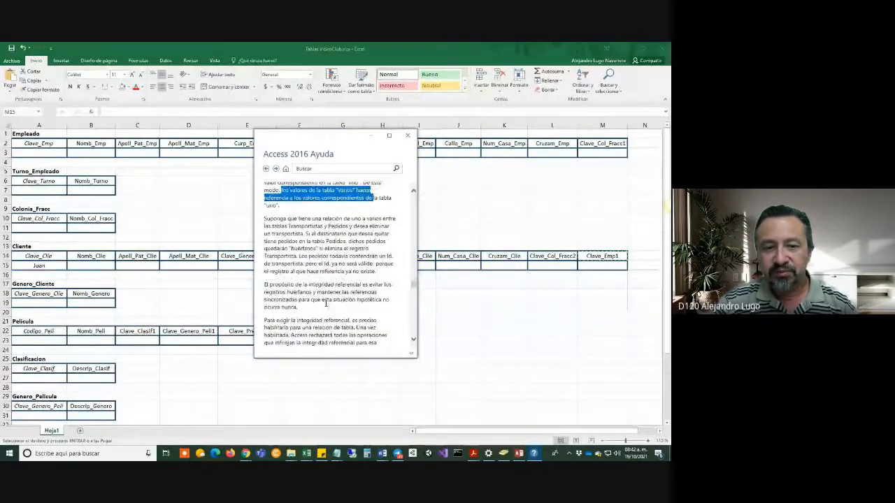
{"action": "left_click_drag", "start_coordinate": [287, 219], "coordinate": [373, 226]}
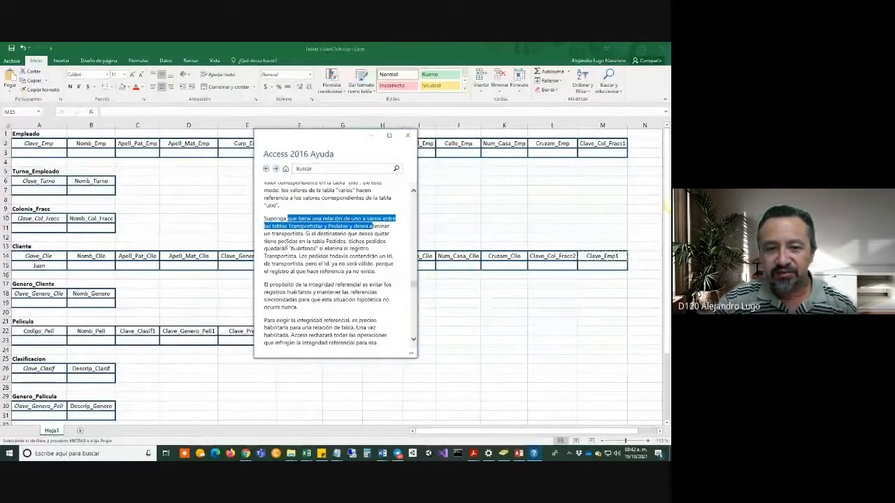
{"action": "left_click_drag", "start_coordinate": [306, 233], "coordinate": [369, 249]}
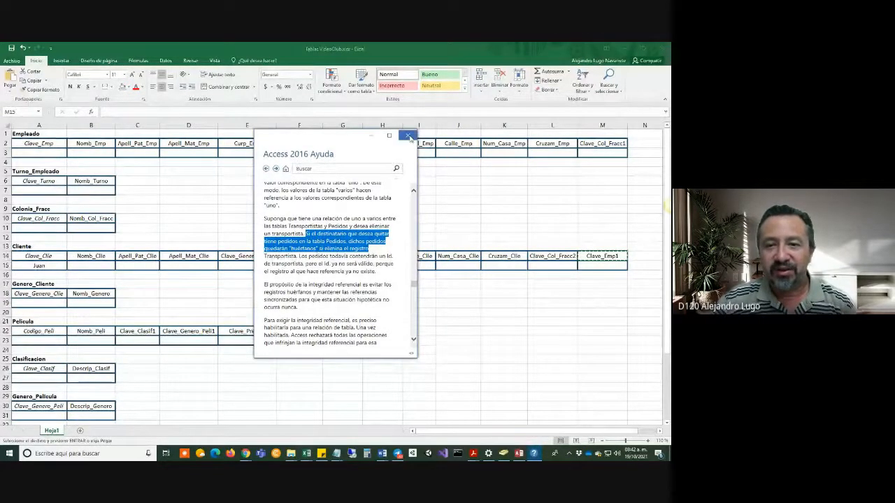
{"action": "left_click", "coordinate": [407, 135]}
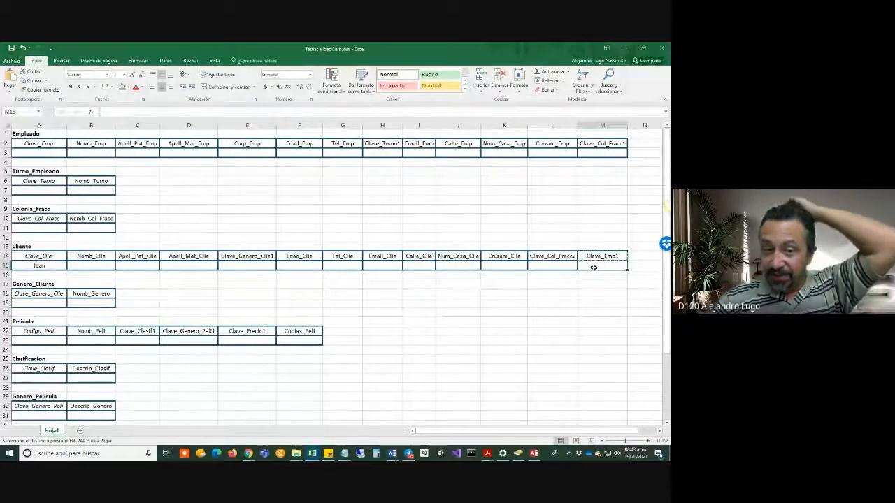
Clear the copy outline in the Excel plan and point out the Empleado key and Cliente's Clave_Clie and Clave_Emp1 cells.
{"action": "key", "text": "Escape"}
{"action": "left_click", "coordinate": [594, 306]}
{"action": "left_click", "coordinate": [593, 267]}
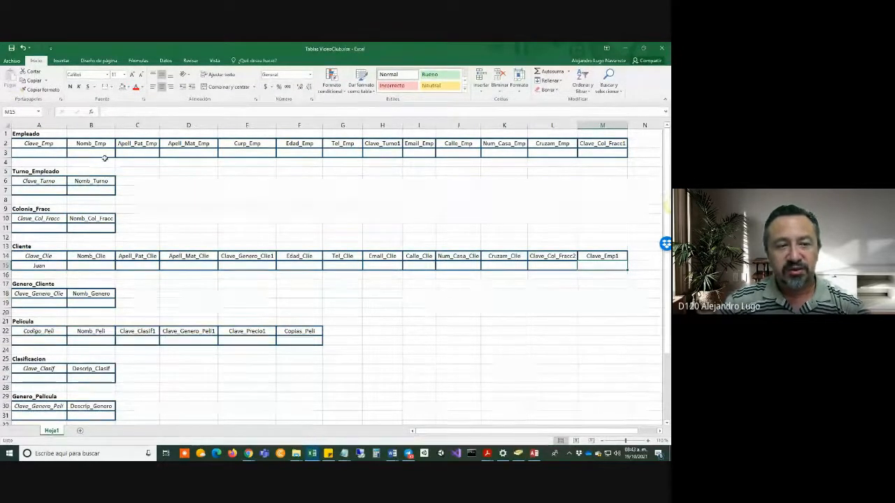
{"action": "left_click", "coordinate": [44, 143]}
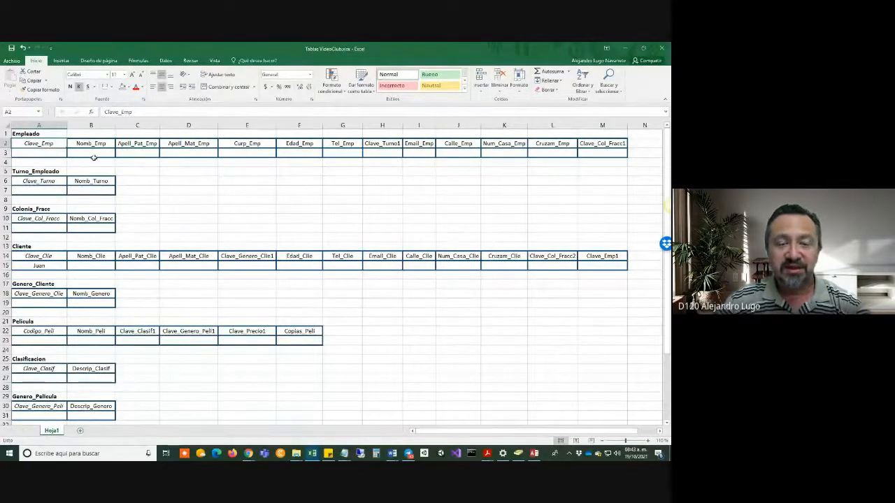
{"action": "left_click", "coordinate": [40, 266]}
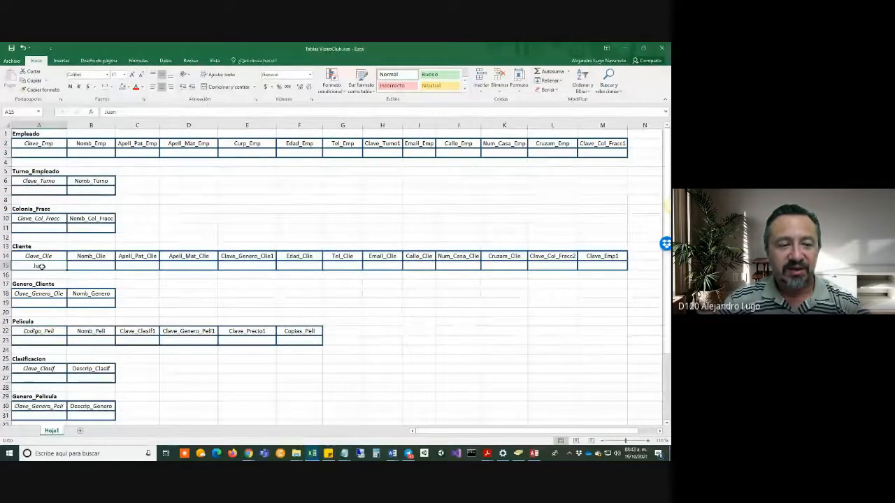
{"action": "left_click", "coordinate": [608, 266]}
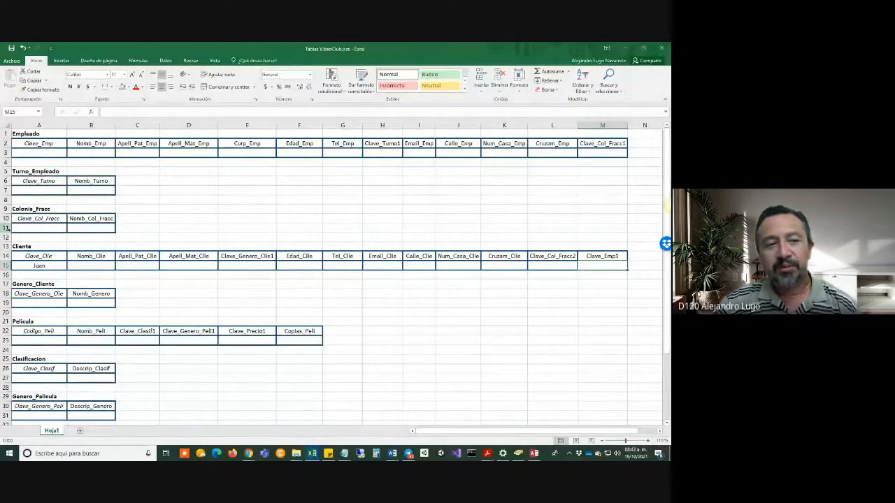
{"action": "left_click", "coordinate": [48, 153]}
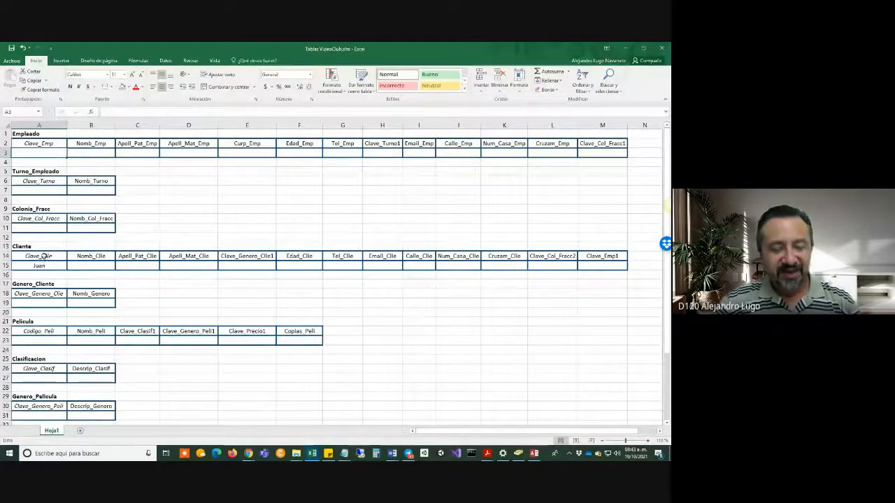
Compare the lesson's Exigir integridad referencial option with the Excel plan, and switch to the Modificar relaciones dialog in Access.
{"action": "key", "text": "alt+Tab"}
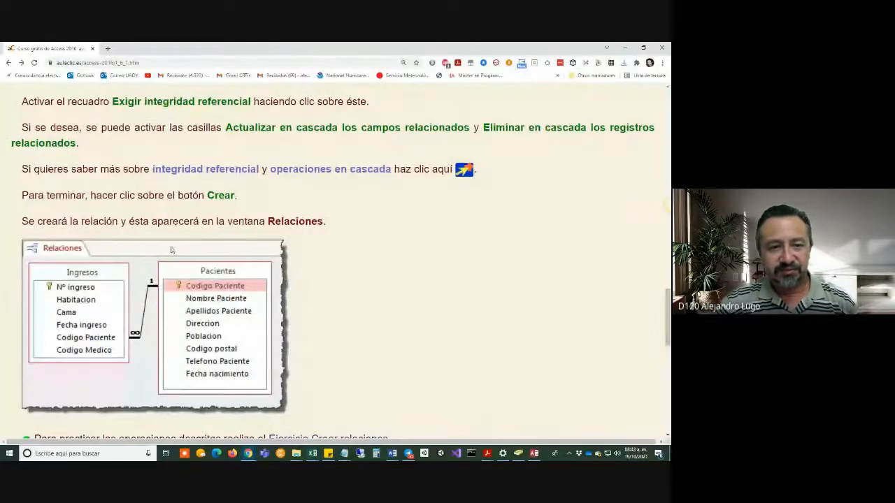
{"action": "scroll", "coordinate": [171, 249], "scroll_direction": "up", "scroll_amount": 4}
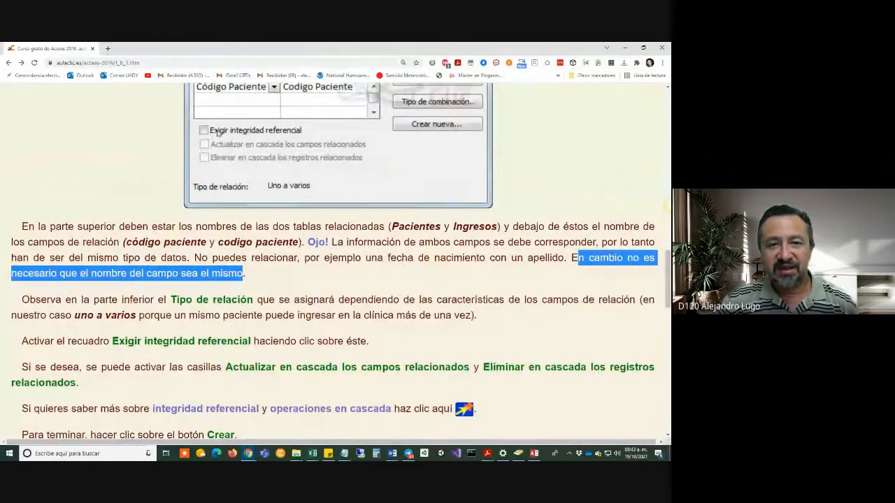
{"action": "key", "text": "alt+Tab"}
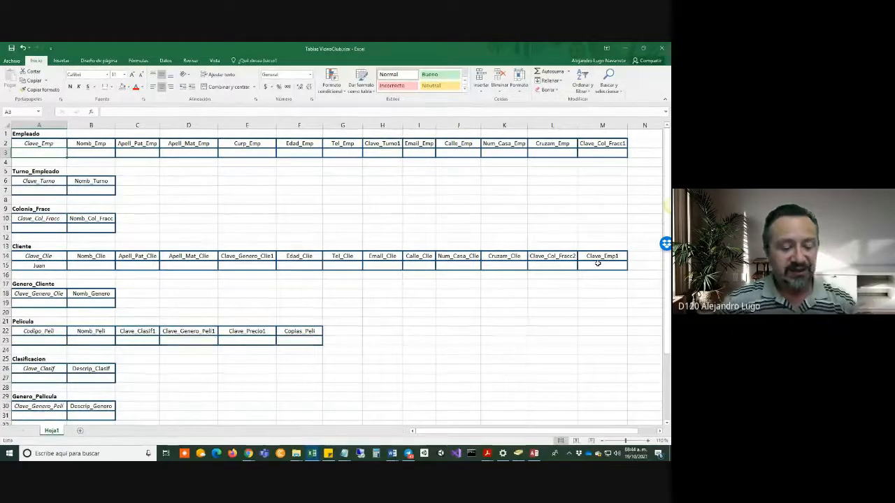
{"action": "key", "text": "alt+Tab"}
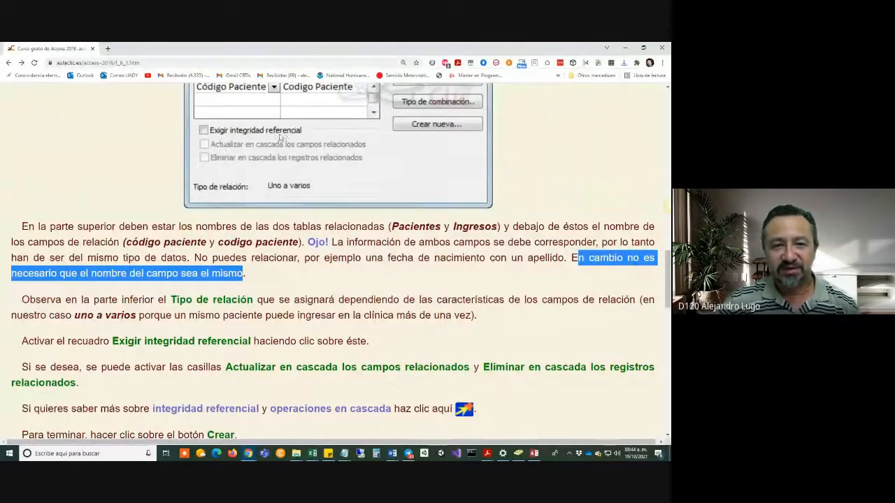
{"action": "key", "text": "alt+Tab"}
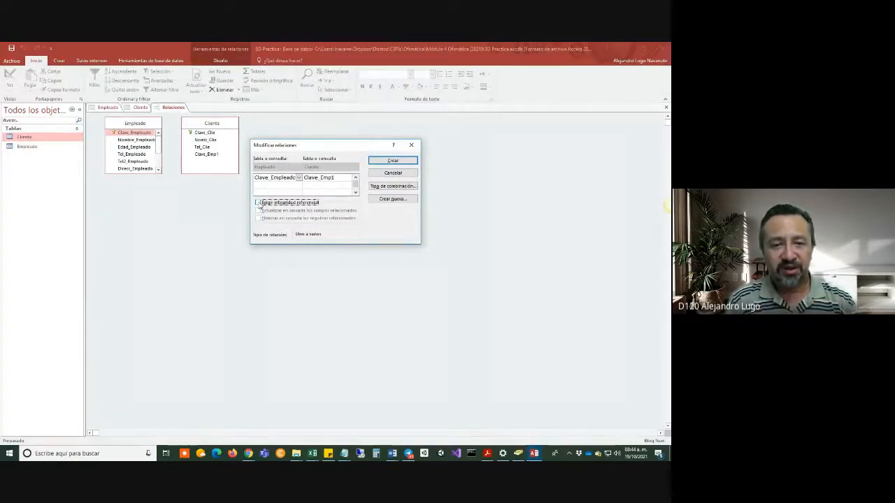
Point out Empleado's record row A3:M3 and Cliente's Clave_Emp1 cell in the Excel plan, and return to the Access dialog.
{"action": "key", "text": "alt+Tab"}
{"action": "key", "text": "alt+Tab"}
{"action": "key", "text": "alt+Tab"}
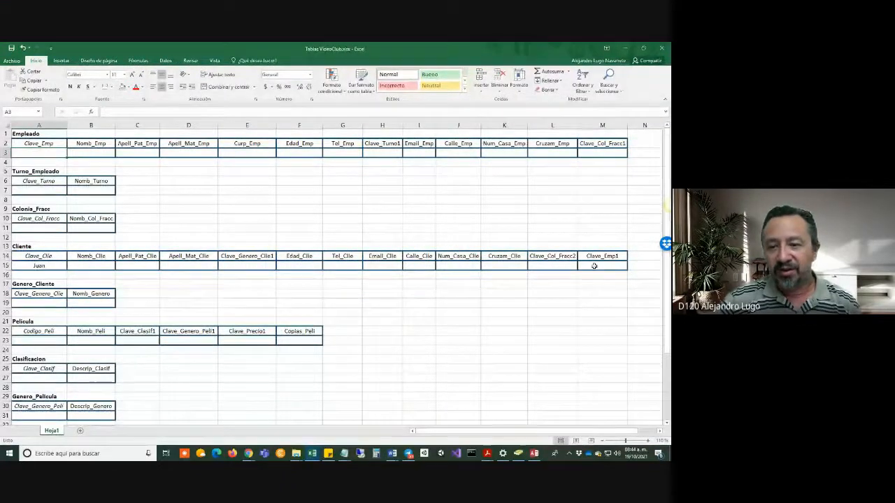
{"action": "left_click_drag", "start_coordinate": [49, 155], "coordinate": [603, 150]}
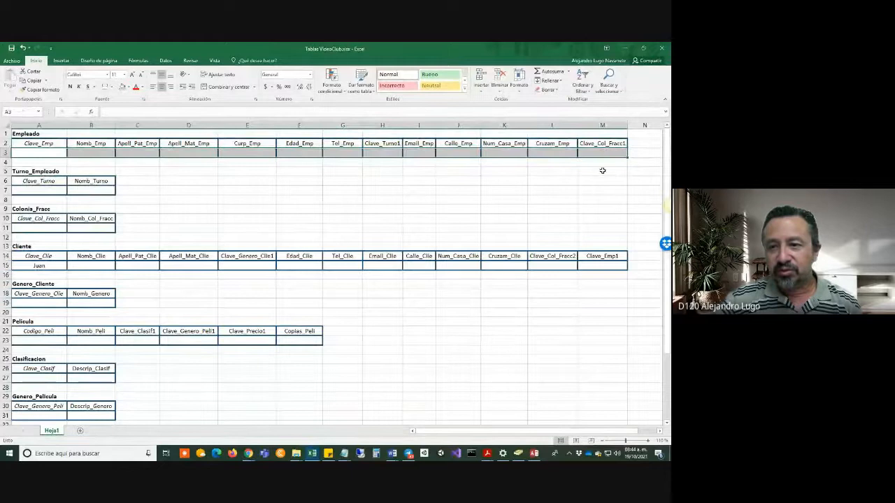
{"action": "left_click", "coordinate": [594, 265]}
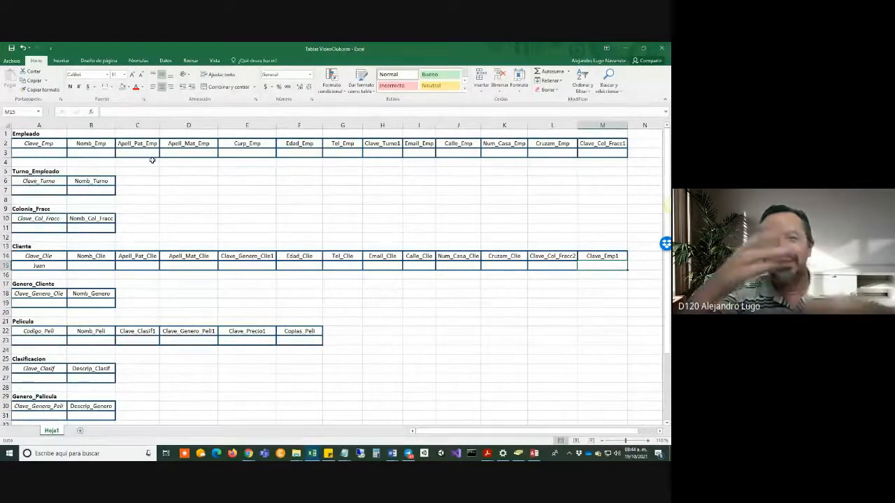
{"action": "key", "text": "alt+Tab"}
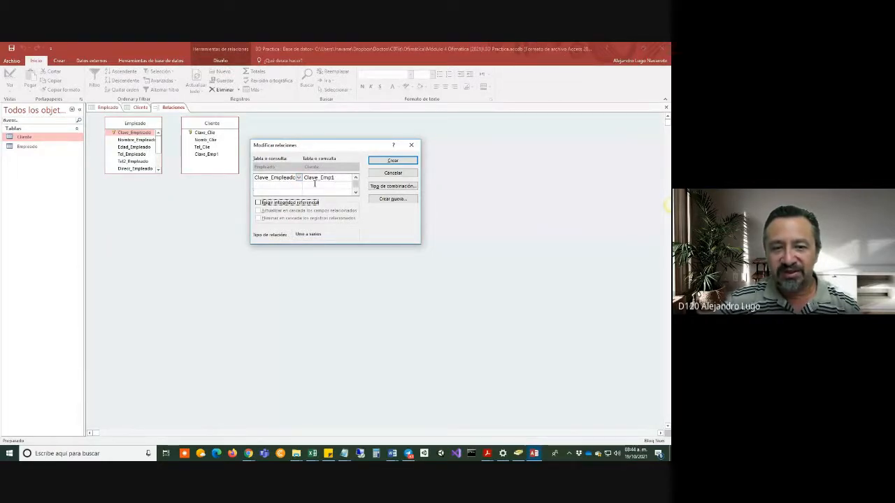
Try to create the Clave_Empleado to Clave_Emp1 relationship with Exigir integridad referencial enabled, consulting the Excel plan, and cancel the dialog.
{"action": "left_click", "coordinate": [258, 203]}
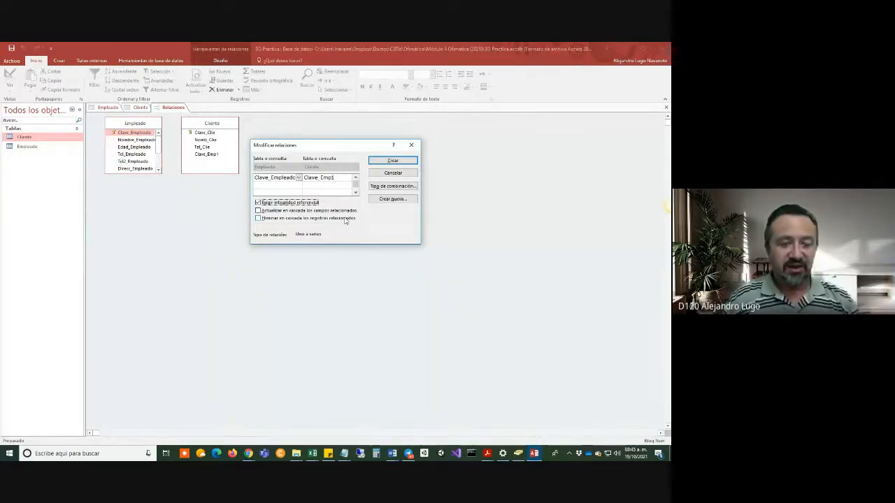
{"action": "key", "text": "alt+Tab"}
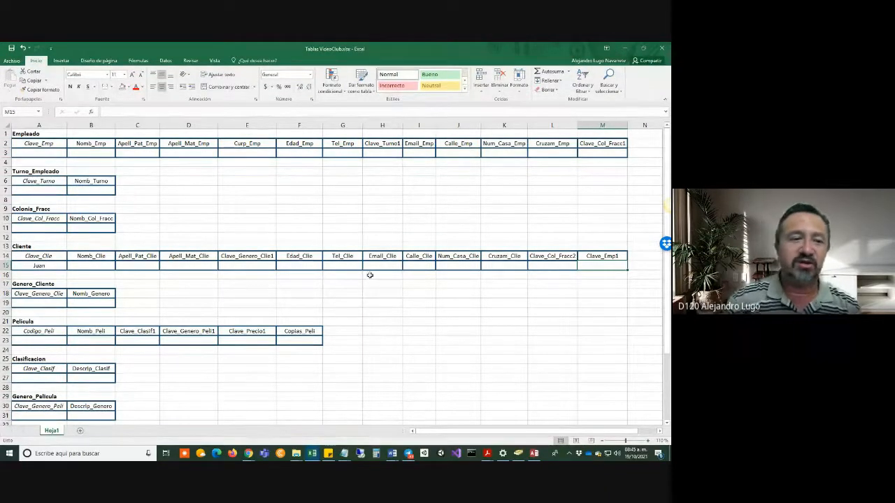
{"action": "left_click", "coordinate": [34, 154]}
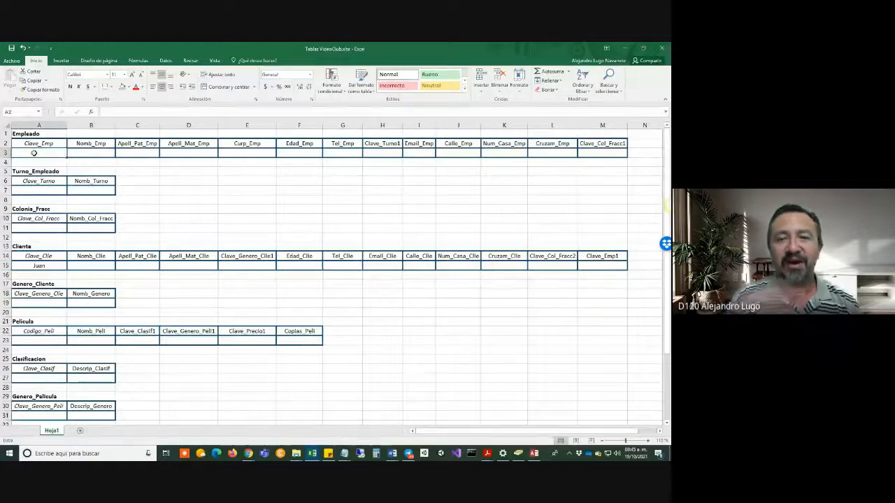
{"action": "key", "text": "alt+Tab"}
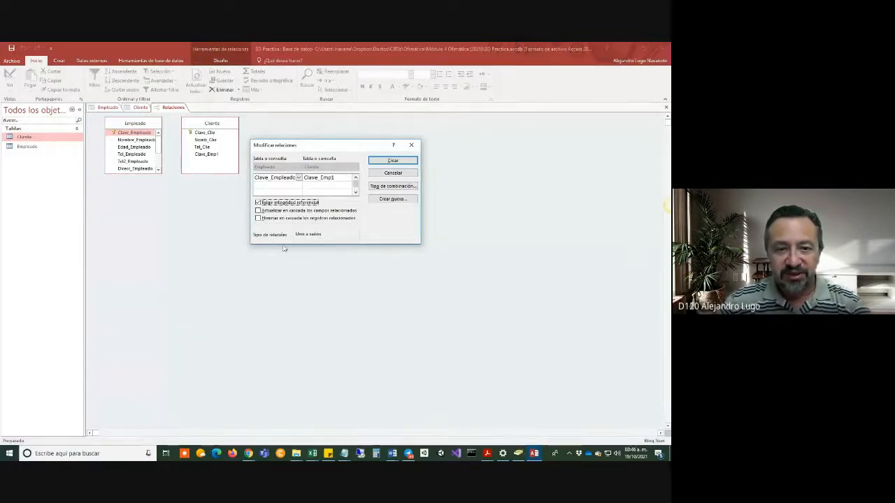
{"action": "left_click", "coordinate": [393, 162]}
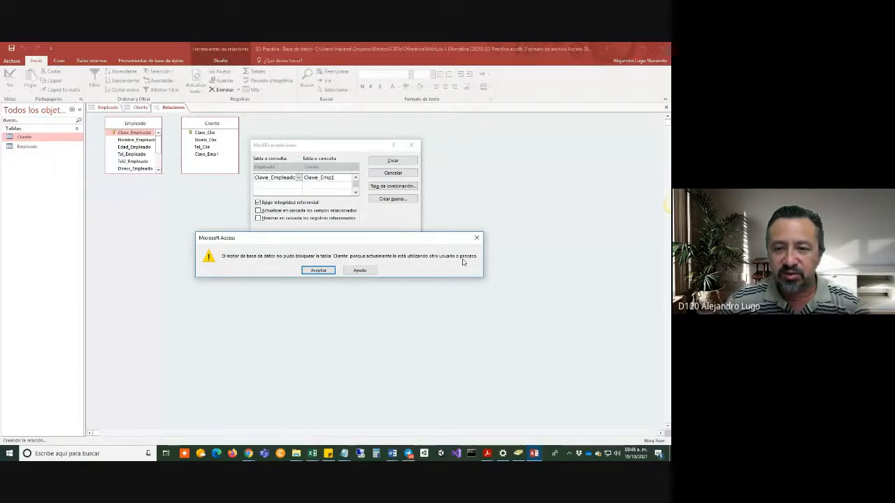
{"action": "left_click", "coordinate": [307, 272]}
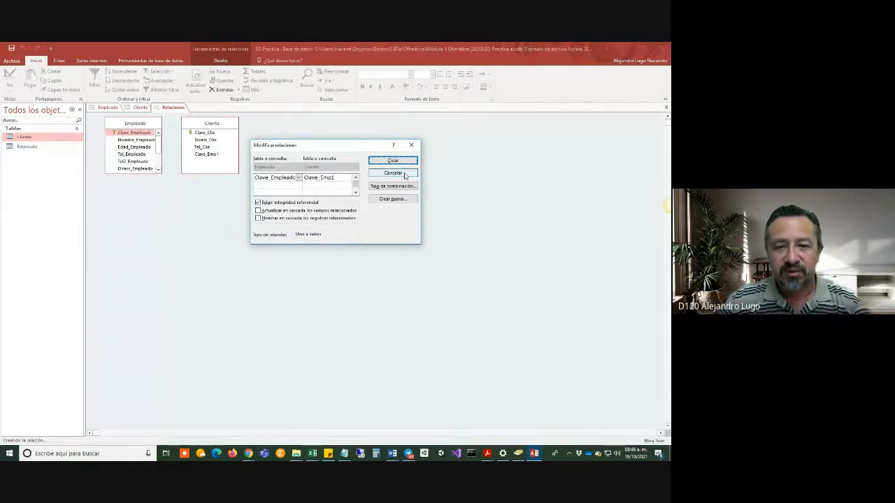
{"action": "left_click", "coordinate": [405, 174]}
Close the open Cliente and Empleado tables, leaving only the Relaciones window open.
{"action": "right_click", "coordinate": [140, 108]}
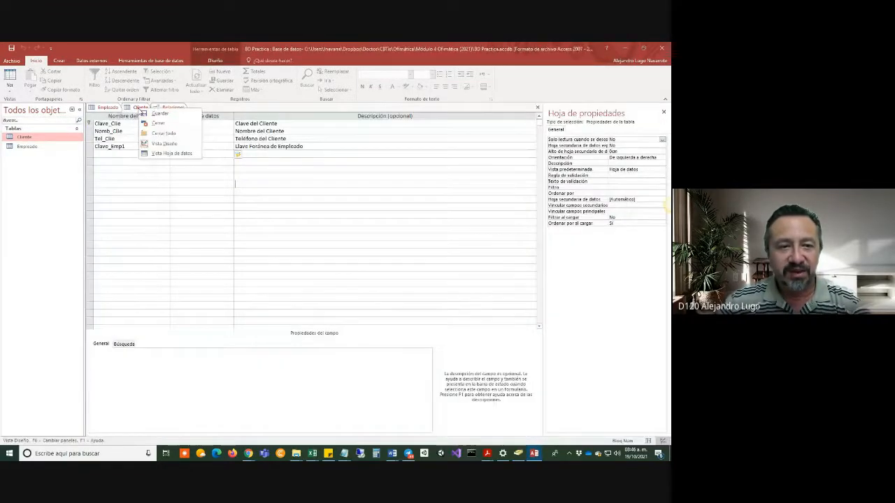
{"action": "left_click", "coordinate": [159, 123]}
{"action": "right_click", "coordinate": [107, 108]}
{"action": "left_click", "coordinate": [126, 122]}
{"action": "left_click", "coordinate": [299, 273]}
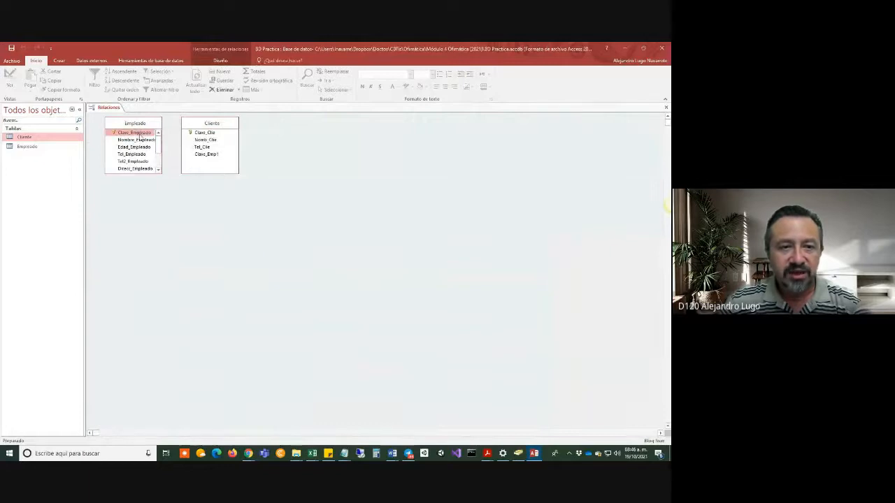
Create the relationship from Empleado's Clave_Empleado to Cliente's Clave_Emp1 with Exigir integridad referencial enabled.
{"action": "left_click_drag", "start_coordinate": [140, 135], "coordinate": [205, 157]}
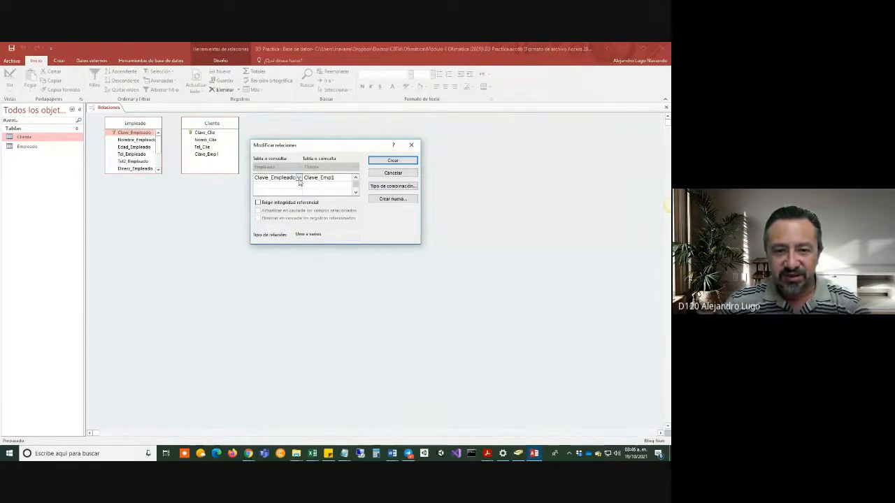
{"action": "left_click", "coordinate": [298, 178]}
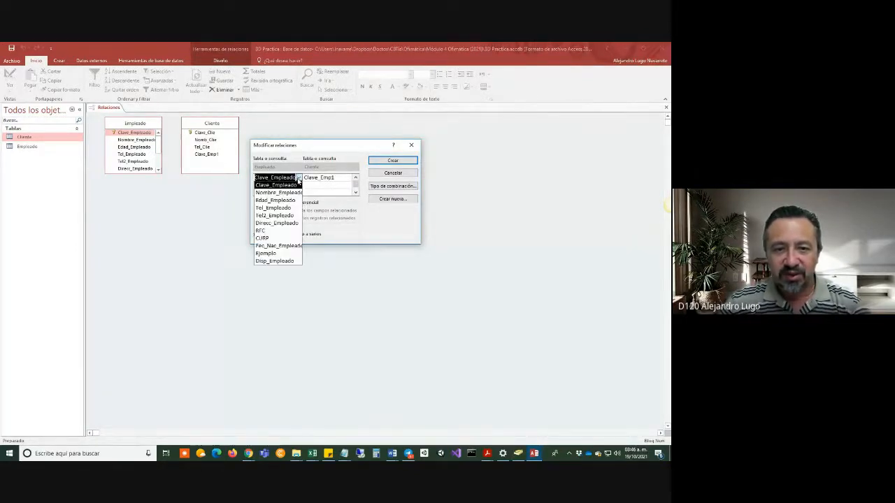
{"action": "left_click", "coordinate": [298, 178]}
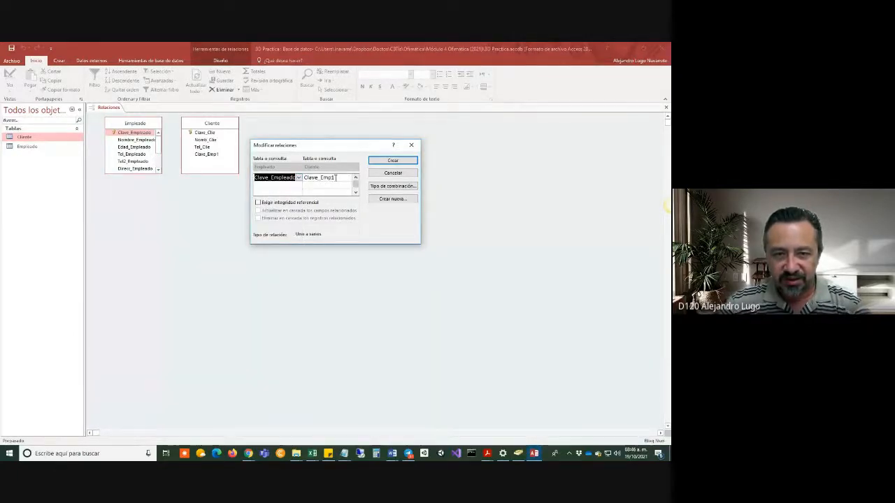
{"action": "left_click", "coordinate": [257, 203]}
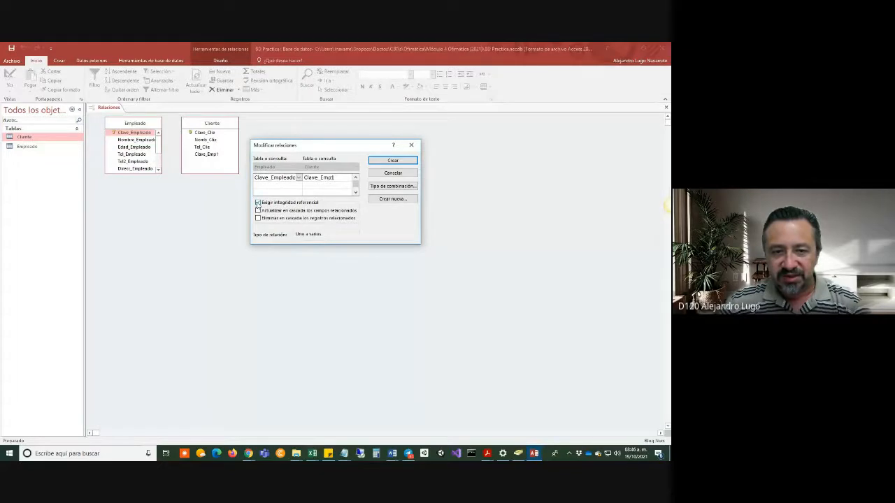
{"action": "left_click", "coordinate": [385, 162]}
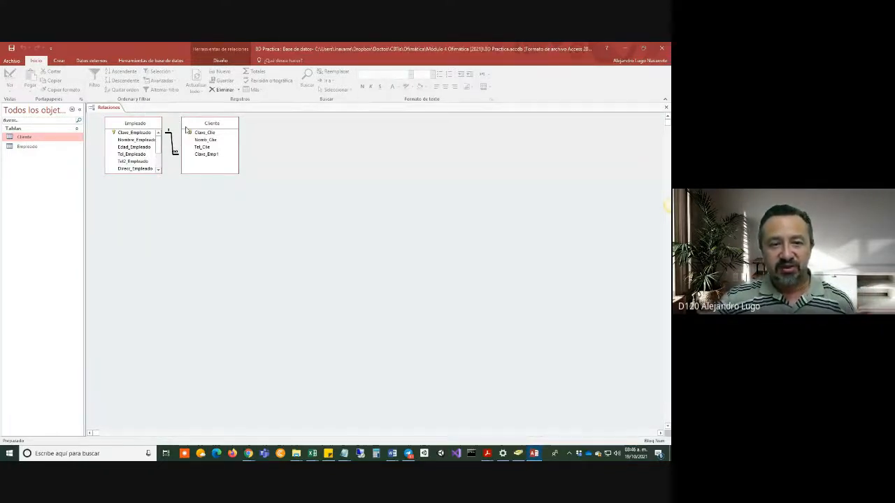
Reposition the Cliente table box beside Empleado with a wide gap for the relationship line, and look through Empleado's field list.
{"action": "left_click_drag", "start_coordinate": [211, 123], "coordinate": [615, 319]}
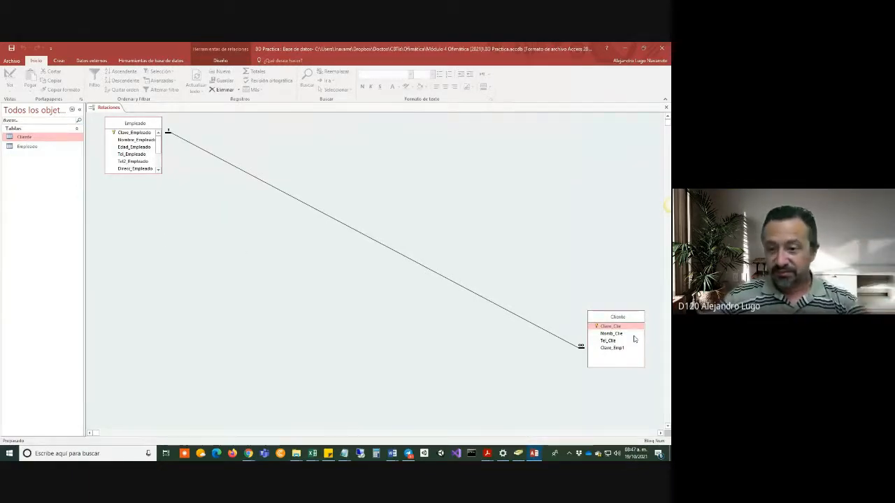
{"action": "left_click_drag", "start_coordinate": [618, 317], "coordinate": [277, 127]}
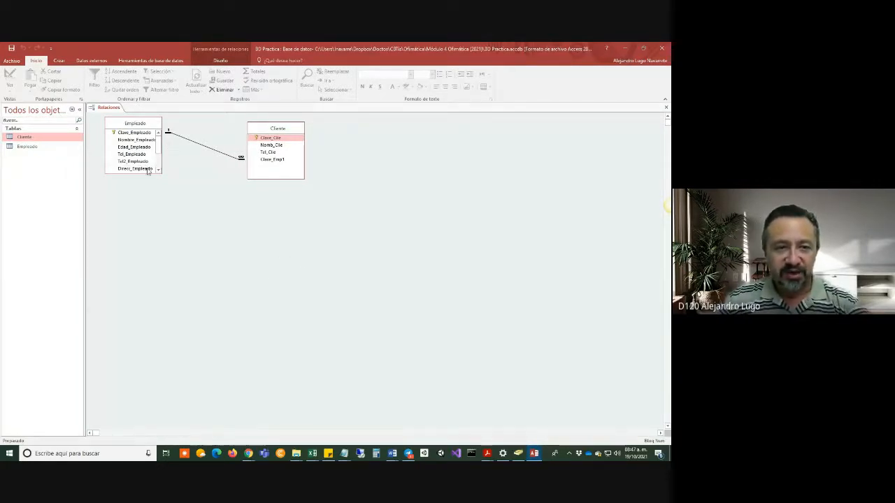
{"action": "scroll", "coordinate": [136, 167], "scroll_direction": "down", "scroll_amount": 2}
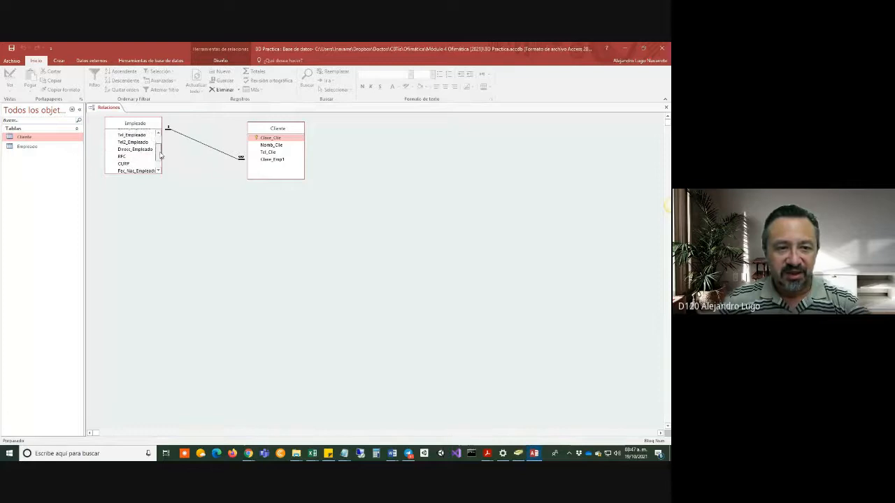
{"action": "mouse_move", "coordinate": [159, 160]}
{"action": "left_mouse_down"}
{"action": "mouse_move", "coordinate": [161, 138]}
{"action": "mouse_move", "coordinate": [168, 156]}
{"action": "left_mouse_up"}
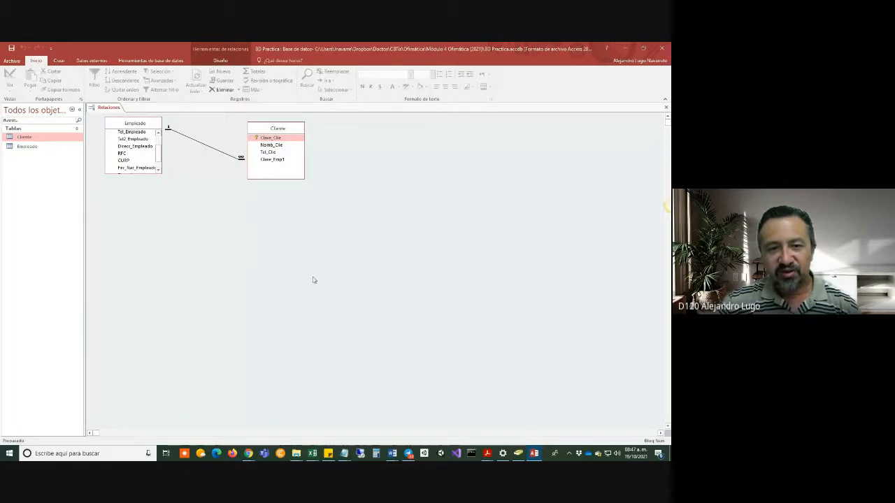
{"action": "left_click_drag", "start_coordinate": [280, 130], "coordinate": [362, 134]}
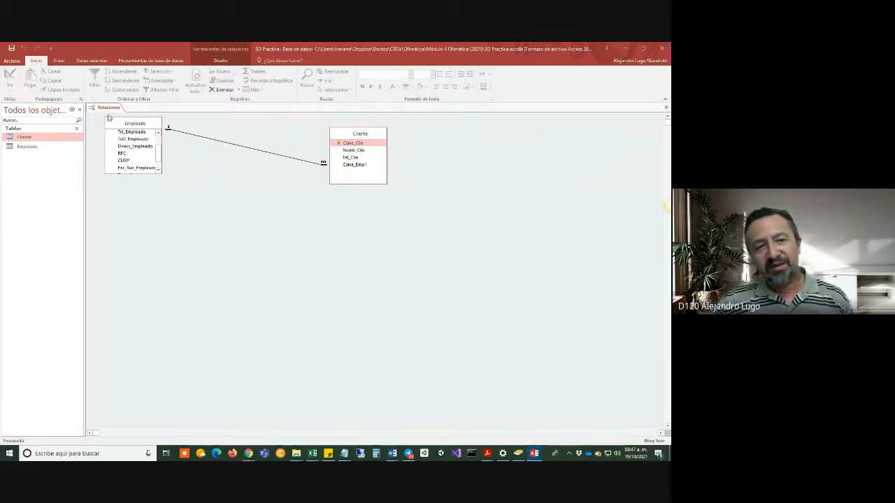
Save the Relaciones layout and close its window.
{"action": "right_click", "coordinate": [109, 107]}
{"action": "left_click", "coordinate": [118, 125]}
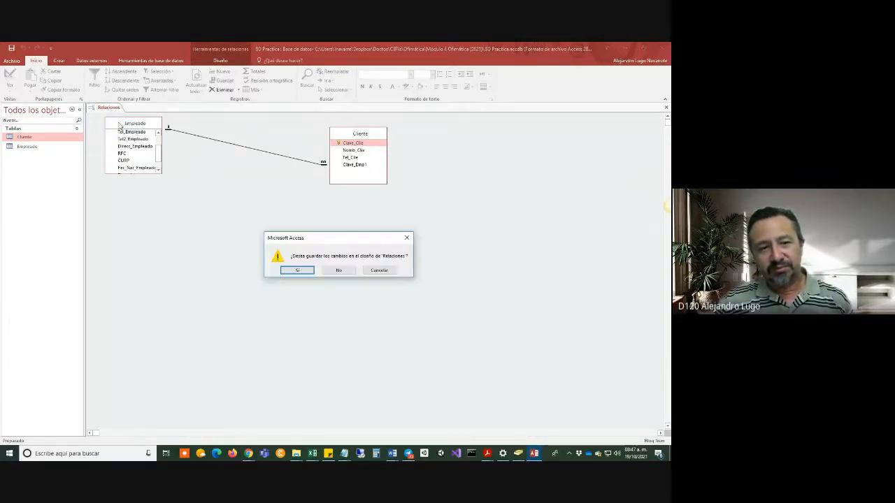
{"action": "left_click", "coordinate": [379, 270]}
{"action": "right_click", "coordinate": [111, 109]}
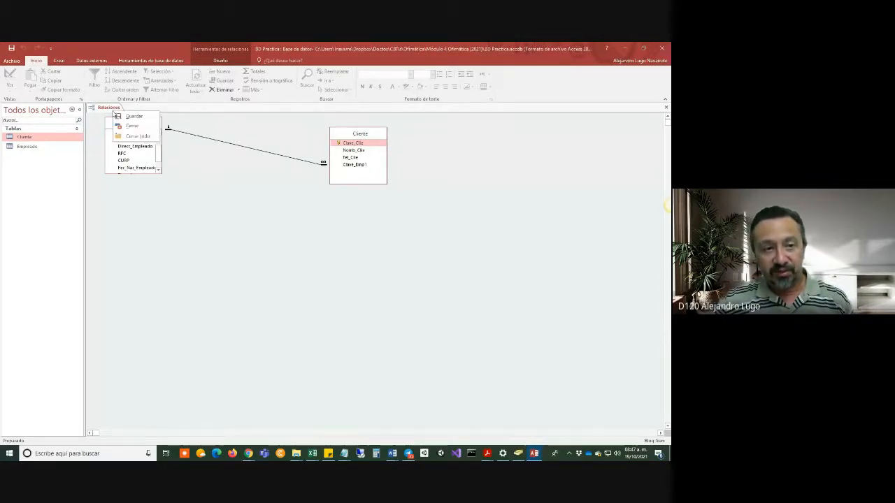
{"action": "left_click", "coordinate": [130, 116]}
{"action": "right_click", "coordinate": [102, 106]}
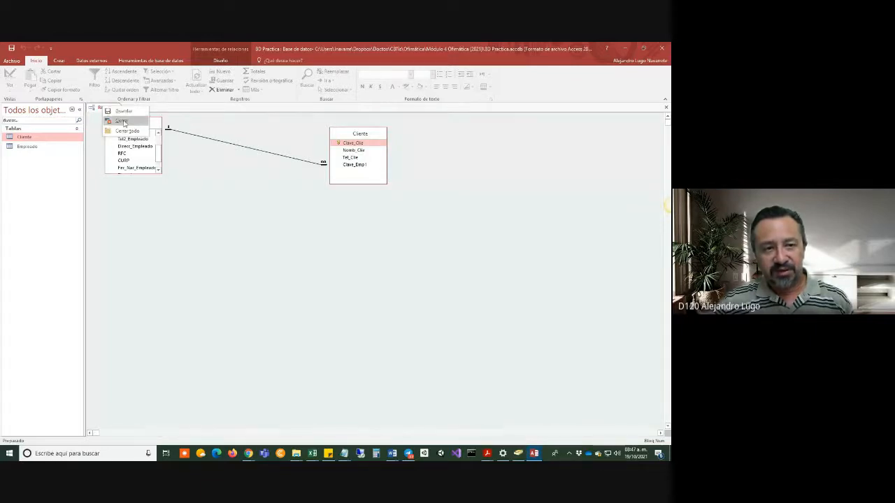
{"action": "left_click", "coordinate": [122, 122]}
Reopen the Relaciones window, move the Cliente table box diagonally far below Empleado, and close the window.
{"action": "left_click", "coordinate": [150, 60]}
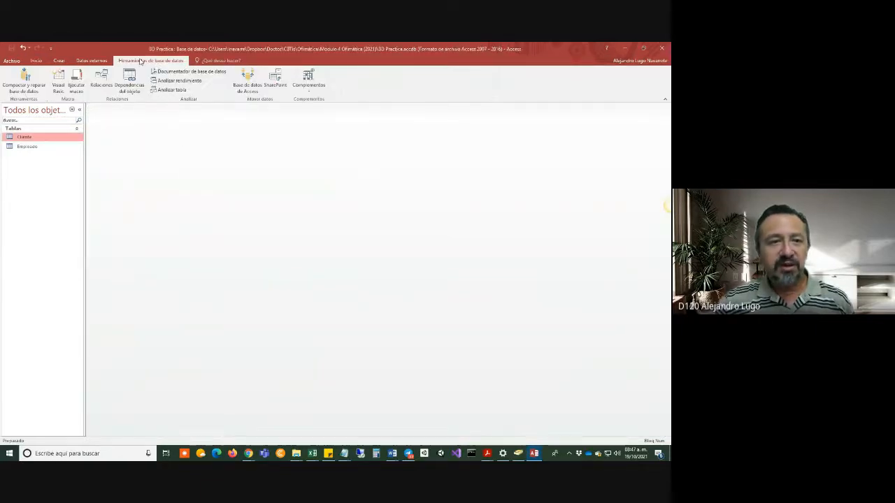
{"action": "left_click", "coordinate": [103, 80]}
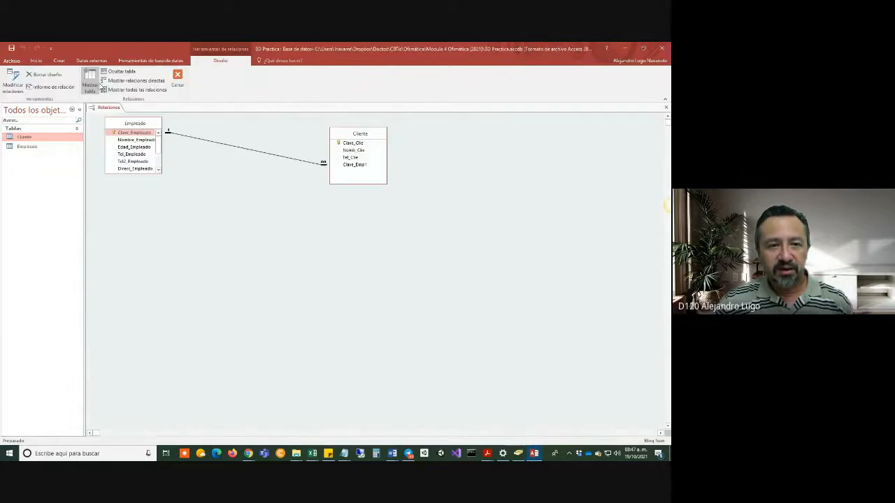
{"action": "mouse_move", "coordinate": [372, 144]}
{"action": "left_mouse_down"}
{"action": "mouse_move", "coordinate": [507, 248]}
{"action": "mouse_move", "coordinate": [525, 309]}
{"action": "mouse_move", "coordinate": [551, 346]}
{"action": "left_mouse_up"}
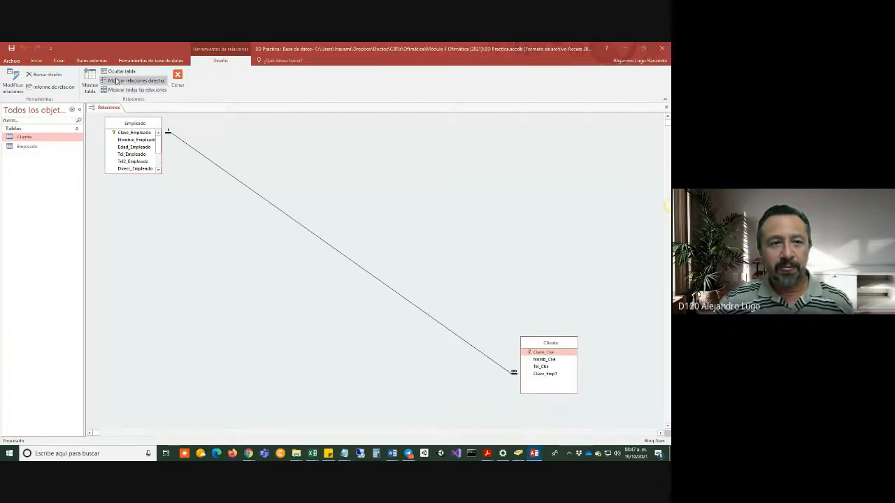
{"action": "left_click", "coordinate": [177, 84]}
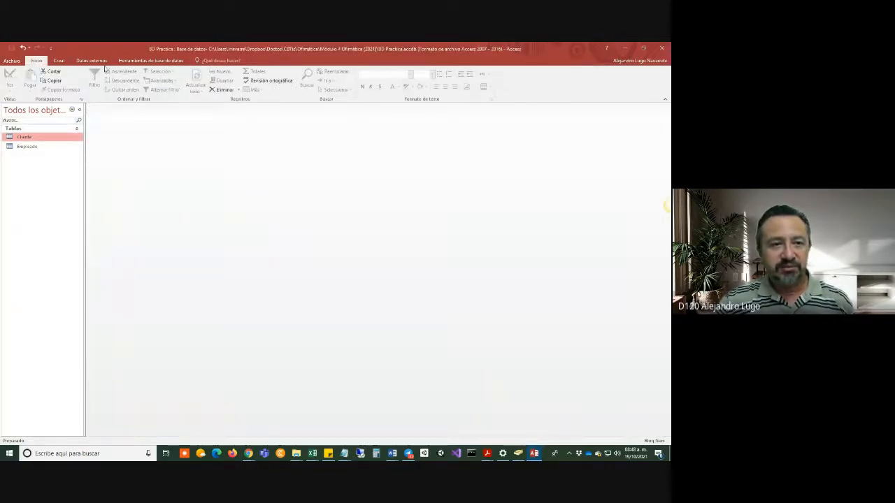
Open the Relaciones window again and place the Cliente table box level with Empleado, leaving a gap between them.
{"action": "left_click", "coordinate": [135, 61]}
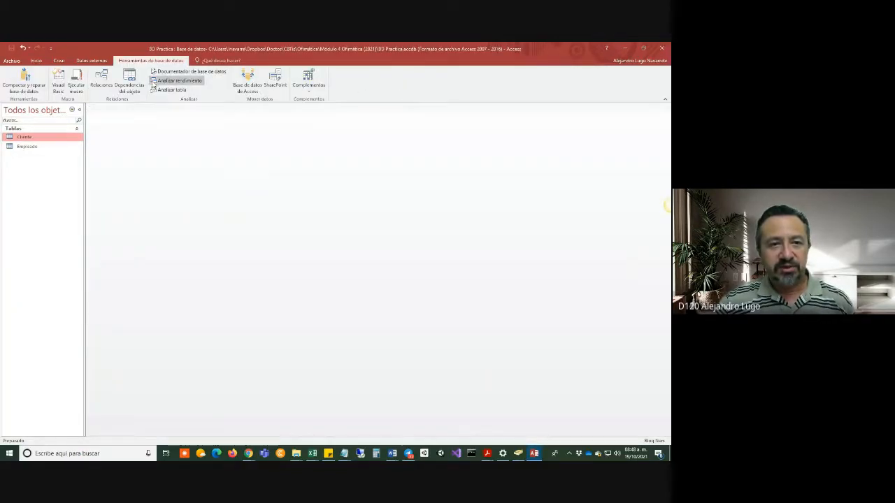
{"action": "left_click", "coordinate": [102, 79]}
{"action": "left_click_drag", "start_coordinate": [559, 346], "coordinate": [287, 127]}
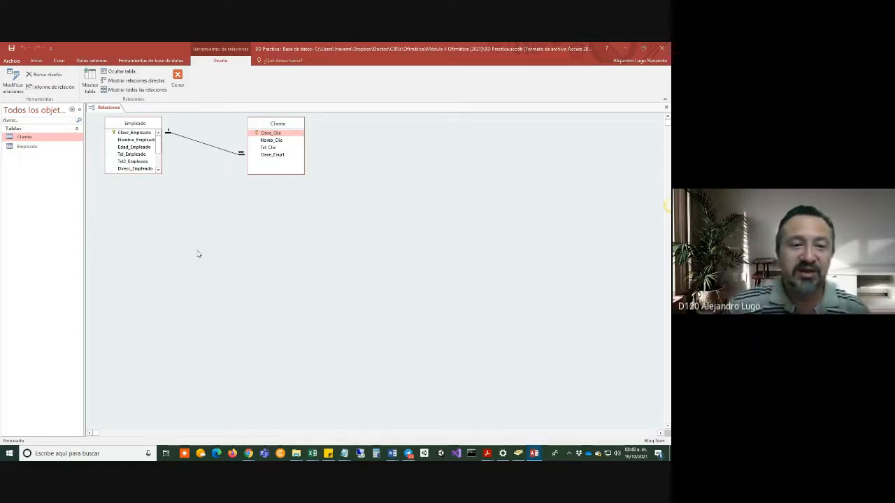
{"action": "left_click_drag", "start_coordinate": [265, 128], "coordinate": [331, 126]}
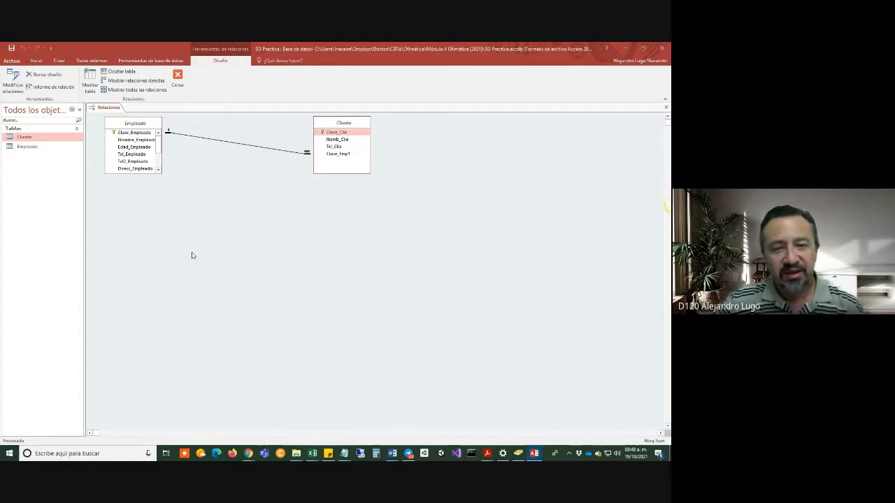
Switch to the aulaClic lesson in the browser, read page 6.1 to its end, and advance to Unidad 6. Las relaciones (II).
{"action": "key", "text": "alt+Tab"}
{"action": "key", "text": "Tab"}
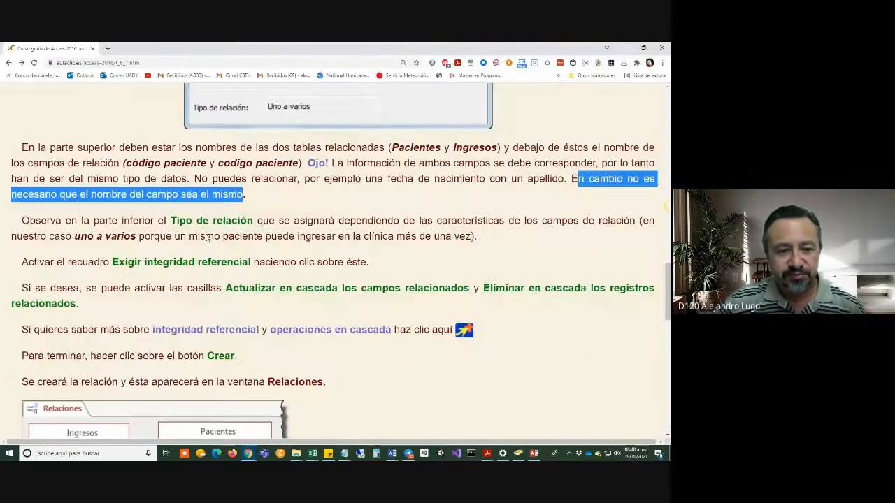
{"action": "scroll", "coordinate": [206, 235], "scroll_direction": "down", "scroll_amount": 3}
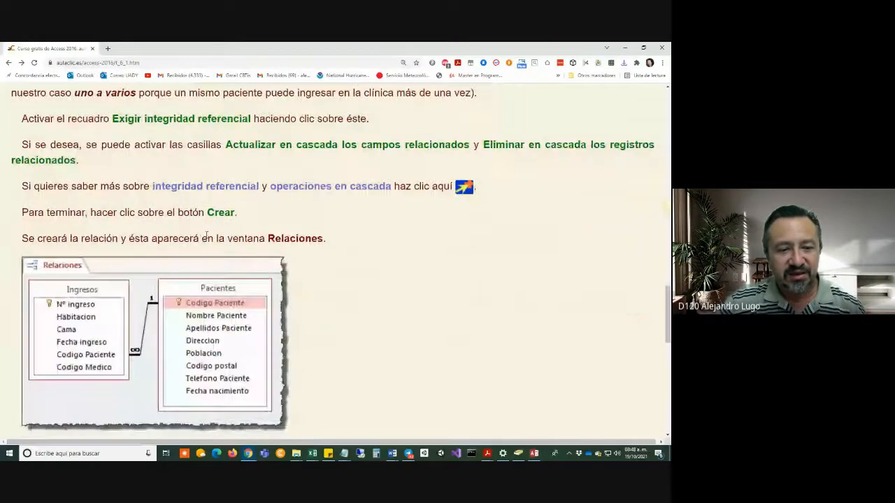
{"action": "scroll", "coordinate": [207, 235], "scroll_direction": "down", "scroll_amount": 4}
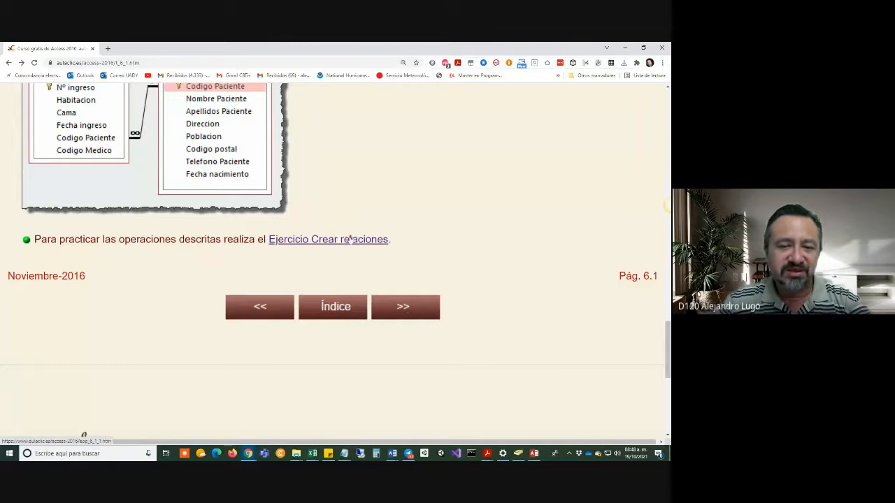
{"action": "left_click", "coordinate": [400, 312]}
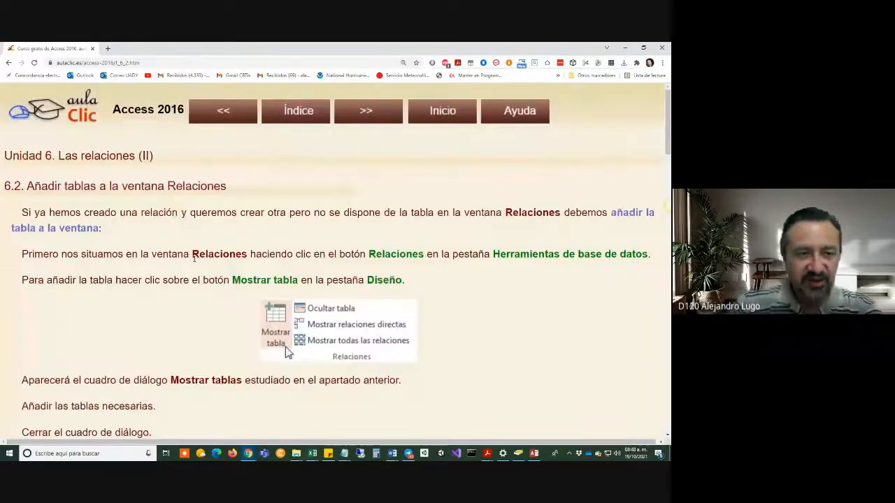
Highlight the 6.2 Añadir tablas a la ventana Relaciones heading and the sentence below it about creating another relationship.
{"action": "scroll", "coordinate": [334, 264], "scroll_direction": "down", "scroll_amount": 1}
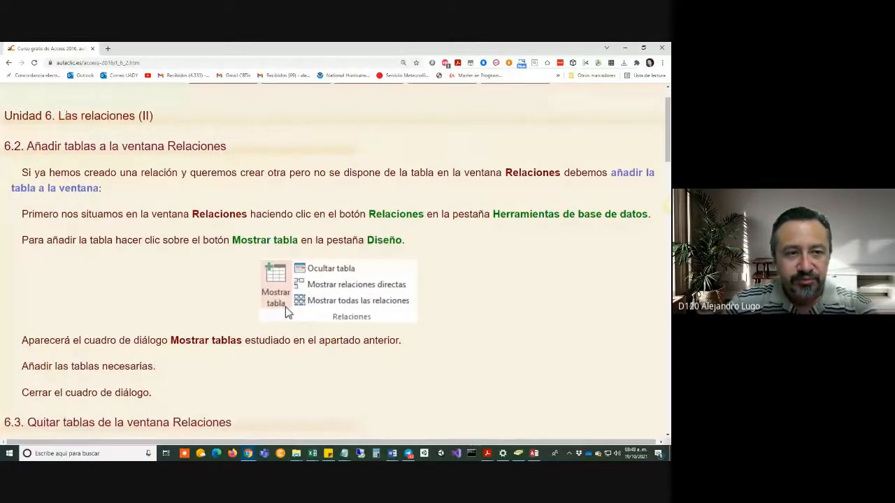
{"action": "left_click_drag", "start_coordinate": [30, 148], "coordinate": [223, 147]}
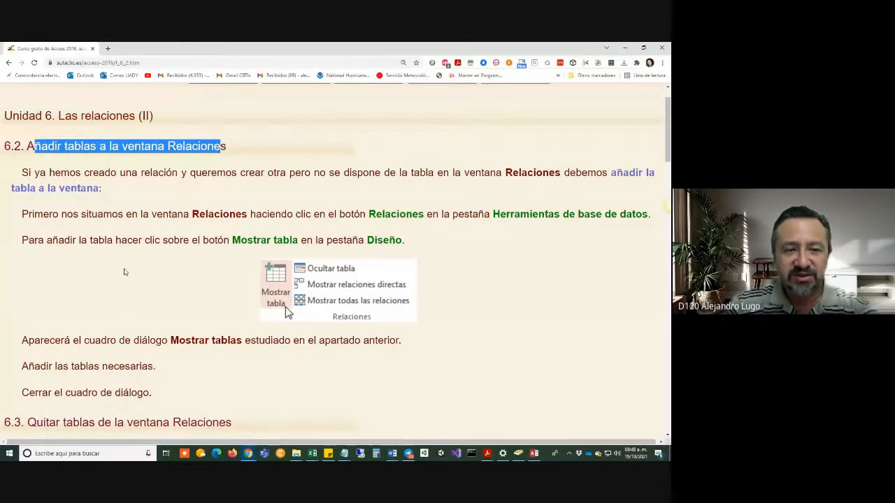
{"action": "left_click_drag", "start_coordinate": [87, 172], "coordinate": [550, 172]}
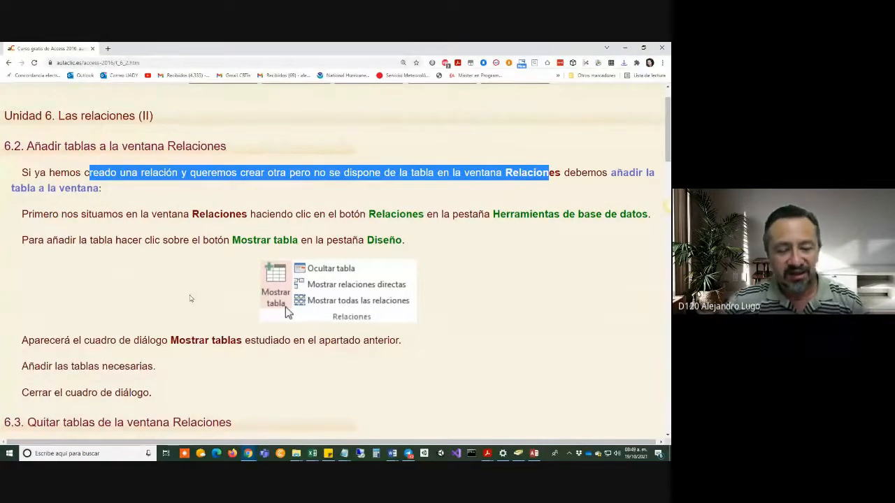
Switch back to Access and show both ways of opening the Mostrar tabla dialog, closing it each time without adding a table.
{"action": "key", "text": "alt+Tab"}
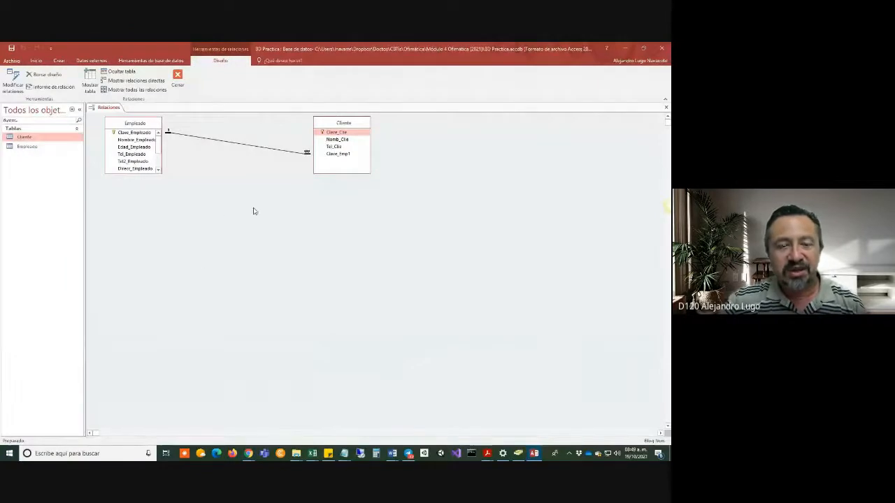
{"action": "right_click", "coordinate": [248, 235]}
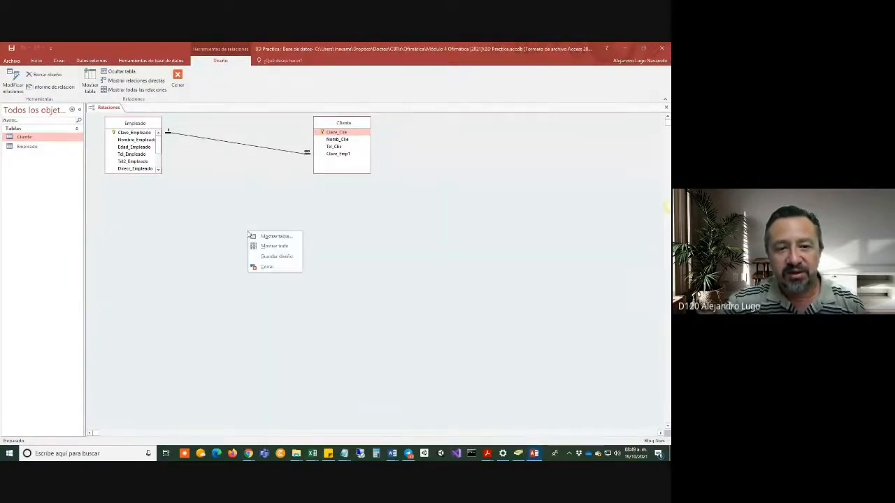
{"action": "left_click", "coordinate": [266, 237]}
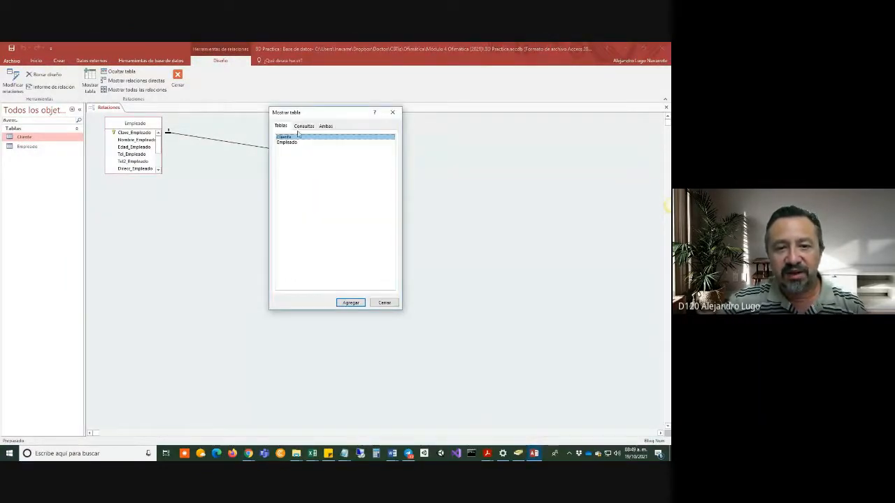
{"action": "left_click", "coordinate": [291, 159]}
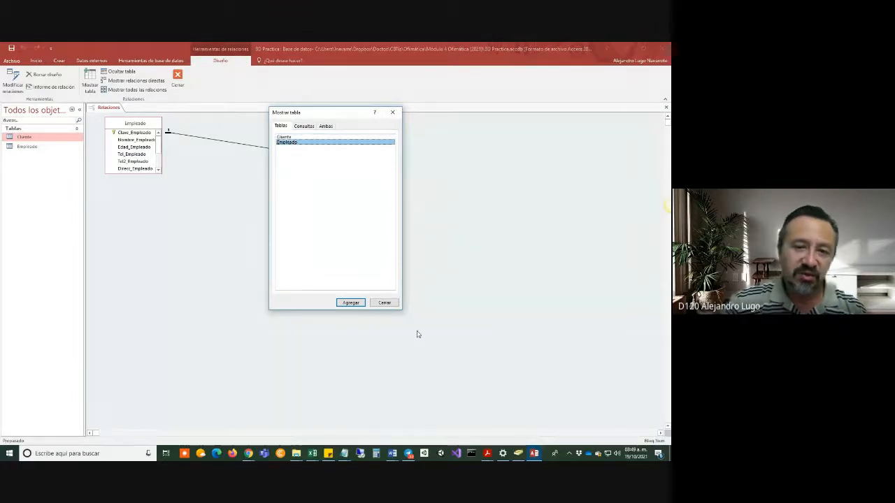
{"action": "left_click", "coordinate": [384, 303]}
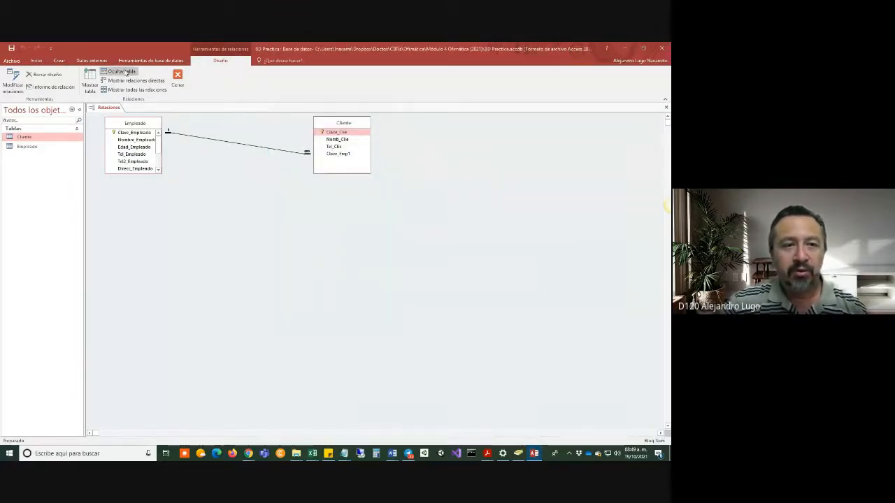
{"action": "left_click", "coordinate": [90, 83]}
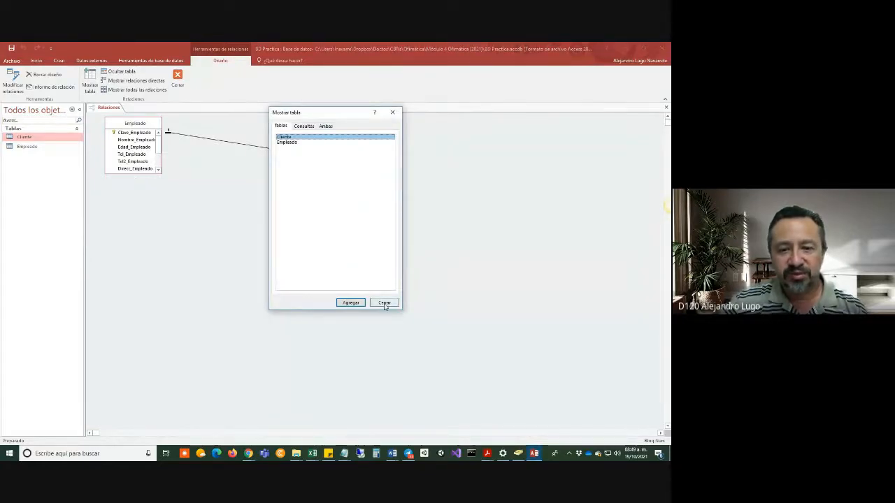
{"action": "left_click", "coordinate": [285, 163]}
{"action": "left_click", "coordinate": [392, 305]}
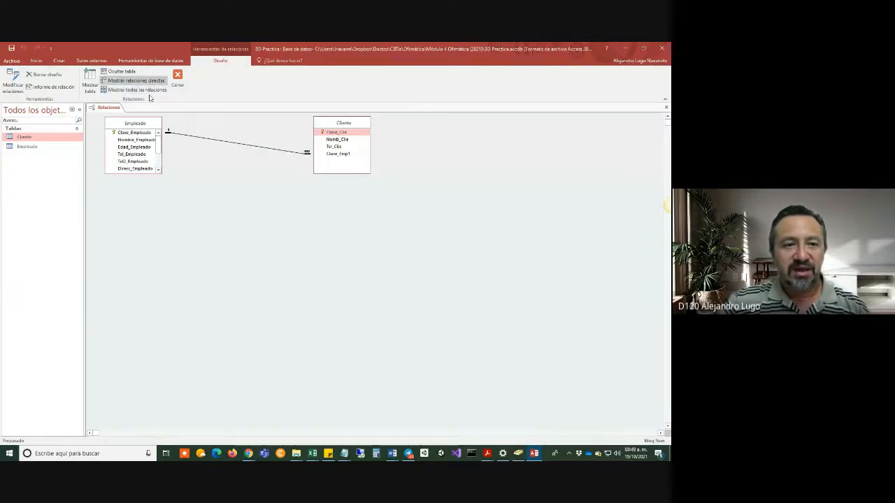
Hide the Cliente table from the Relaciones layout.
{"action": "left_click", "coordinate": [122, 73]}
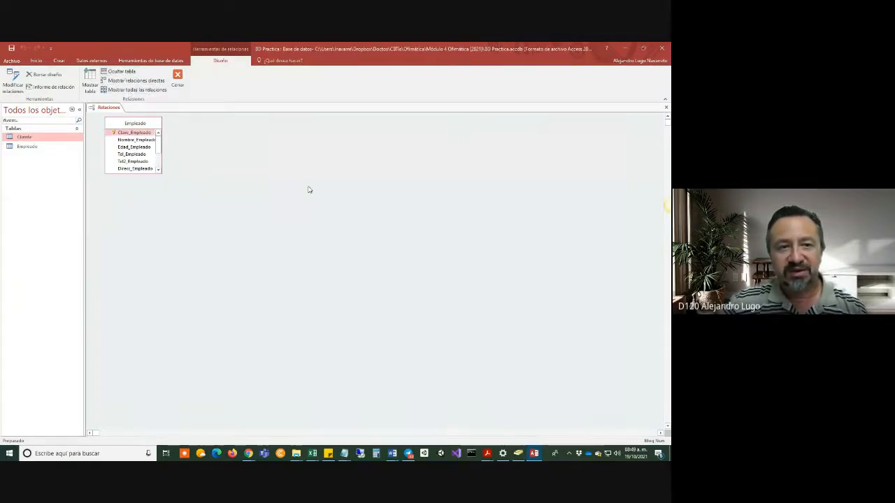
Add the Cliente table back to the Relaciones layout and move it farther away from the Empleado table.
{"action": "left_click", "coordinate": [91, 83]}
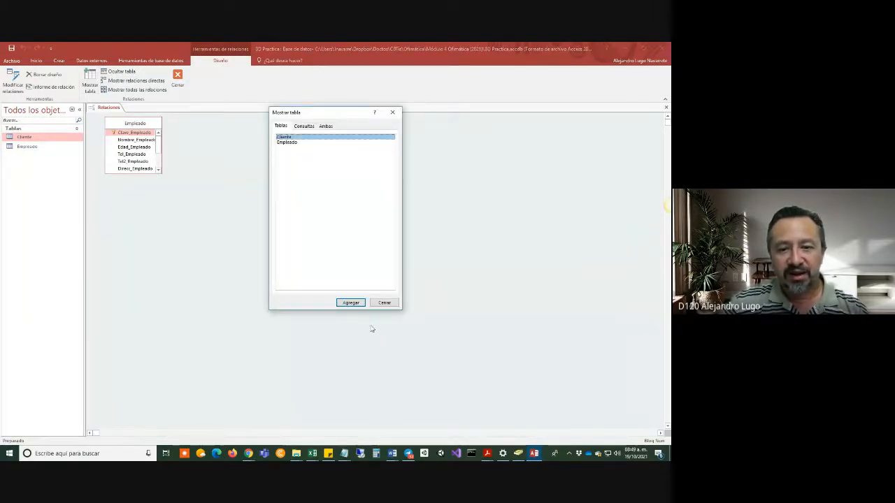
{"action": "left_click", "coordinate": [350, 303]}
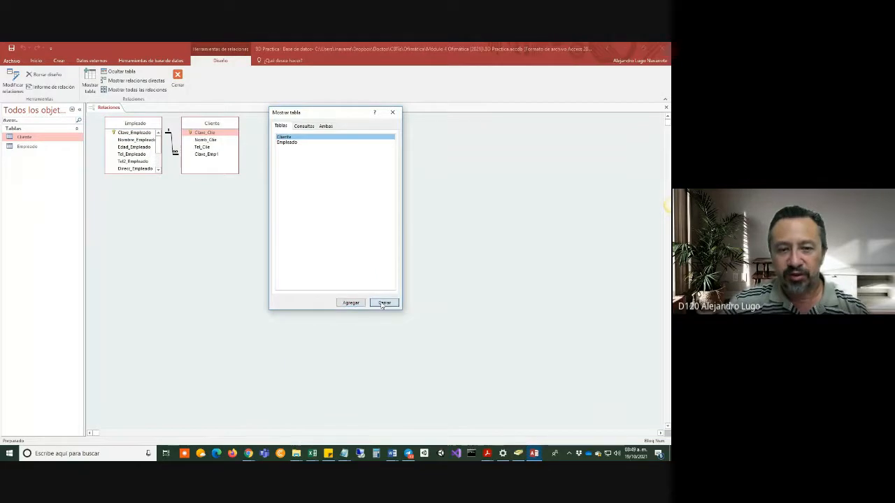
{"action": "left_click", "coordinate": [384, 302]}
{"action": "left_click_drag", "start_coordinate": [209, 124], "coordinate": [388, 126]}
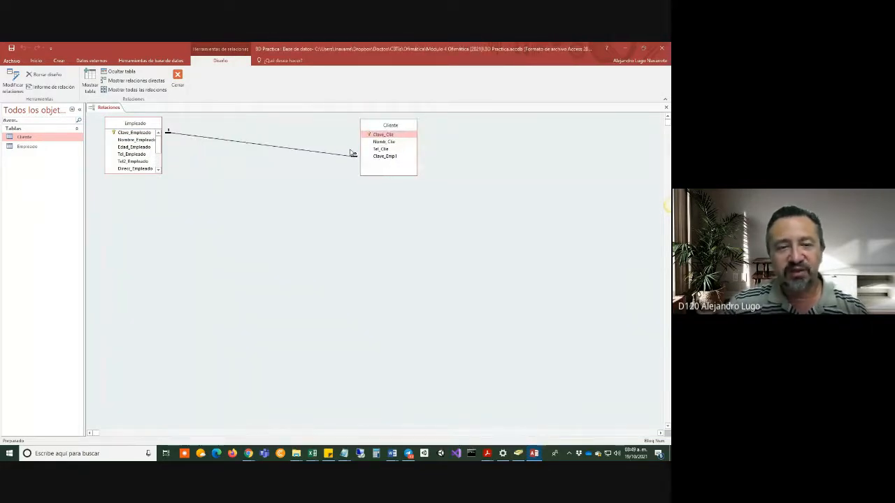
Hide the Empleado table from the Relaciones layout and add it back through the Mostrar tabla dialog.
{"action": "left_click", "coordinate": [128, 123]}
{"action": "left_click", "coordinate": [123, 72]}
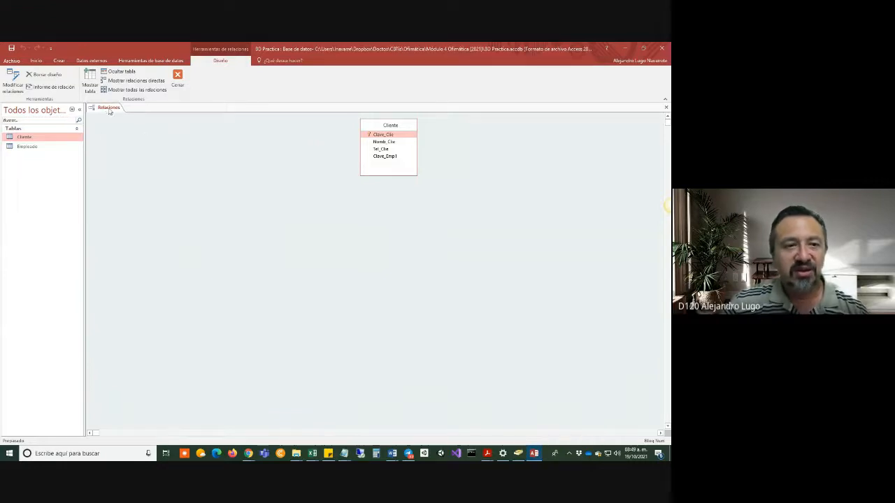
{"action": "left_click", "coordinate": [90, 82]}
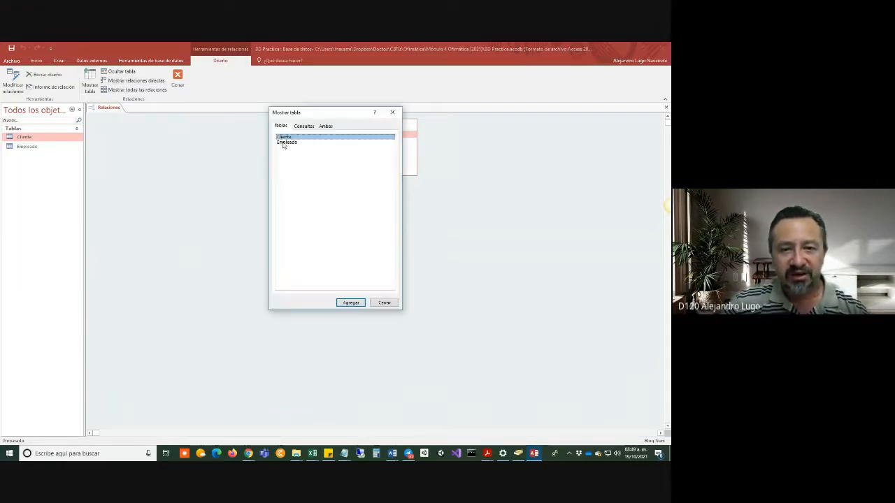
{"action": "left_click", "coordinate": [283, 143]}
{"action": "left_click", "coordinate": [351, 303]}
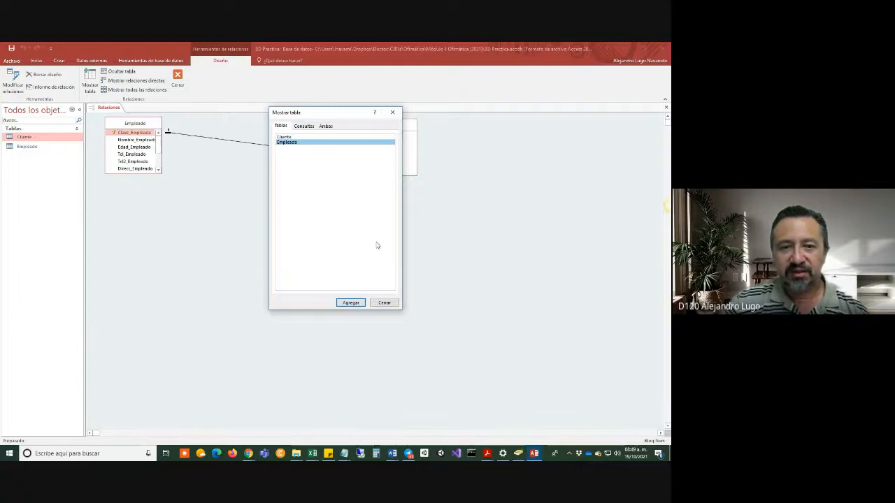
{"action": "left_click", "coordinate": [384, 303]}
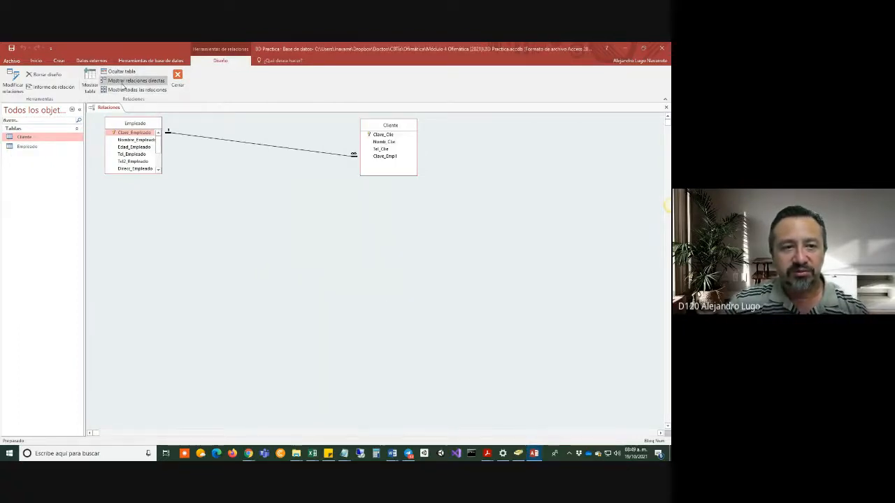
Try Mostrar relaciones directas, hide both tables, and restore them with Mostrar todas las relaciones, spacing Cliente away from Empleado.
{"action": "left_click", "coordinate": [122, 85]}
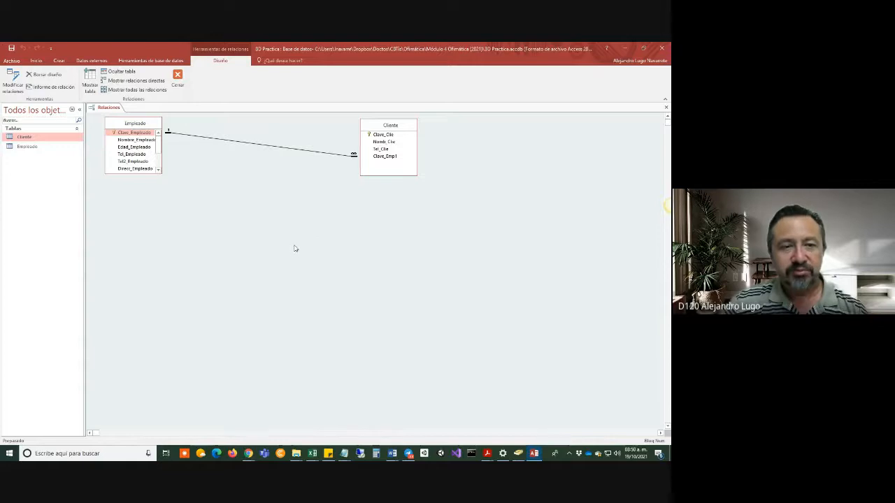
{"action": "left_click", "coordinate": [121, 73]}
{"action": "left_click", "coordinate": [122, 73]}
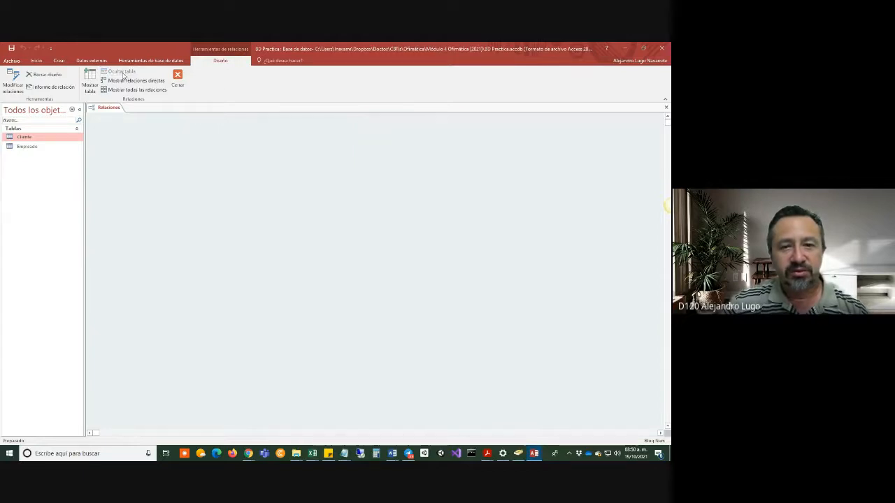
{"action": "left_click", "coordinate": [126, 91]}
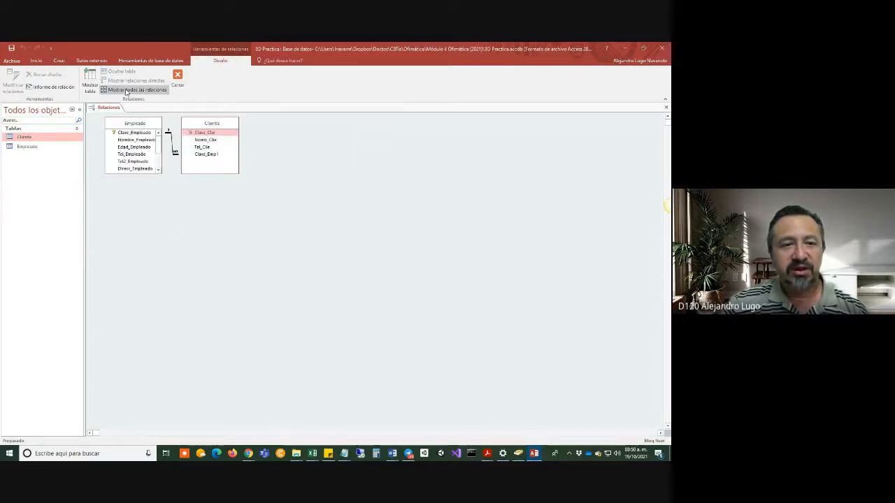
{"action": "left_click_drag", "start_coordinate": [219, 126], "coordinate": [319, 130]}
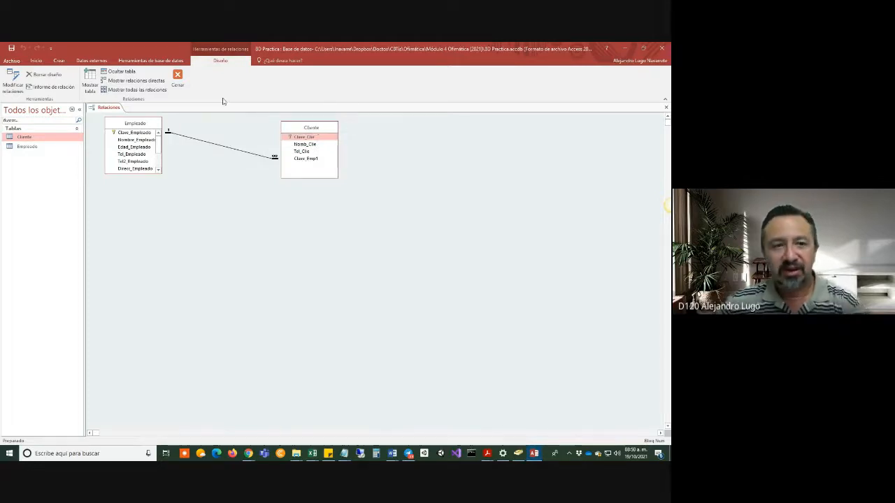
Hide Cliente and Empleado again, redisplay all relationships, and move Cliente well clear of Empleado.
{"action": "left_click", "coordinate": [119, 72]}
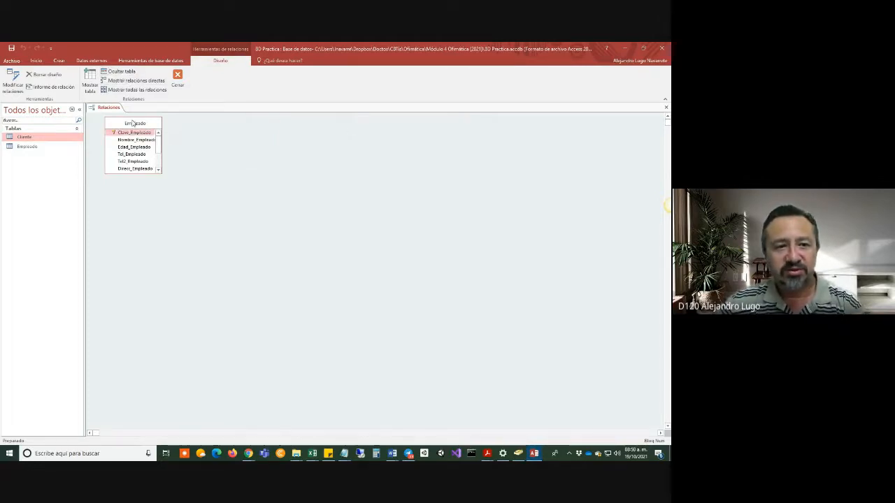
{"action": "left_click", "coordinate": [121, 71]}
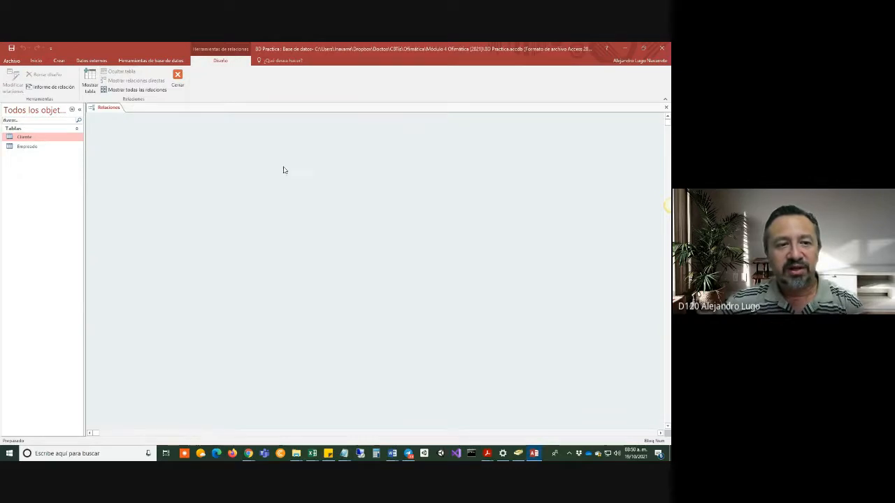
{"action": "left_click", "coordinate": [126, 91]}
{"action": "left_click_drag", "start_coordinate": [213, 130], "coordinate": [344, 131]}
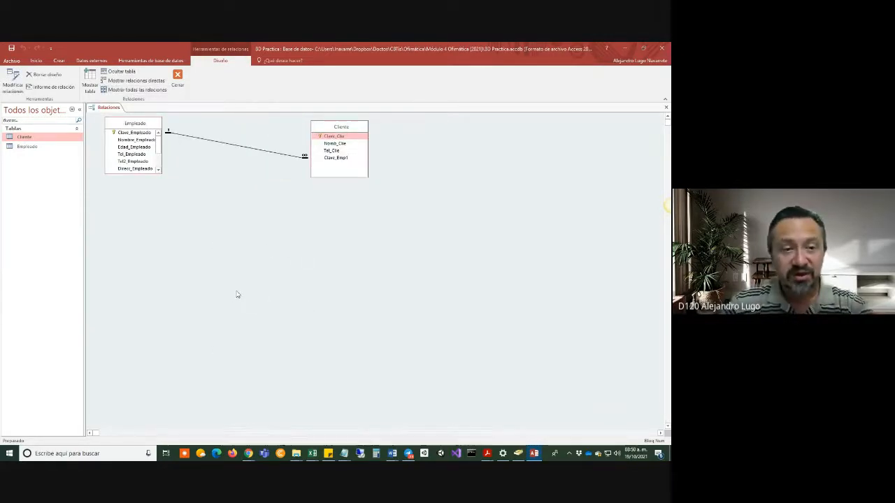
Switch to the aulaClic lesson in the browser and read section 6.4 Modificar relaciones.
{"action": "key", "text": "alt+Tab"}
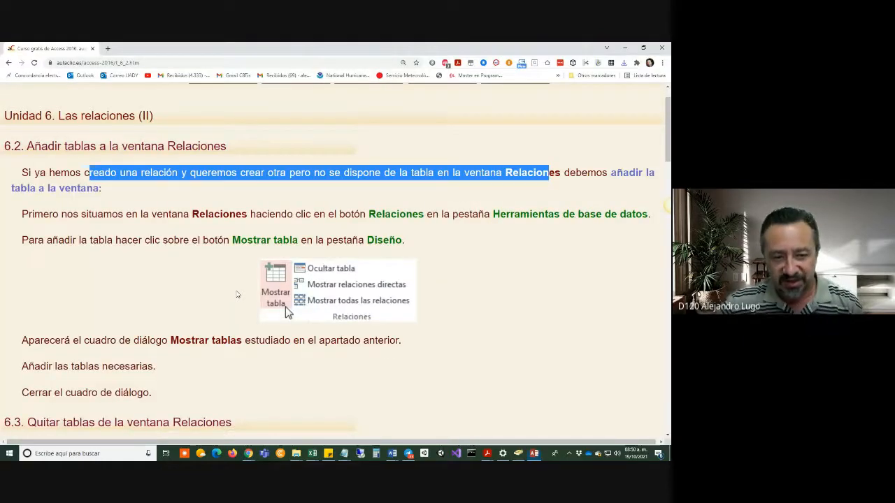
{"action": "scroll", "coordinate": [237, 294], "scroll_direction": "down", "scroll_amount": 5}
{"action": "scroll", "coordinate": [226, 276], "scroll_direction": "down", "scroll_amount": 7}
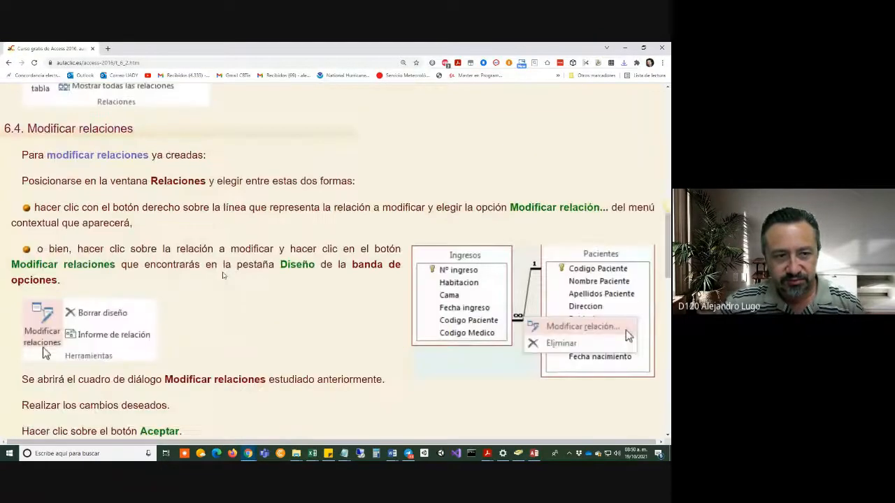
{"action": "scroll", "coordinate": [220, 275], "scroll_direction": "up", "scroll_amount": 3}
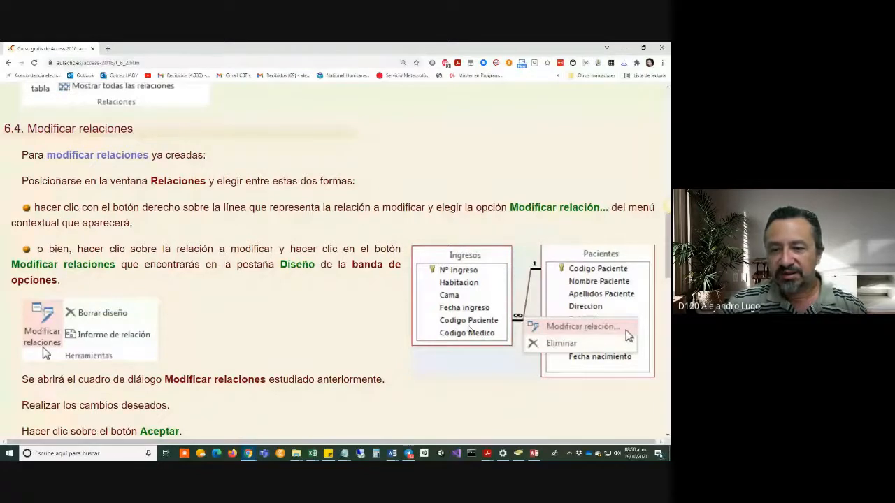
Switch back to Access and turn off Exigir integridad referencial for the Empleado–Cliente relationship.
{"action": "key", "text": "alt+Tab"}
{"action": "left_click", "coordinate": [285, 155]}
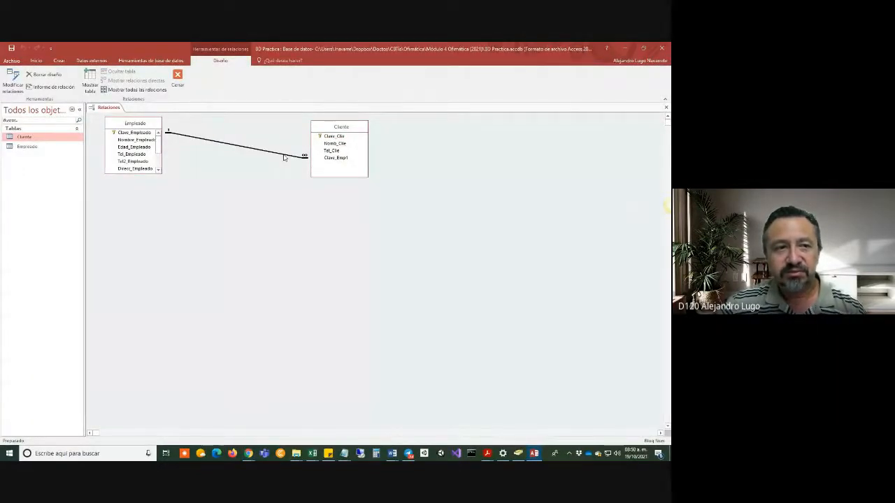
{"action": "left_click", "coordinate": [14, 88]}
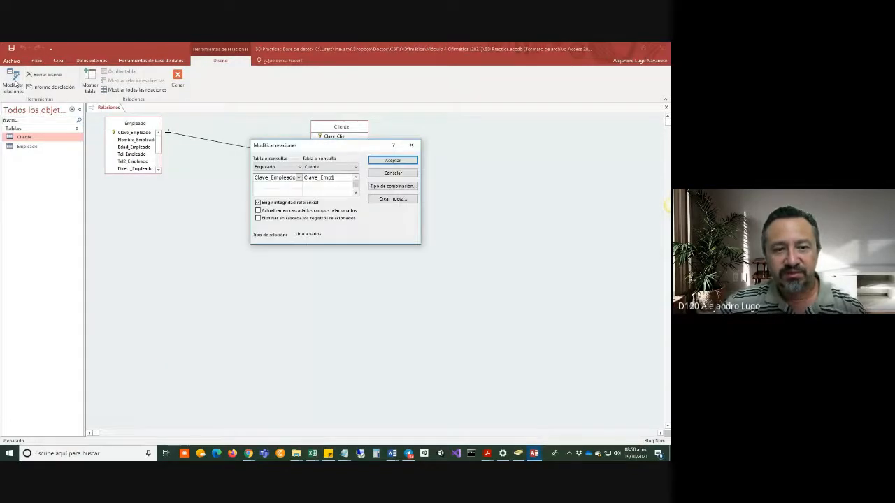
{"action": "left_click_drag", "start_coordinate": [364, 148], "coordinate": [319, 229]}
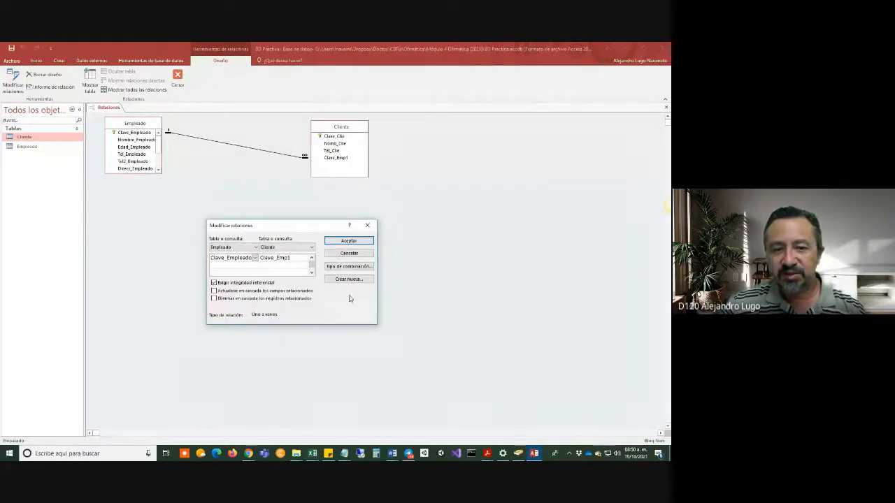
{"action": "left_click", "coordinate": [214, 282]}
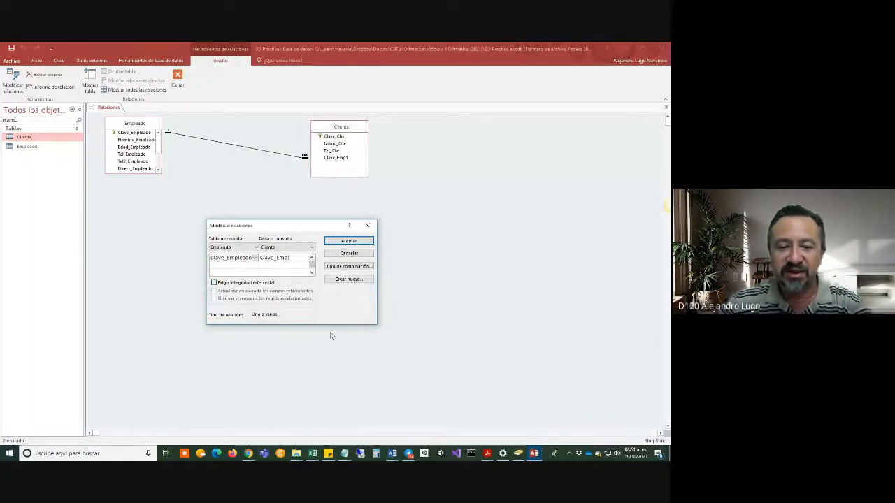
{"action": "left_click", "coordinate": [349, 241]}
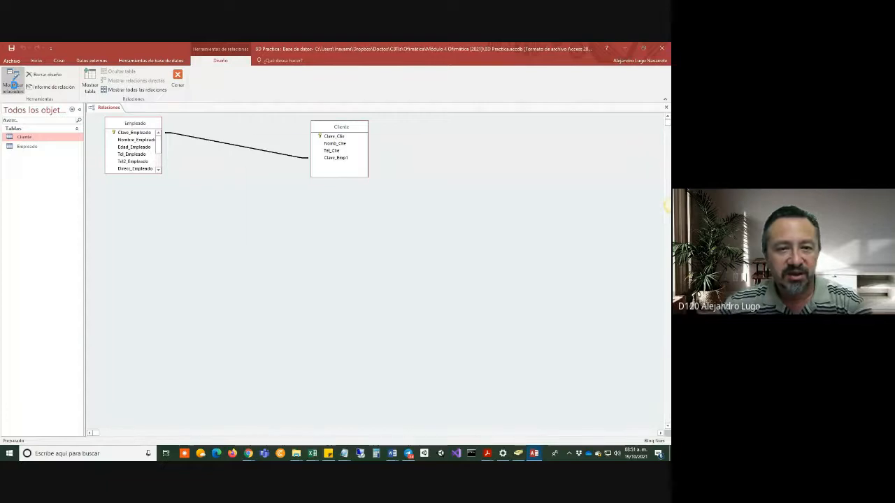
Edit the Empleado–Cliente relationship to enforce Exigir integridad referencial again.
{"action": "left_click", "coordinate": [14, 82]}
{"action": "left_click_drag", "start_coordinate": [353, 143], "coordinate": [354, 201]}
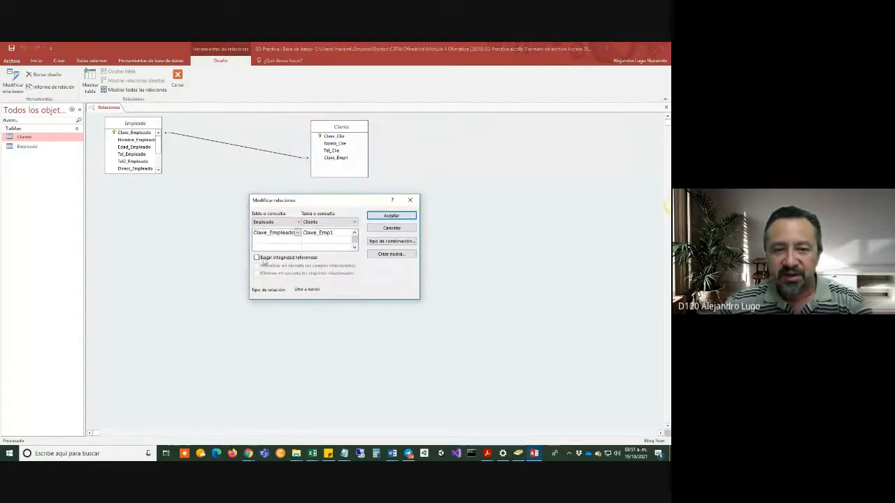
{"action": "left_click", "coordinate": [256, 256]}
{"action": "left_click", "coordinate": [391, 216]}
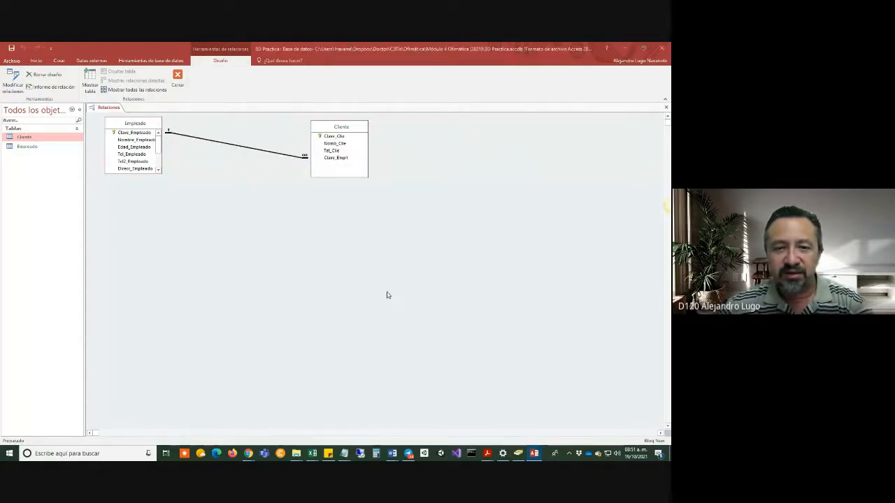
Read section 6.5 Eliminar relaciones in the browser, and show the relationship line's Eliminar option in Access without deleting it.
{"action": "key", "text": "alt+Tab"}
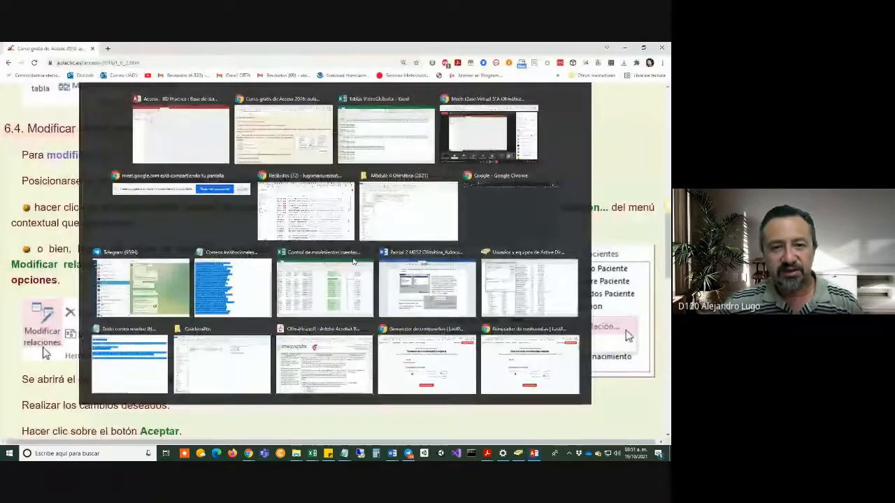
{"action": "scroll", "coordinate": [121, 178], "scroll_direction": "down", "scroll_amount": 9}
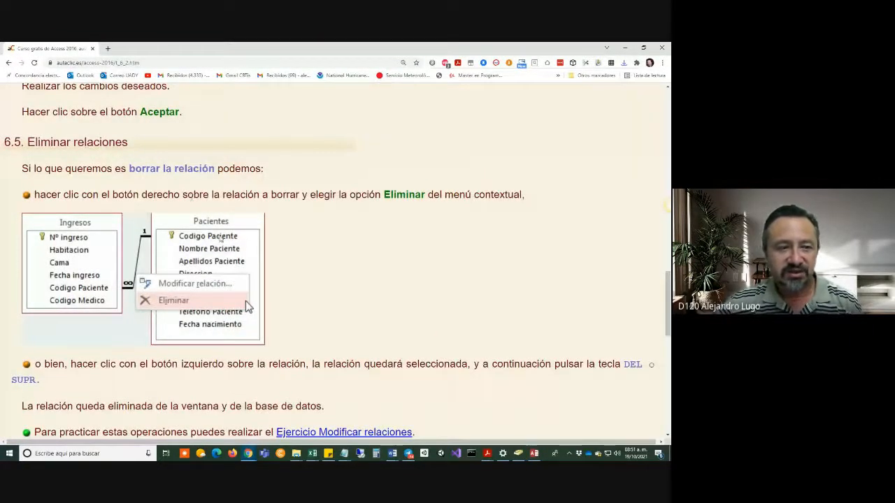
{"action": "key", "text": "alt+Tab"}
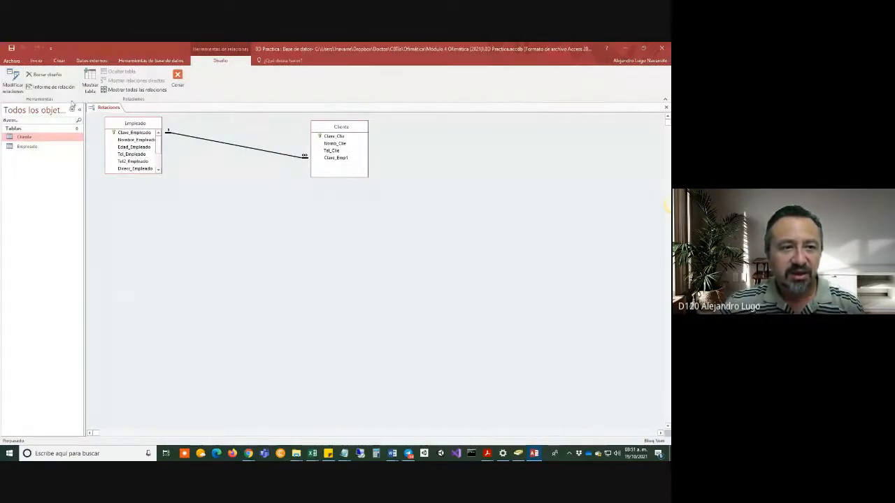
{"action": "right_click", "coordinate": [246, 150]}
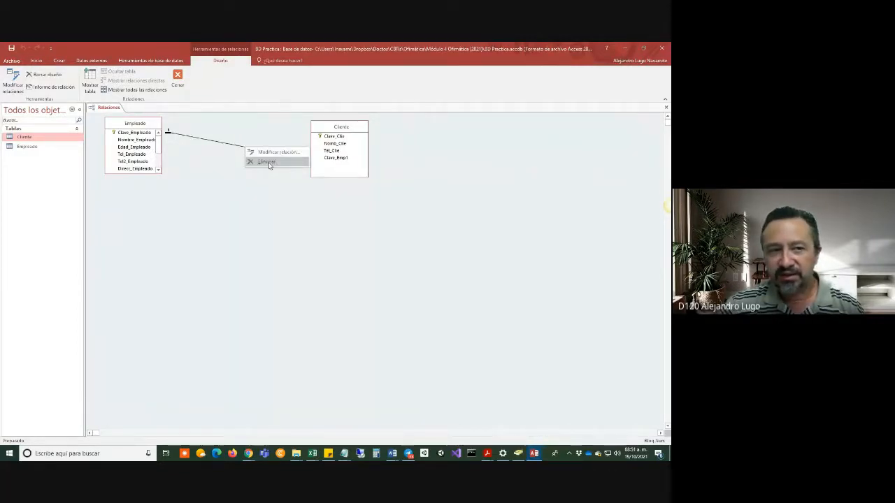
{"action": "left_click", "coordinate": [264, 241]}
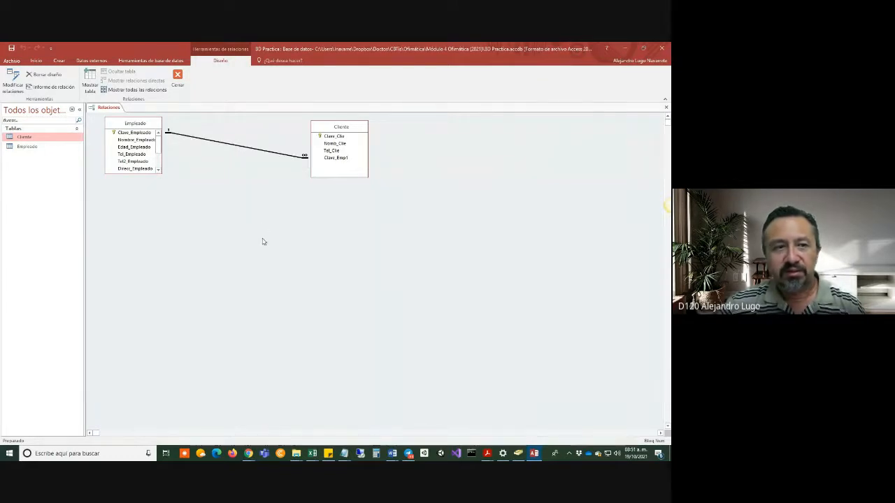
Compare Borrar diseño with the relationship's Eliminar option, cancelling each time, and return to the aulaClic lesson in the browser.
{"action": "left_click", "coordinate": [55, 76]}
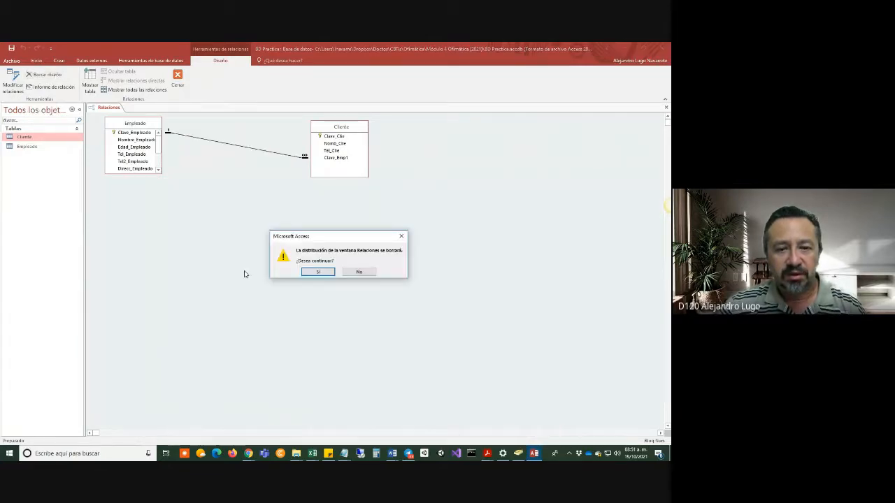
{"action": "left_click", "coordinate": [360, 272]}
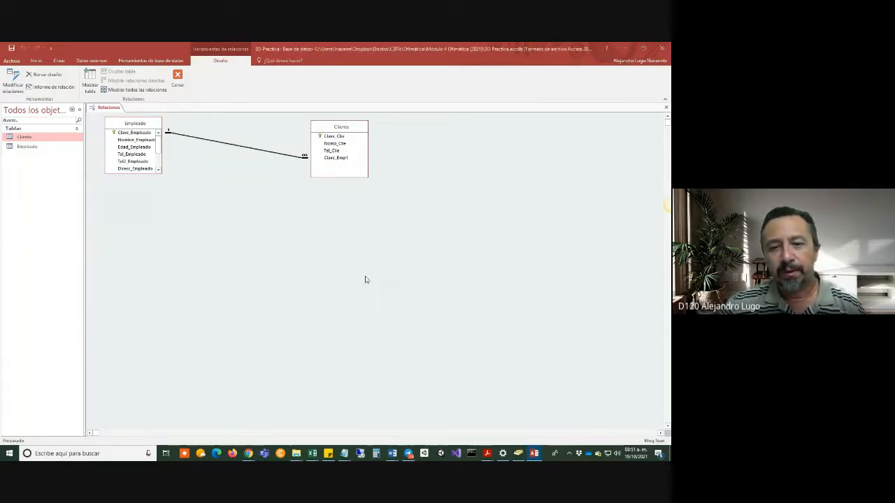
{"action": "right_click", "coordinate": [242, 149]}
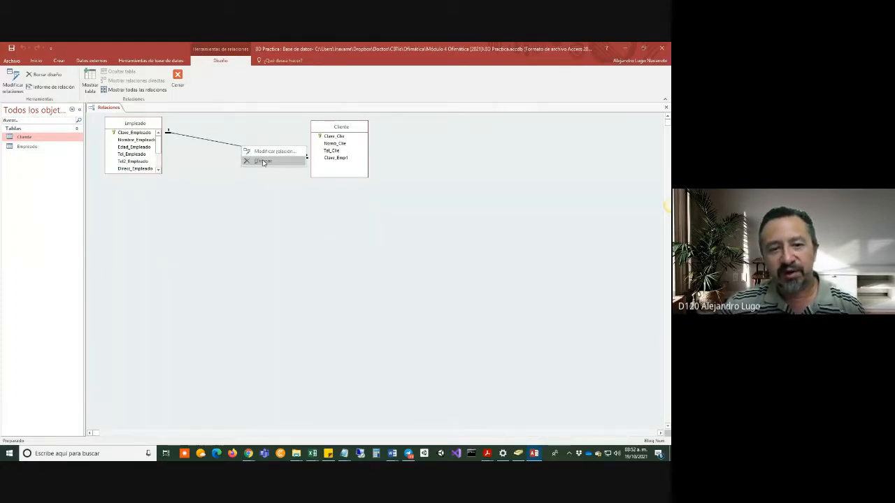
{"action": "key", "text": "Escape"}
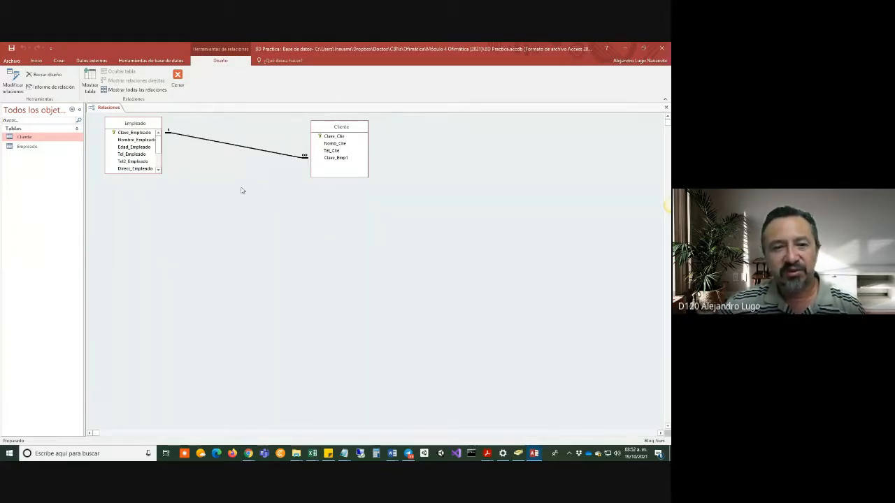
{"action": "left_click", "coordinate": [43, 74]}
{"action": "left_click", "coordinate": [356, 272]}
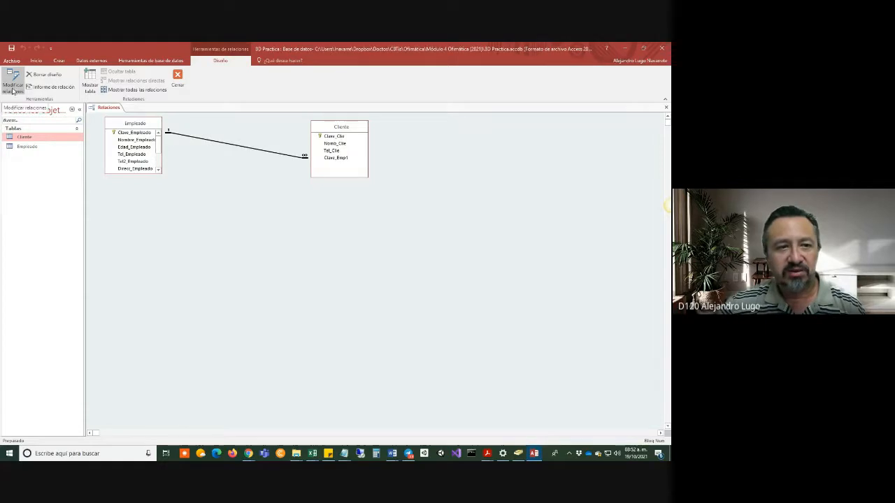
{"action": "key", "text": "alt+Tab"}
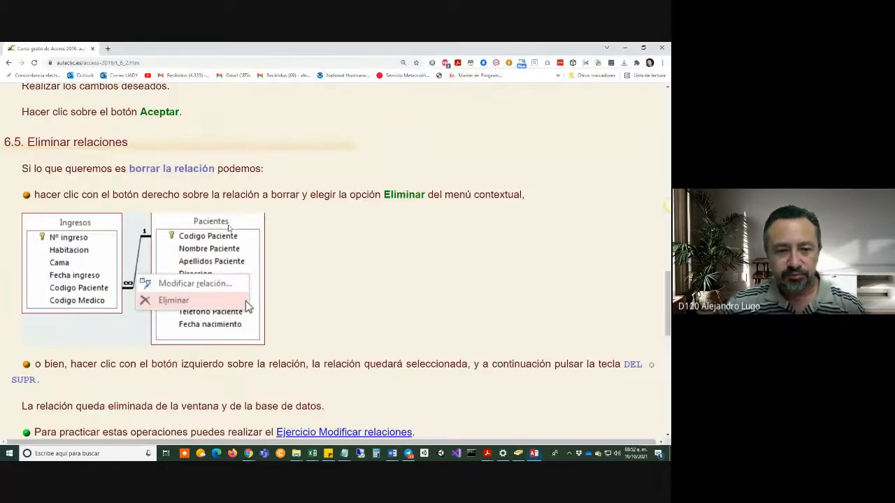
Open the lesson's next page from the end of section 6.5 and read section 6.6 Limpiar la ventana relaciones.
{"action": "scroll", "coordinate": [228, 227], "scroll_direction": "down", "scroll_amount": 3}
{"action": "left_click", "coordinate": [409, 341]}
{"action": "scroll", "coordinate": [179, 202], "scroll_direction": "down", "scroll_amount": 2}
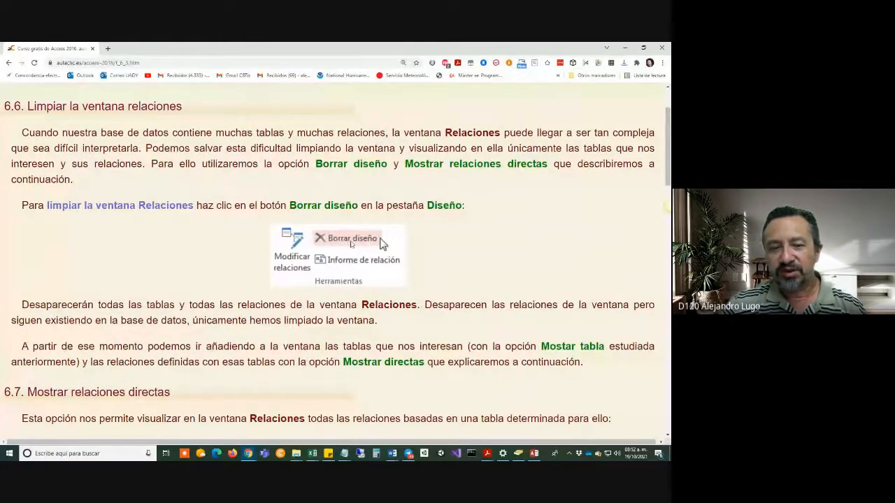
Switch to Access and show the Empleado–Cliente relationship line's Eliminar option, dismissing it without deleting the relationship.
{"action": "key", "text": "alt+Tab"}
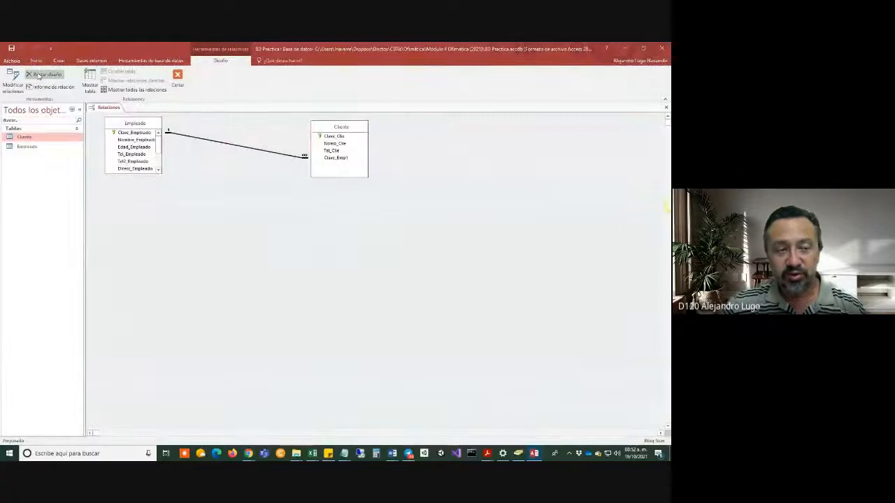
{"action": "right_click", "coordinate": [231, 147]}
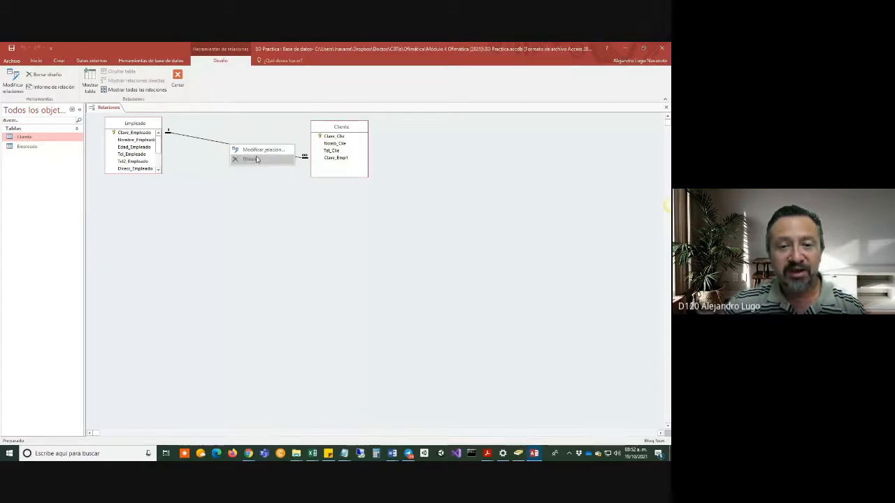
{"action": "left_click", "coordinate": [204, 140]}
{"action": "right_click", "coordinate": [204, 139]}
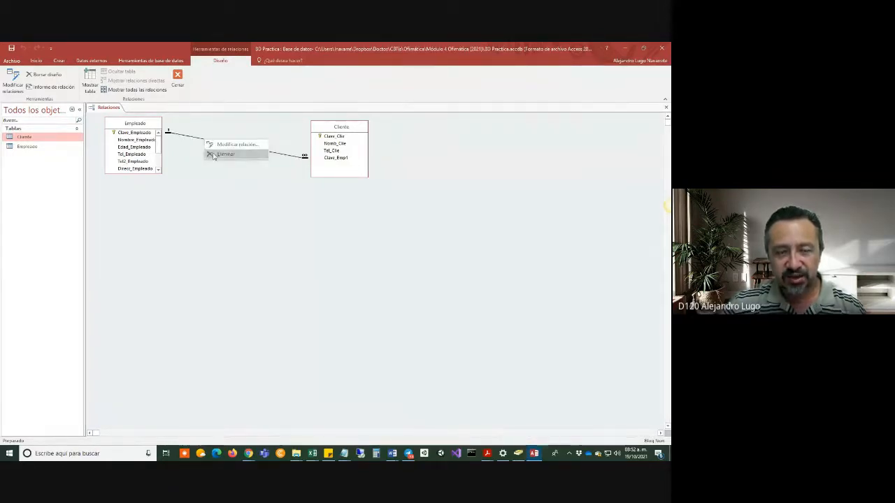
{"action": "left_click", "coordinate": [232, 236]}
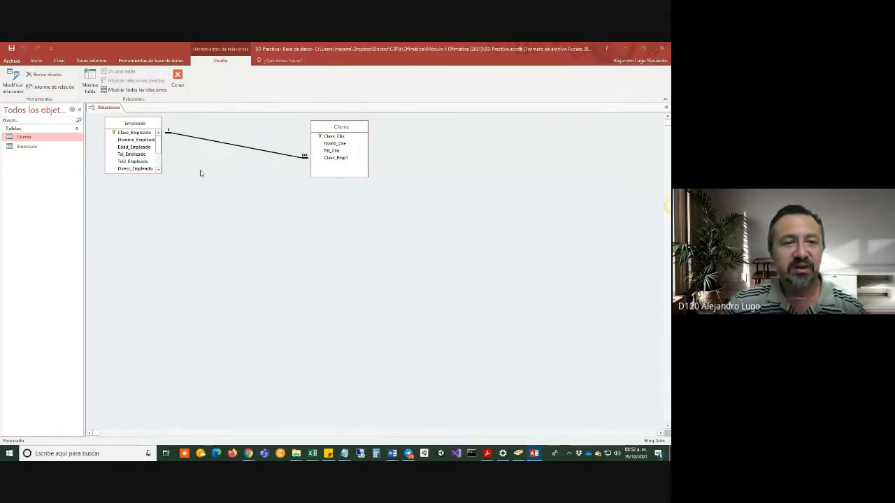
Return to the browser and read section 6.7 Mostrar relaciones directas, checking it against the Relaciones window in Access.
{"action": "key", "text": "alt+Tab"}
{"action": "scroll", "coordinate": [287, 298], "scroll_direction": "down", "scroll_amount": 2}
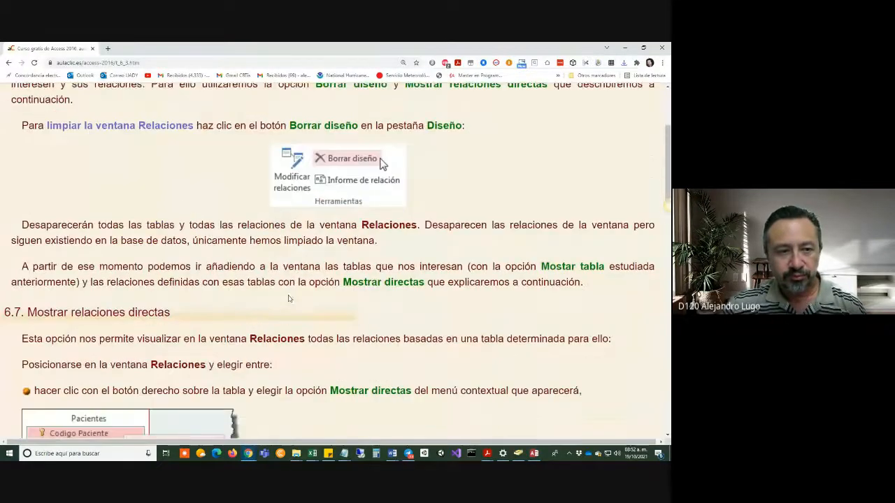
{"action": "scroll", "coordinate": [286, 298], "scroll_direction": "down", "scroll_amount": 3}
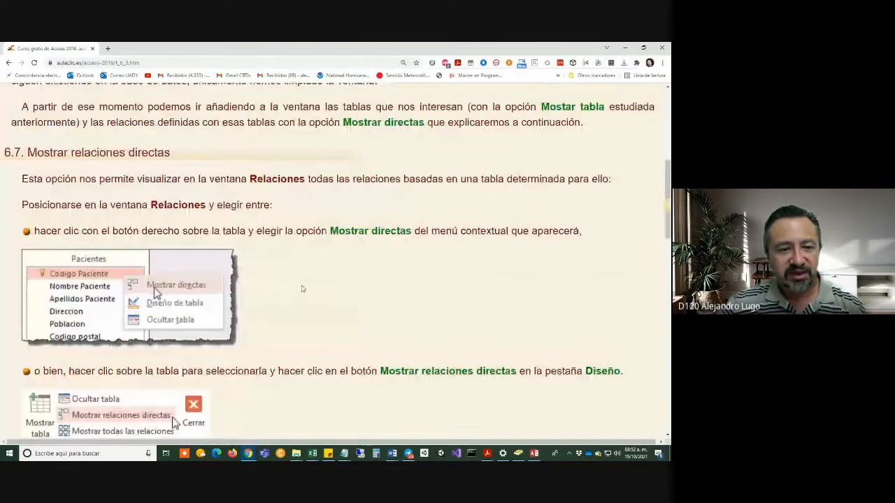
{"action": "key", "text": "alt+Tab"}
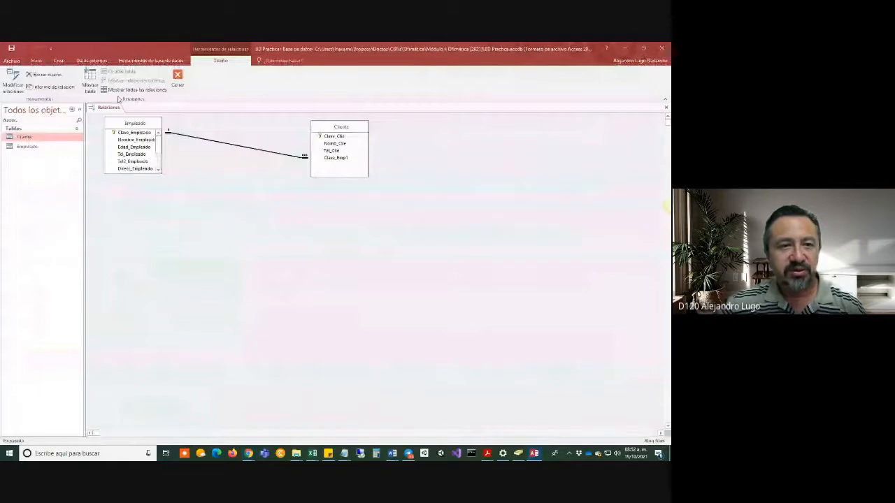
{"action": "key", "text": "alt+Tab"}
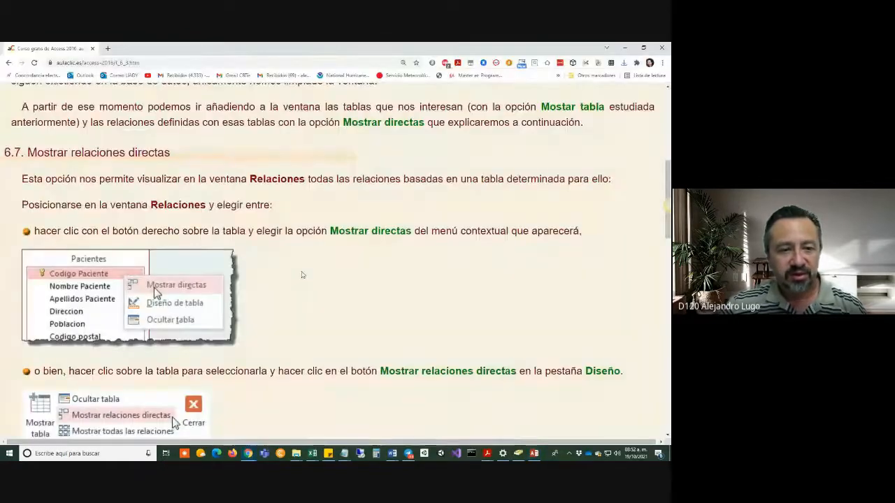
Read the rest of section 6.7 and section 6.8 Visualizar todas las relaciones through to the unit's closing exercises.
{"action": "scroll", "coordinate": [302, 274], "scroll_direction": "down", "scroll_amount": 3}
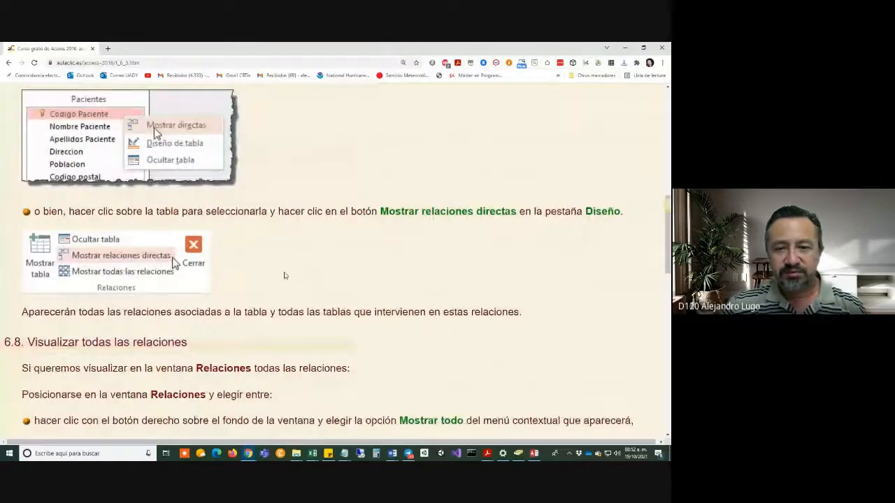
{"action": "scroll", "coordinate": [283, 276], "scroll_direction": "down", "scroll_amount": 2}
{"action": "scroll", "coordinate": [284, 276], "scroll_direction": "up", "scroll_amount": 1}
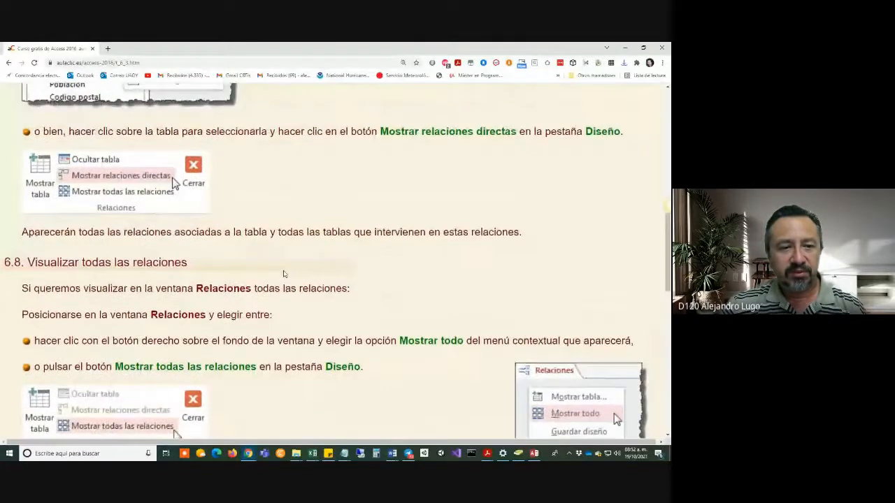
{"action": "scroll", "coordinate": [312, 288], "scroll_direction": "down", "scroll_amount": 2}
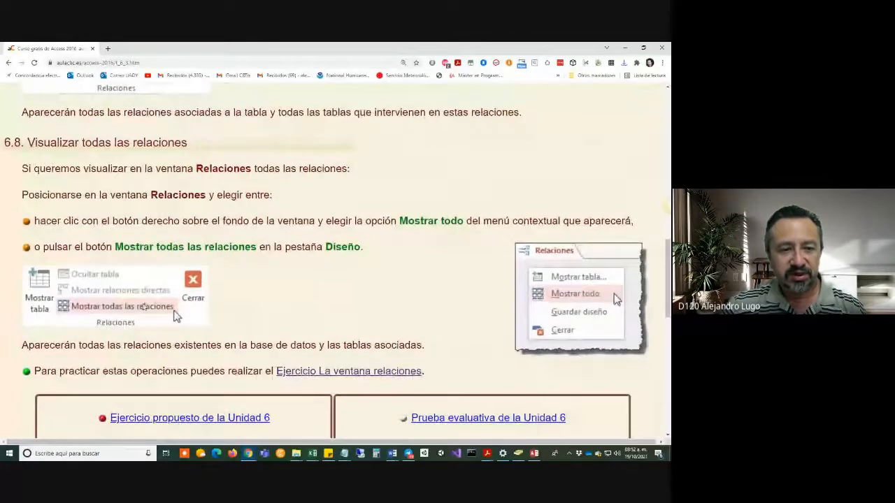
{"action": "scroll", "coordinate": [330, 297], "scroll_direction": "down", "scroll_amount": 2}
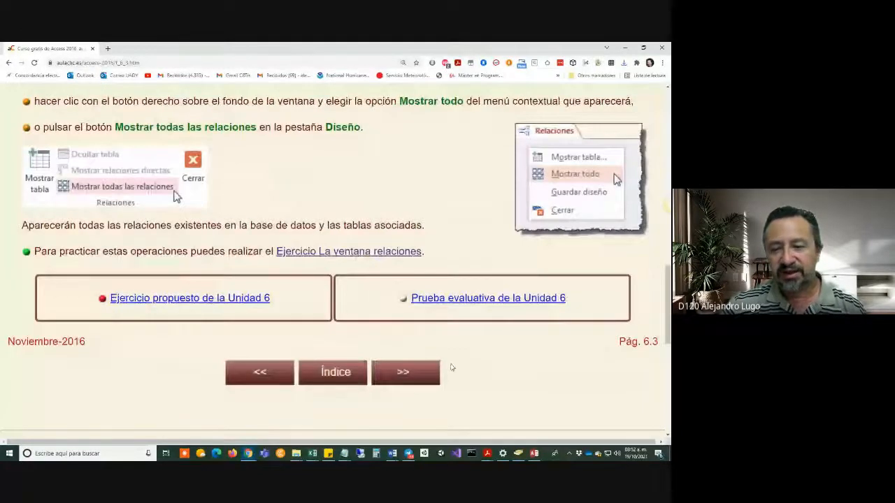
Go back through the lesson to the course index and open unit 6, Las relaciones, at its first page.
{"action": "scroll", "coordinate": [451, 367], "scroll_direction": "up", "scroll_amount": 3}
{"action": "scroll", "coordinate": [441, 368], "scroll_direction": "up", "scroll_amount": 5}
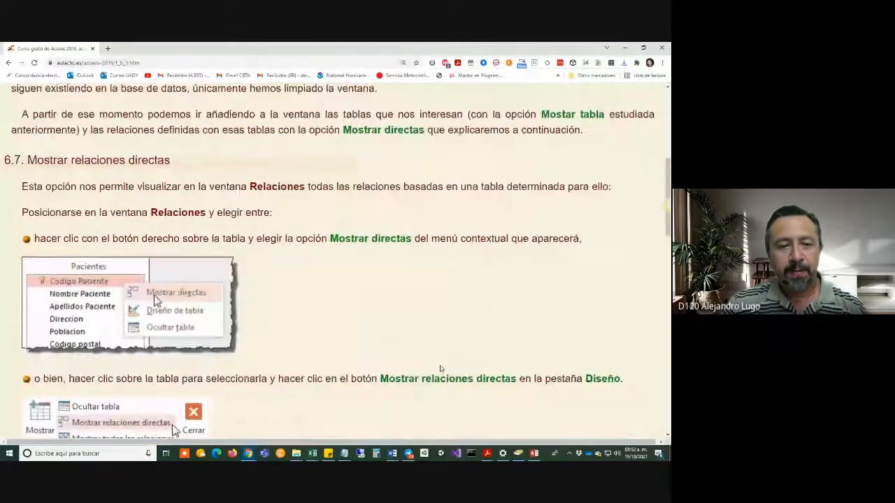
{"action": "scroll", "coordinate": [441, 368], "scroll_direction": "up", "scroll_amount": 5}
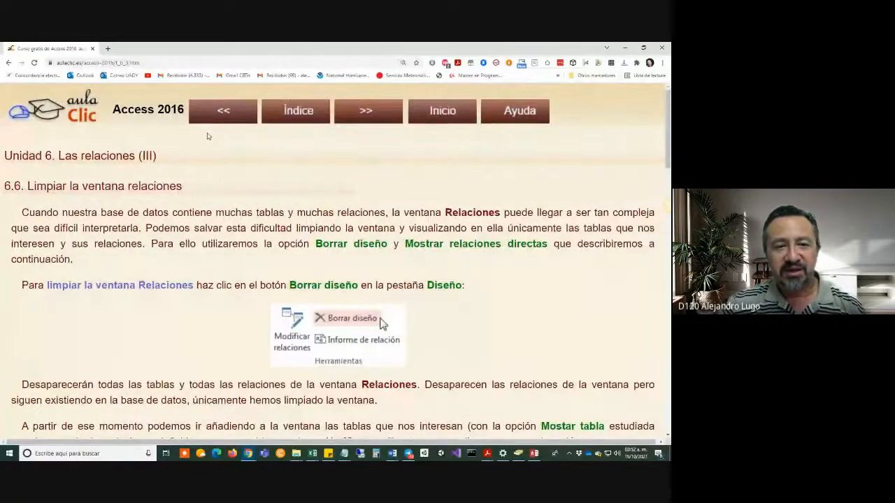
{"action": "left_click", "coordinate": [296, 112]}
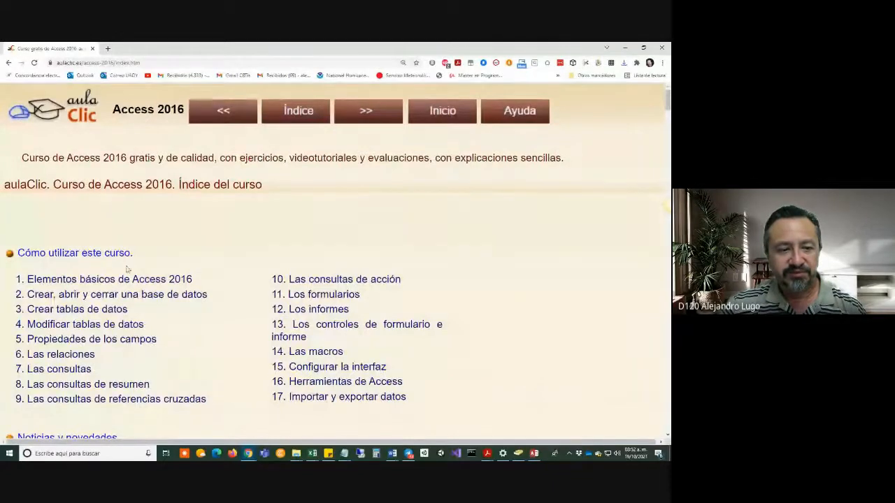
{"action": "left_click", "coordinate": [63, 357]}
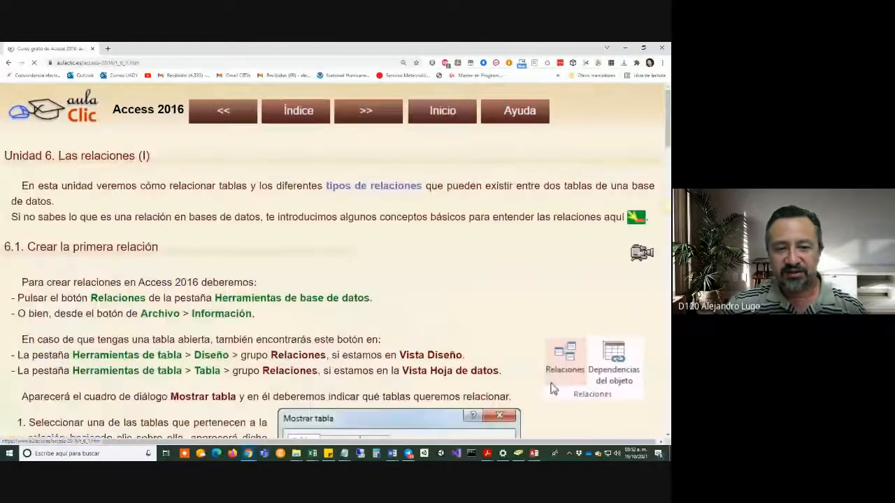
{"action": "scroll", "coordinate": [162, 235], "scroll_direction": "down", "scroll_amount": 1}
{"action": "scroll", "coordinate": [268, 236], "scroll_direction": "up", "scroll_amount": 1}
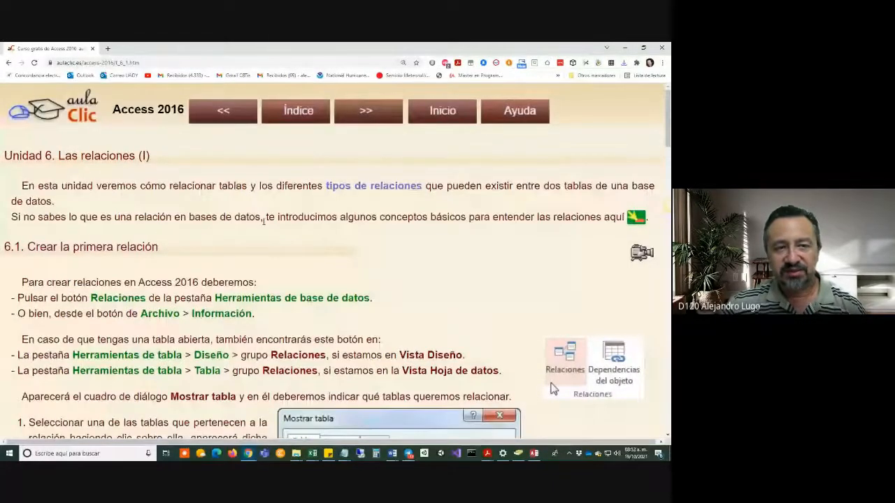
Review section 6.1 Crear la primera relación in the browser after a brief check of the Access Relaciones window.
{"action": "key", "text": "alt+Tab"}
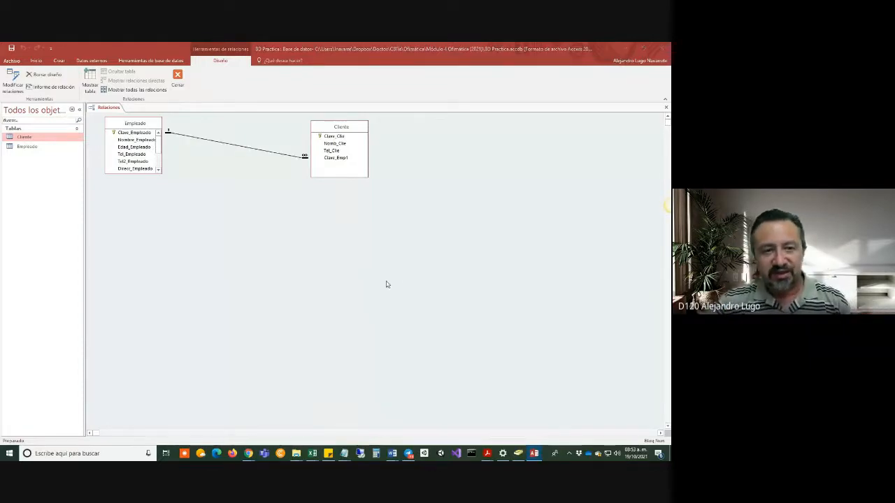
{"action": "key", "text": "alt+Tab"}
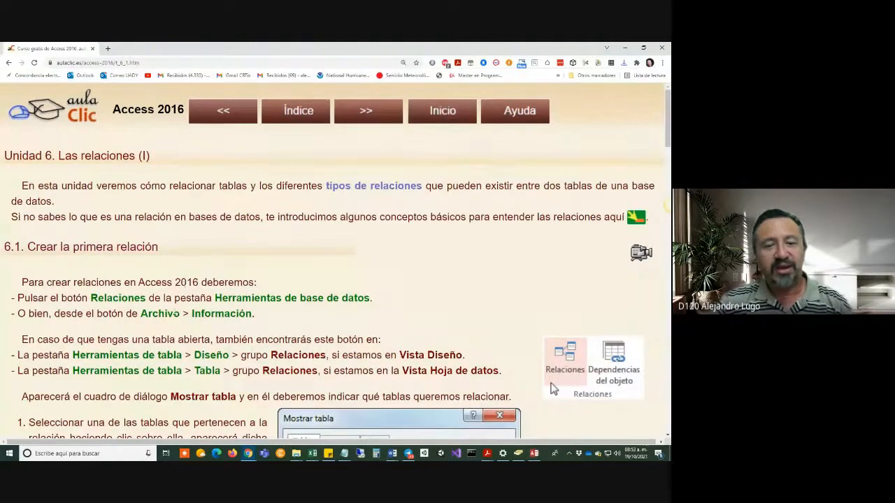
{"action": "scroll", "coordinate": [168, 259], "scroll_direction": "down", "scroll_amount": 5}
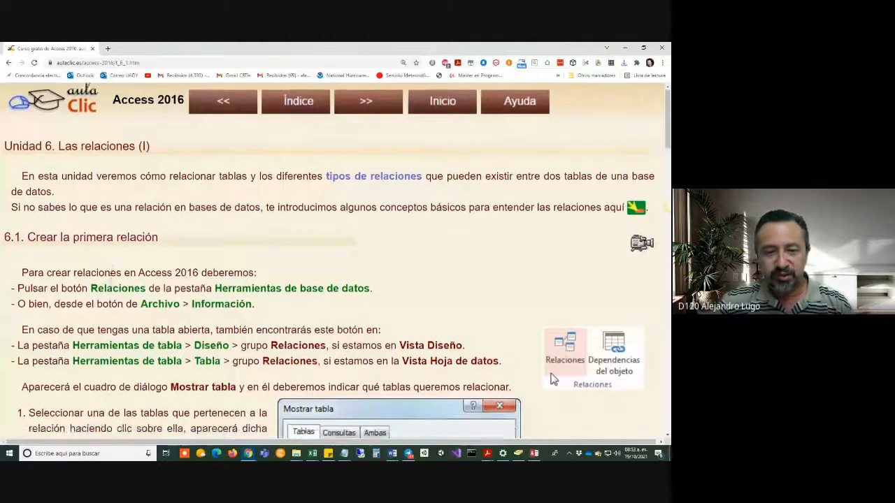
{"action": "scroll", "coordinate": [111, 278], "scroll_direction": "down", "scroll_amount": 7}
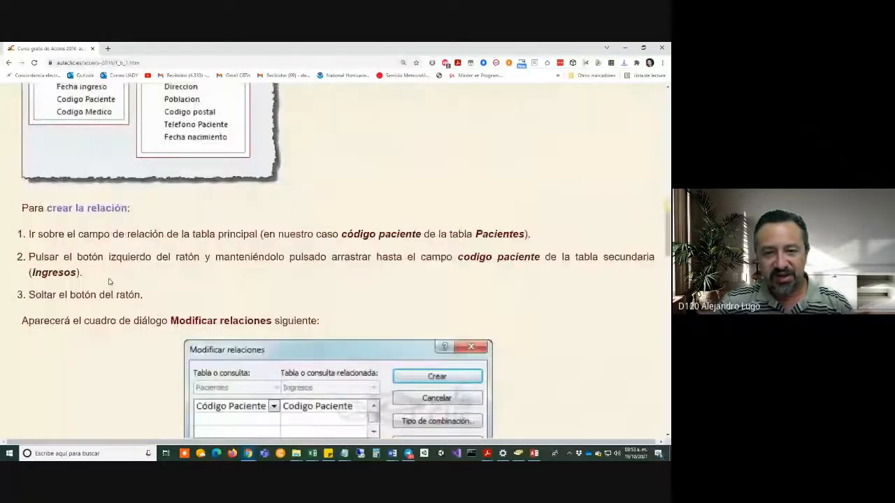
{"action": "scroll", "coordinate": [109, 282], "scroll_direction": "up", "scroll_amount": 6}
{"action": "scroll", "coordinate": [109, 282], "scroll_direction": "up", "scroll_amount": 7}
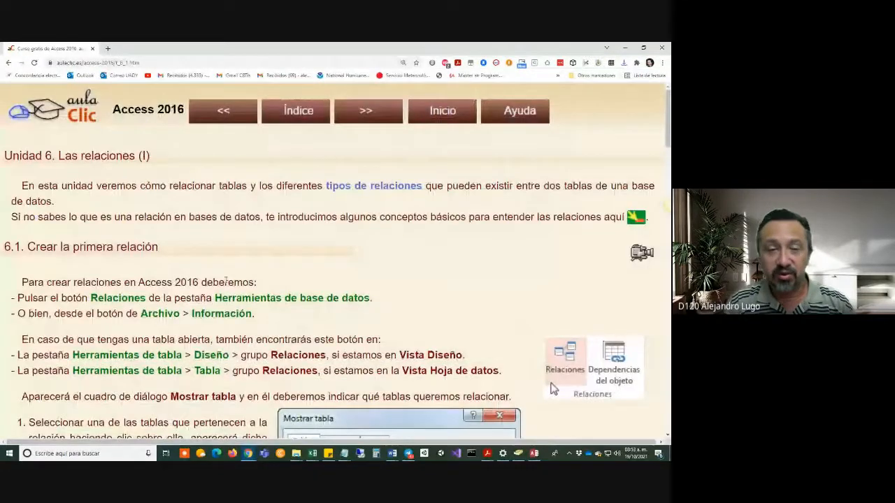
Compare the Empleado and Cliente key fields in the Tablas VideoClub Excel workbook with the relationship shown in Access.
{"action": "key", "text": "alt+Tab"}
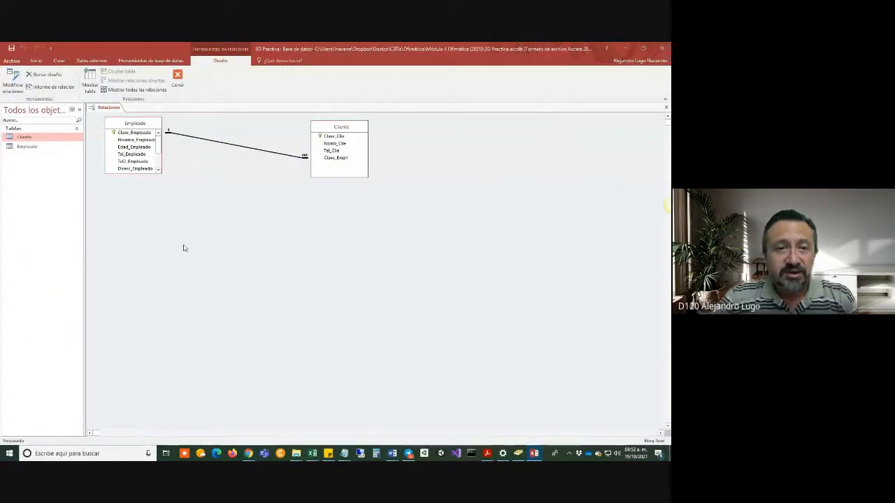
{"action": "key", "text": "alt+Tab"}
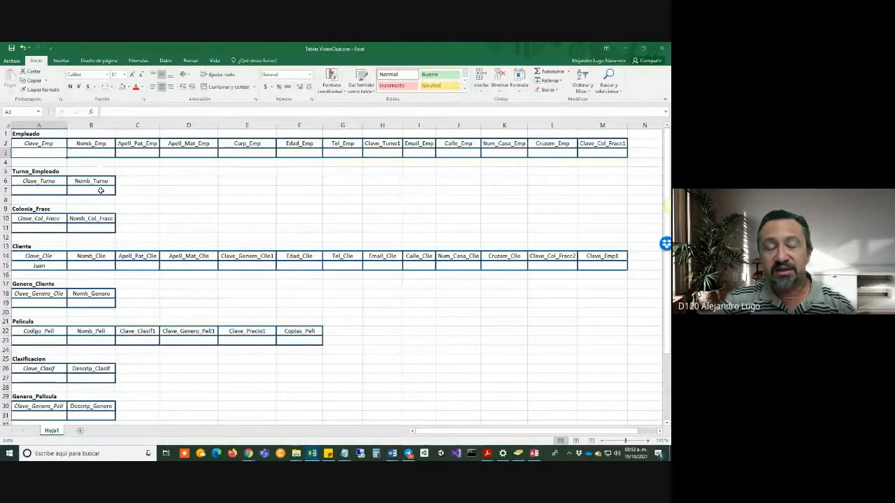
{"action": "key", "text": "alt+Tab"}
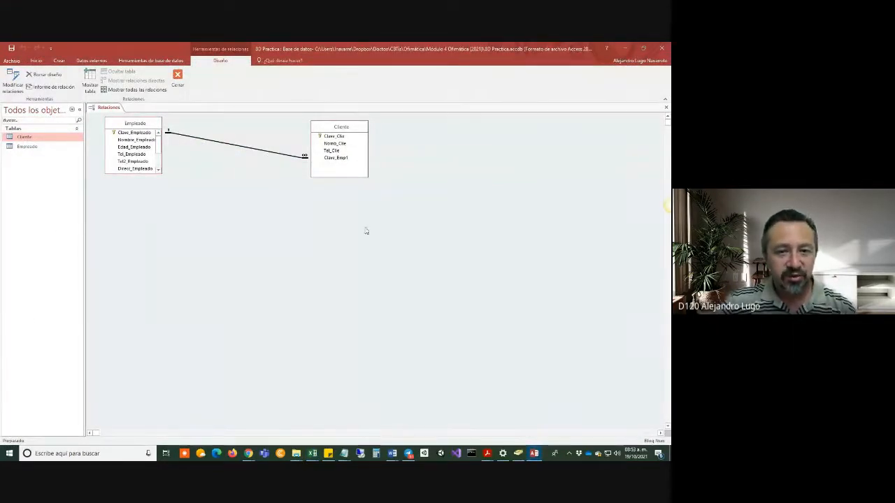
{"action": "key", "text": "alt+Tab"}
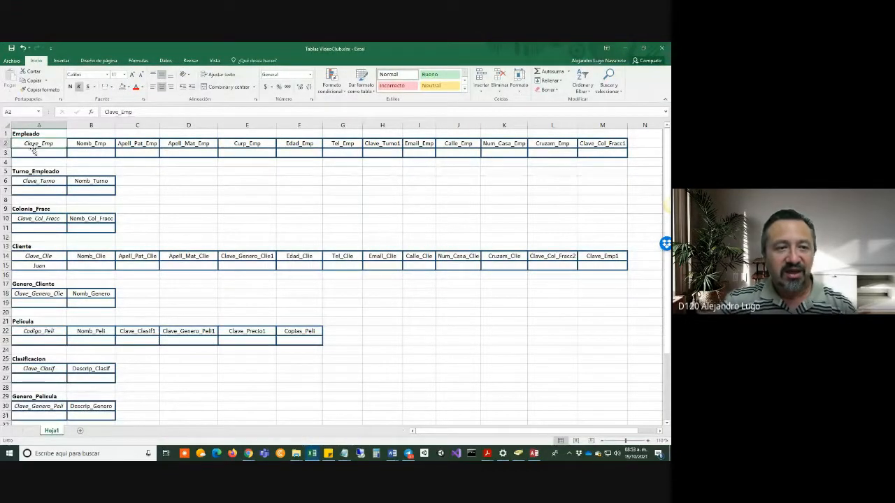
{"action": "left_click", "coordinate": [599, 265]}
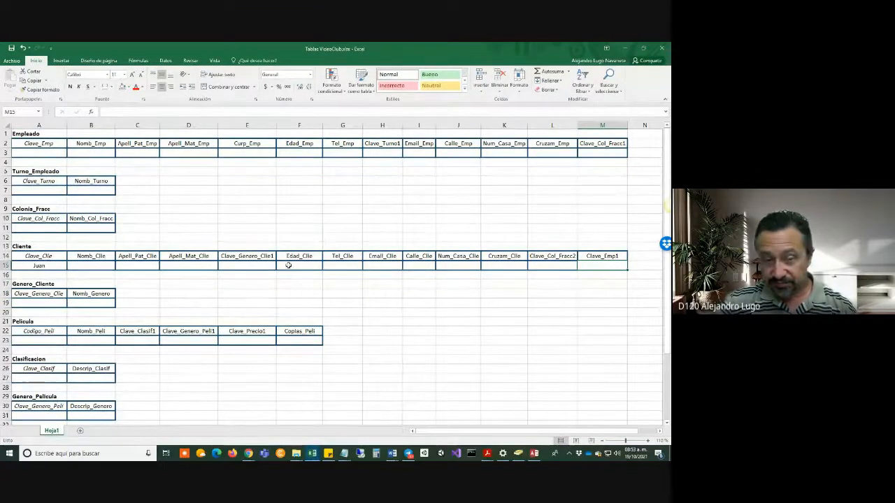
{"action": "key", "text": "alt+Tab"}
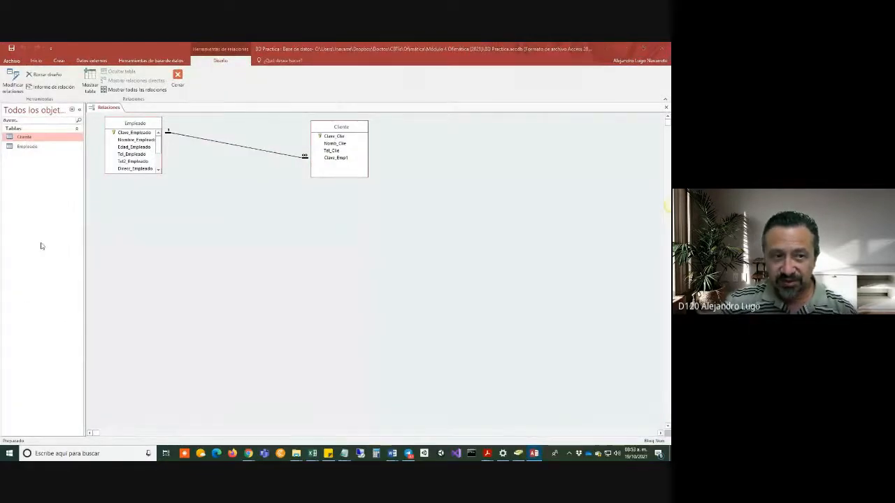
In the Tablas VideoClub Excel workbook, compare the Clave_Turno and Clave_Col_Fracc keys with their matching fields in the Empleado and Cliente tables.
{"action": "key", "text": "alt+Tab"}
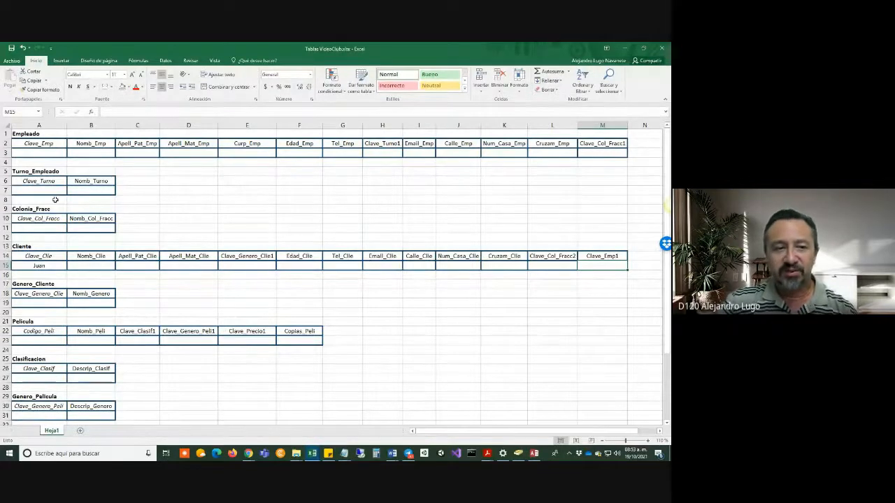
{"action": "left_click", "coordinate": [380, 142]}
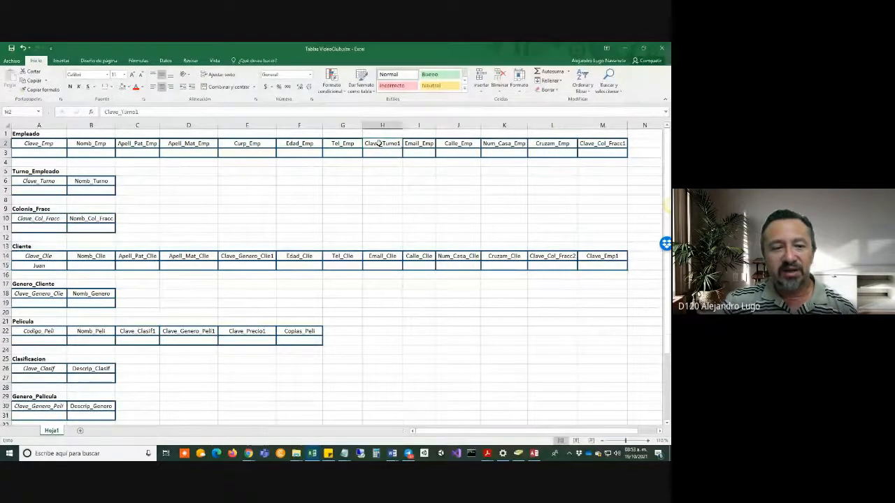
{"action": "left_click", "coordinate": [27, 181]}
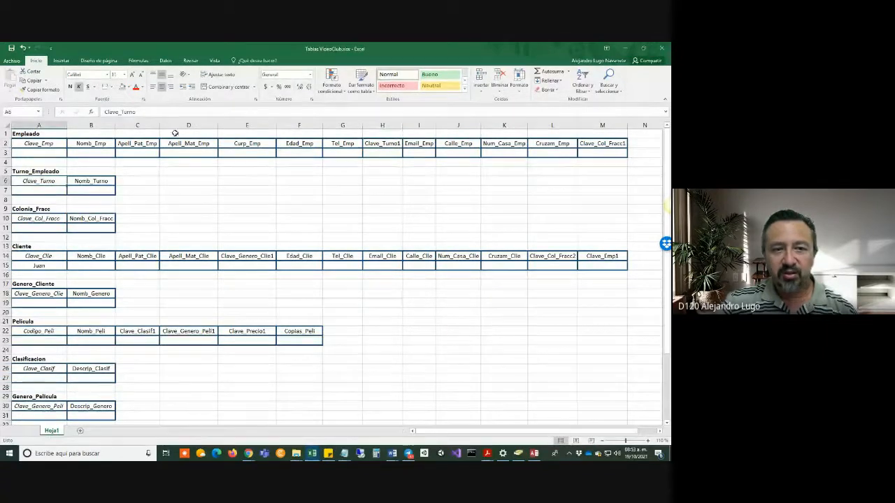
{"action": "left_click", "coordinate": [35, 218]}
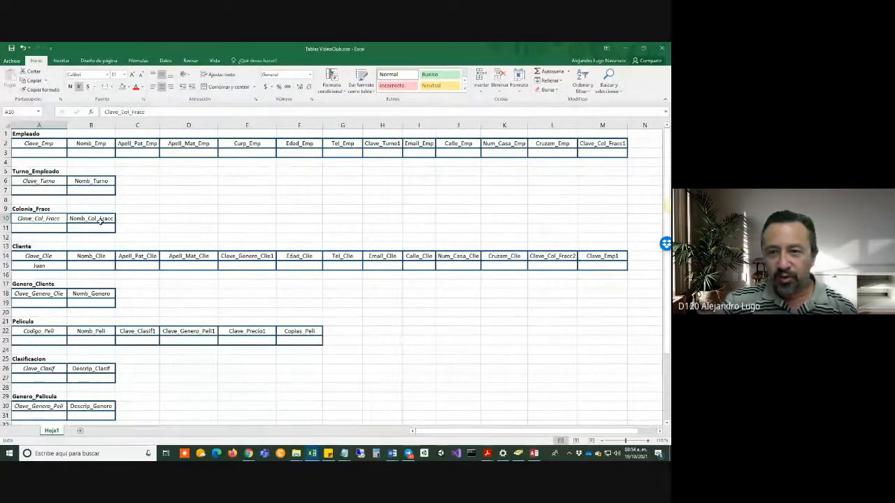
{"action": "left_click", "coordinate": [619, 143]}
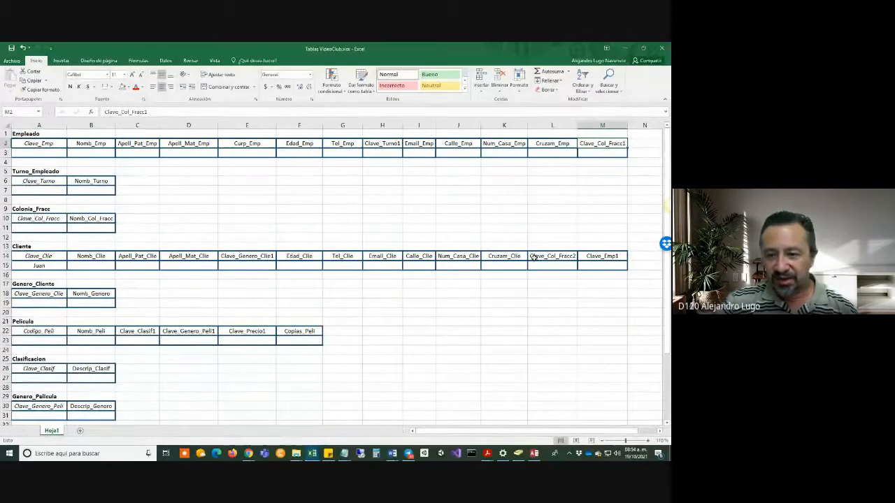
{"action": "left_click", "coordinate": [533, 257]}
{"action": "scroll", "coordinate": [391, 303], "scroll_direction": "down", "scroll_amount": 4}
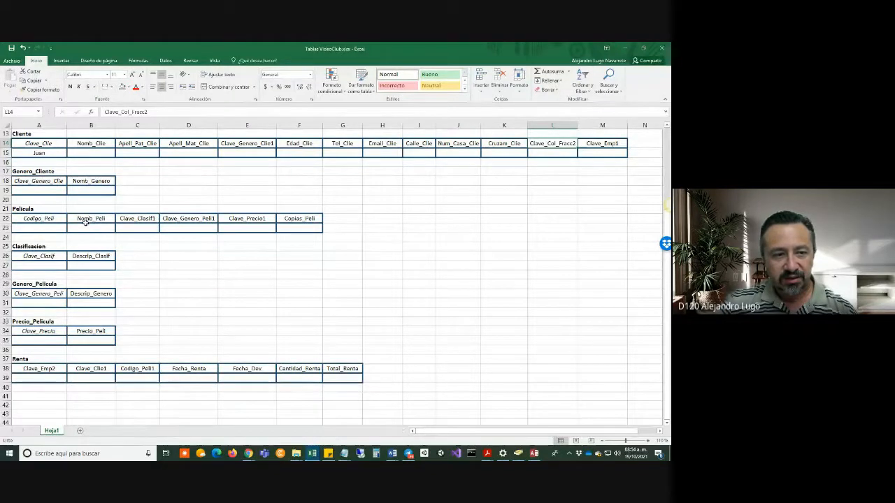
{"action": "scroll", "coordinate": [287, 279], "scroll_direction": "up", "scroll_amount": 4}
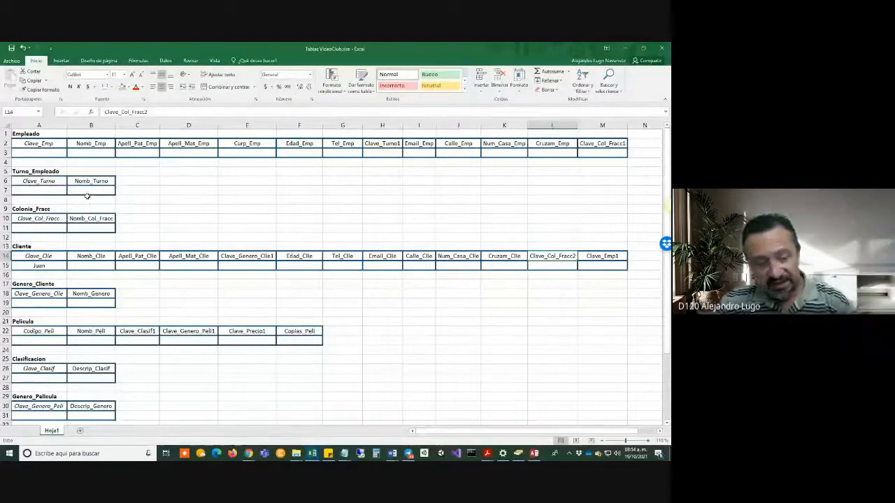
Switch to the Google Meet call and capture a screen snip of the participant names in the Personas list.
{"action": "key", "text": "alt+Tab"}
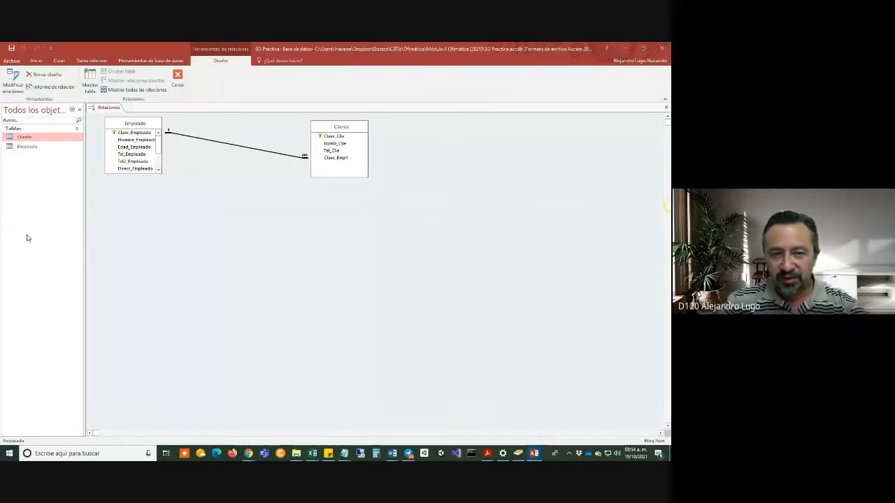
{"action": "key", "text": "alt+Tab"}
{"action": "key", "text": "alt+Tab"}
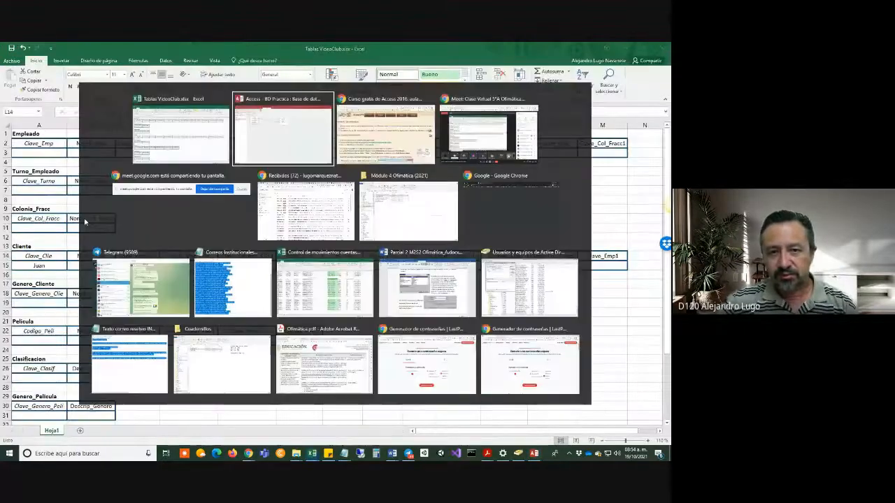
{"action": "key", "text": "alt+Tab"}
{"action": "key", "text": "alt+Tab"}
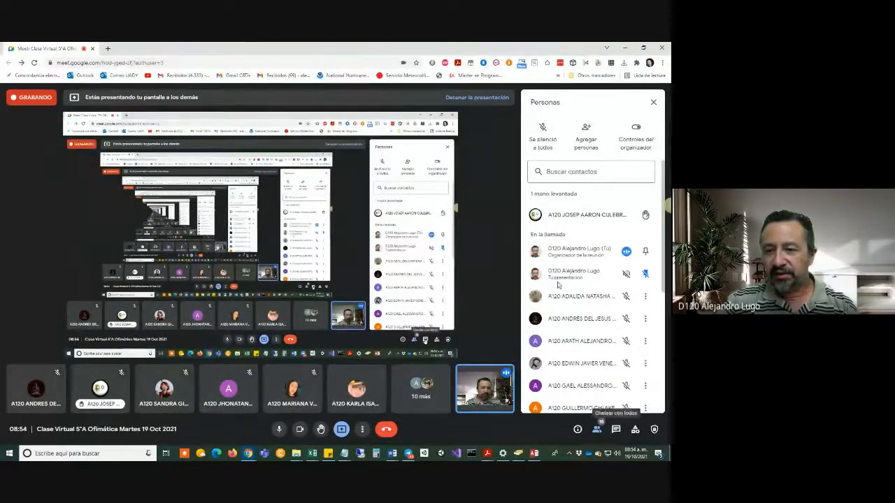
{"action": "scroll", "coordinate": [573, 246], "scroll_direction": "down", "scroll_amount": 1}
{"action": "scroll", "coordinate": [573, 246], "scroll_direction": "down", "scroll_amount": 1}
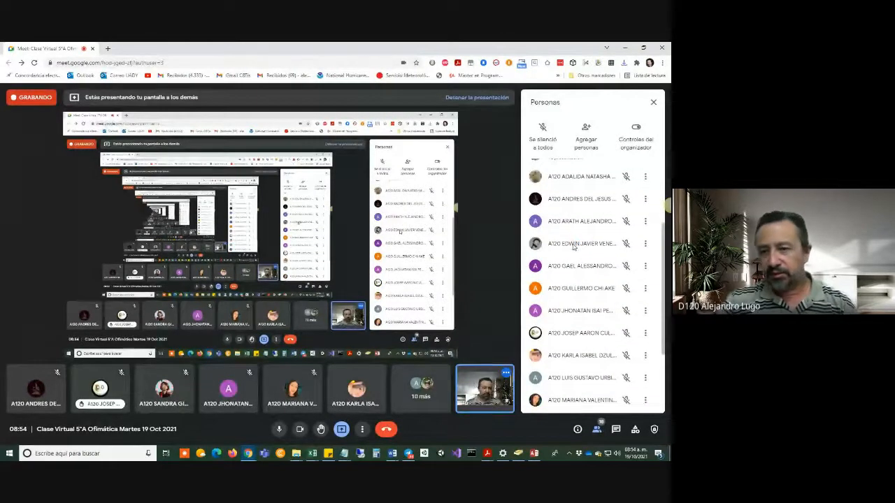
{"action": "key", "text": "super+shift+s"}
{"action": "left_click_drag", "start_coordinate": [526, 164], "coordinate": [622, 363]}
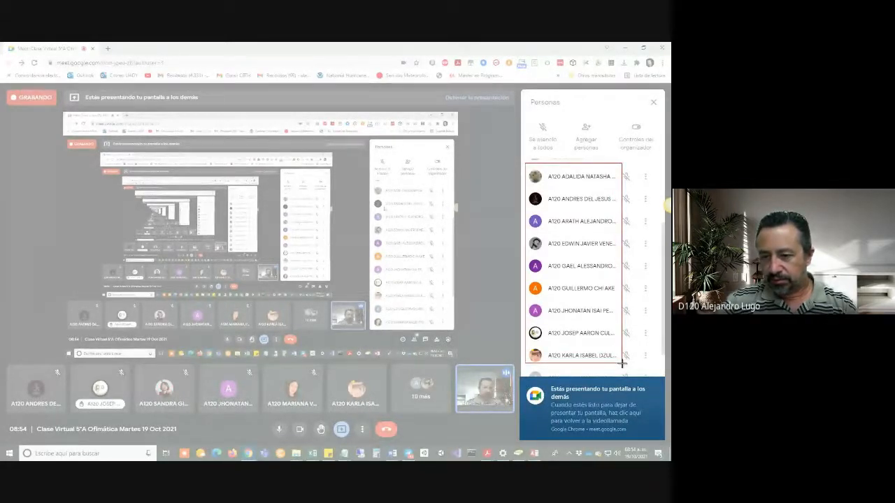
{"action": "left_click_drag", "start_coordinate": [622, 363], "coordinate": [621, 363]}
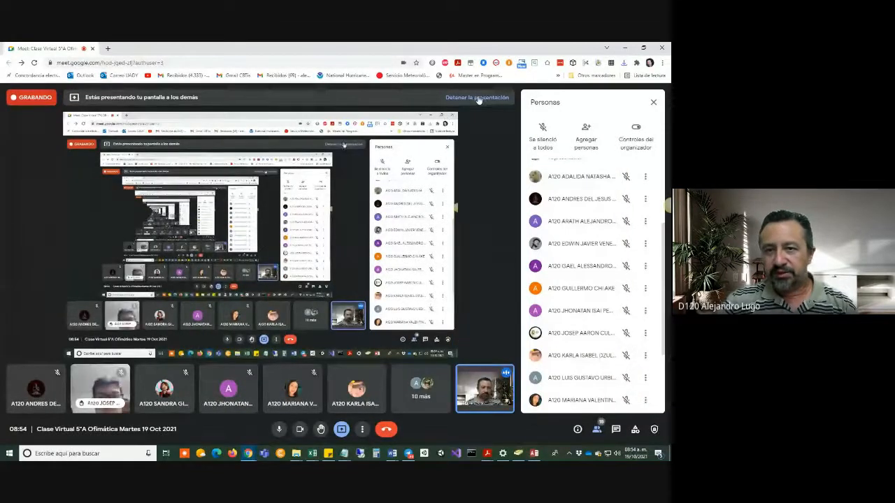
Look over the participant list in the Google Meet call again after a brief return to the Excel workbook.
{"action": "key", "text": "alt+Tab"}
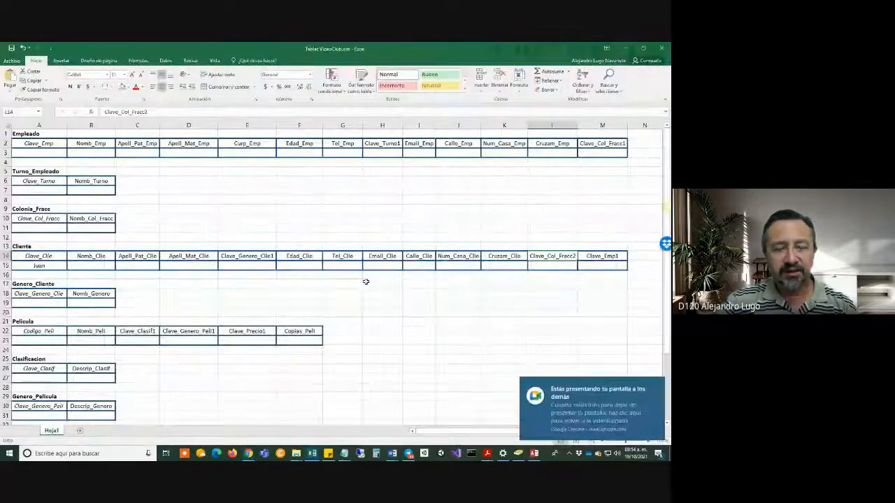
{"action": "key", "text": "alt+Tab"}
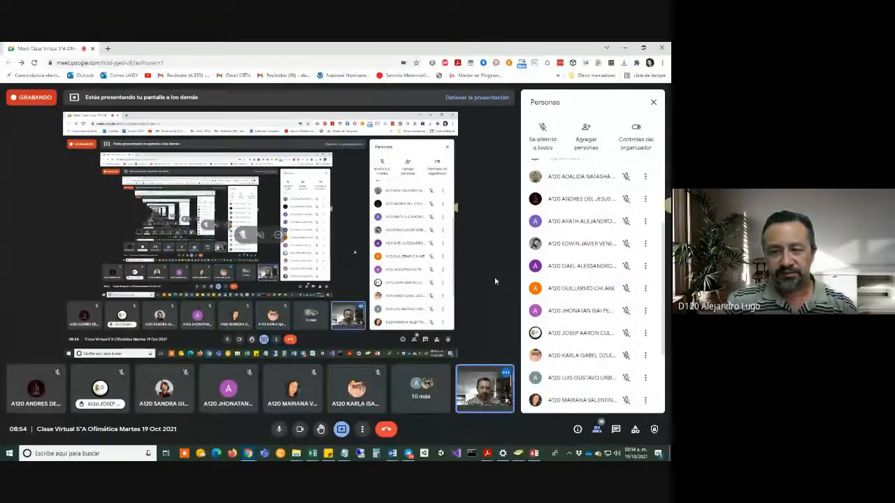
{"action": "scroll", "coordinate": [587, 292], "scroll_direction": "up", "scroll_amount": 2}
{"action": "scroll", "coordinate": [598, 296], "scroll_direction": "down", "scroll_amount": 2}
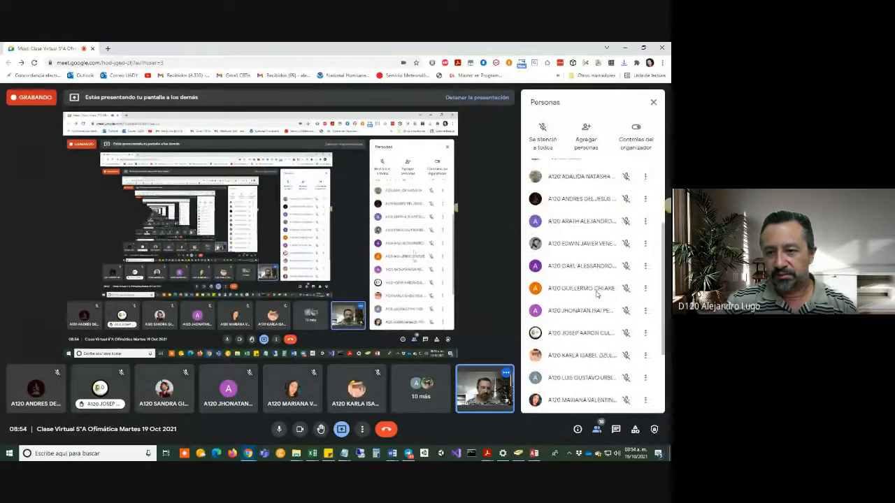